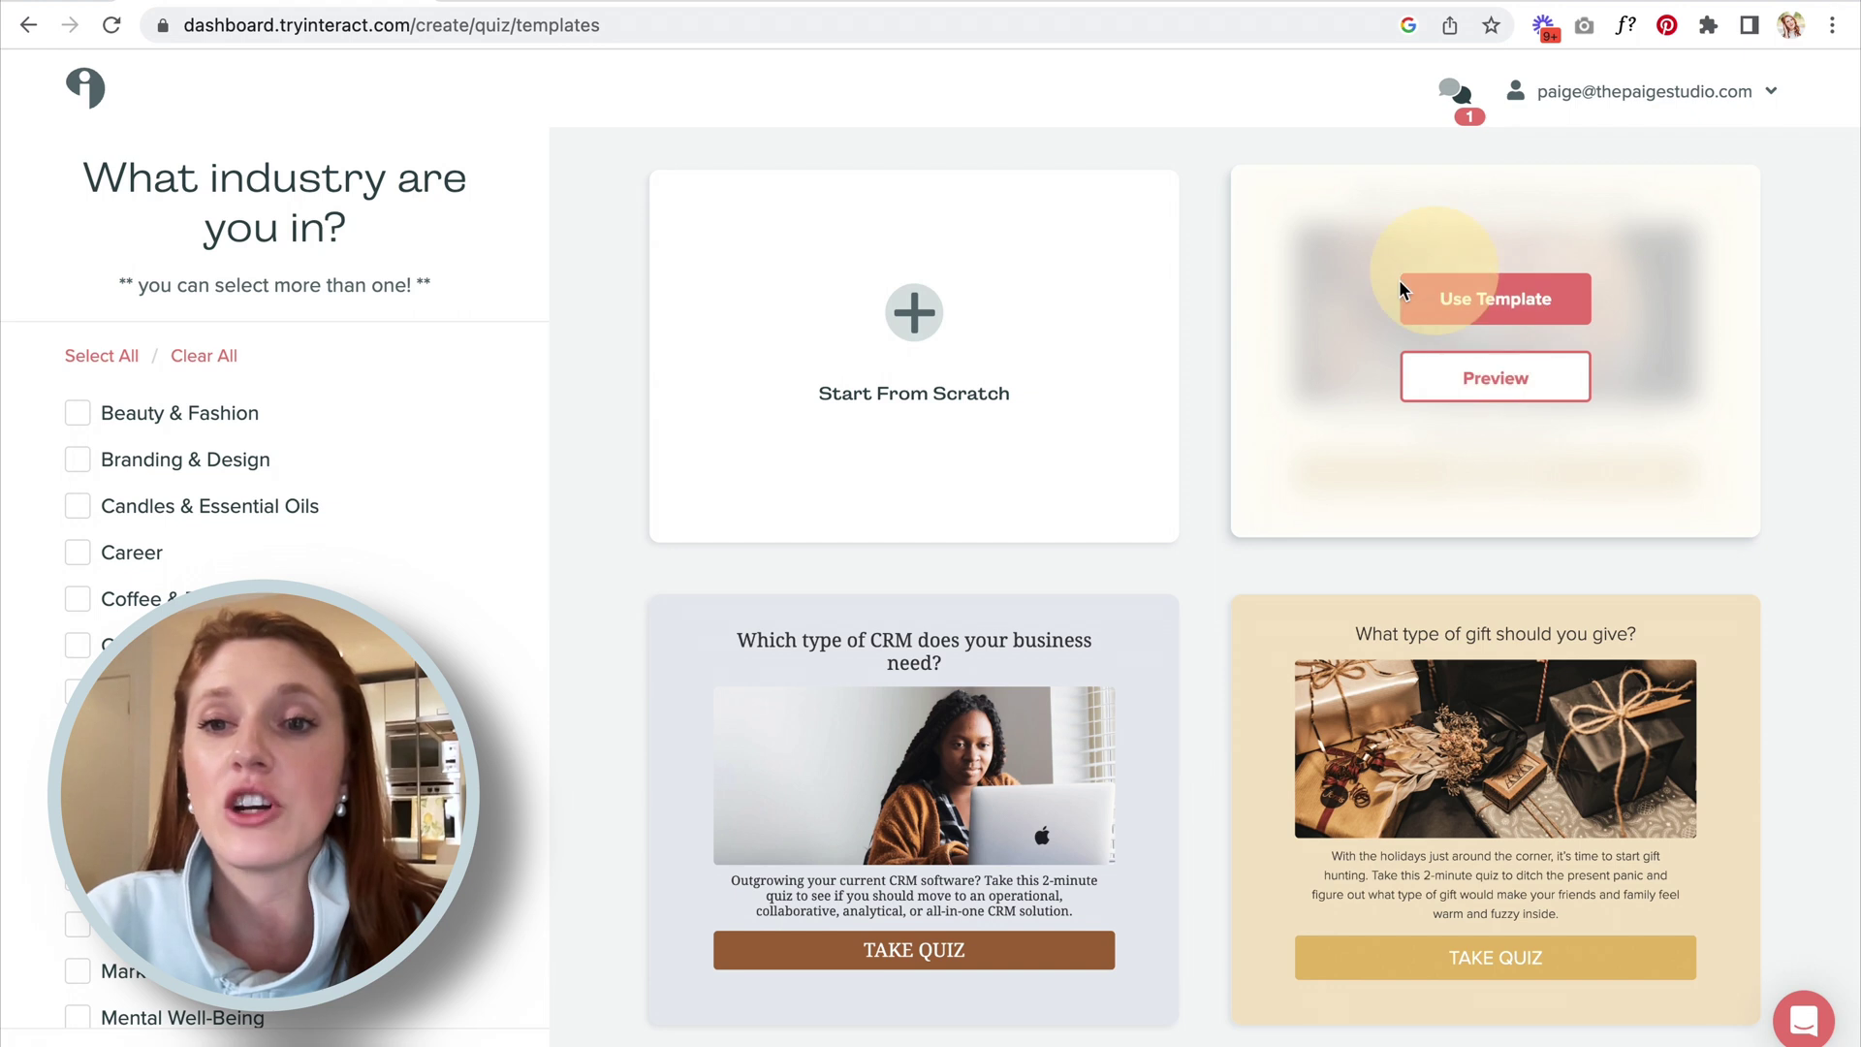
Browse the quiz template gallery down to its page numbers and back up to the start-from-scratch option.
scroll(1704, 344, "down", 5)
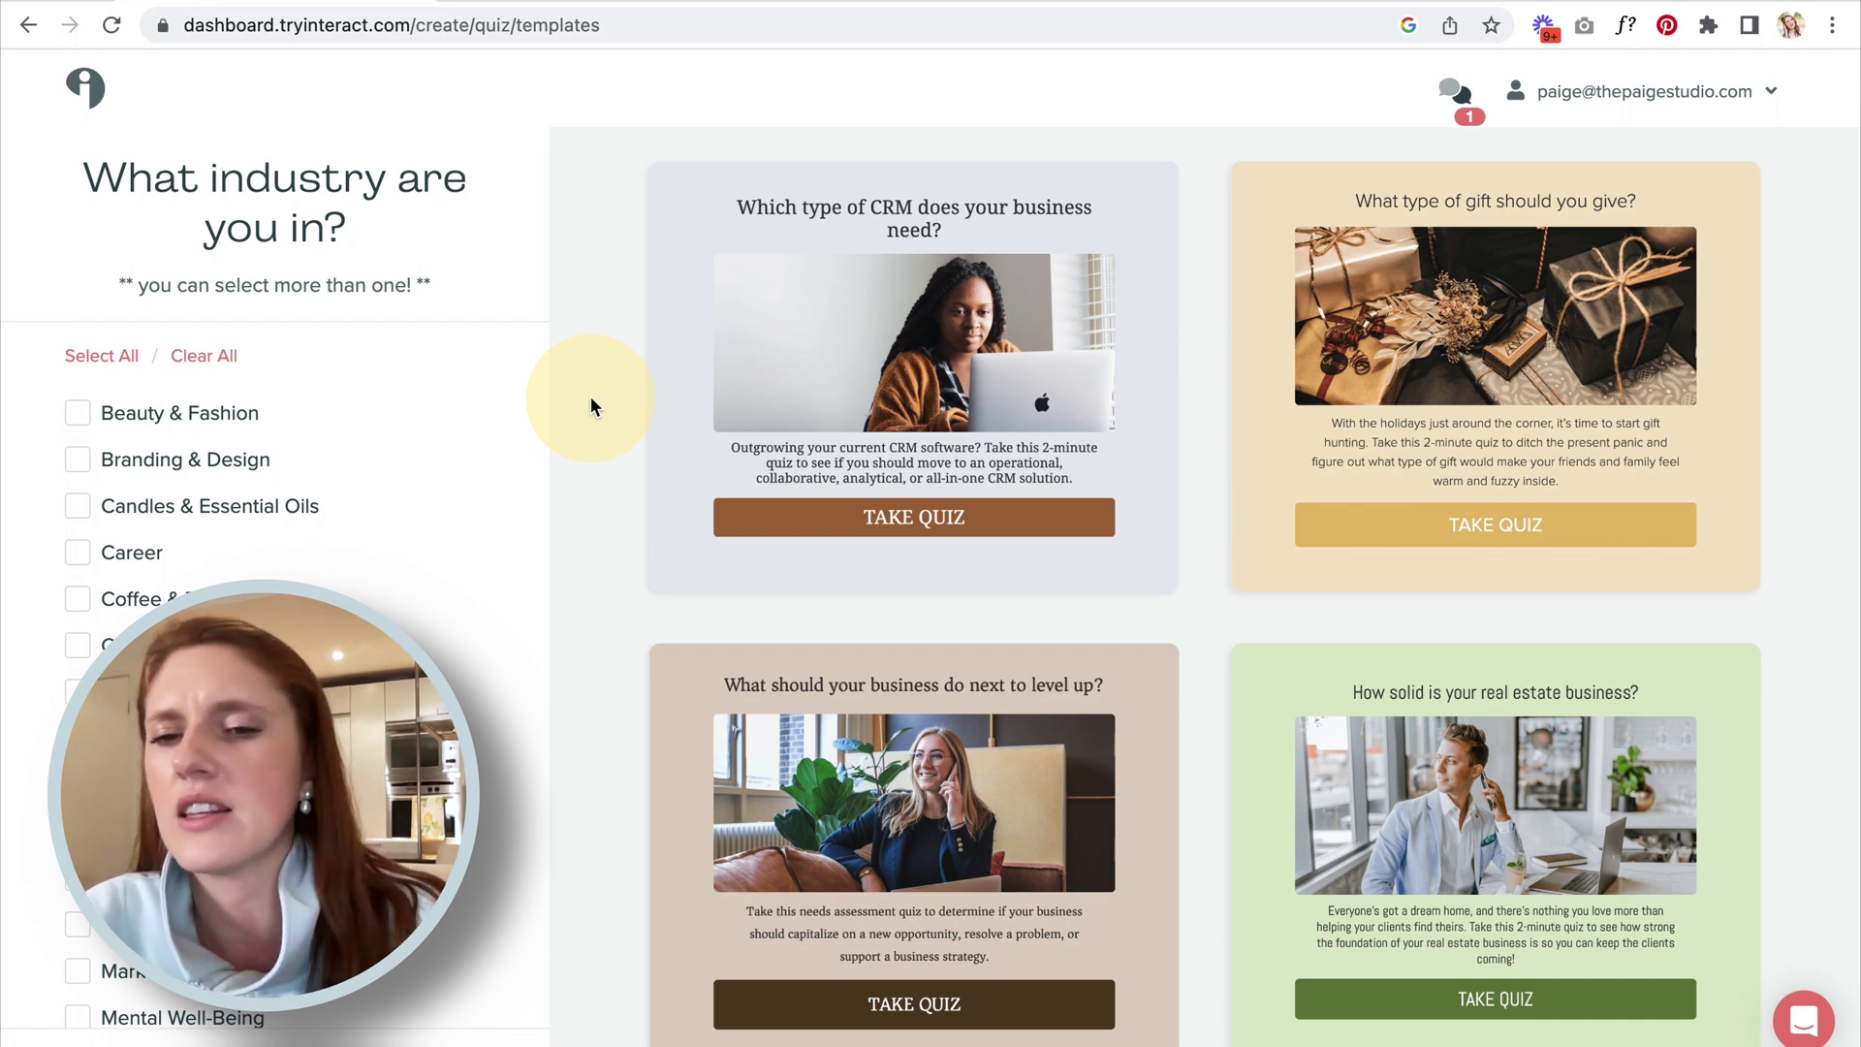
scroll(591, 405, "down", 1)
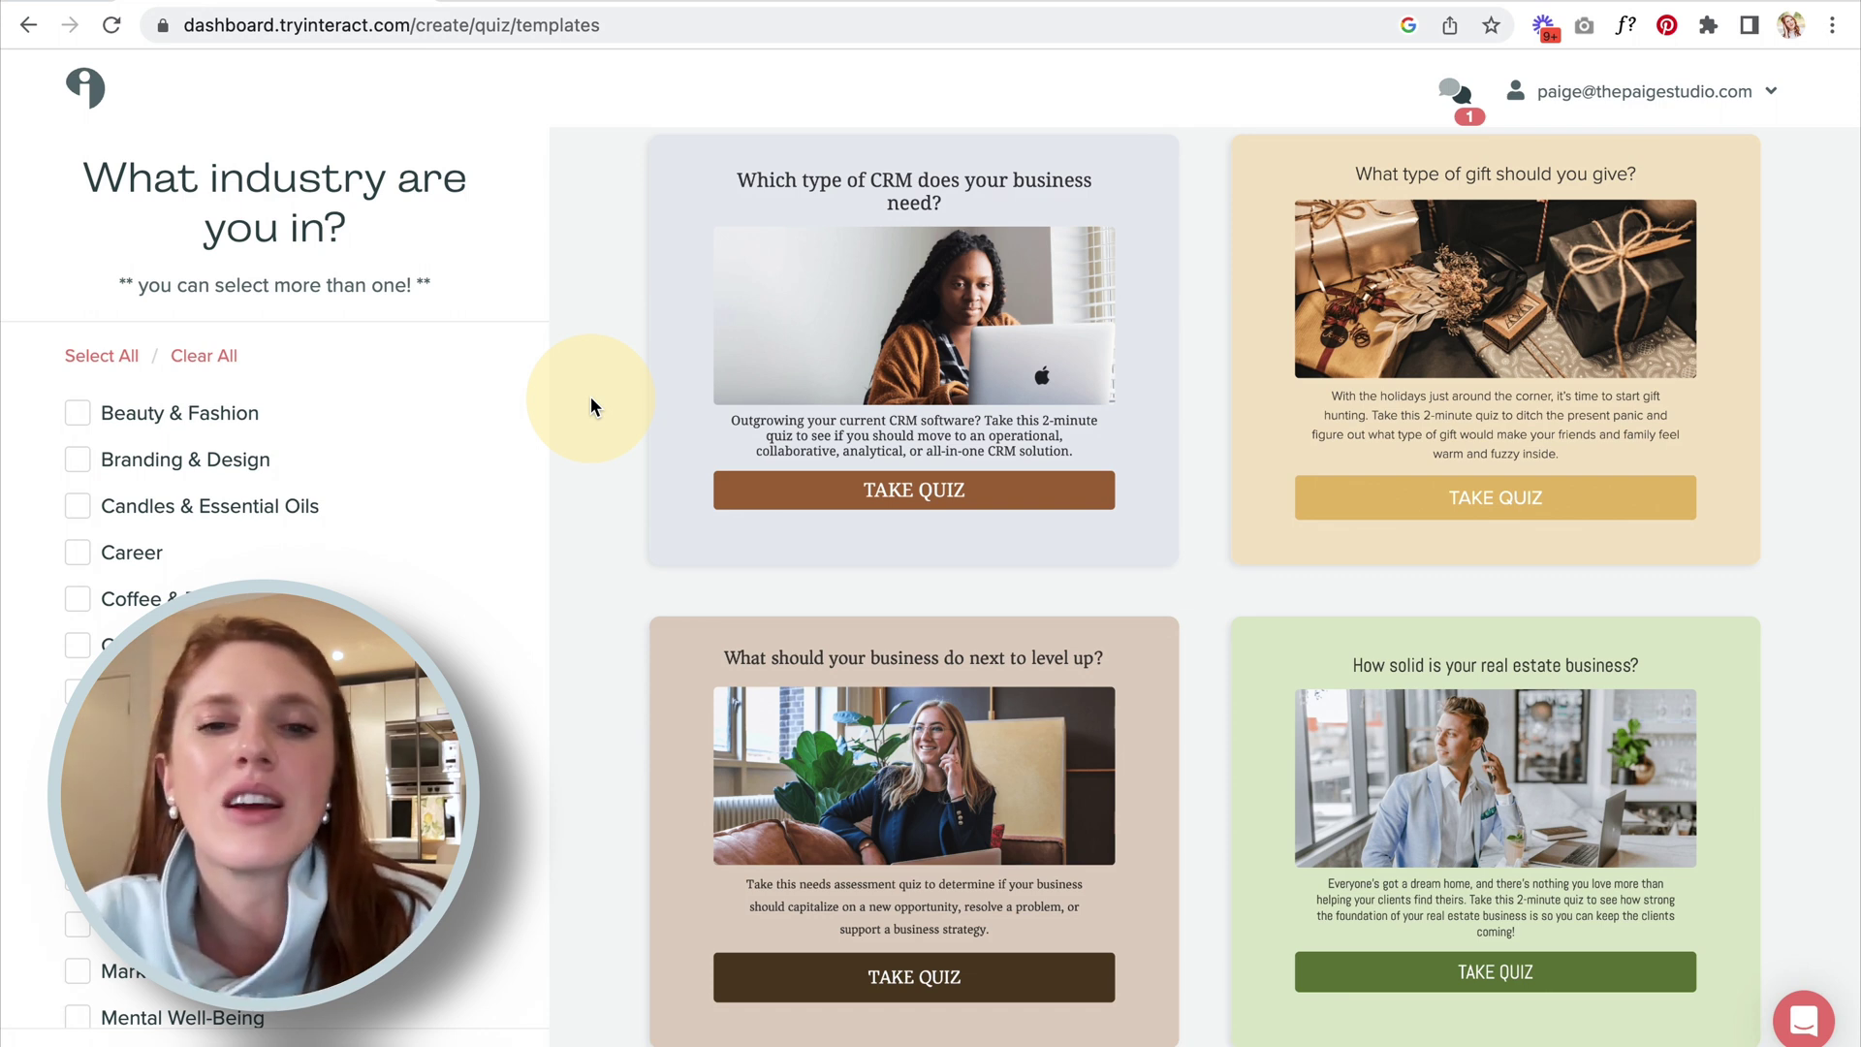
scroll(590, 397, "down", 8)
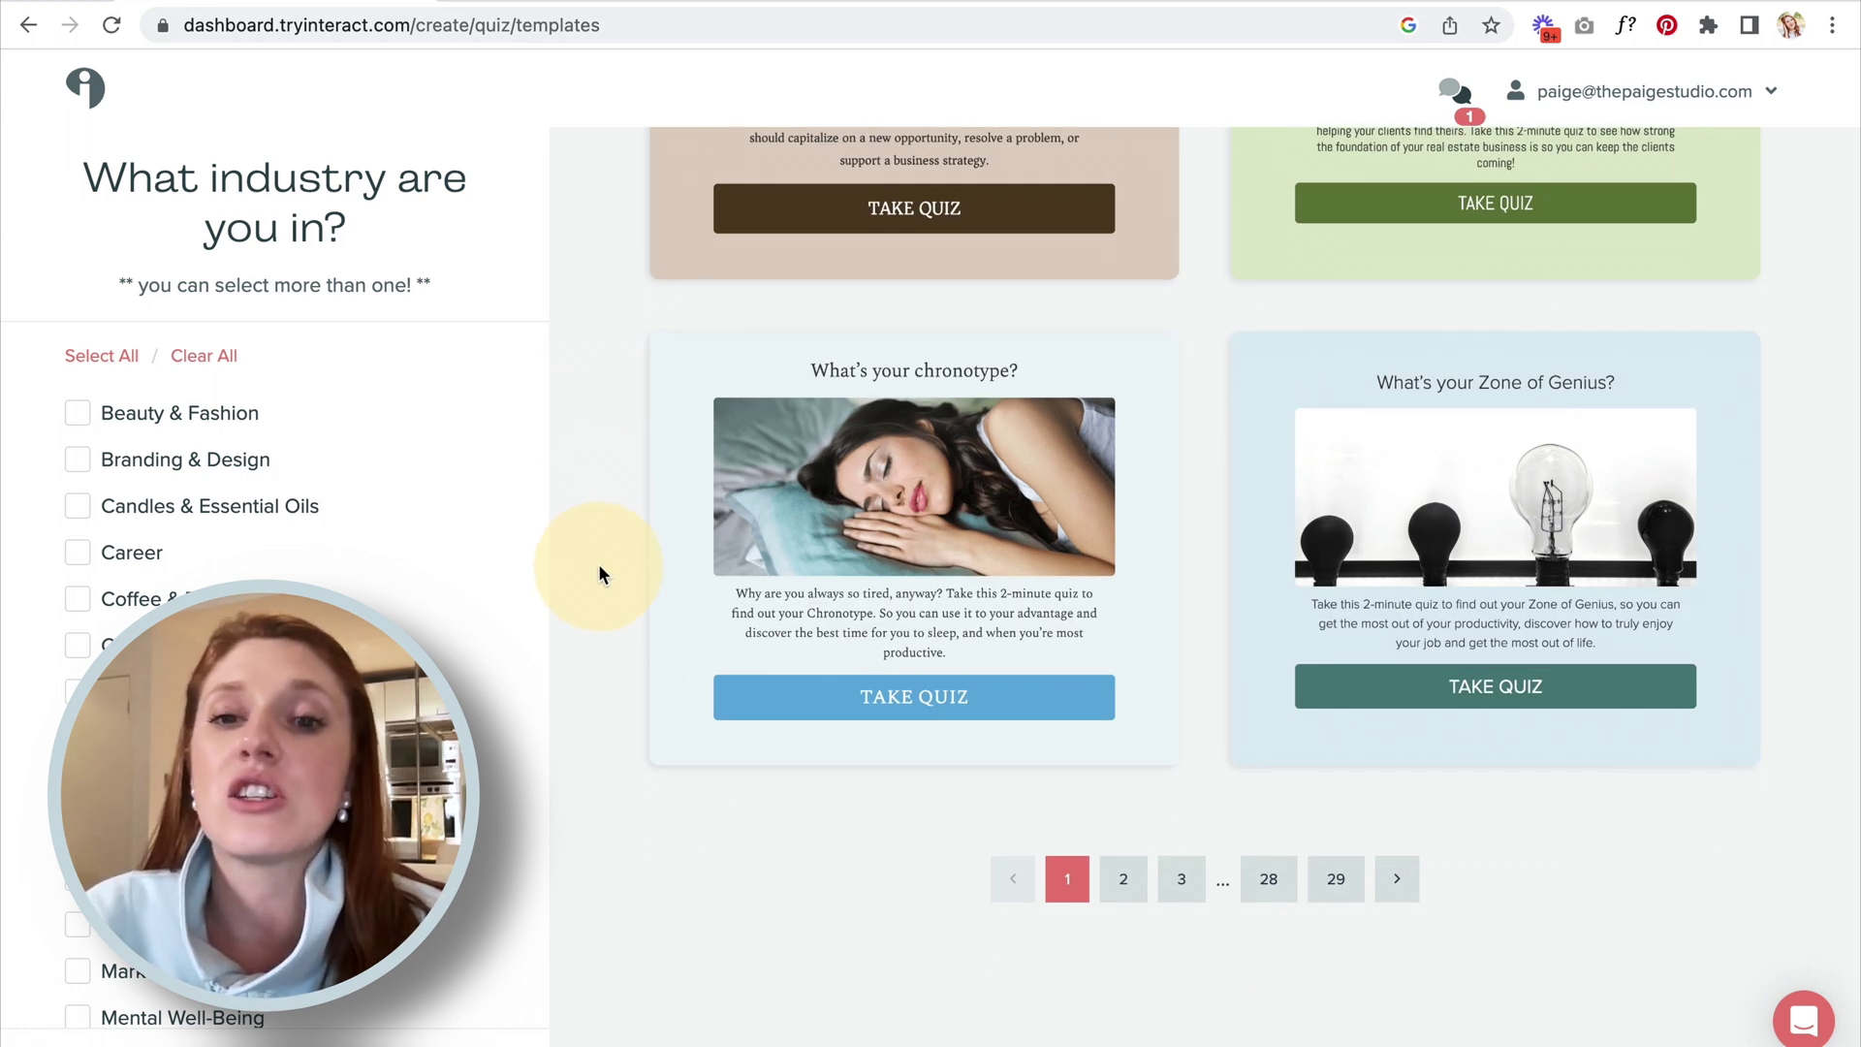
mouse_move(1609, 572)
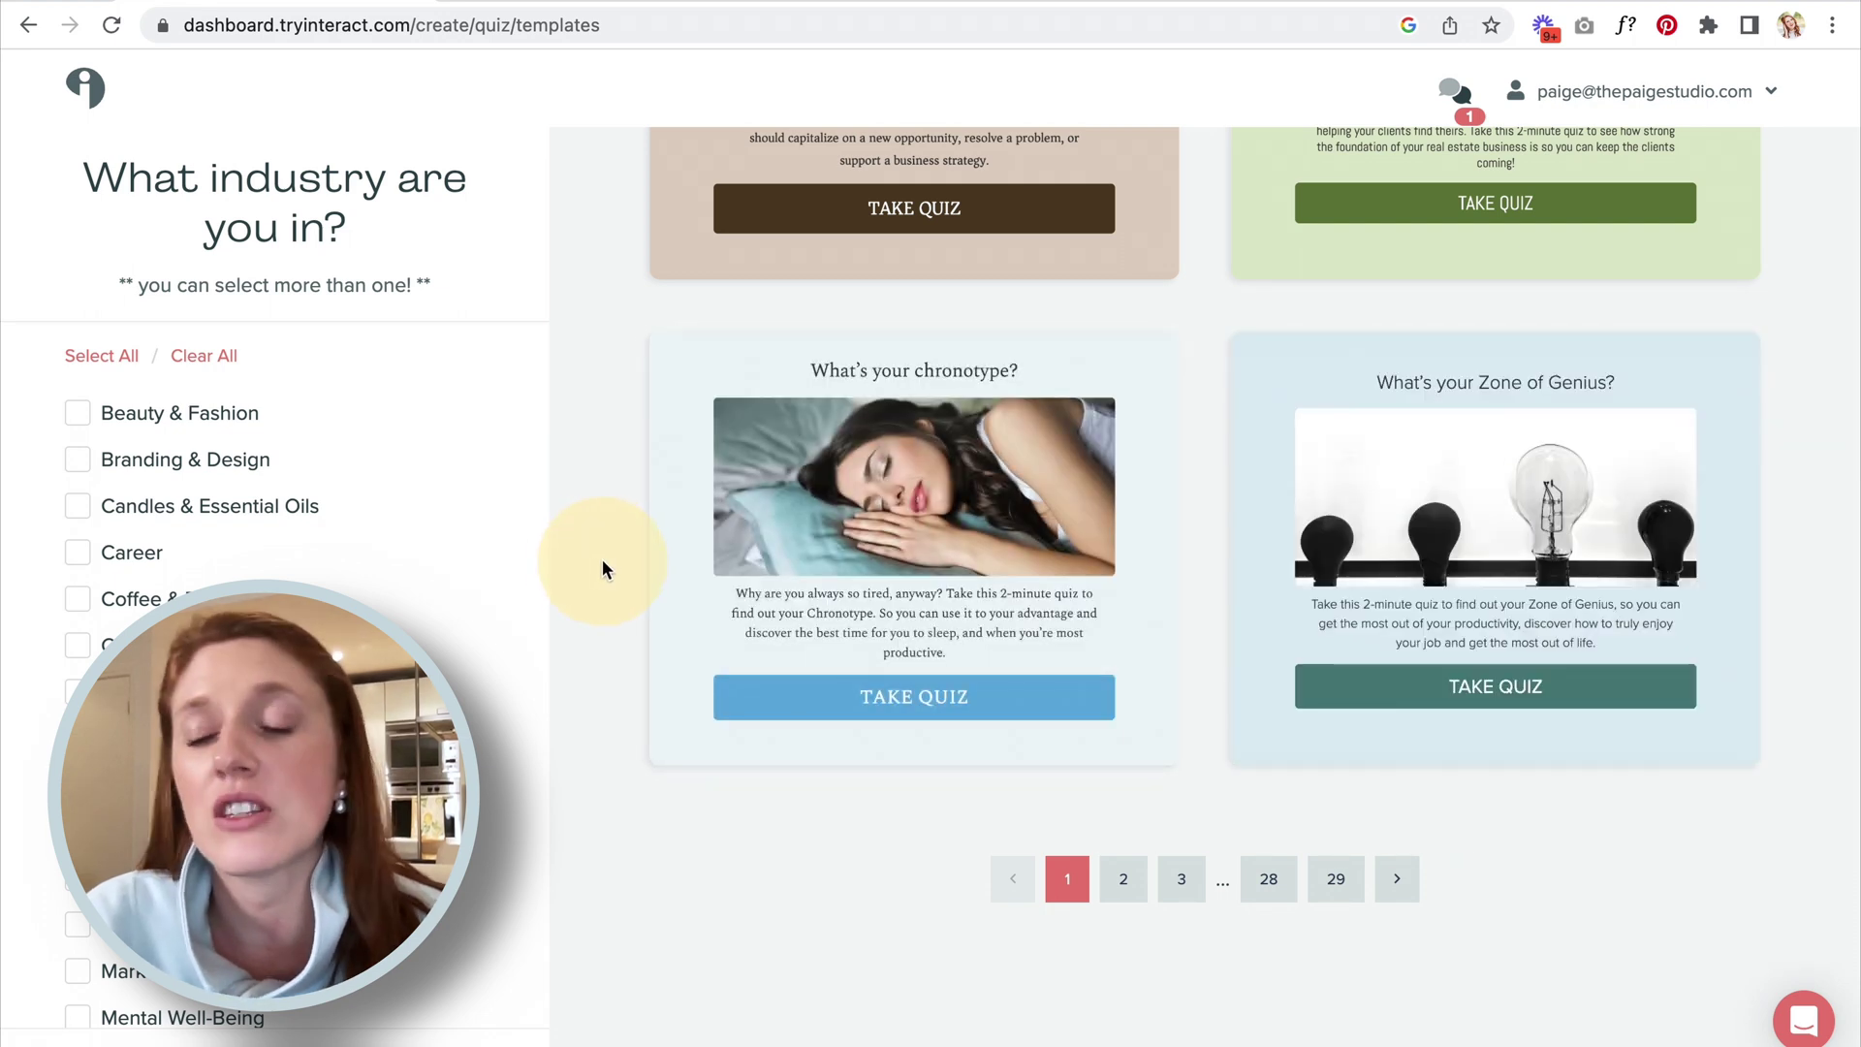
scroll(602, 561, "up", 20)
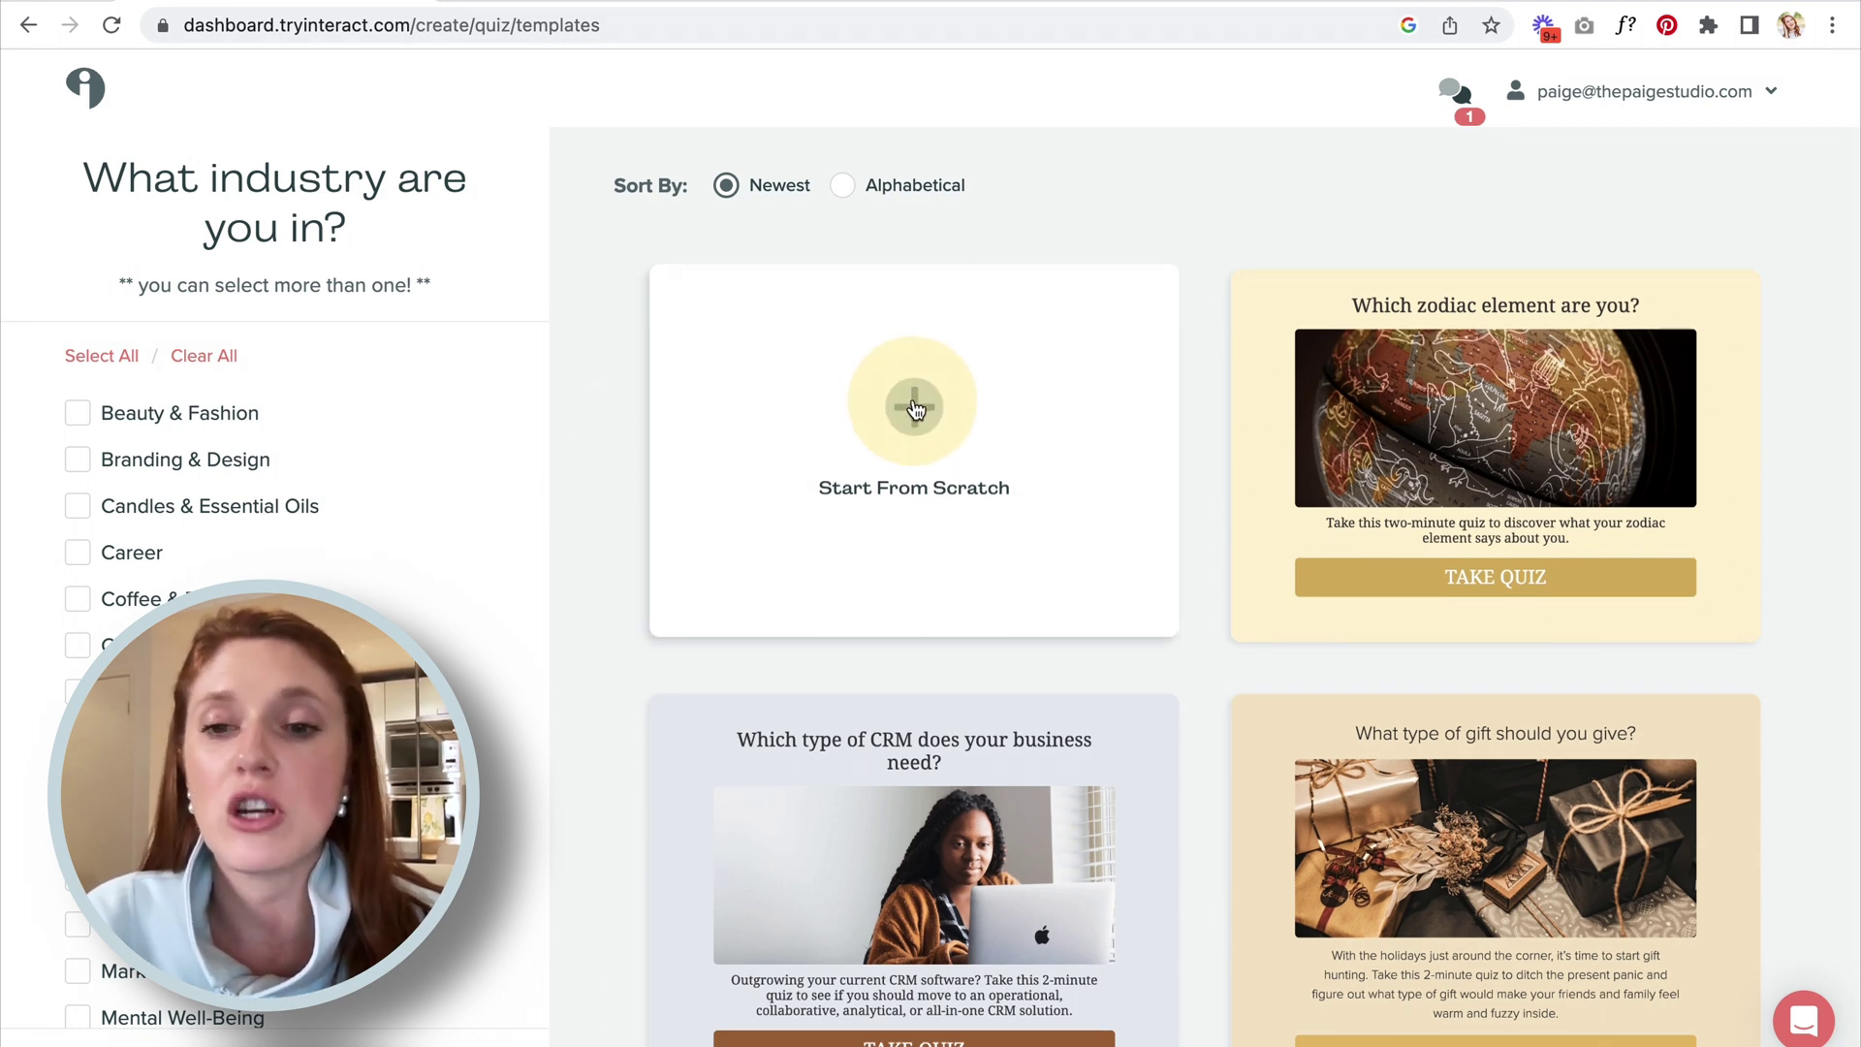
scroll(1807, 539, "down", 5)
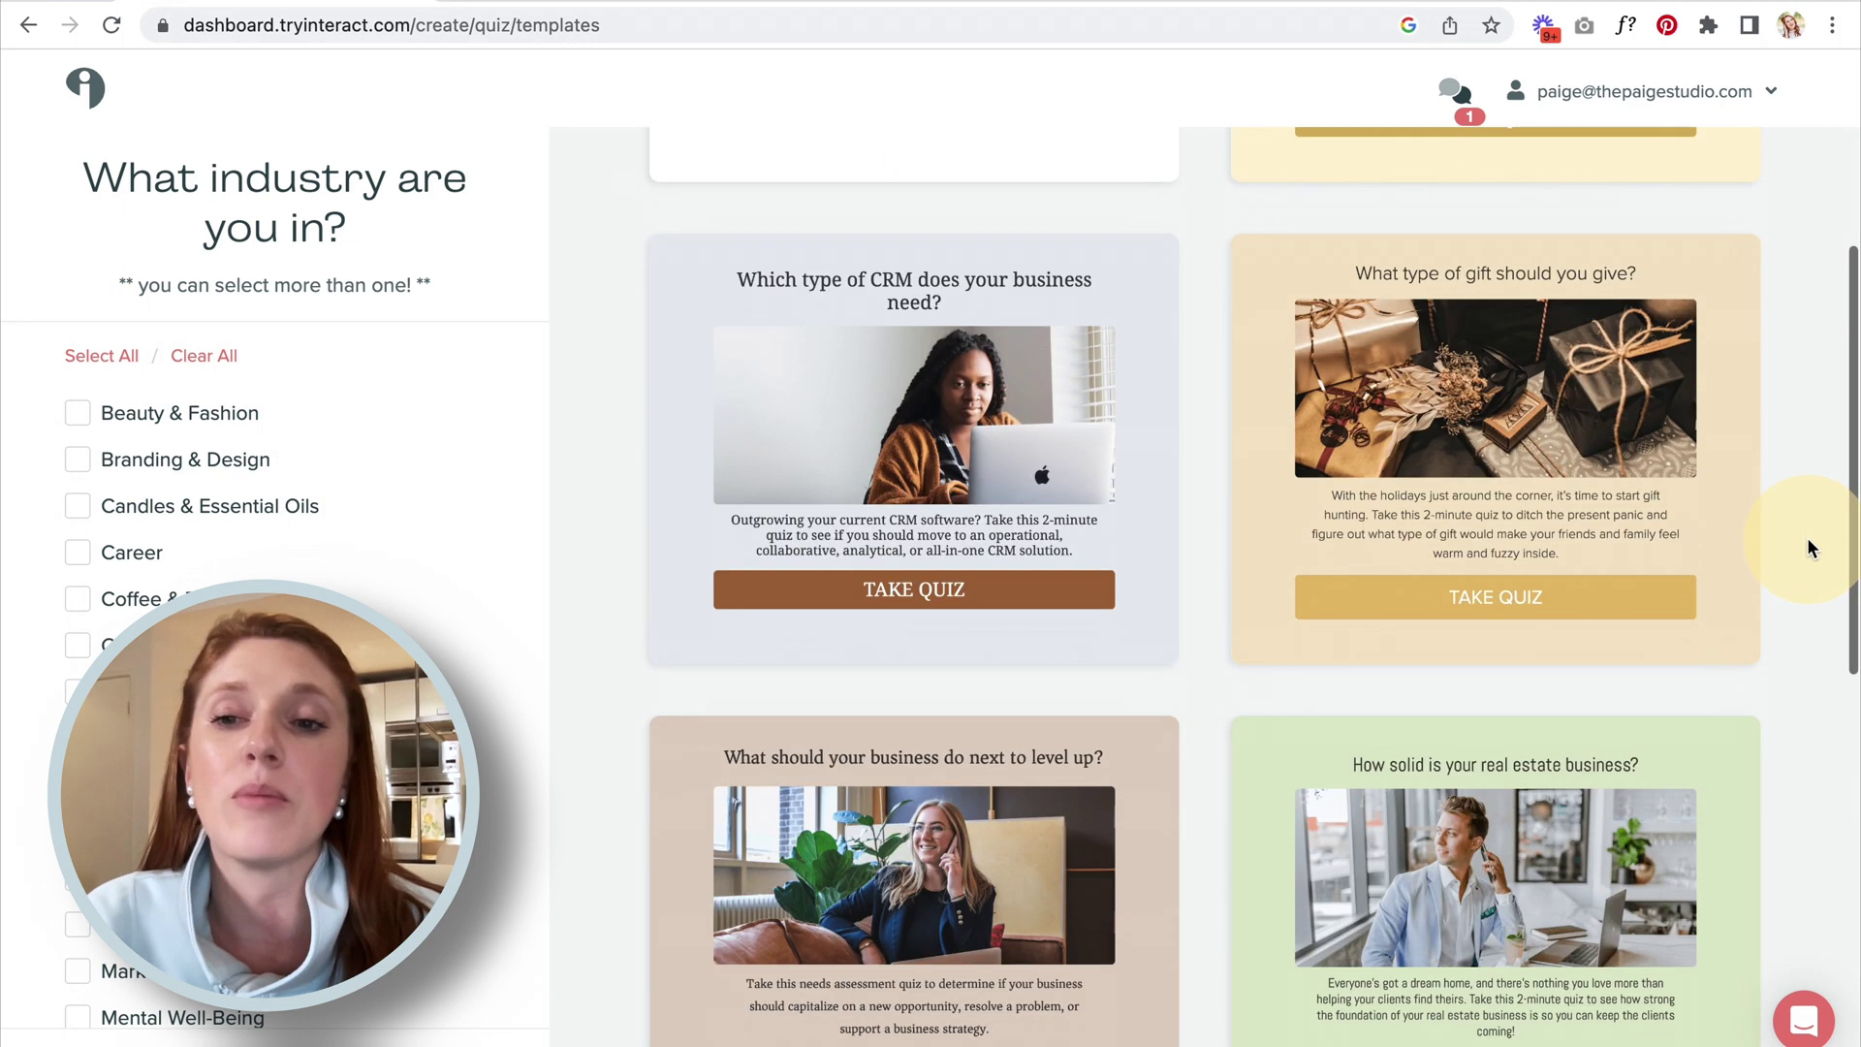
scroll(1807, 541, "down", 10)
scroll(1807, 541, "up", 15)
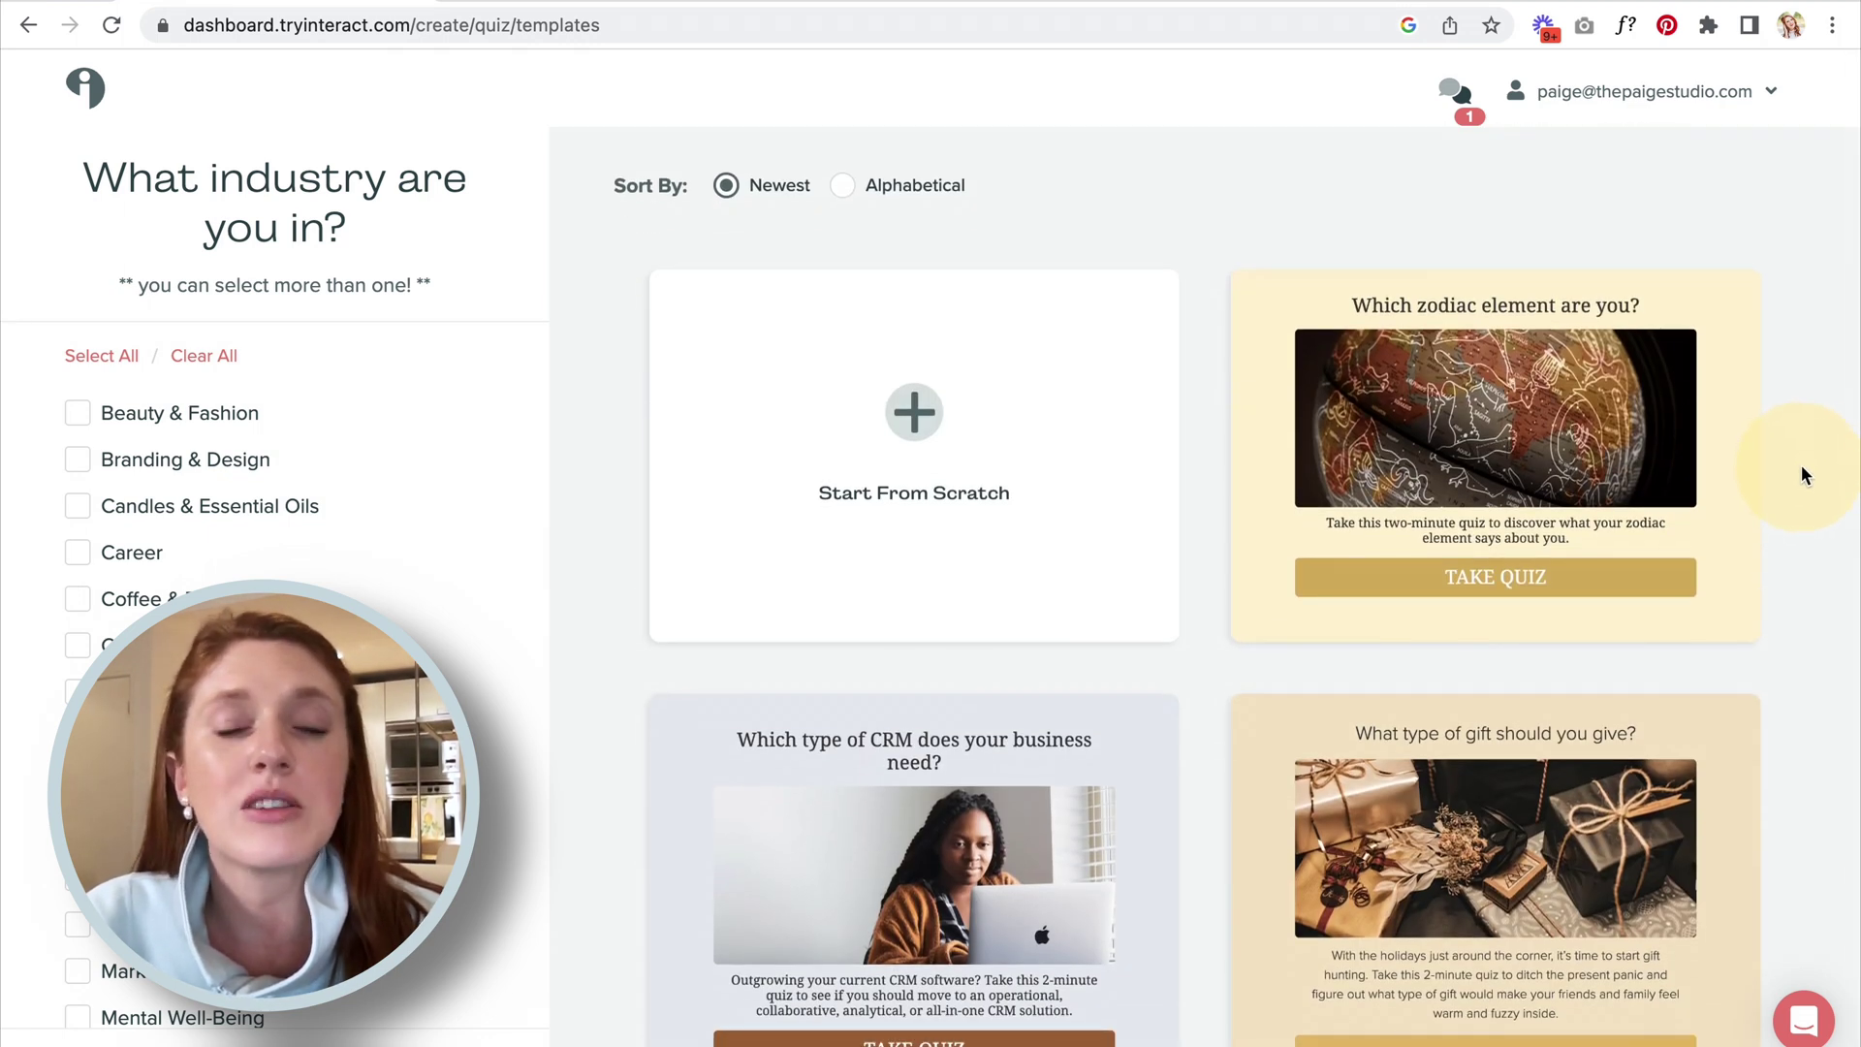
Start a personality quiz from scratch and title it "Which Client-Finding Method Matches Your Personality Type?".
left_click(916, 407)
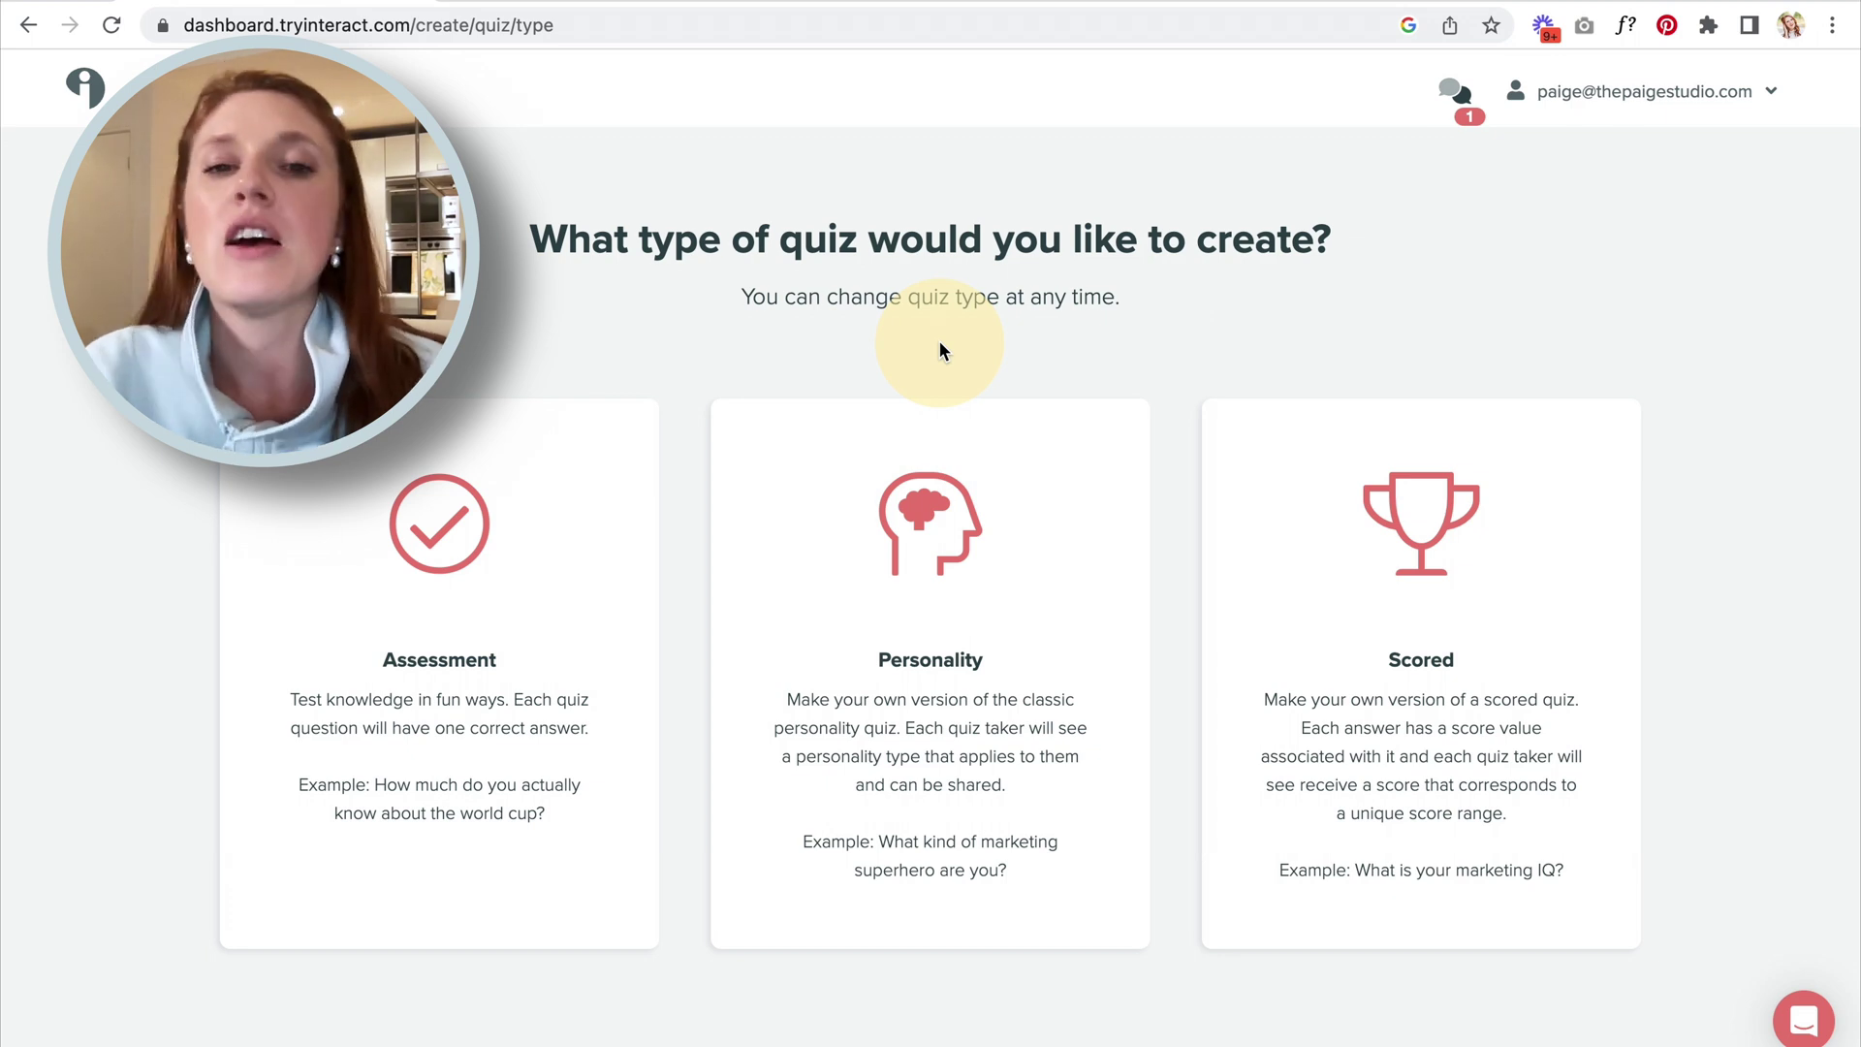
left_click(929, 595)
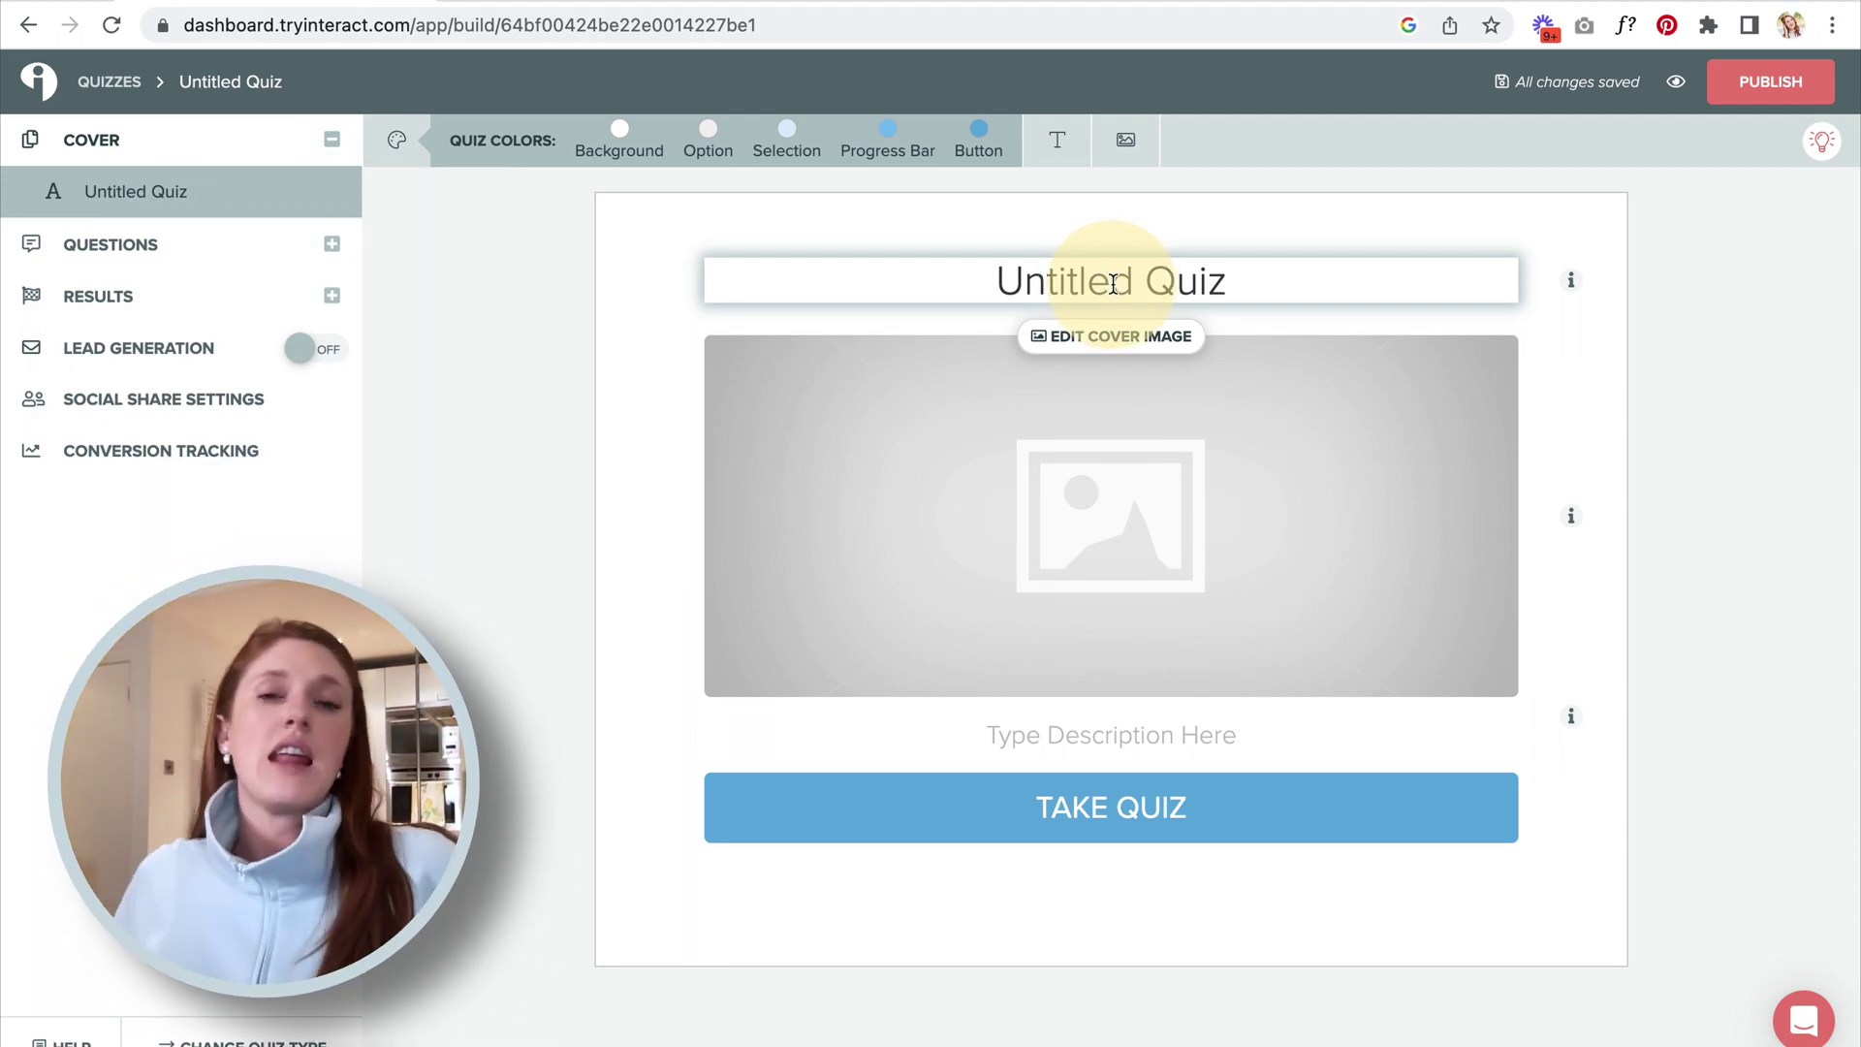
triple_click(1114, 283)
type("W")
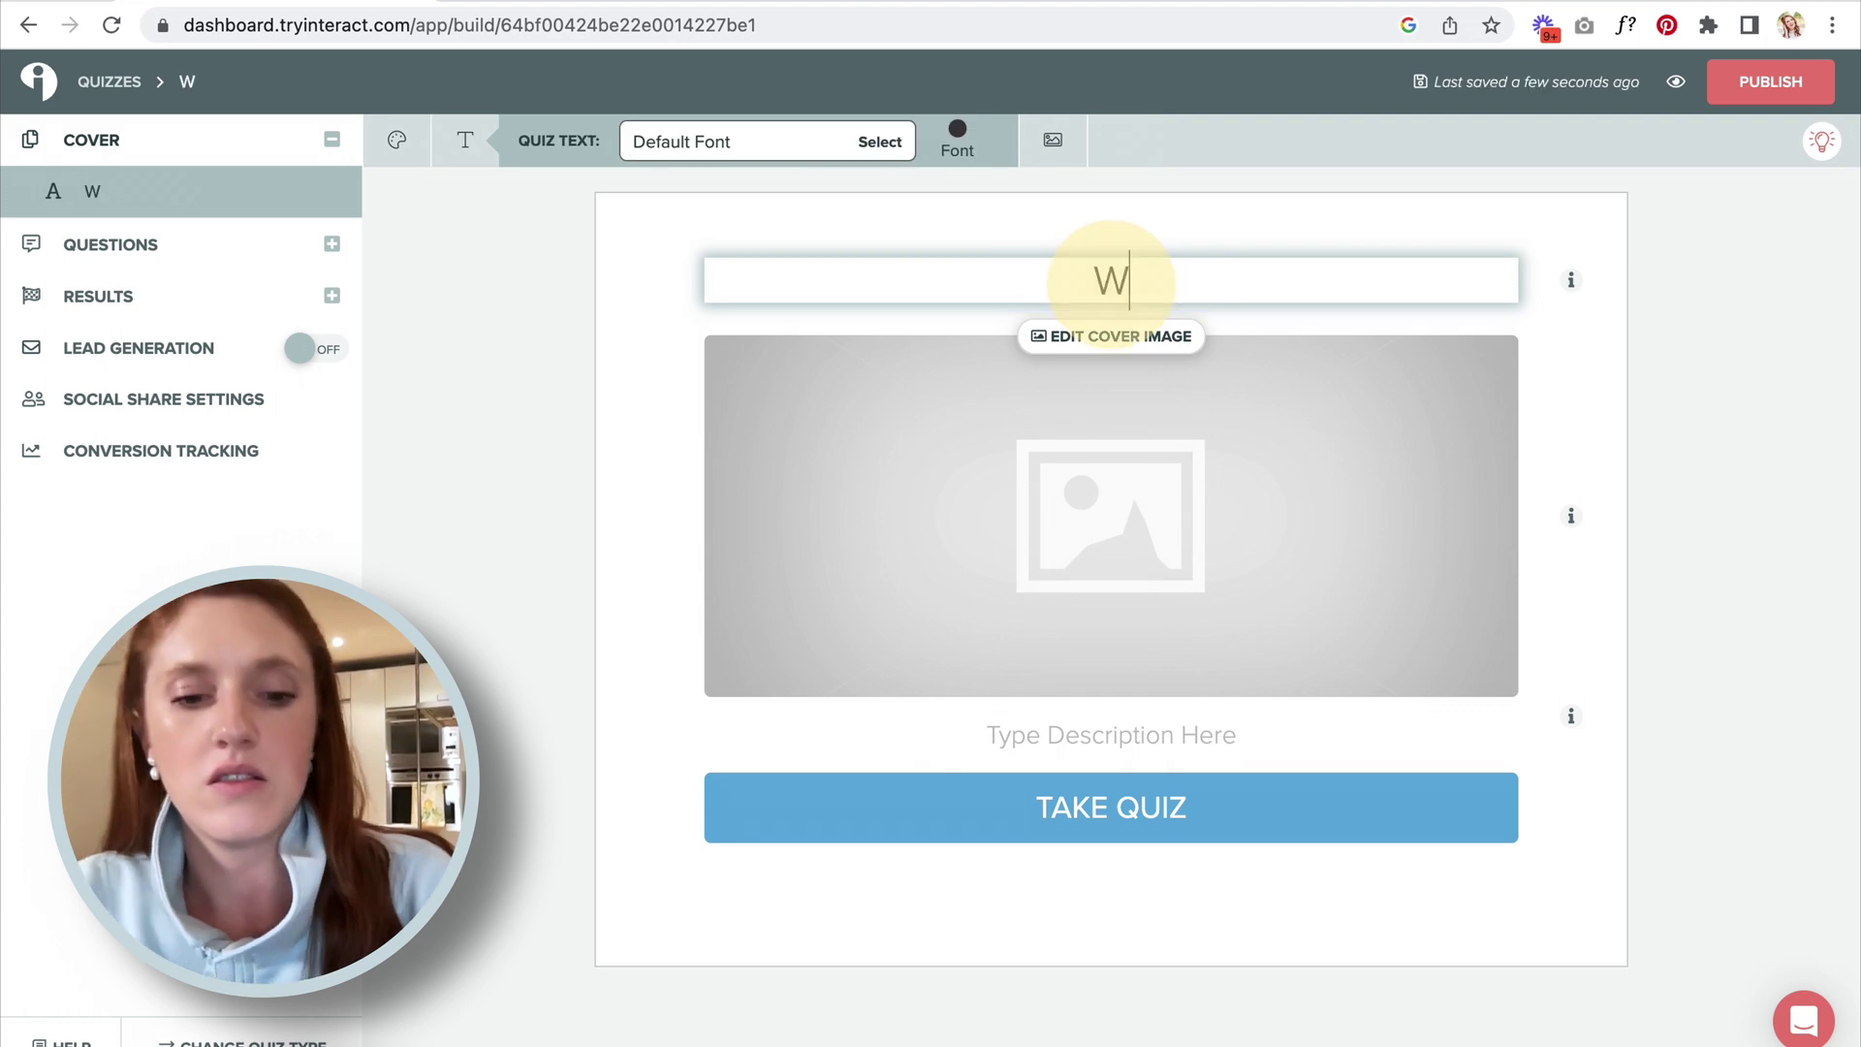
type("hich Client-Finding Method Matches Your Personalit")
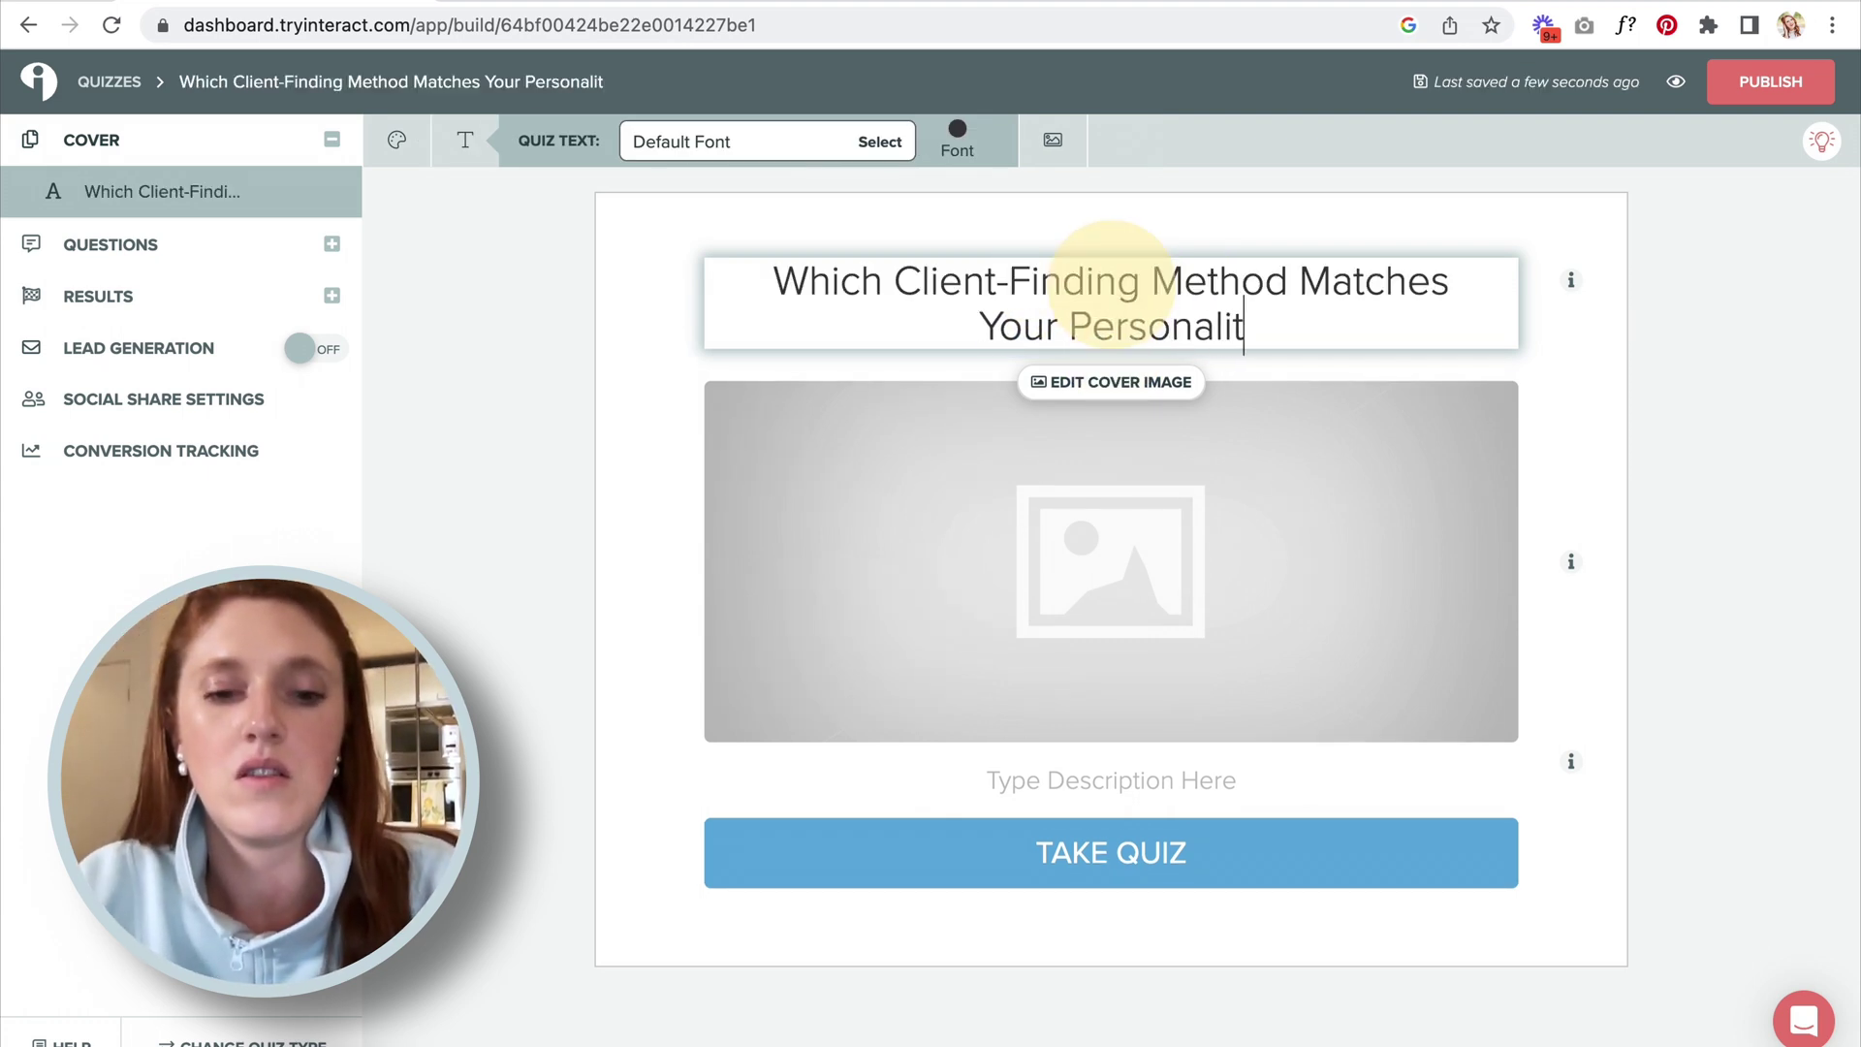
type("y Type?")
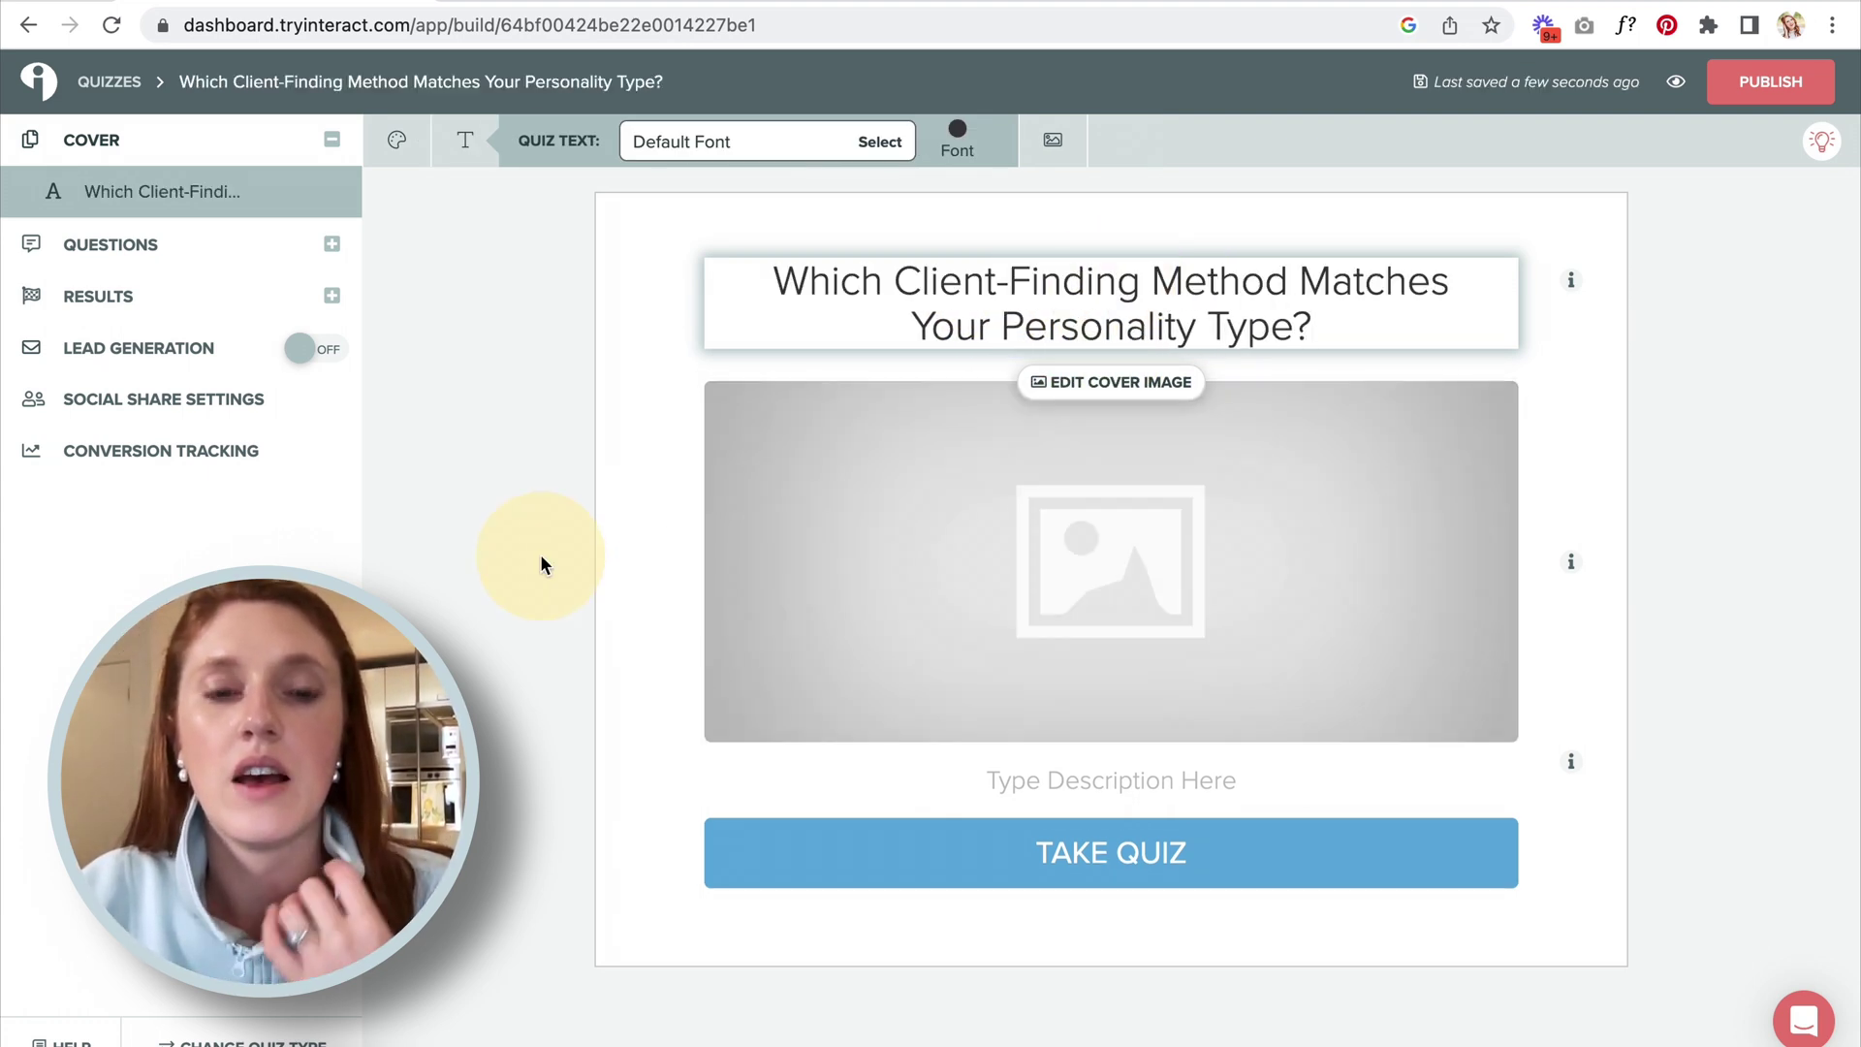
left_click(540, 561)
Upload the black-and-white straw hat photo from the Desktop as the quiz cover image, keeping the default crop.
left_click(1086, 389)
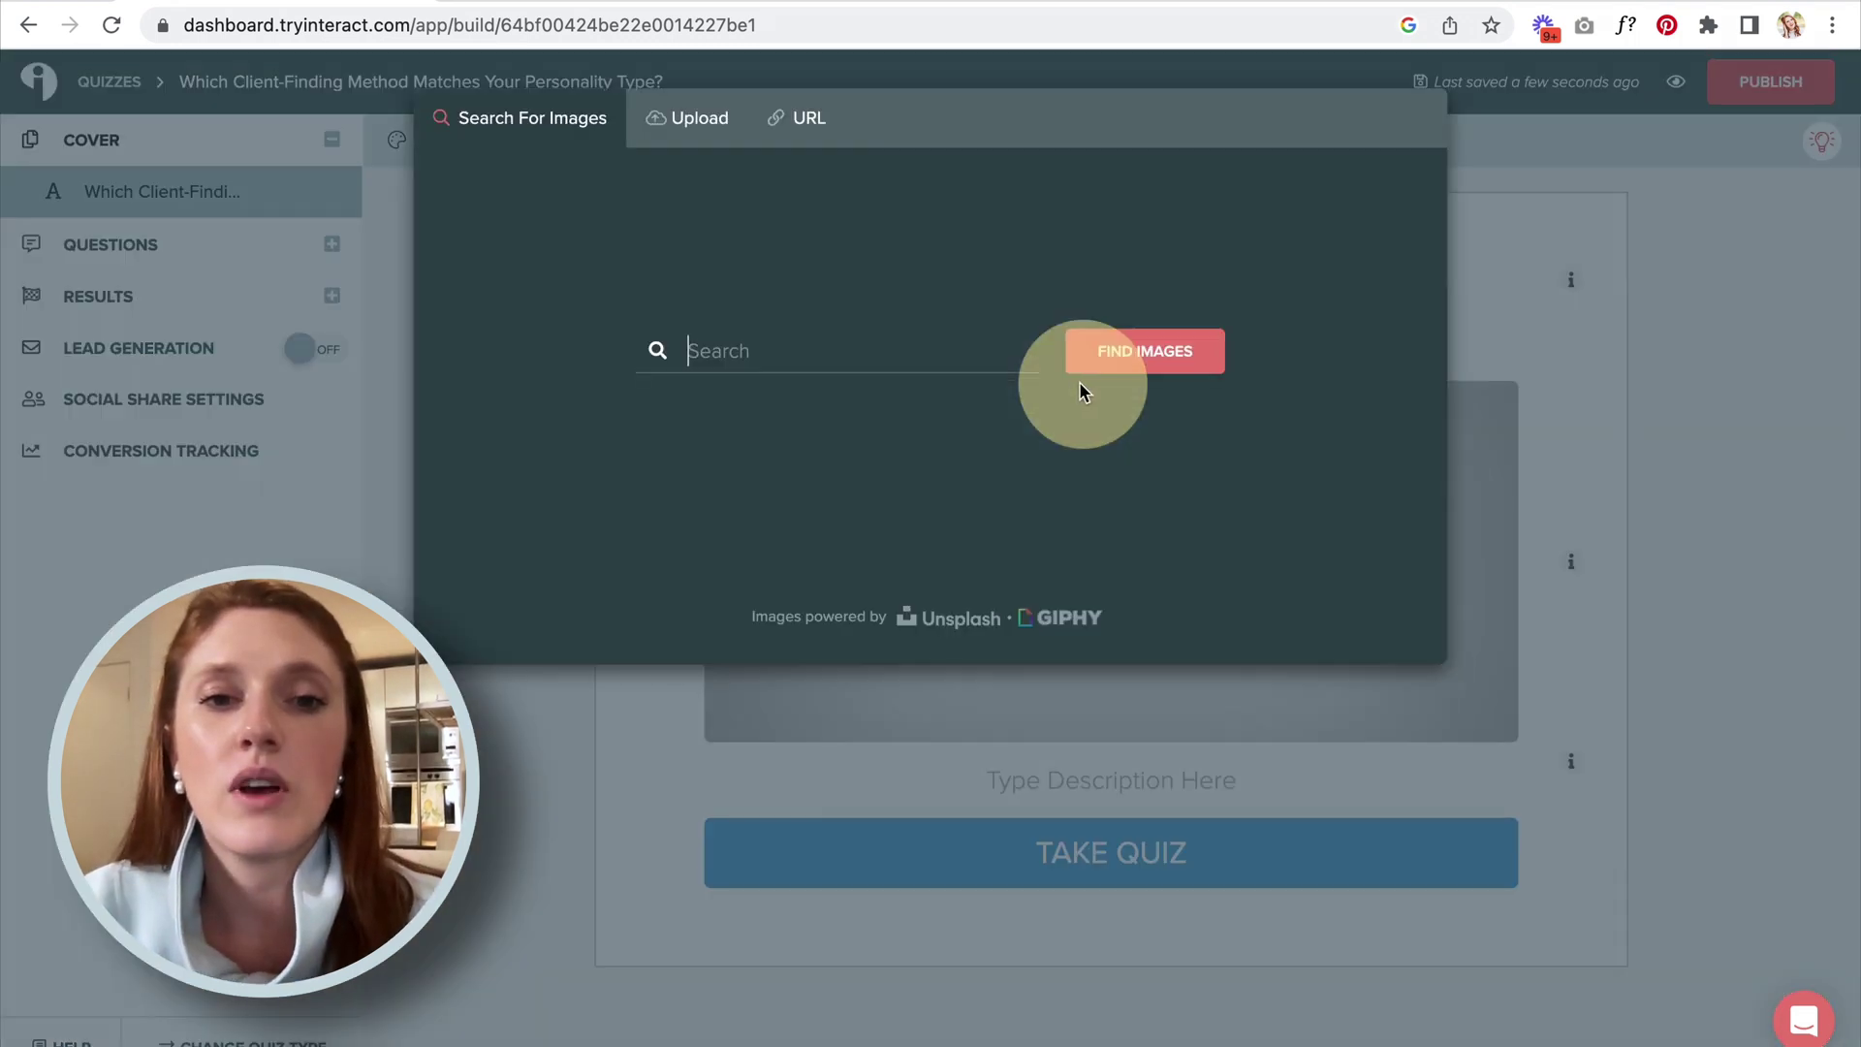
left_click(694, 133)
left_click(793, 312)
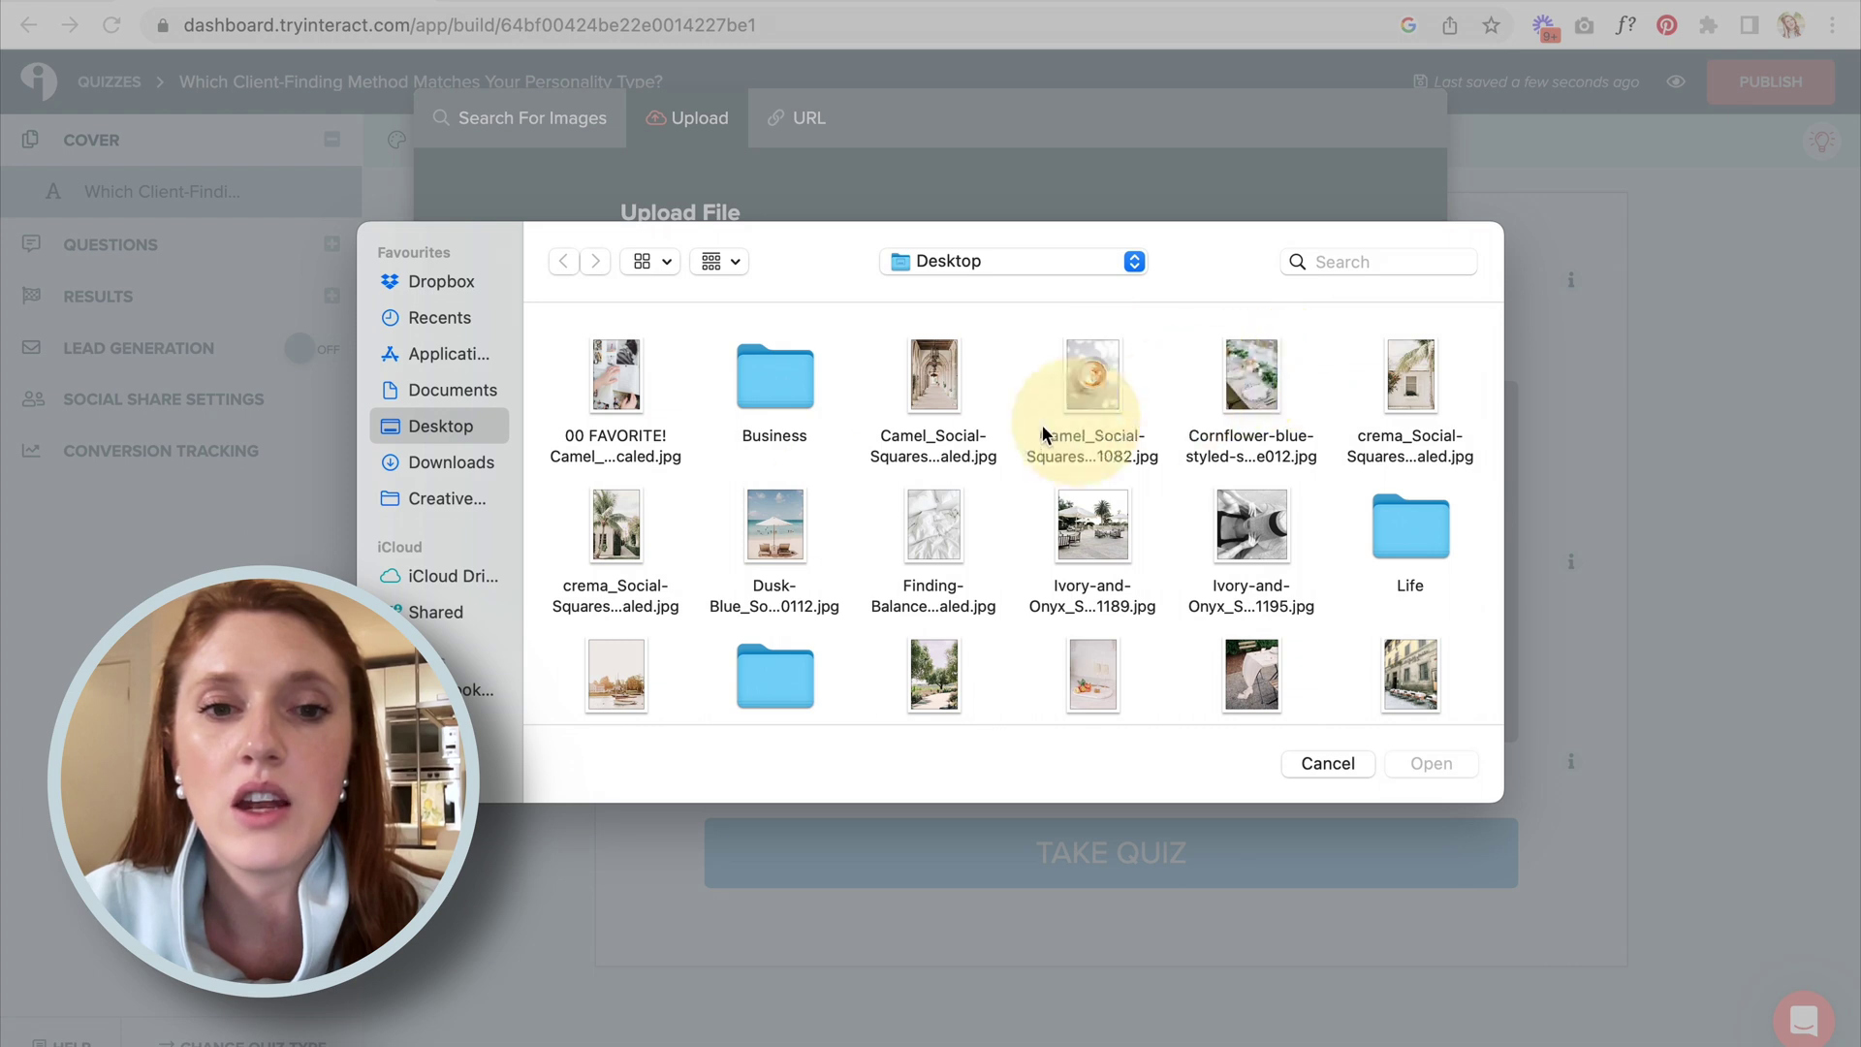
scroll(752, 553, "down", 2)
double_click(1251, 396)
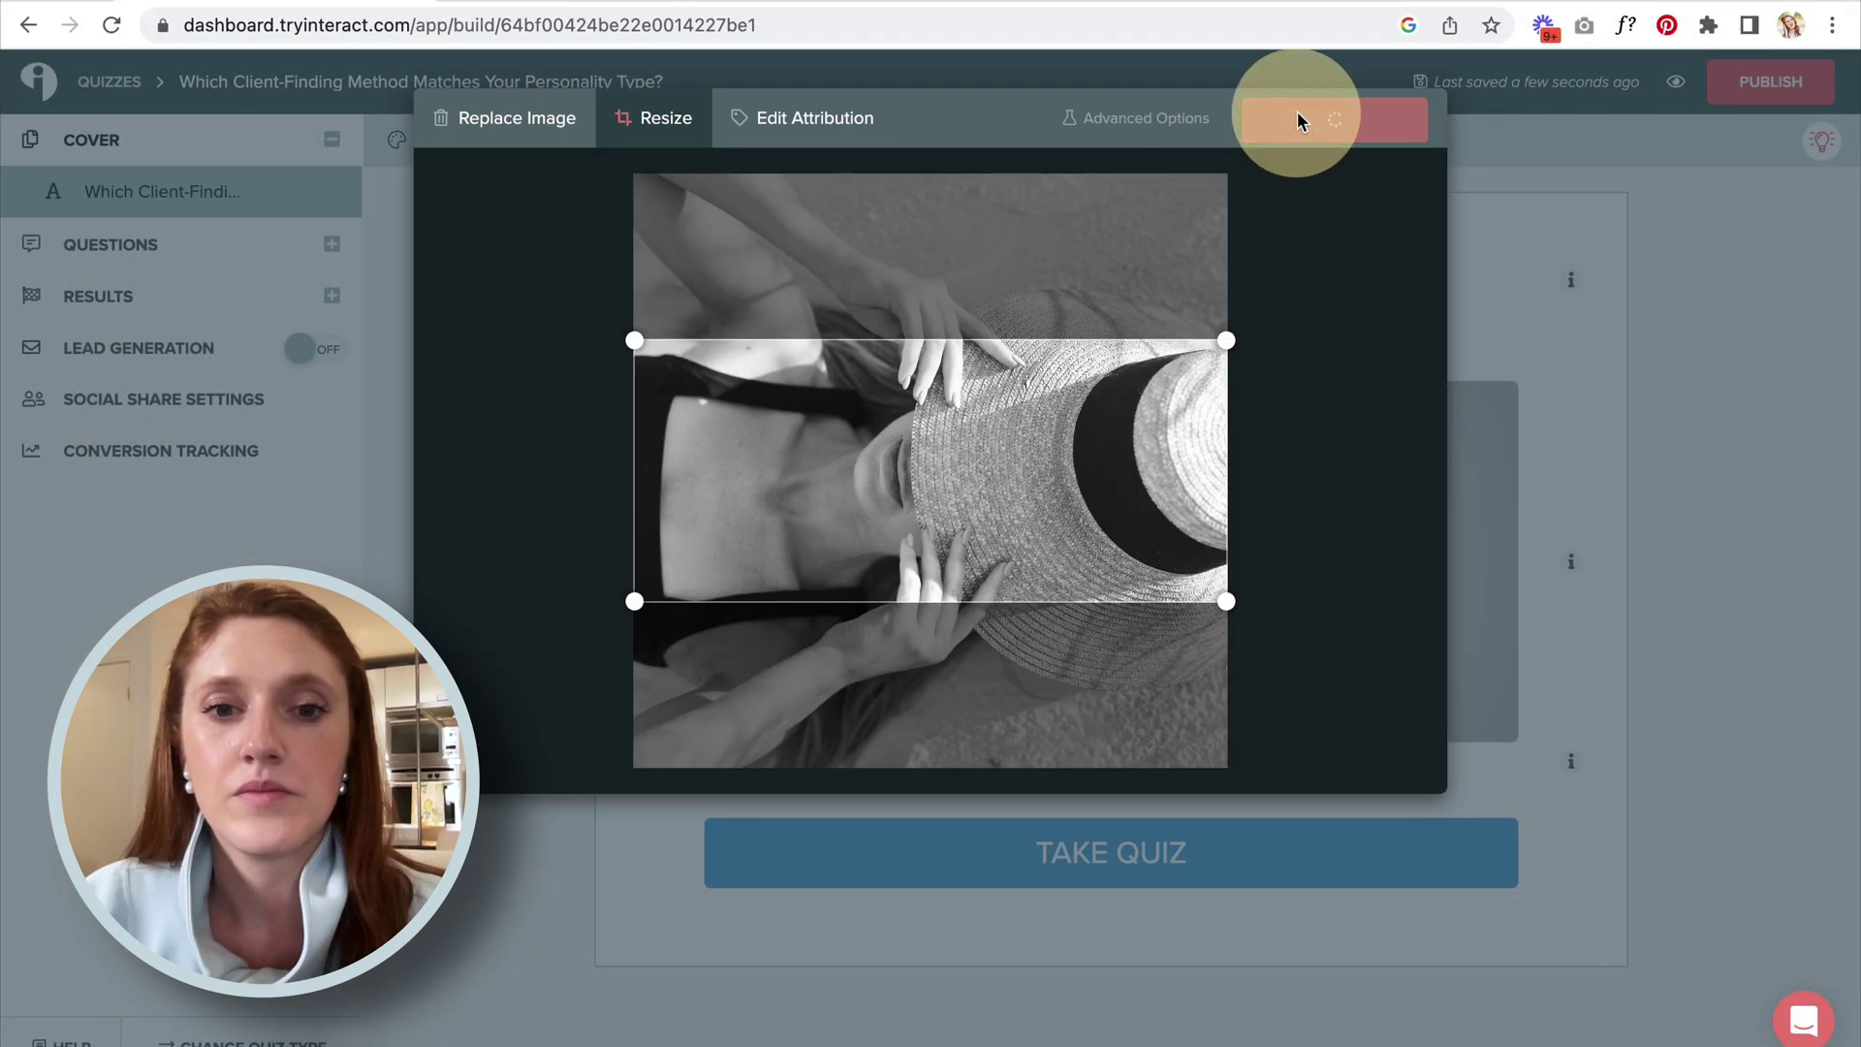
left_click(1297, 110)
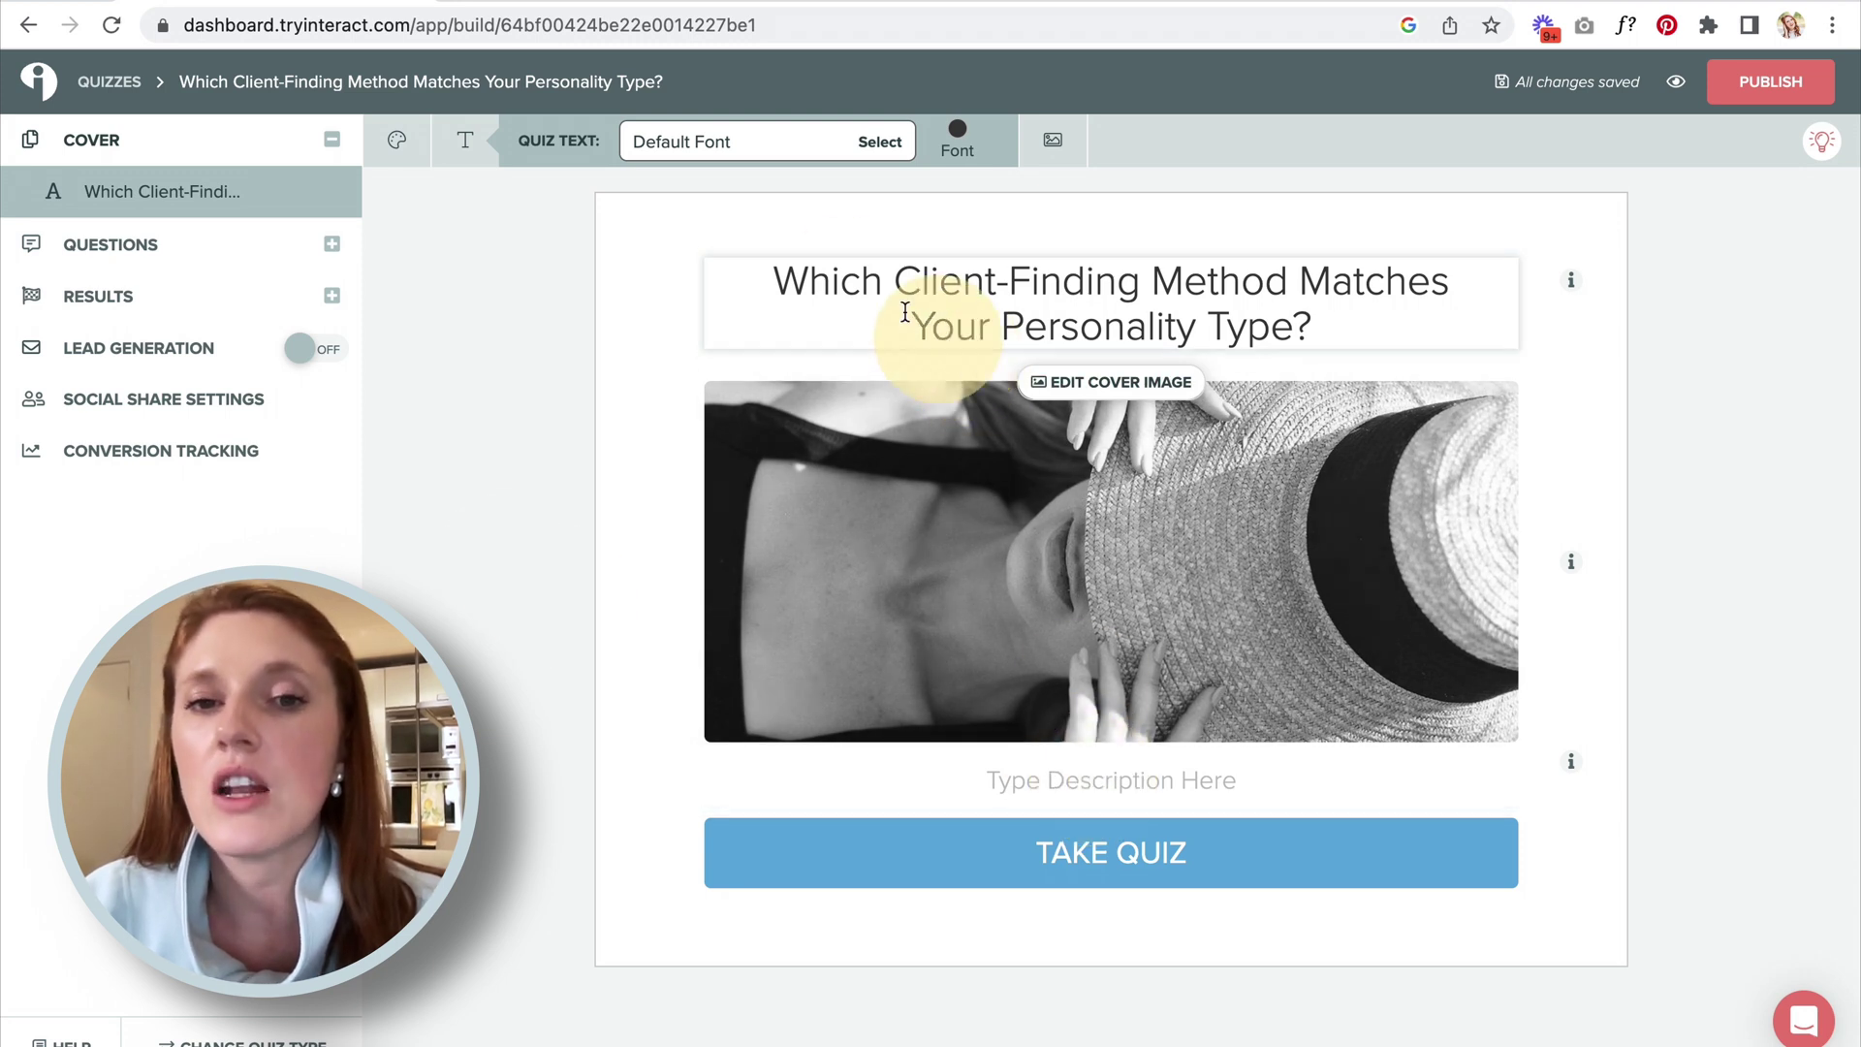
left_click(760, 282)
left_click_drag(760, 283, 1359, 328)
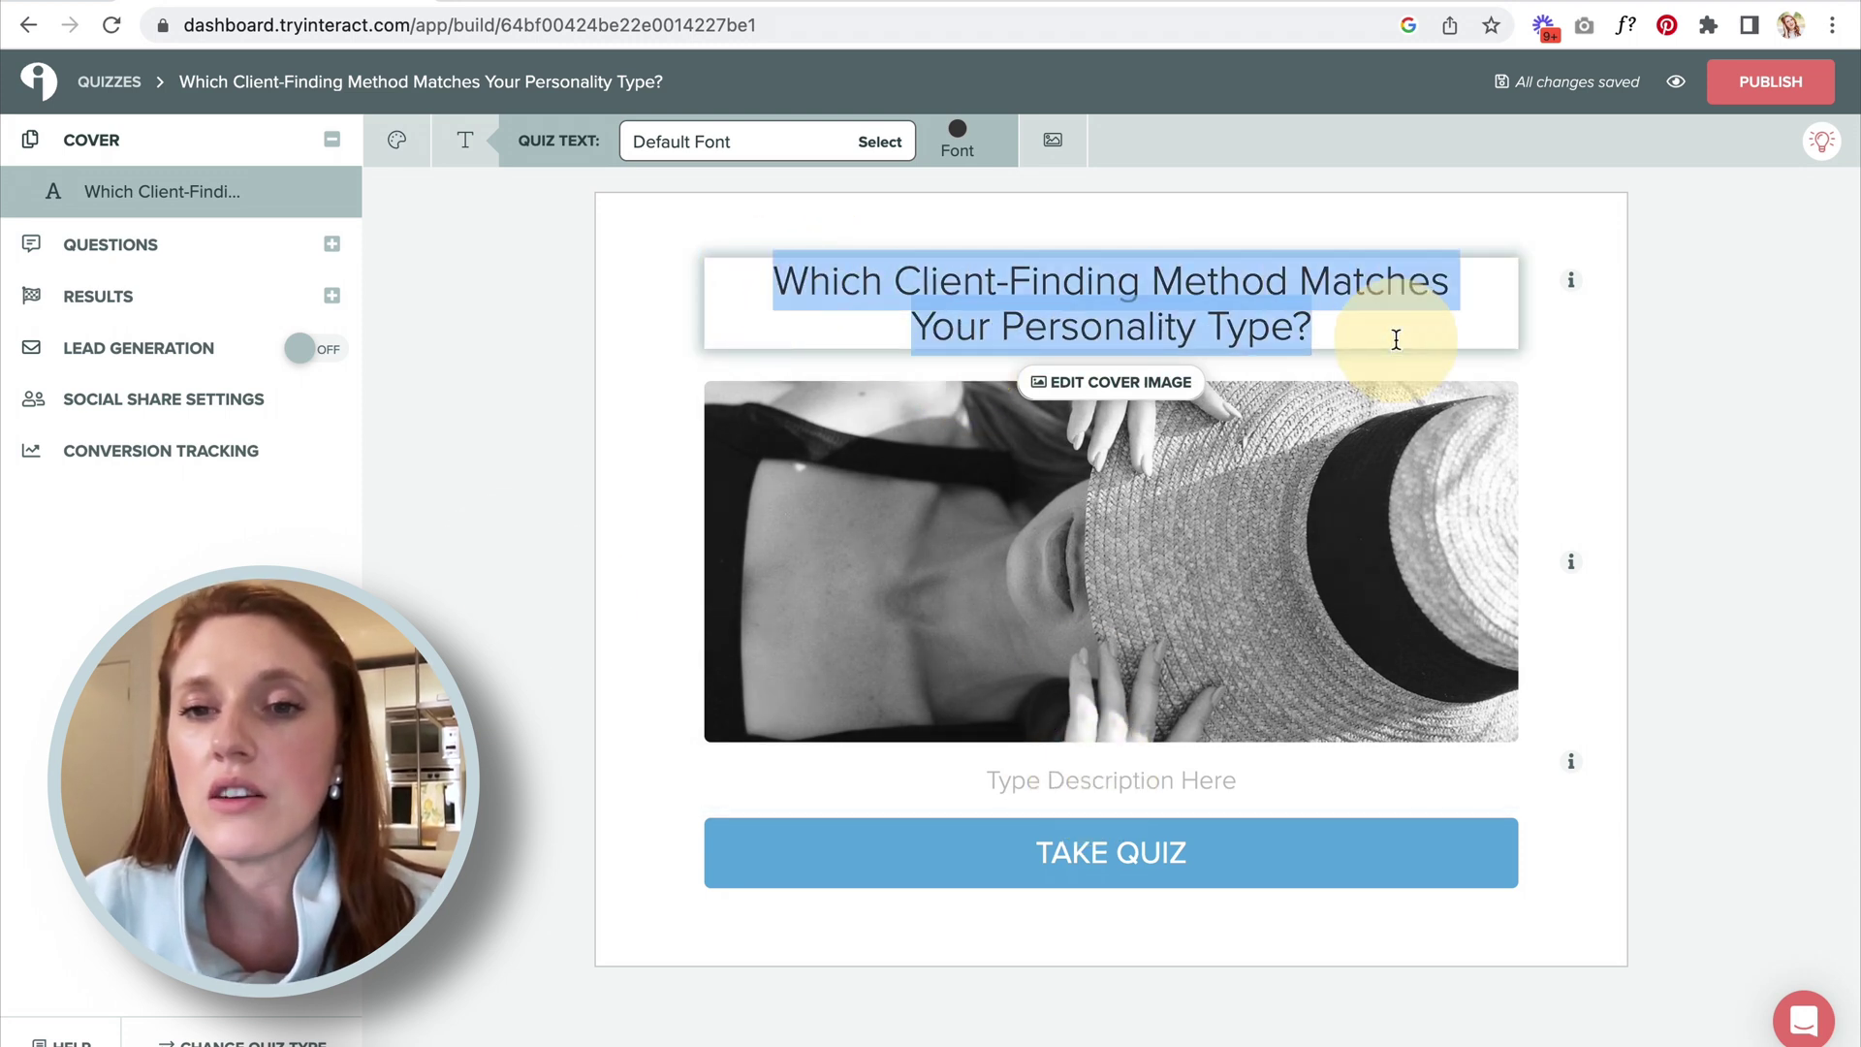
left_click(1766, 451)
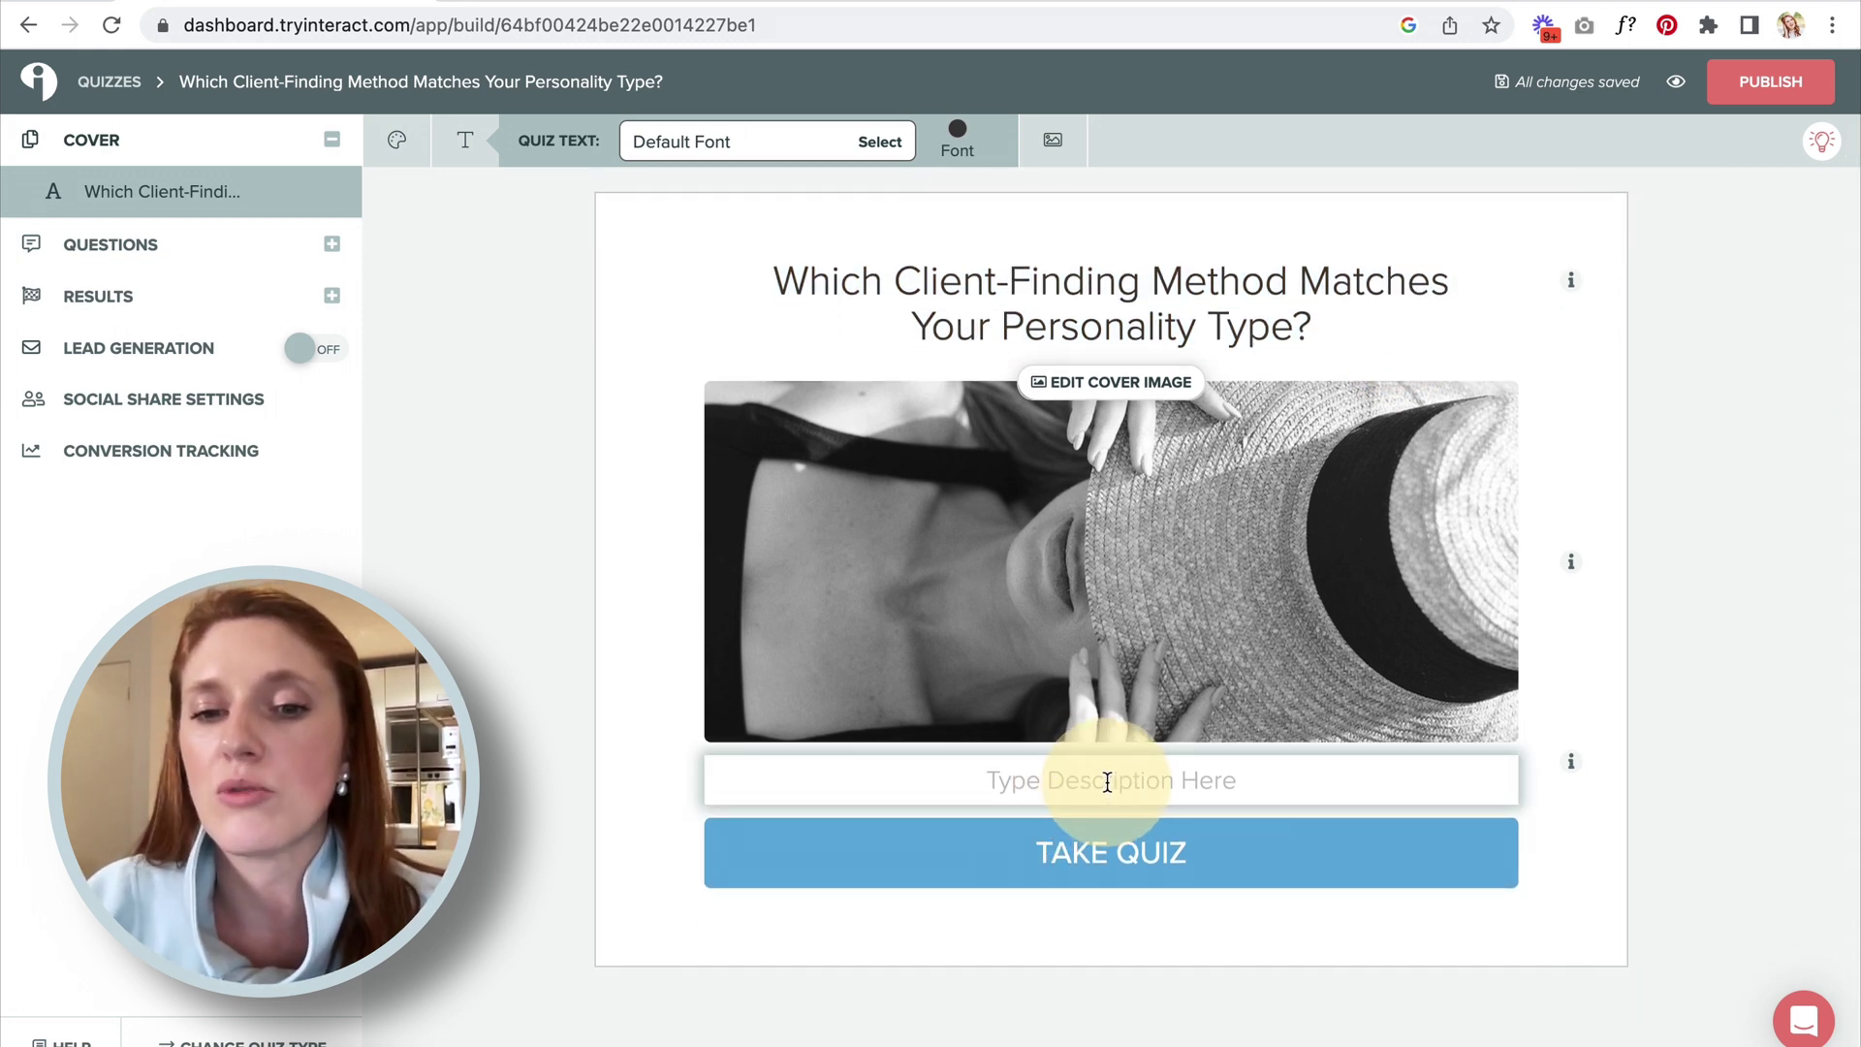
left_click(1108, 781)
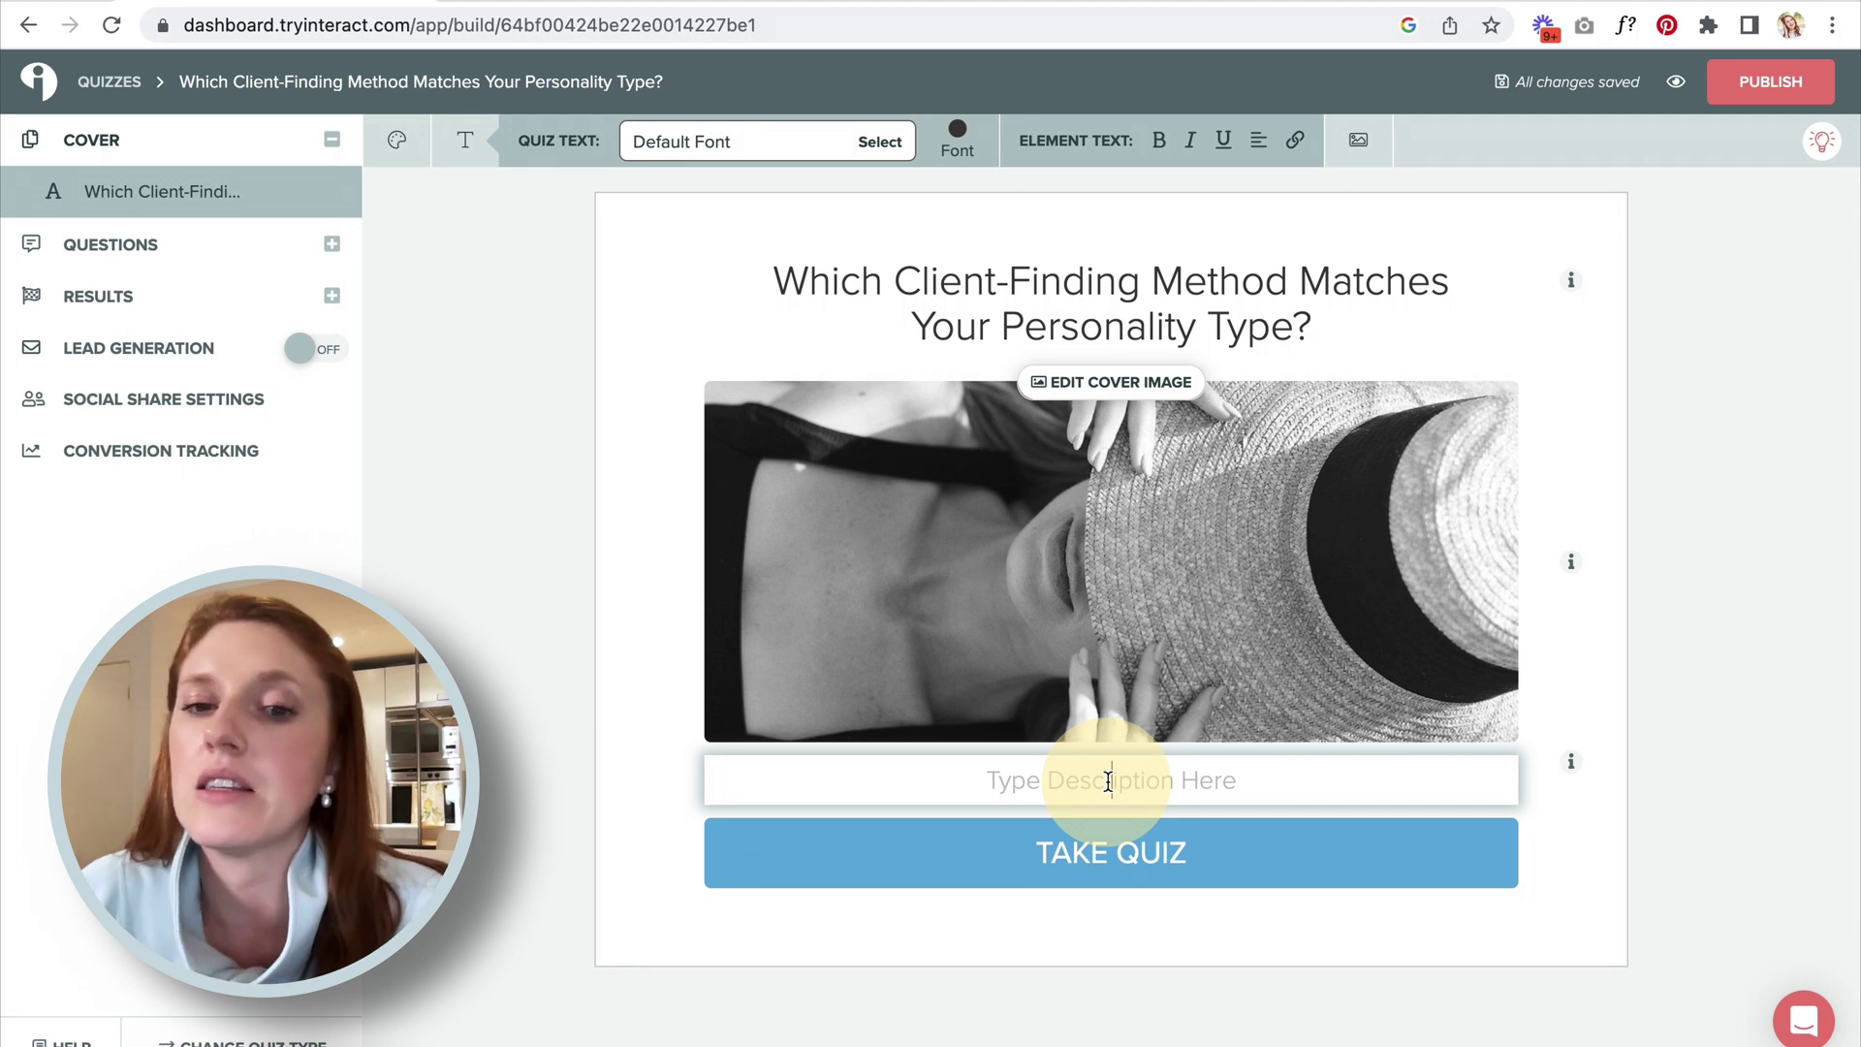
left_click(571, 661)
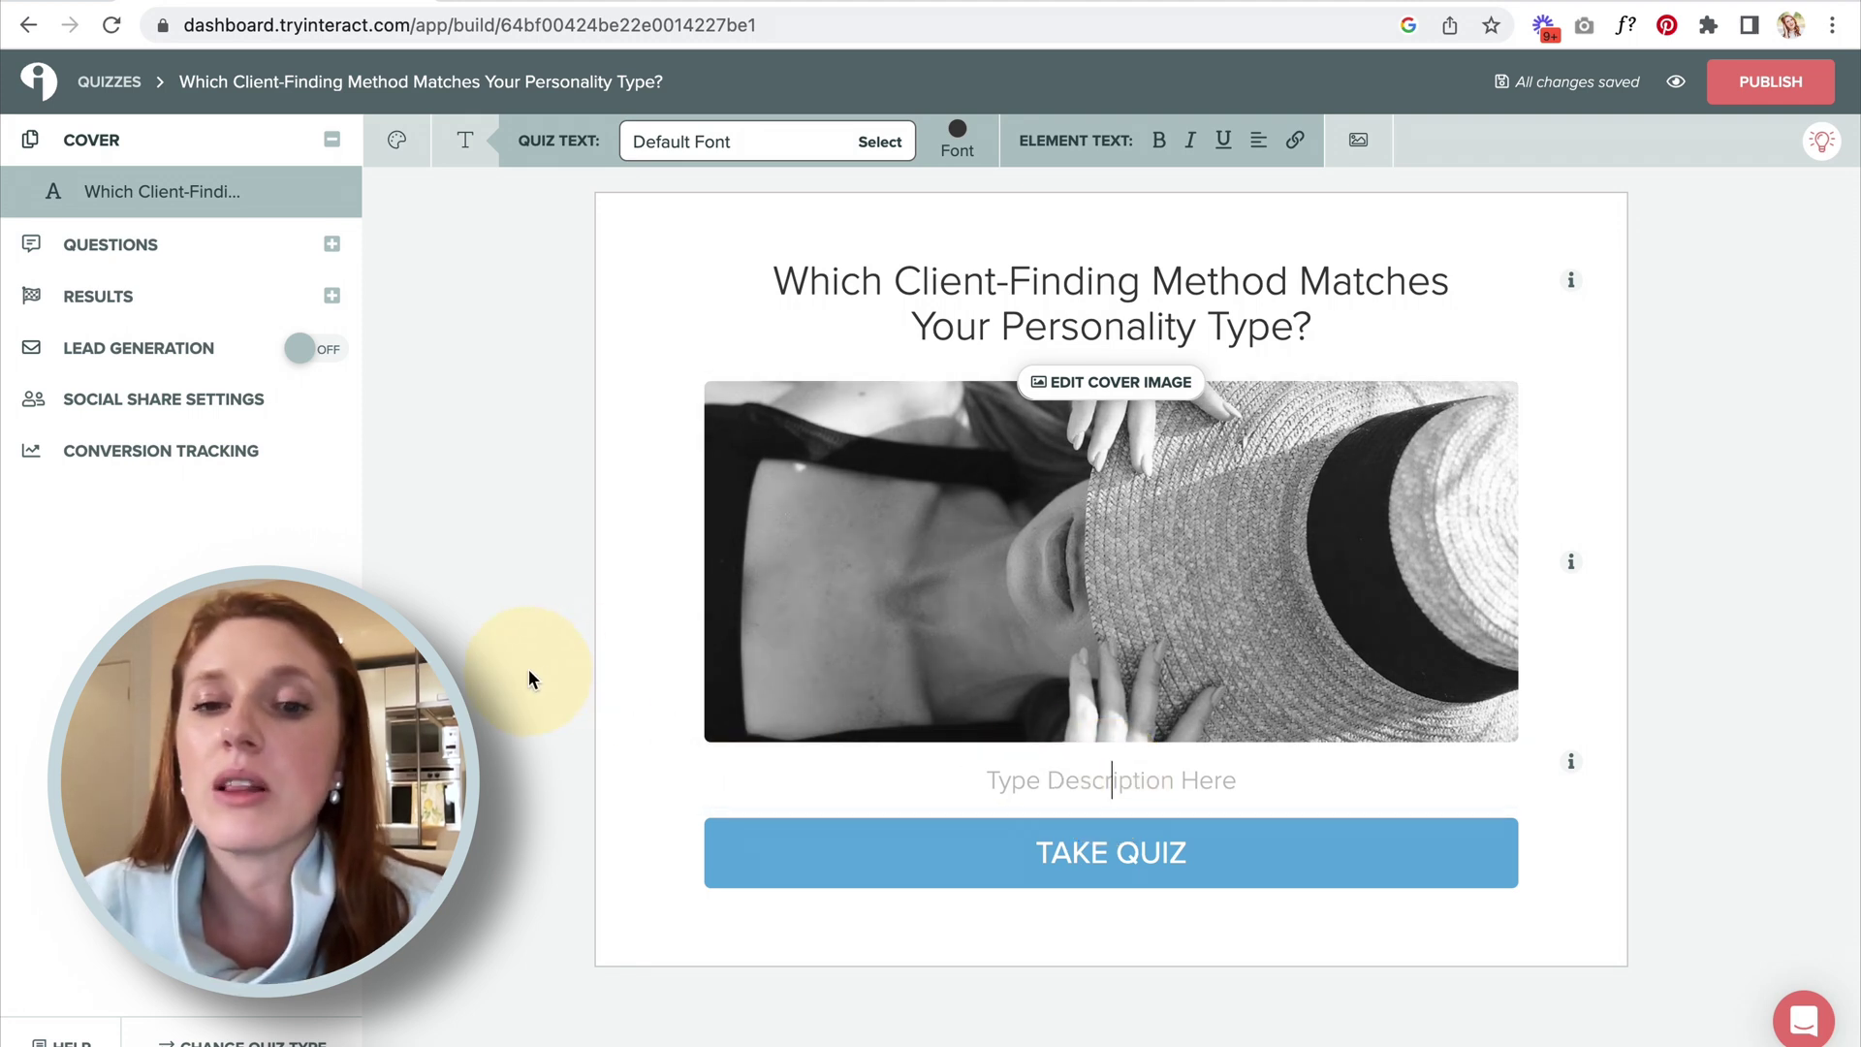
Set the first question's text to "At a party you'll most often find me...".
left_click(191, 249)
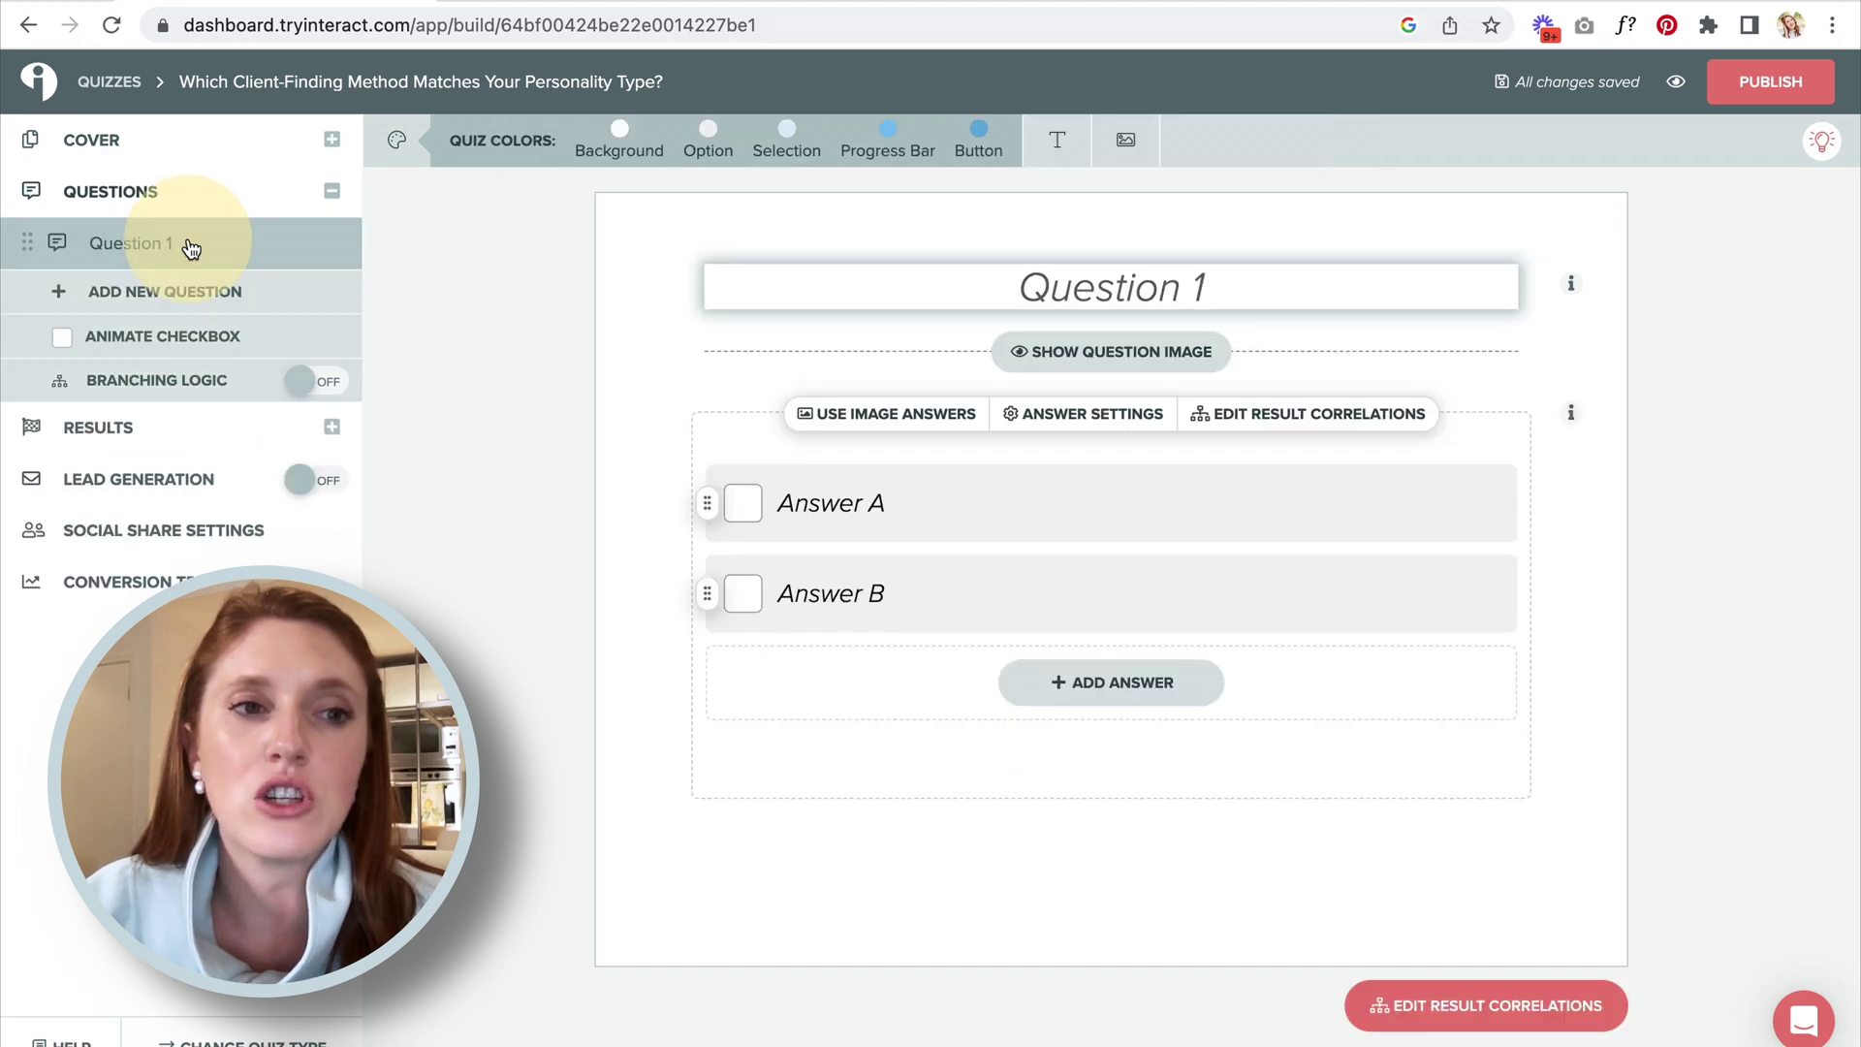
left_click(1217, 285)
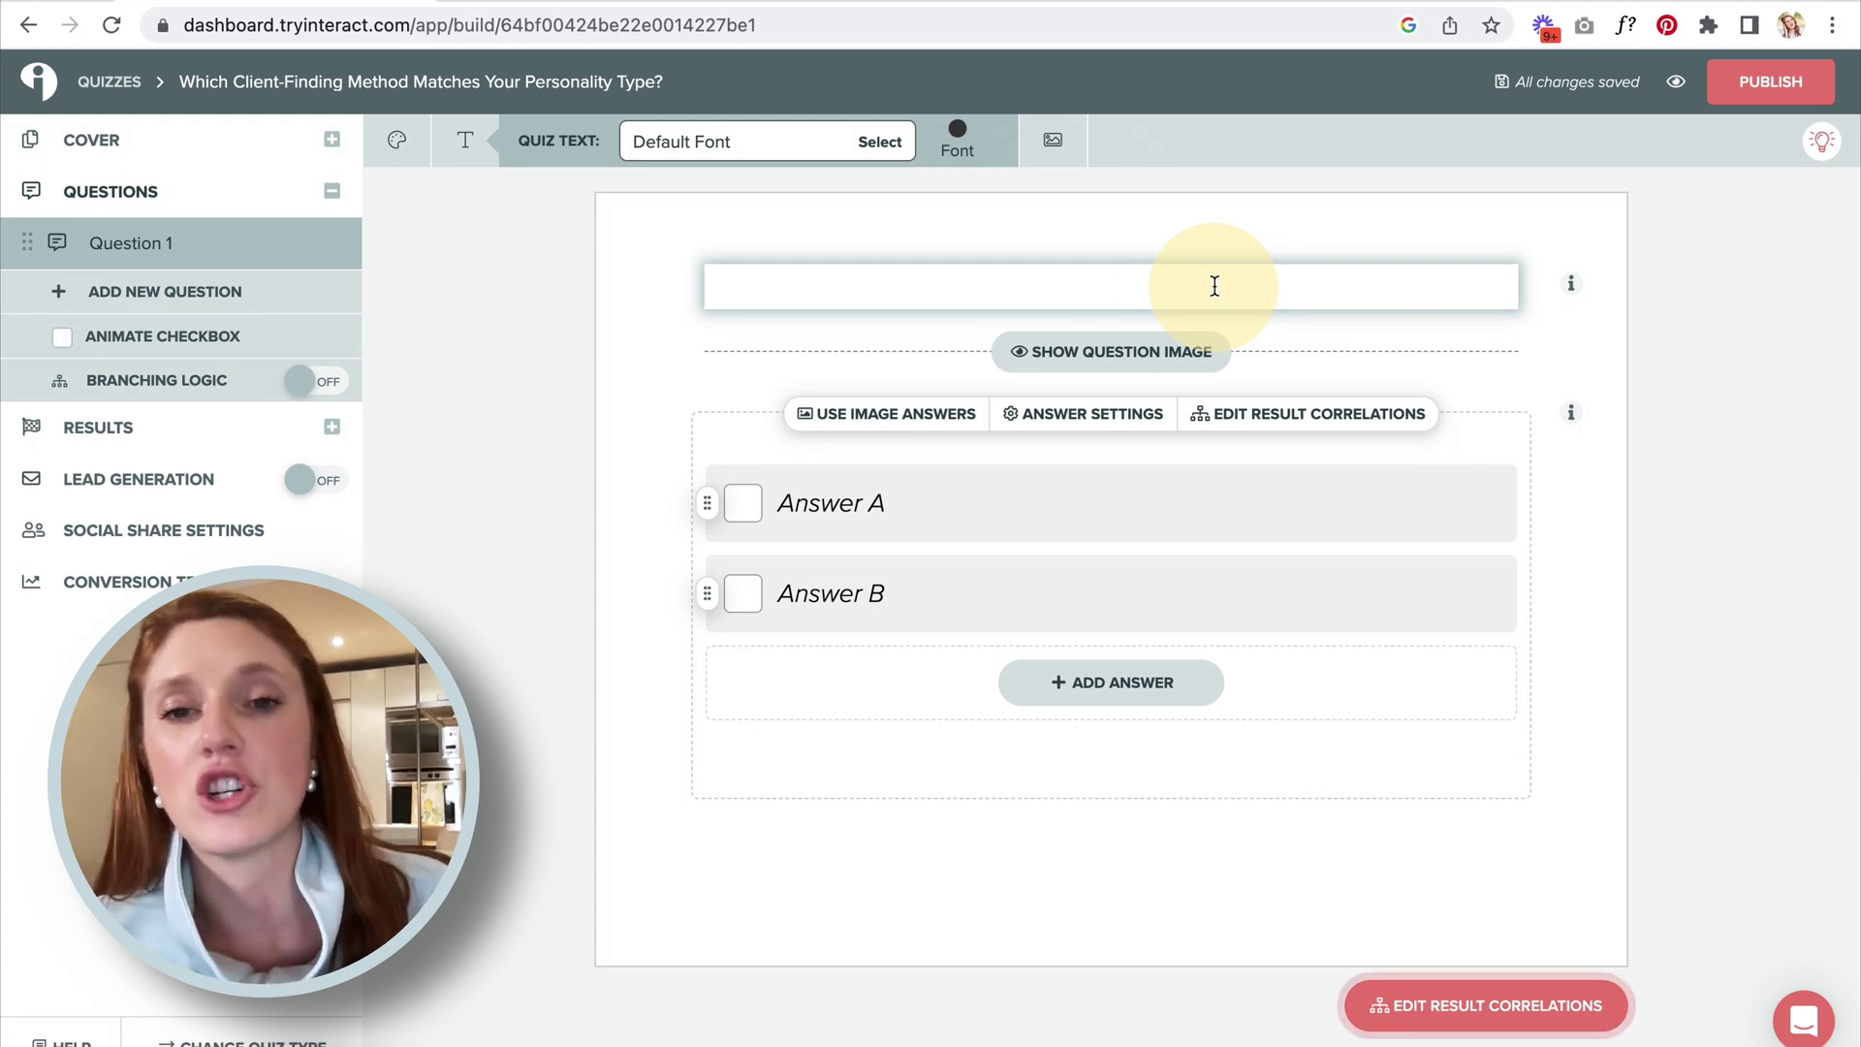
type("At a party you'll most often find me...")
left_click(539, 545)
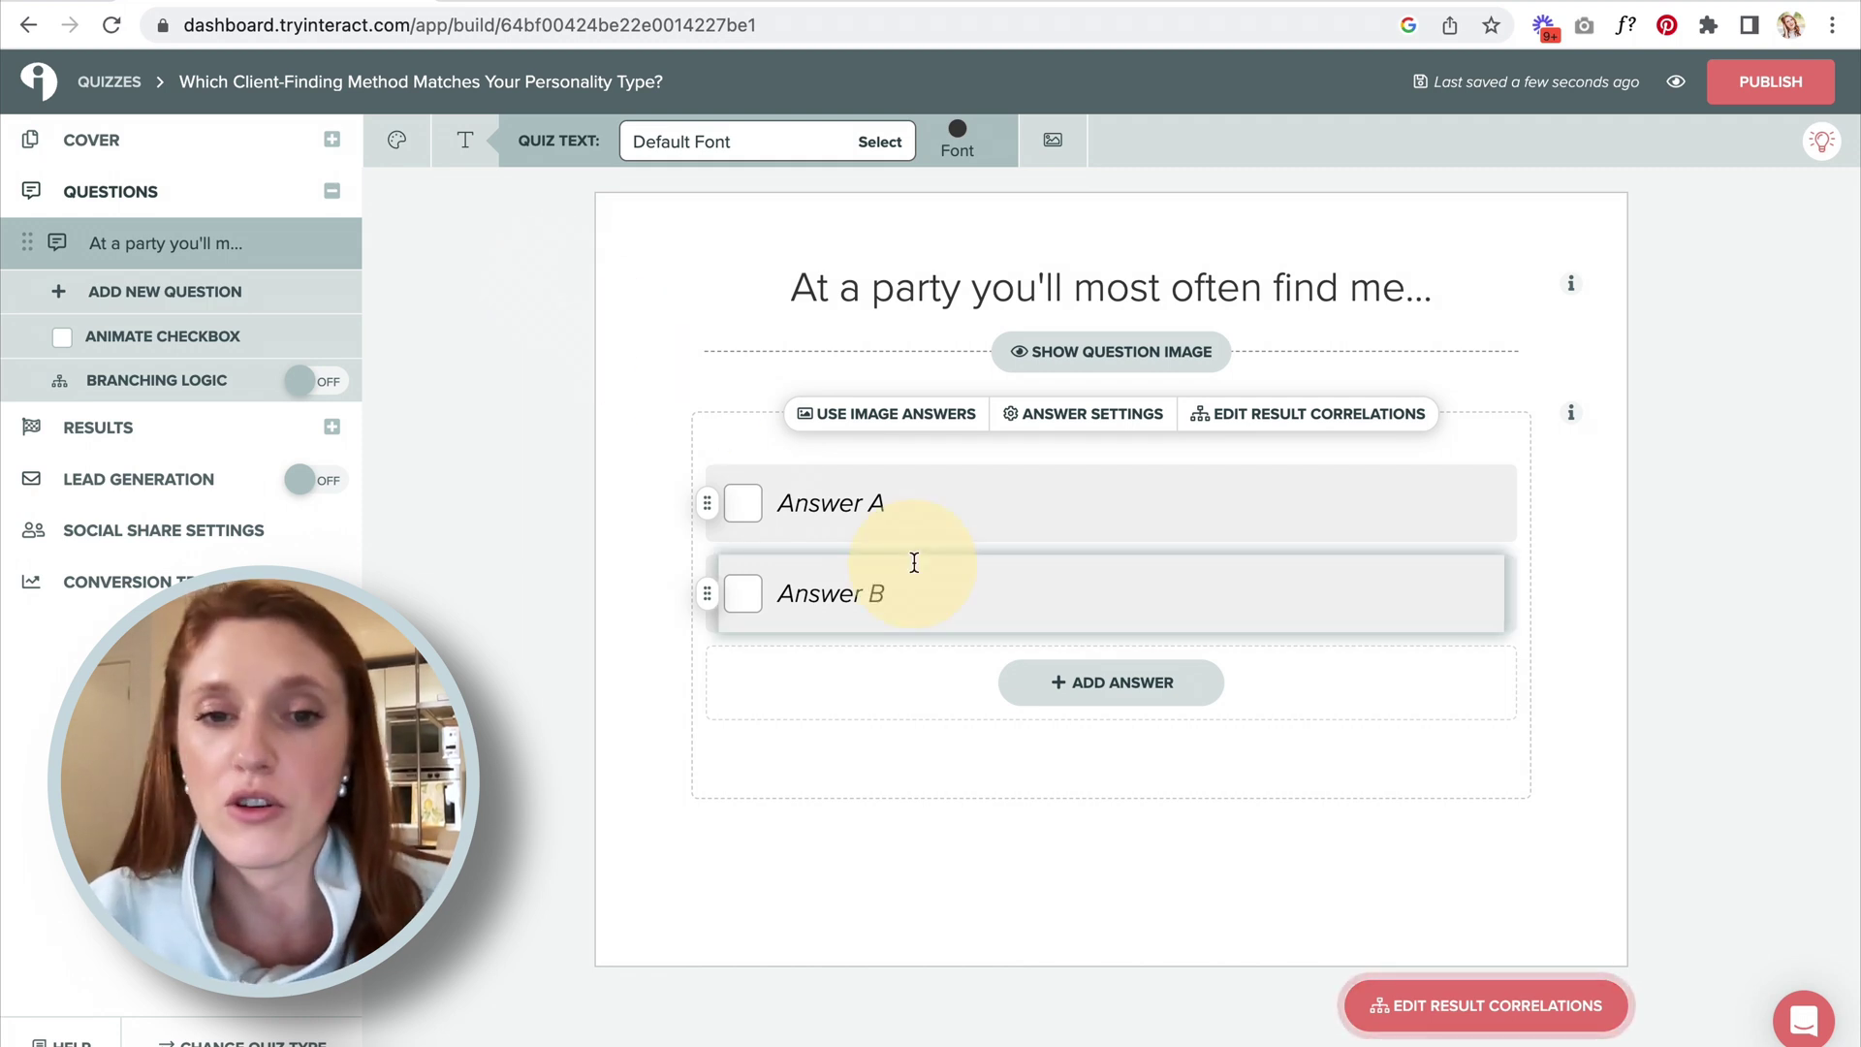
Add a third answer and fill the three in as "Cuddling with the house cat", "Dancing on the tables" and "Chatting up new friends".
left_click(1077, 680)
left_click(894, 504)
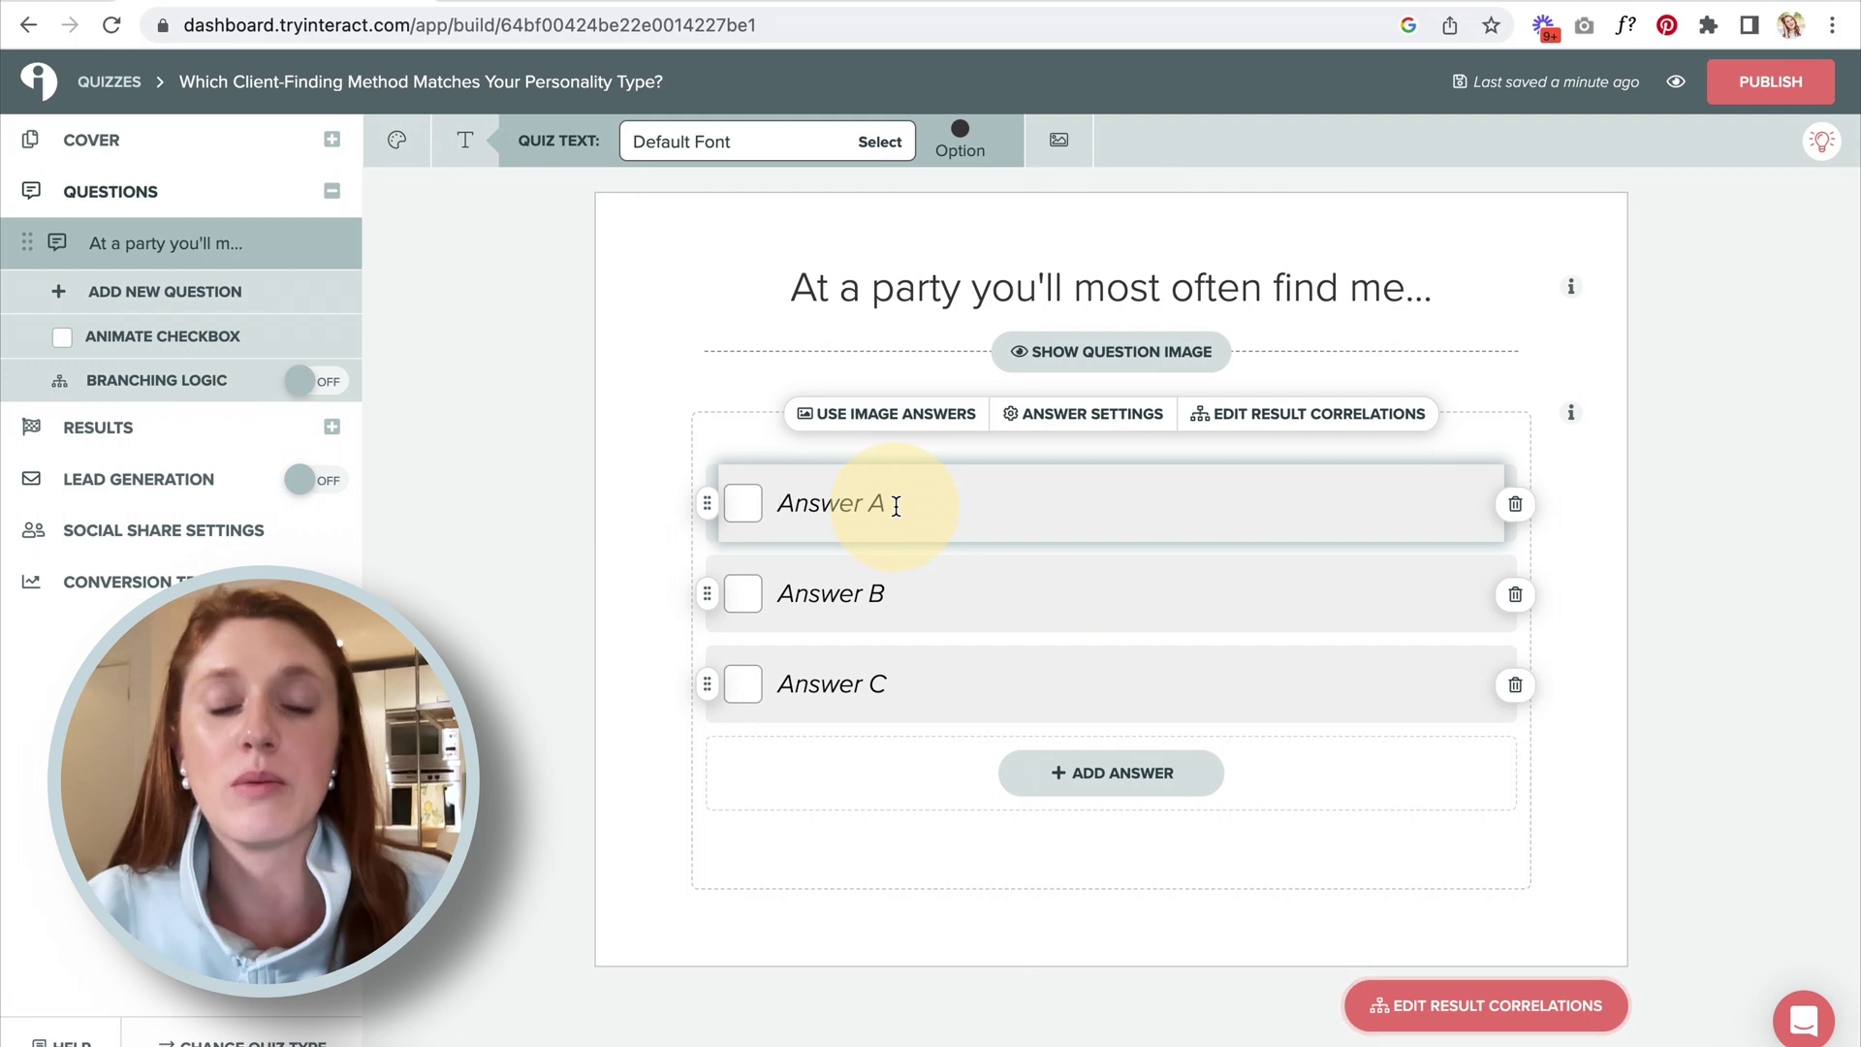
type("Cuddling with the house cat")
left_click(894, 593)
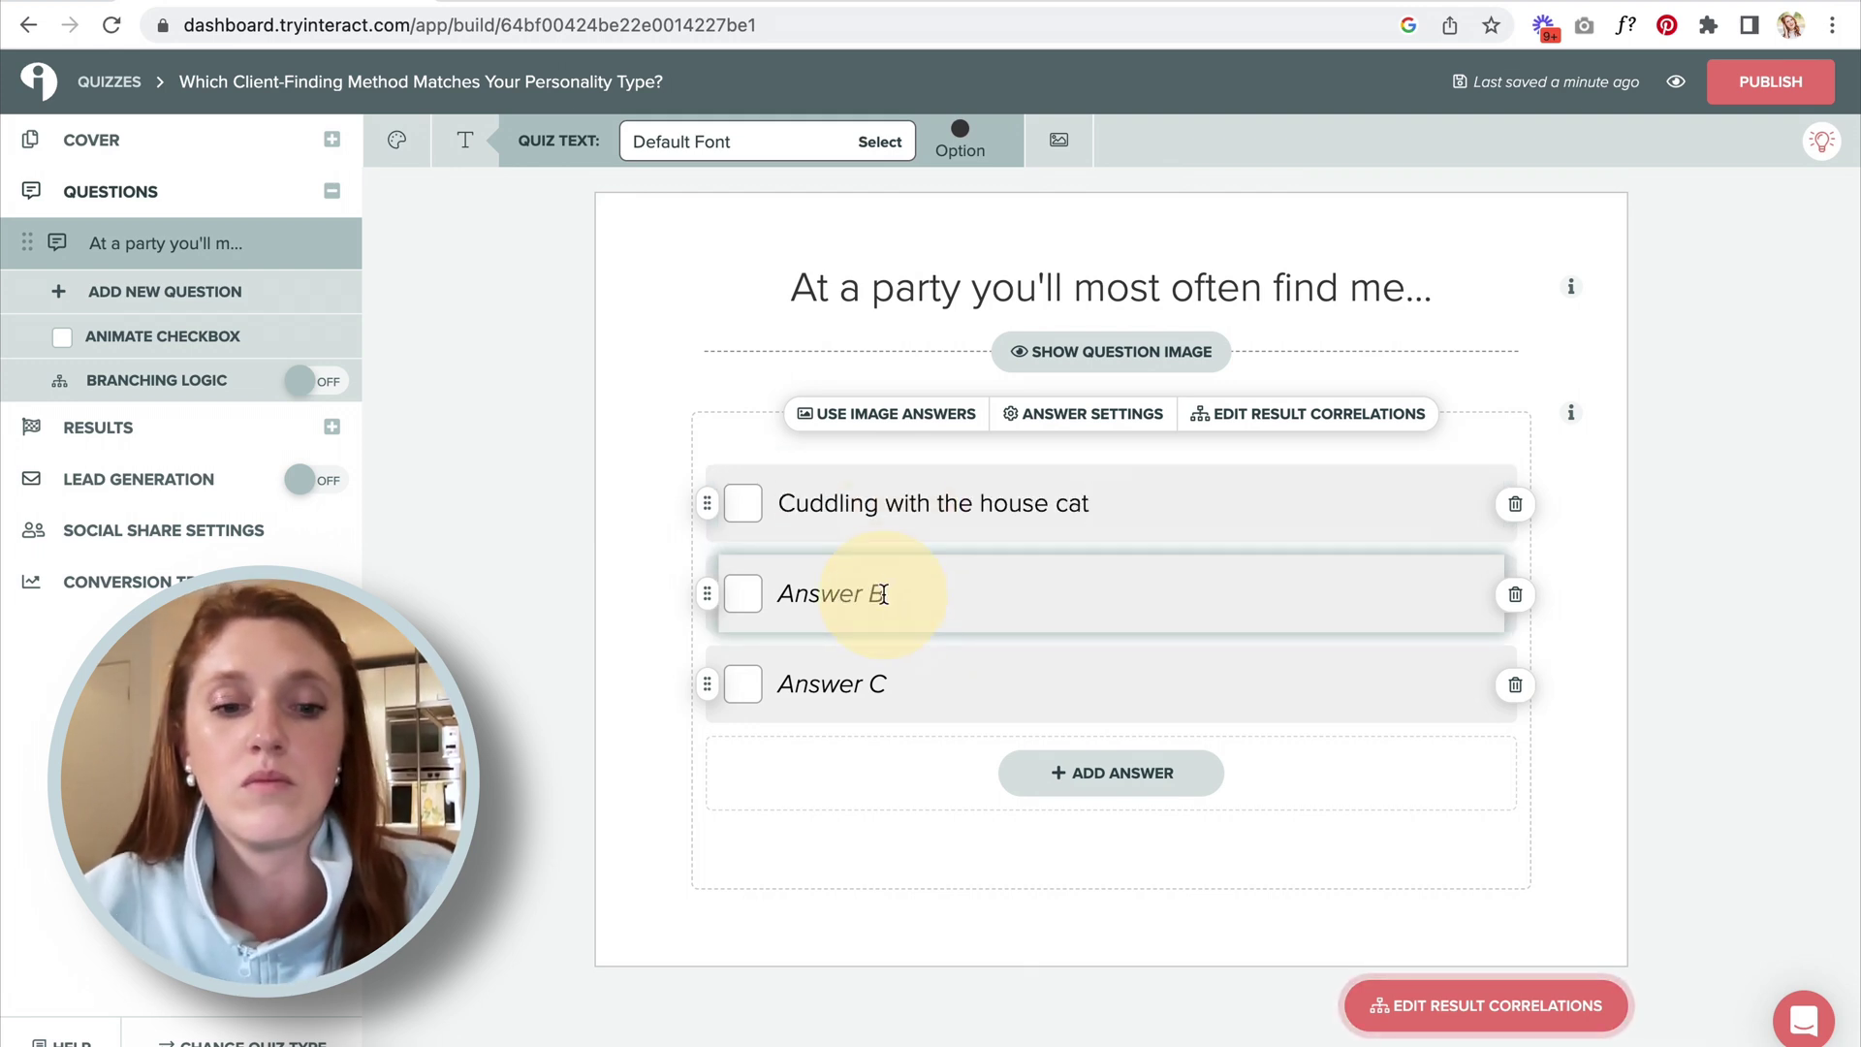
type("Dancing on the tables")
left_click(853, 680)
type("Chatting up new friends")
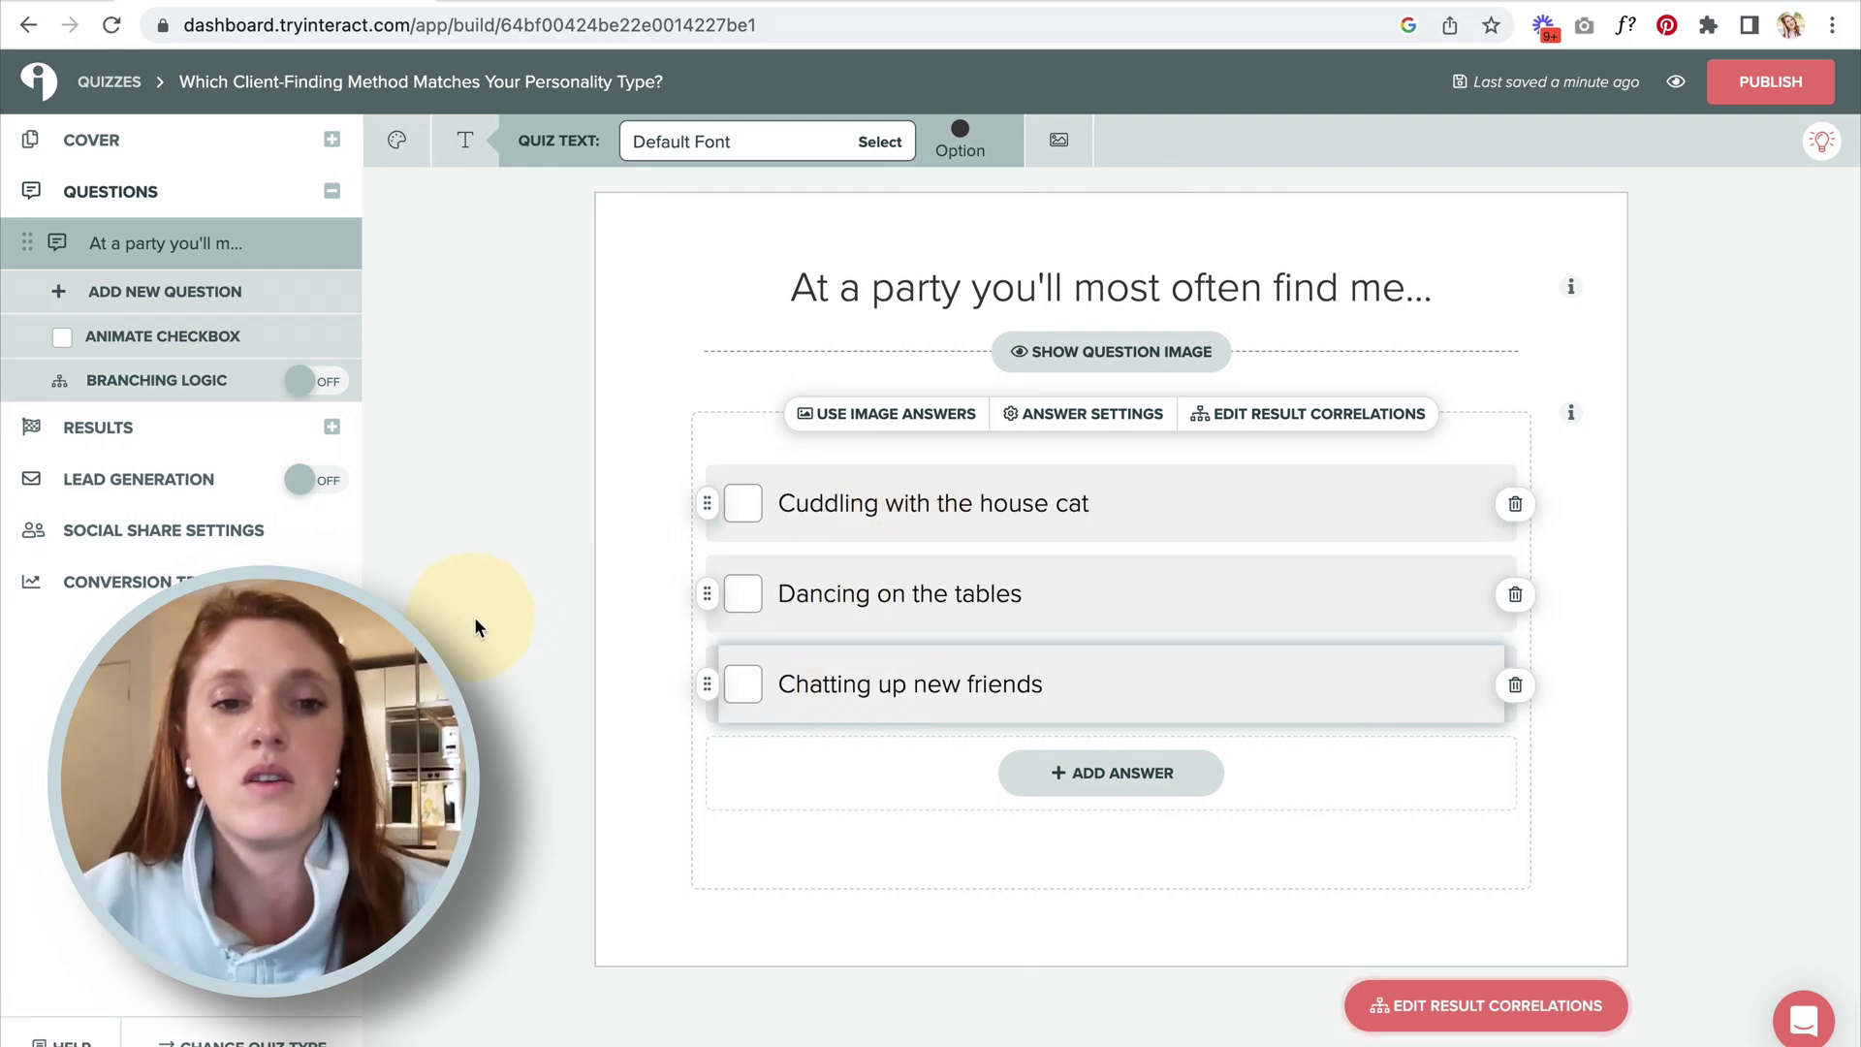
left_click(474, 617)
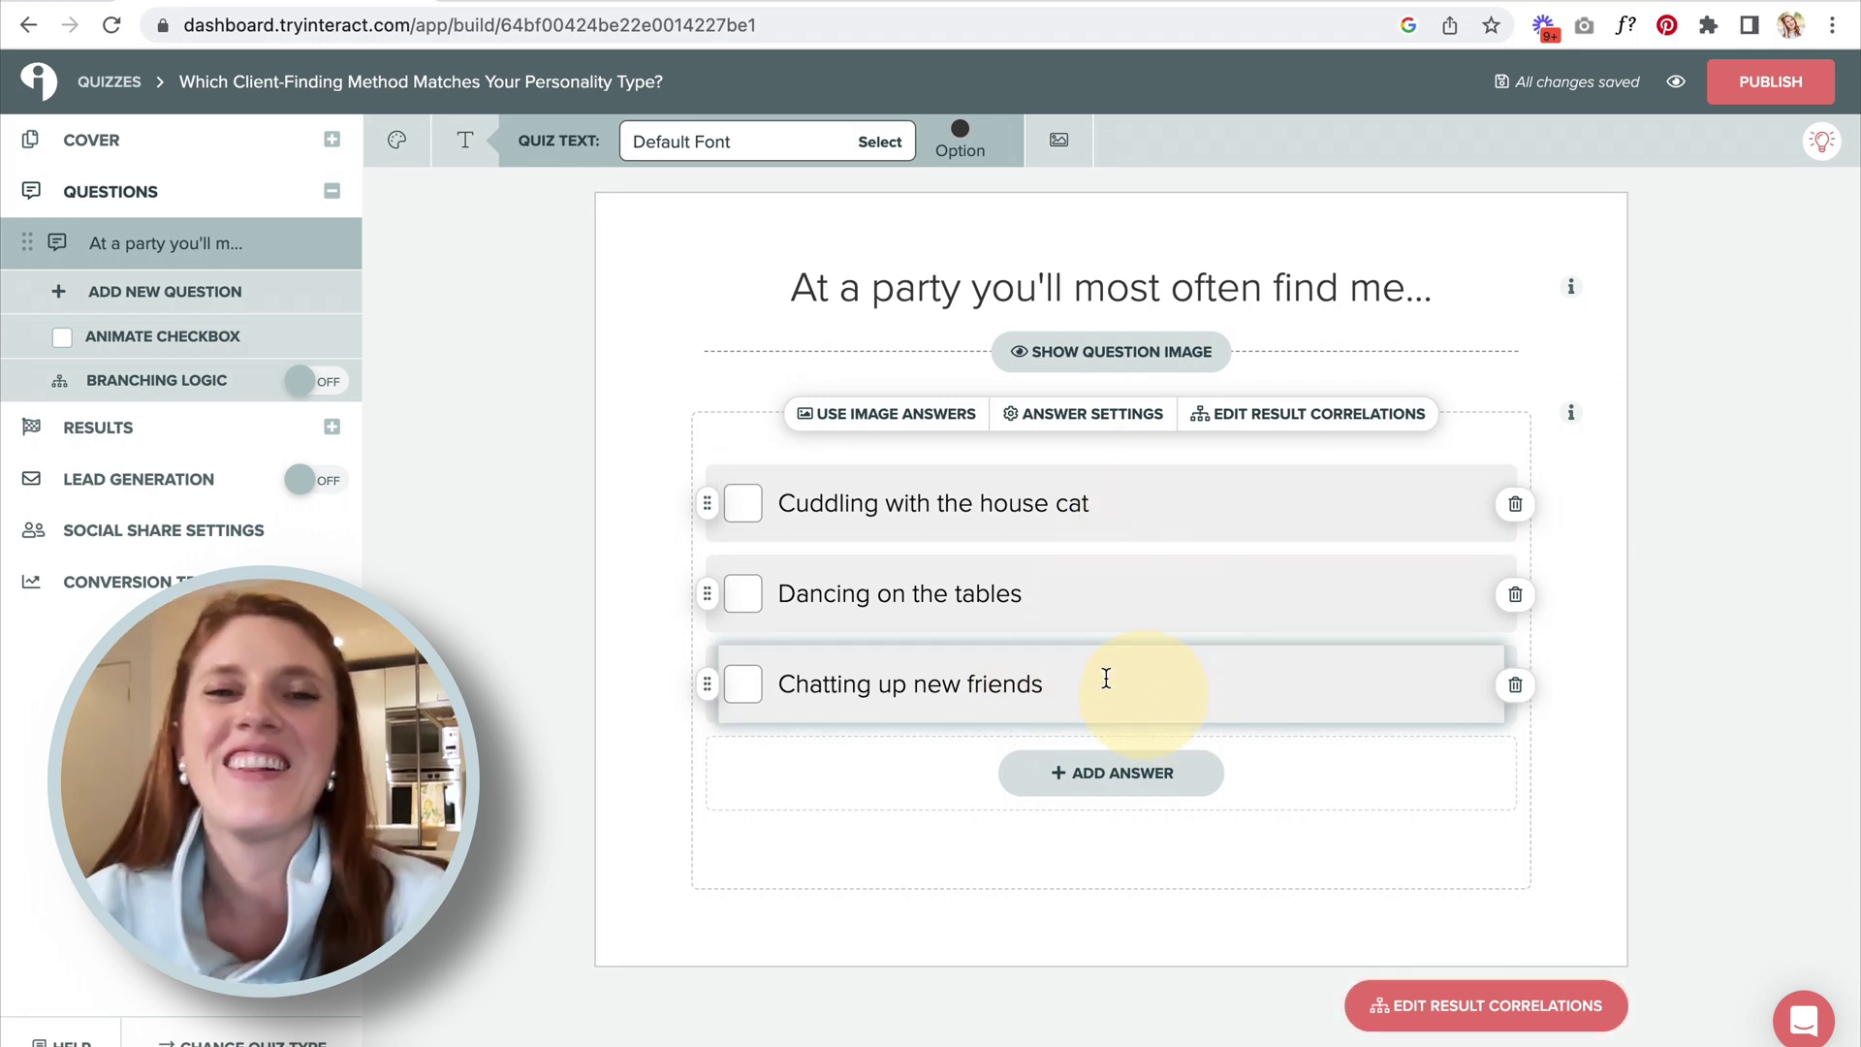
Try the image answer layout for the party question, return to text answers, and inspect its result correlations.
left_click(898, 419)
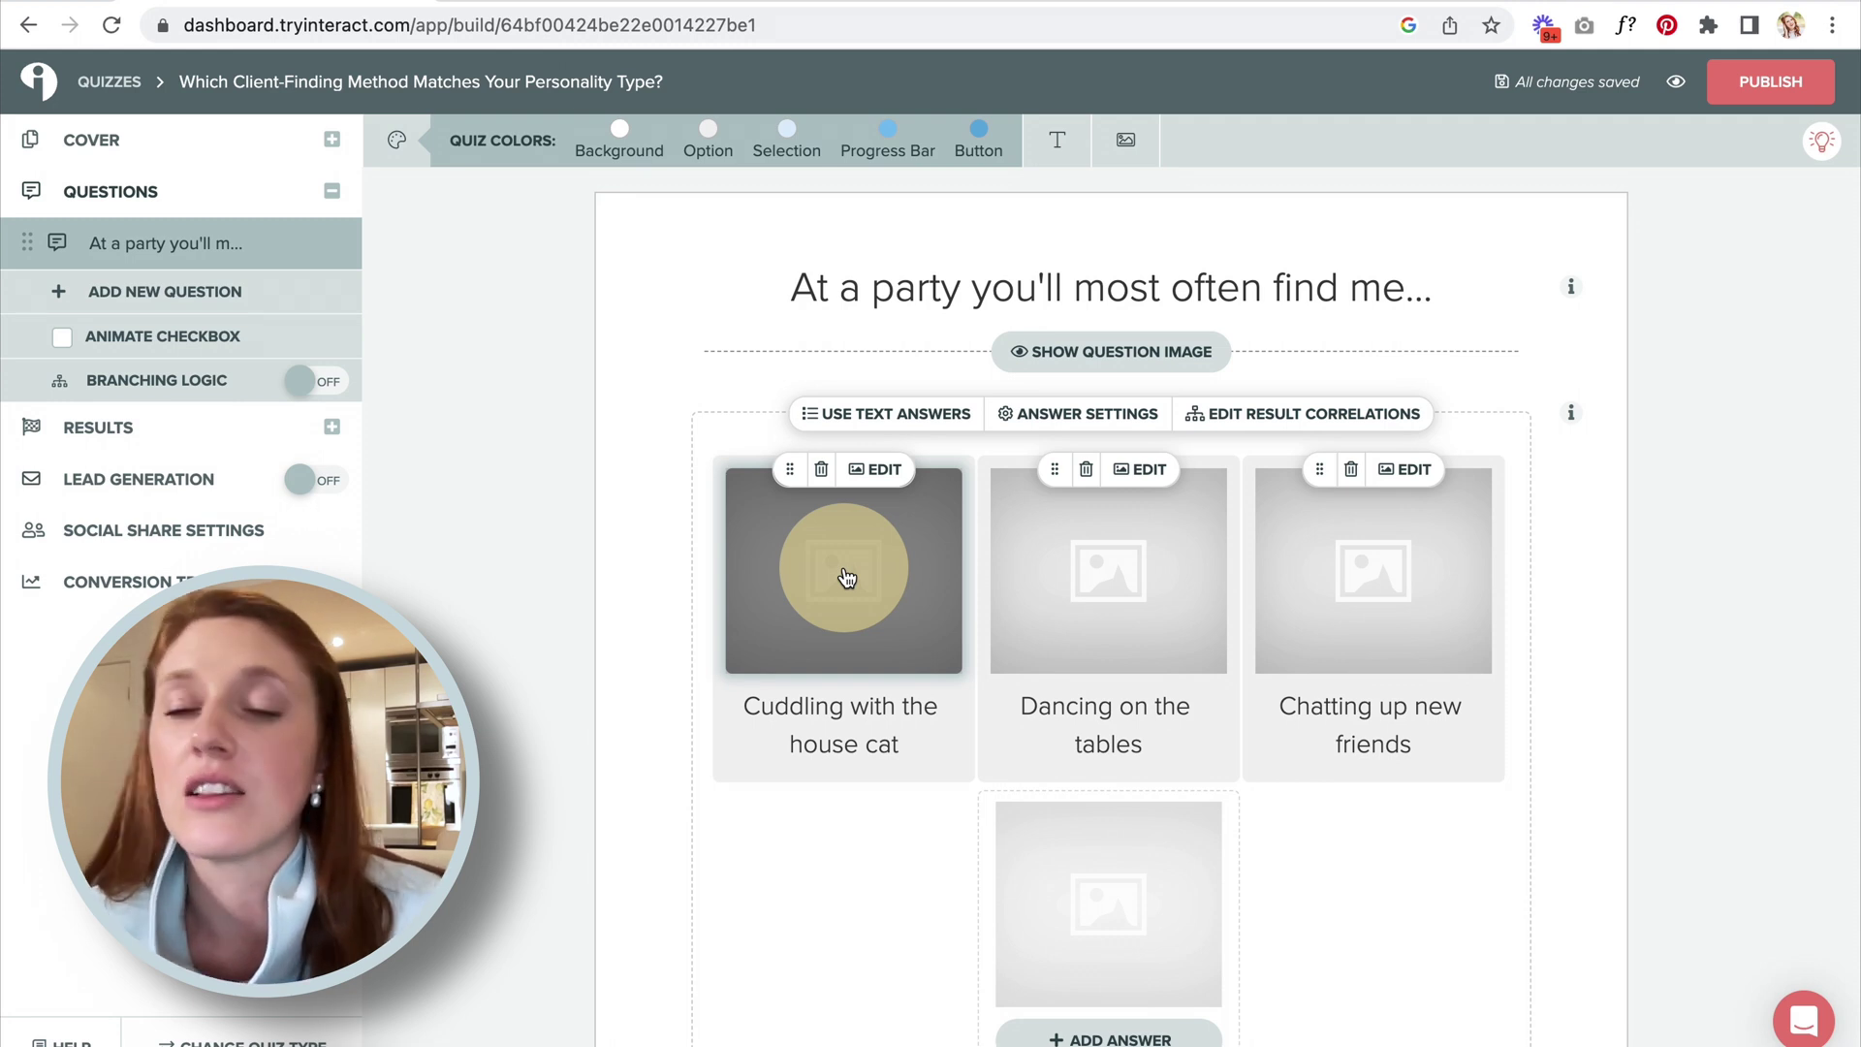
left_click(845, 416)
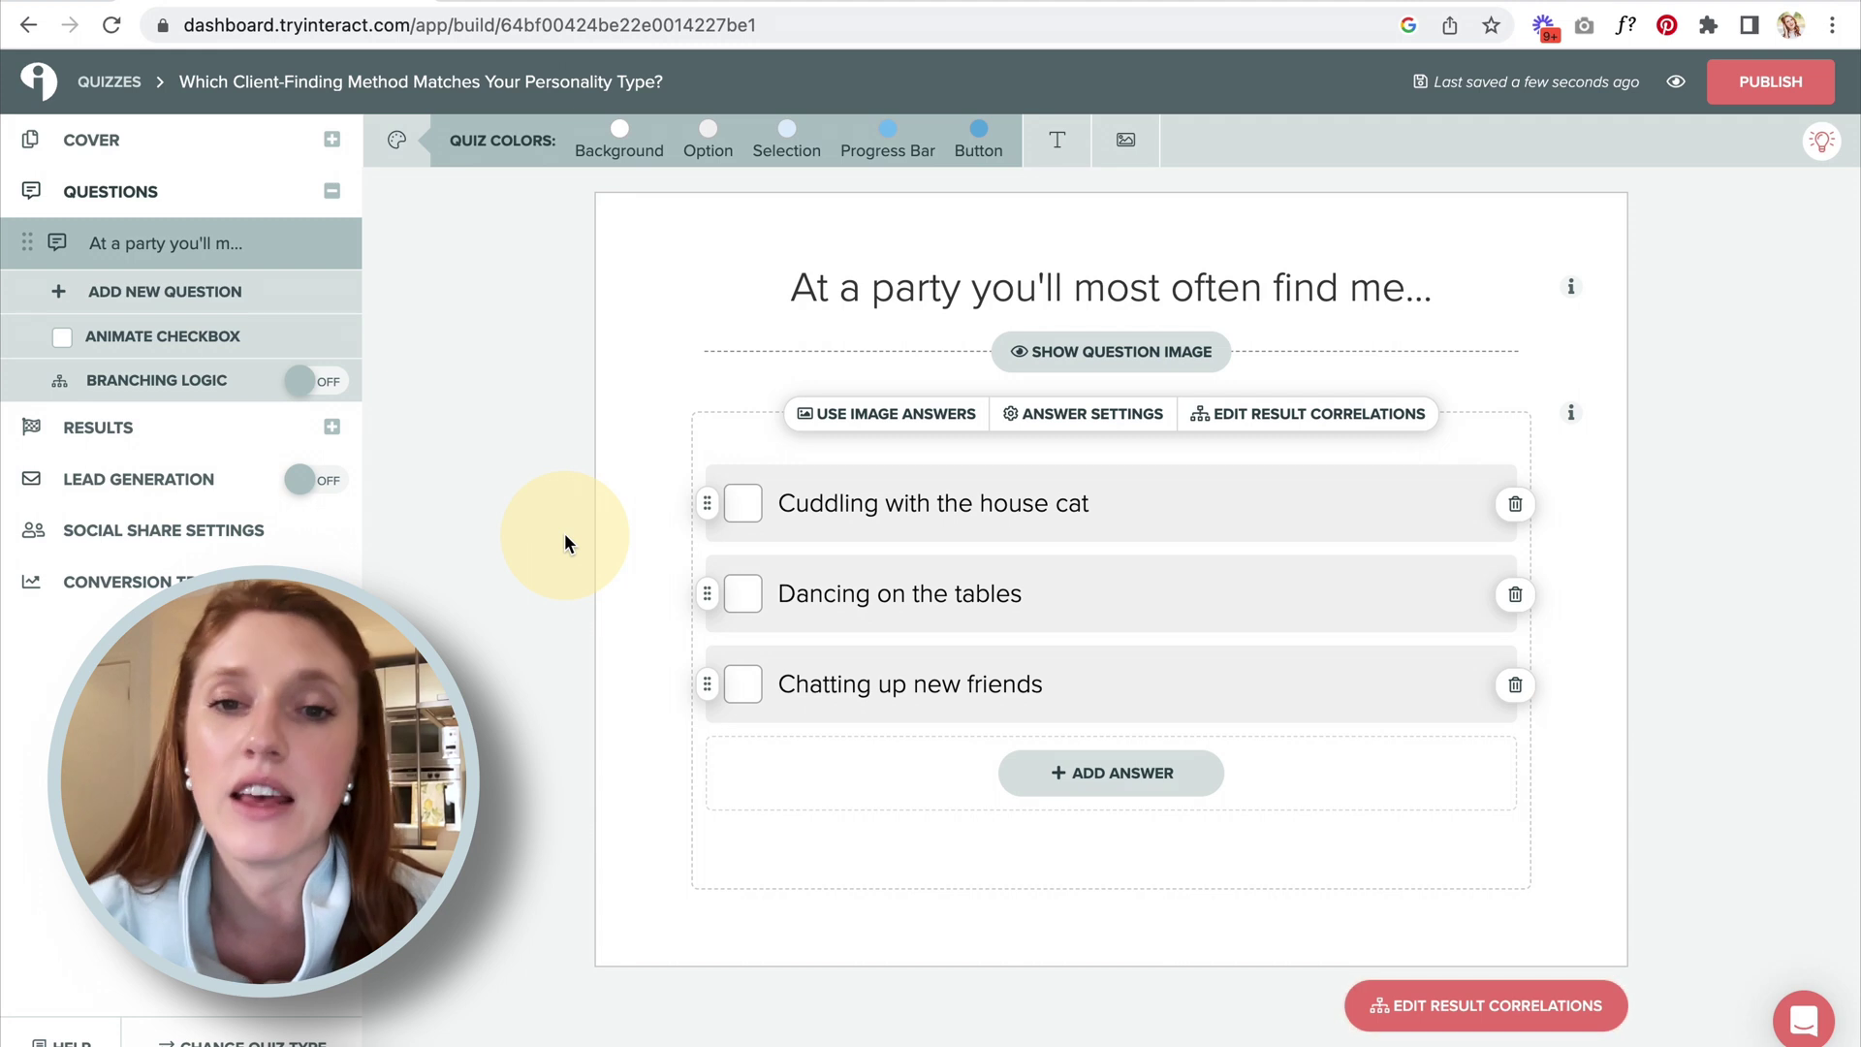
left_click(1279, 416)
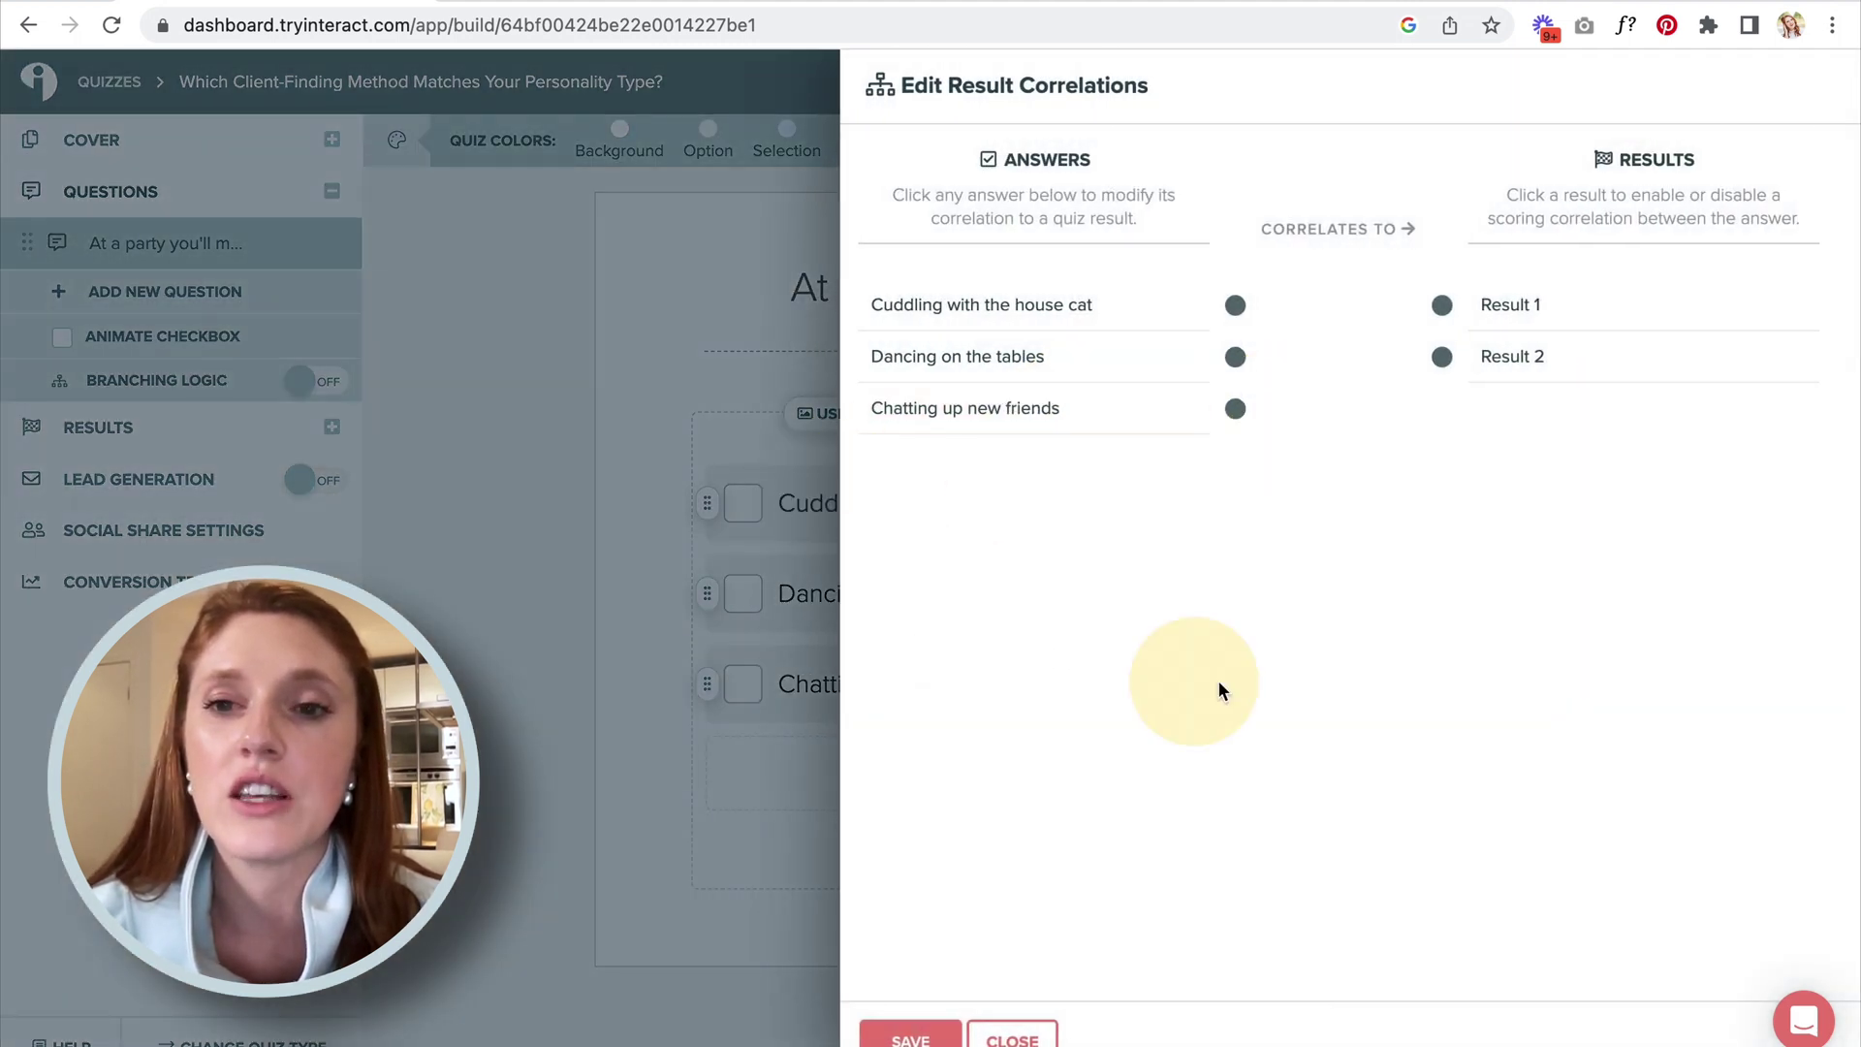
left_click(491, 593)
Add a third quiz result and title it "Community Leader".
left_click(206, 427)
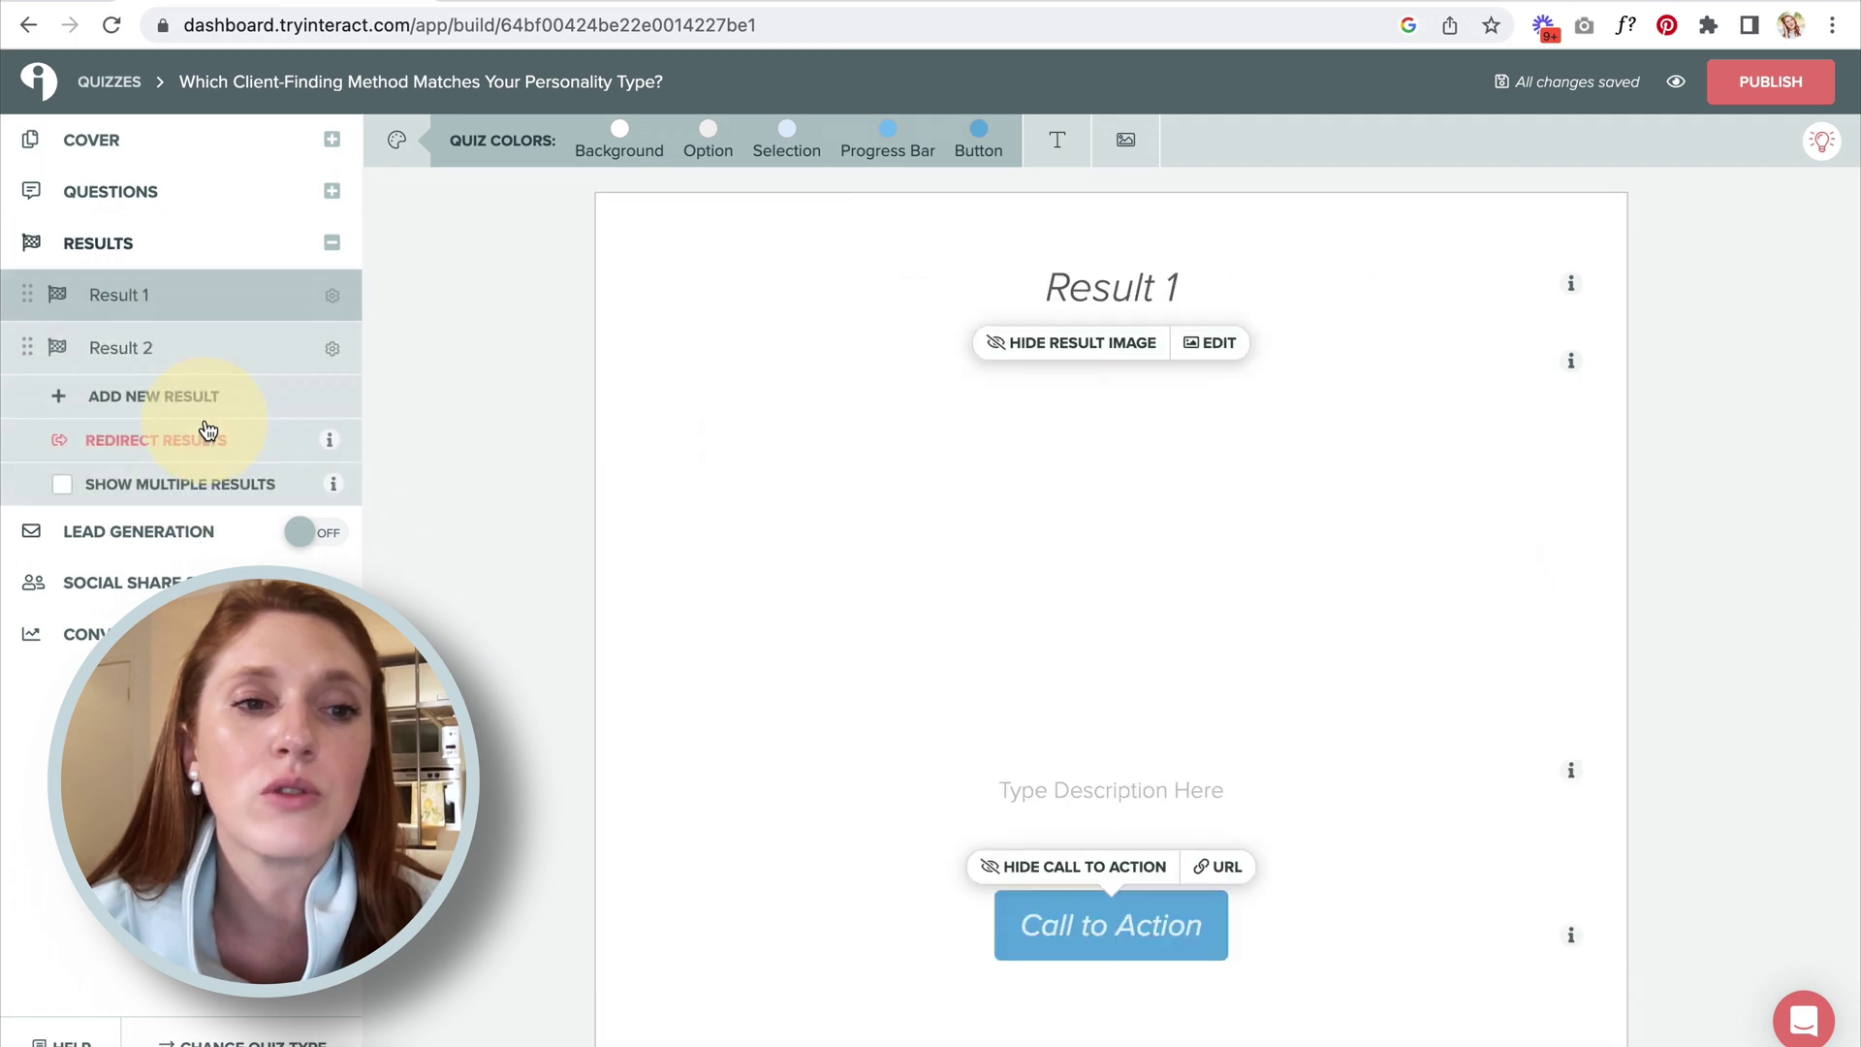
left_click(136, 398)
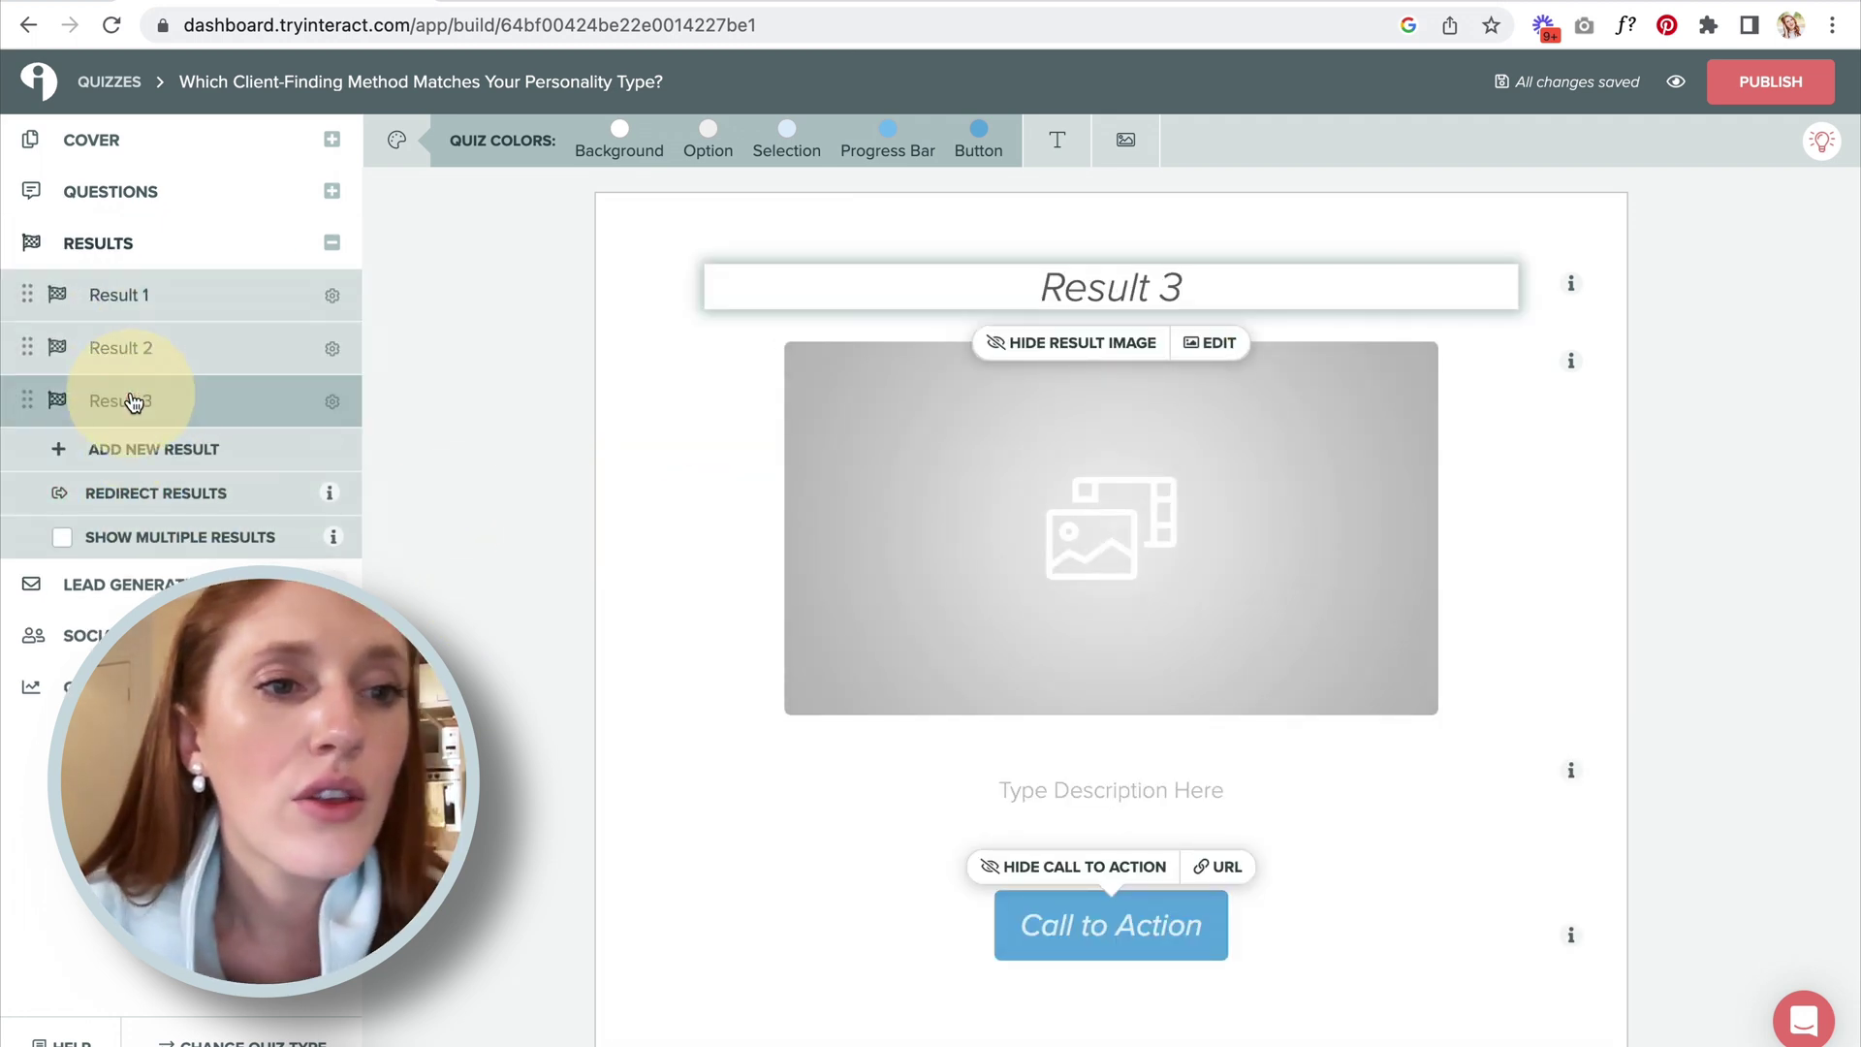
left_click(1120, 287)
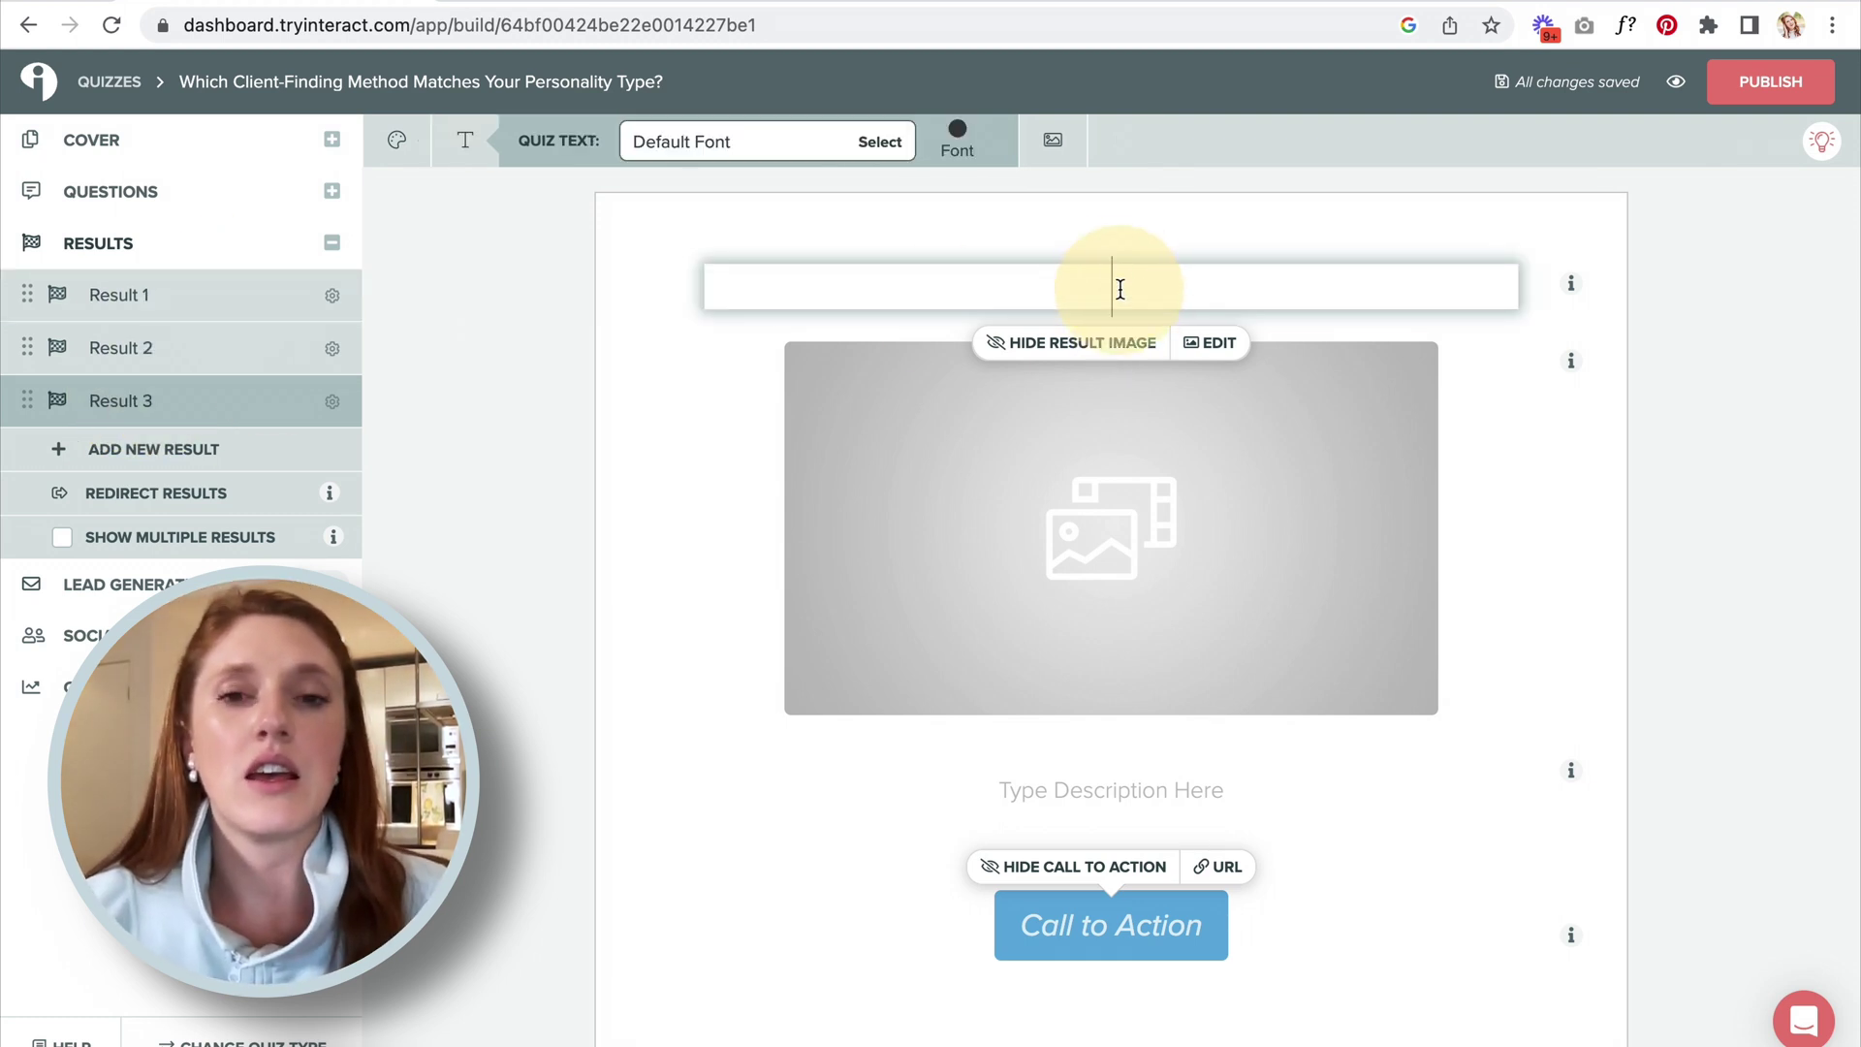
type("Com")
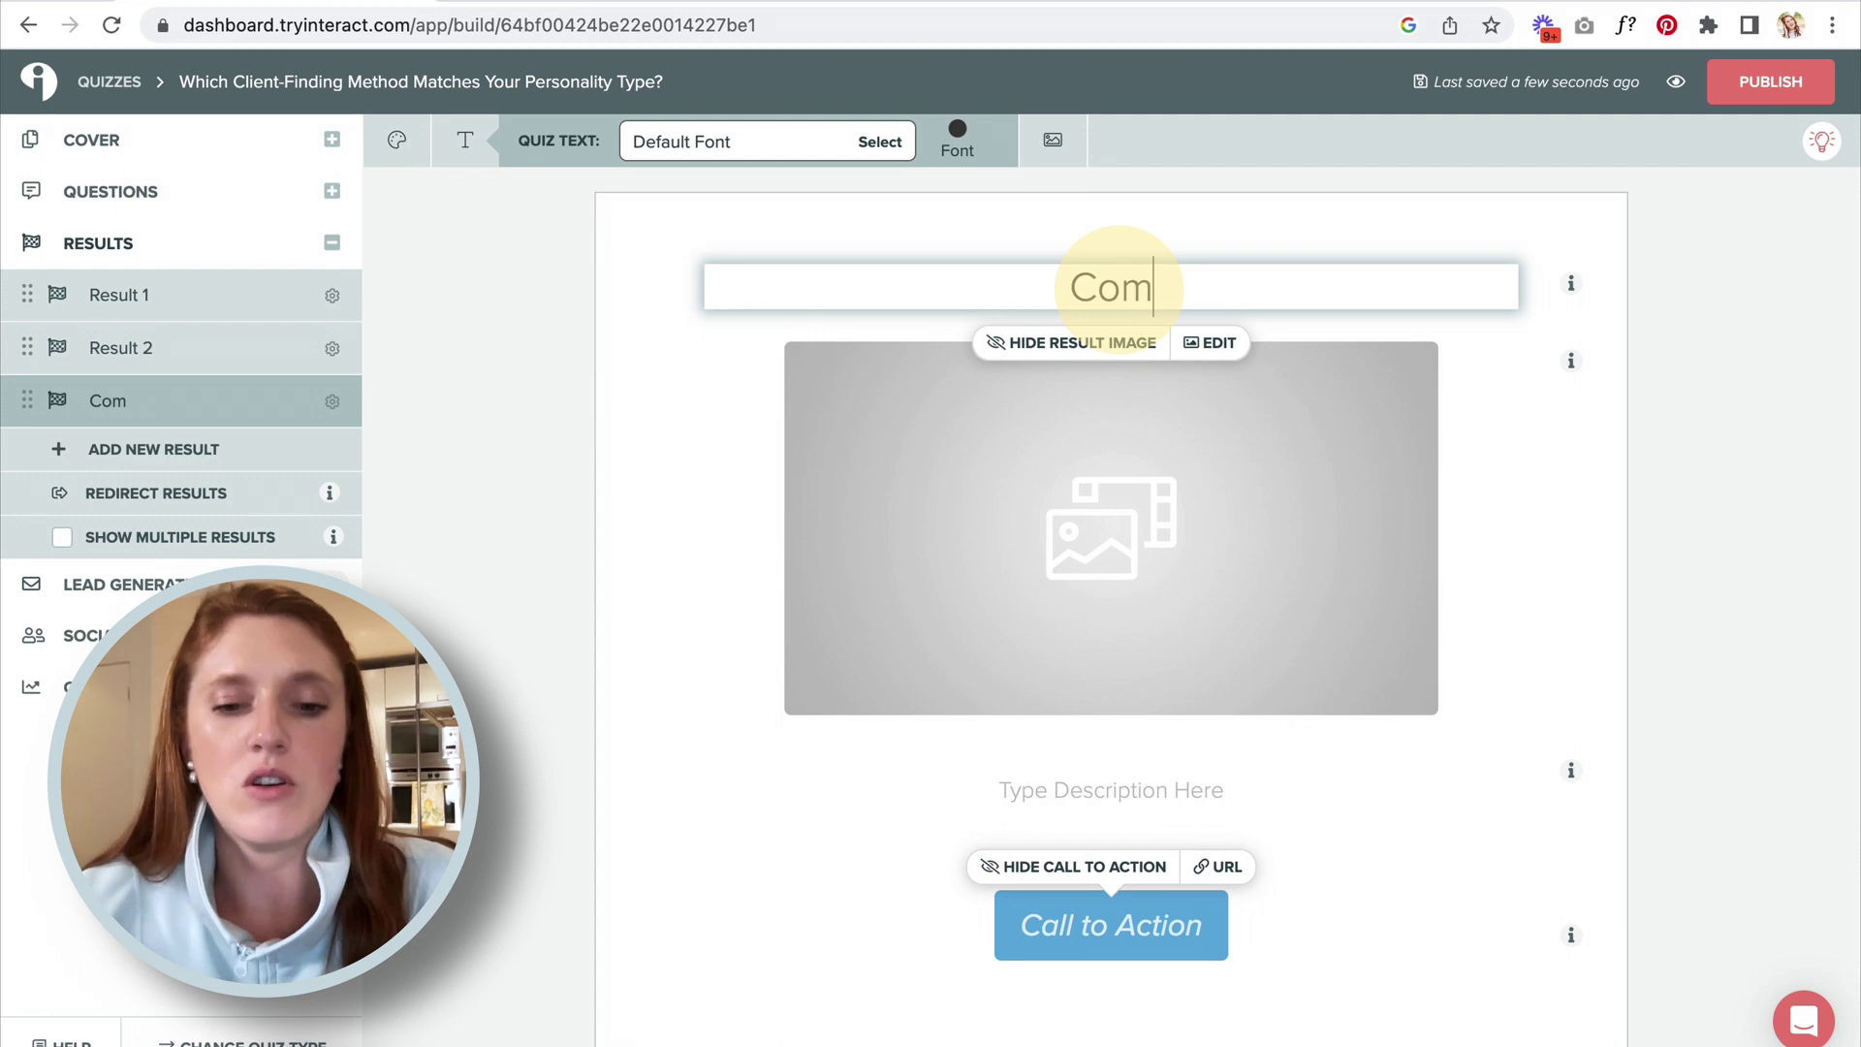
type("munity Leader")
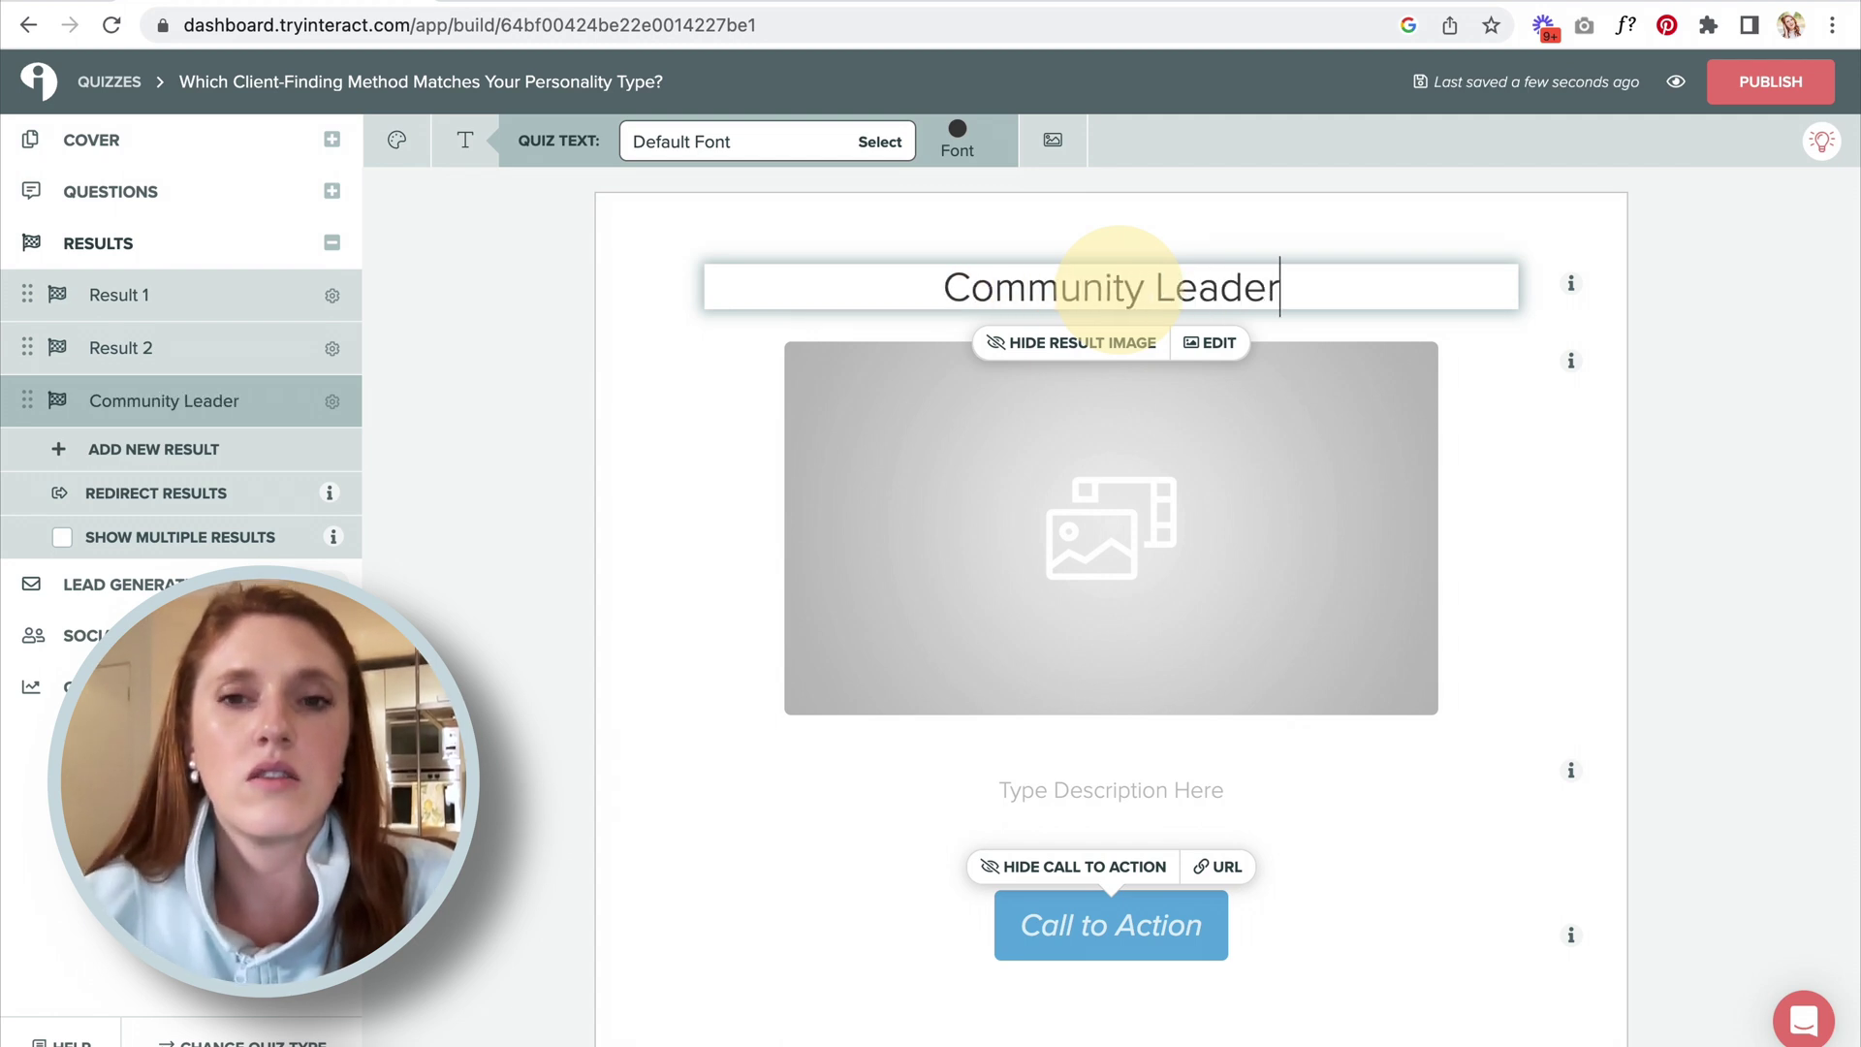
Title the second quiz result "Social Media Maven".
left_click(187, 349)
left_click(1011, 305)
type("S")
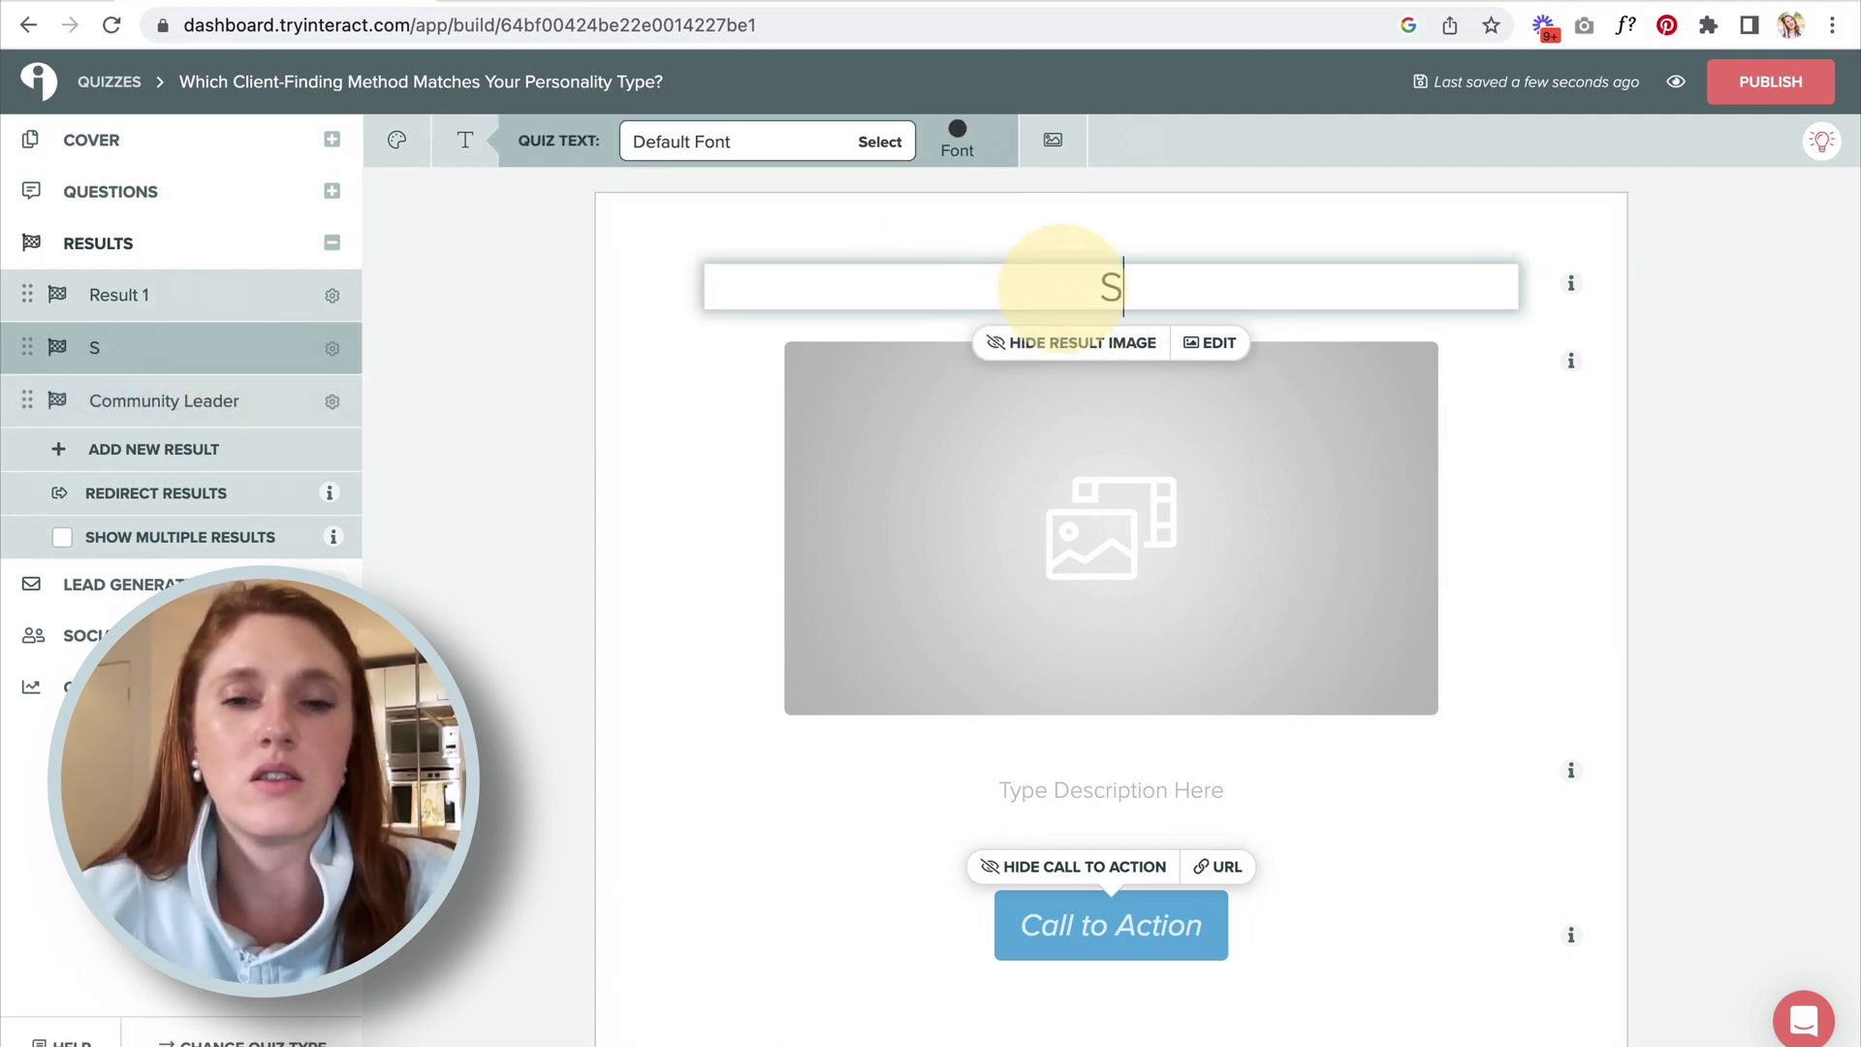
type("ocial Media Maven")
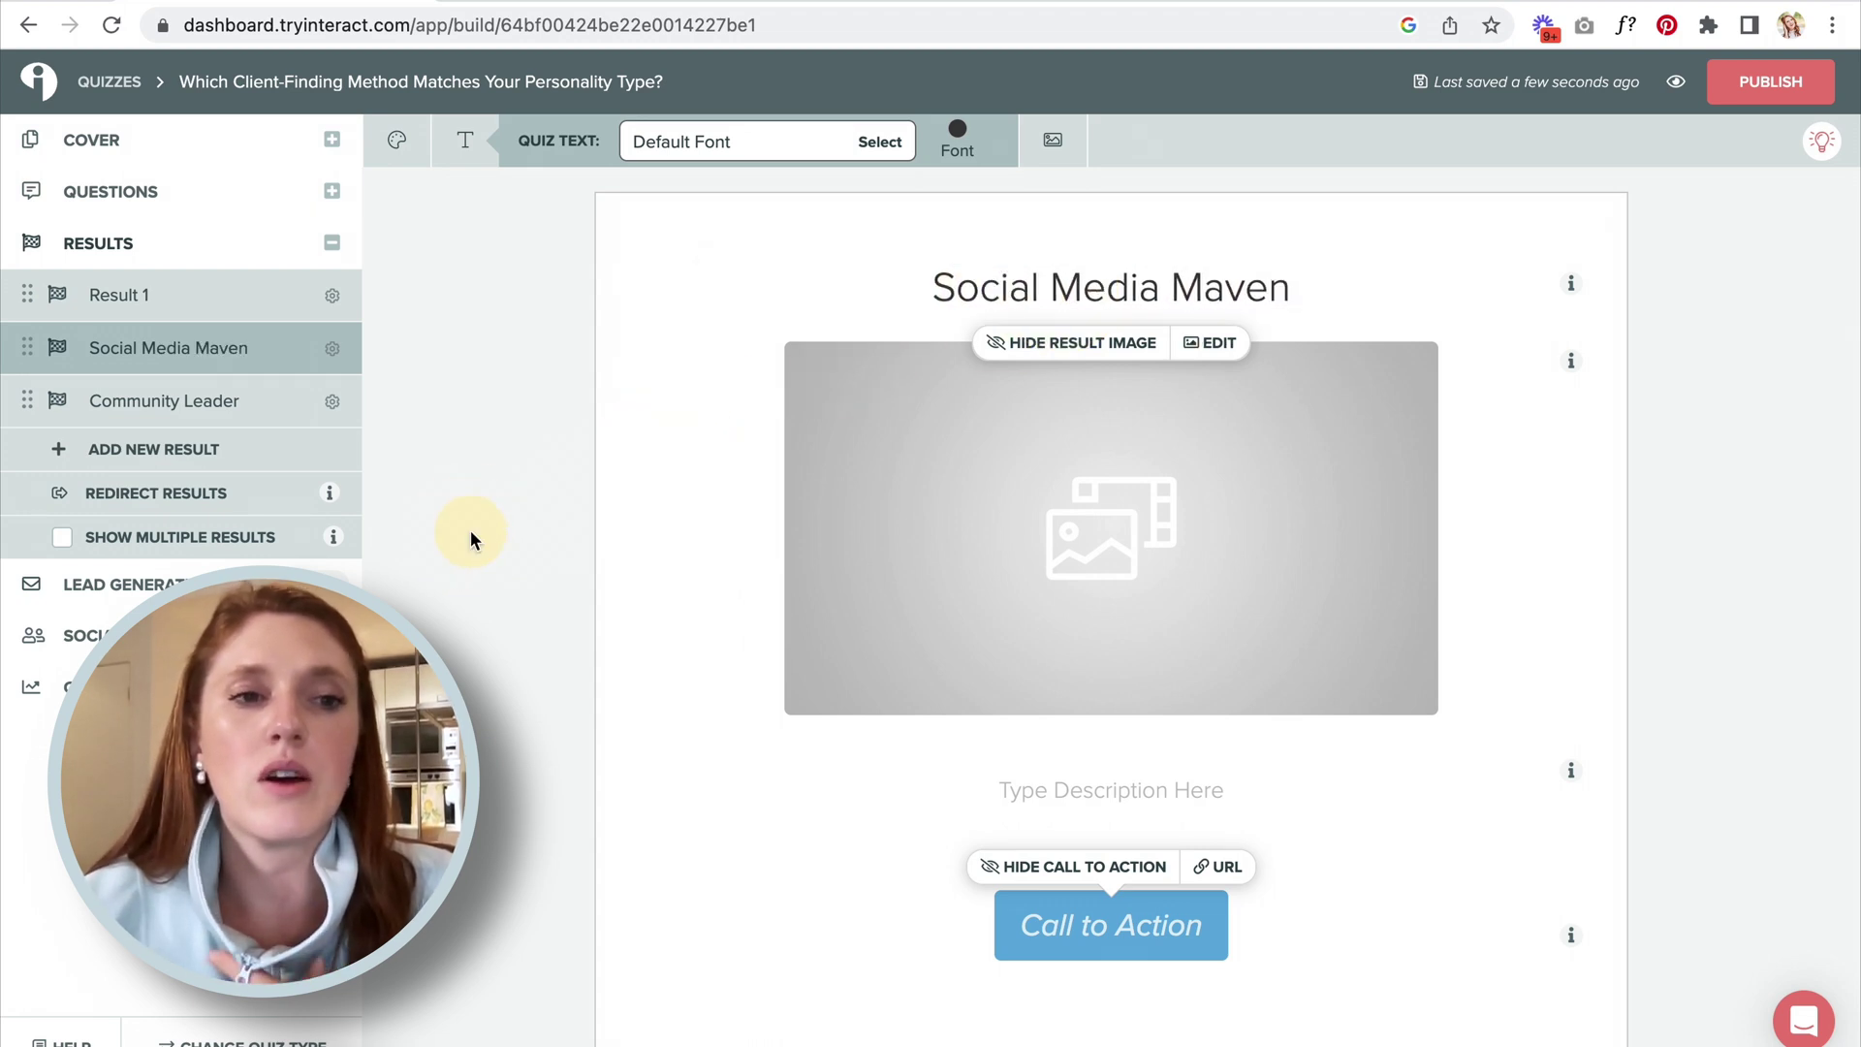
Title the first quiz result "Content Creator".
left_click(191, 300)
left_click(1122, 290)
type("Content Creator")
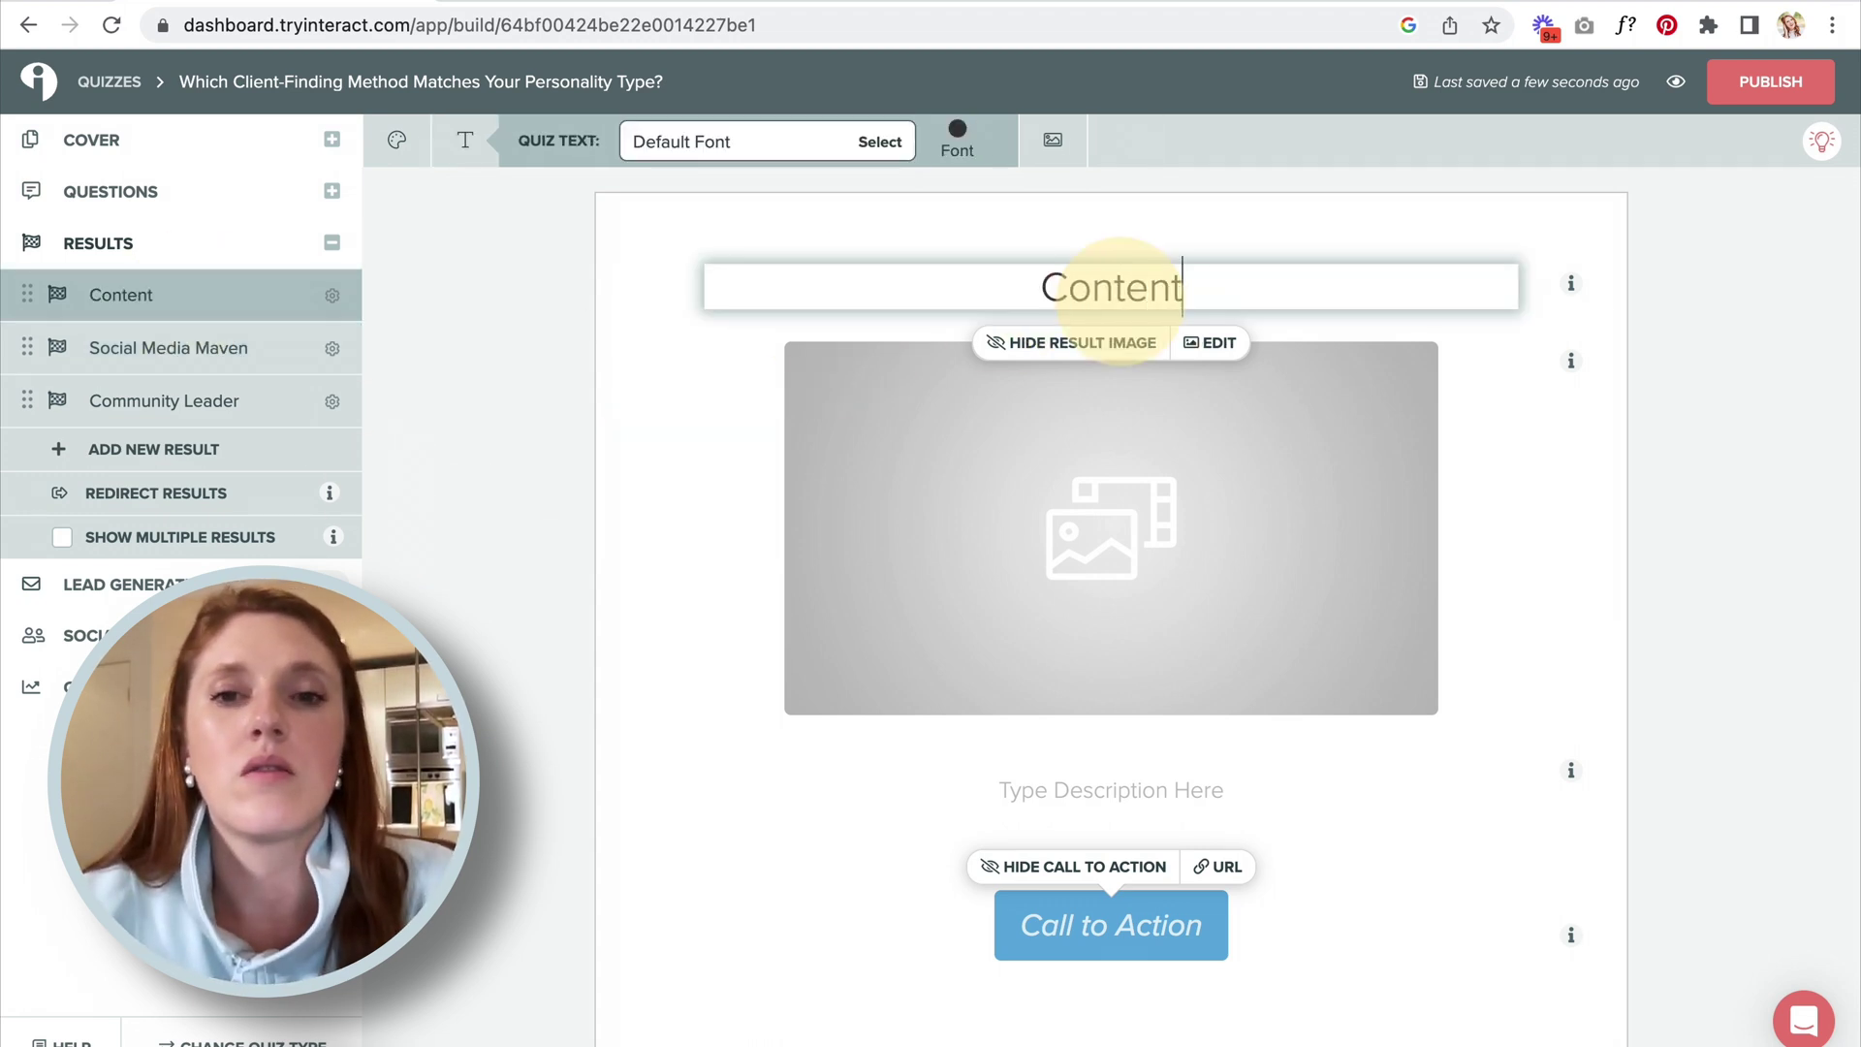
left_click(461, 475)
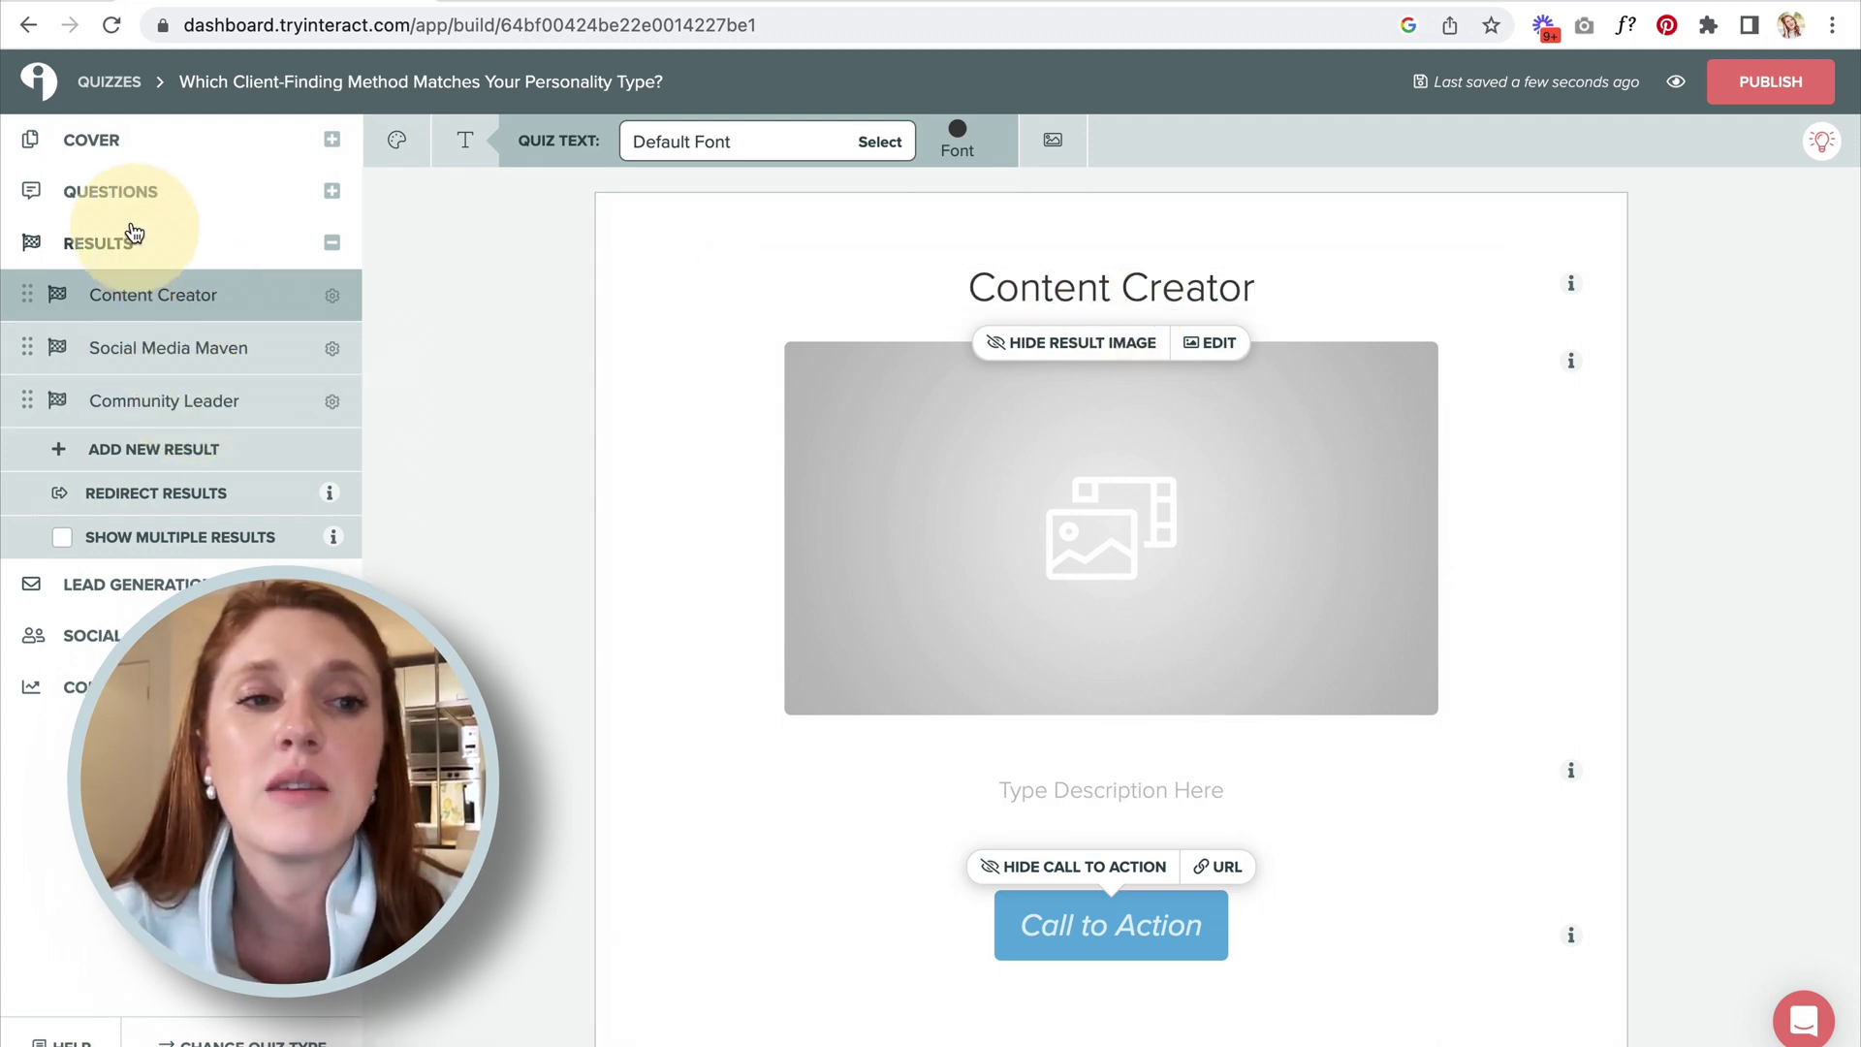
Correlate the party question's answer "Chatting up new friends" with the Community Leader result and save the correlations.
left_click(122, 190)
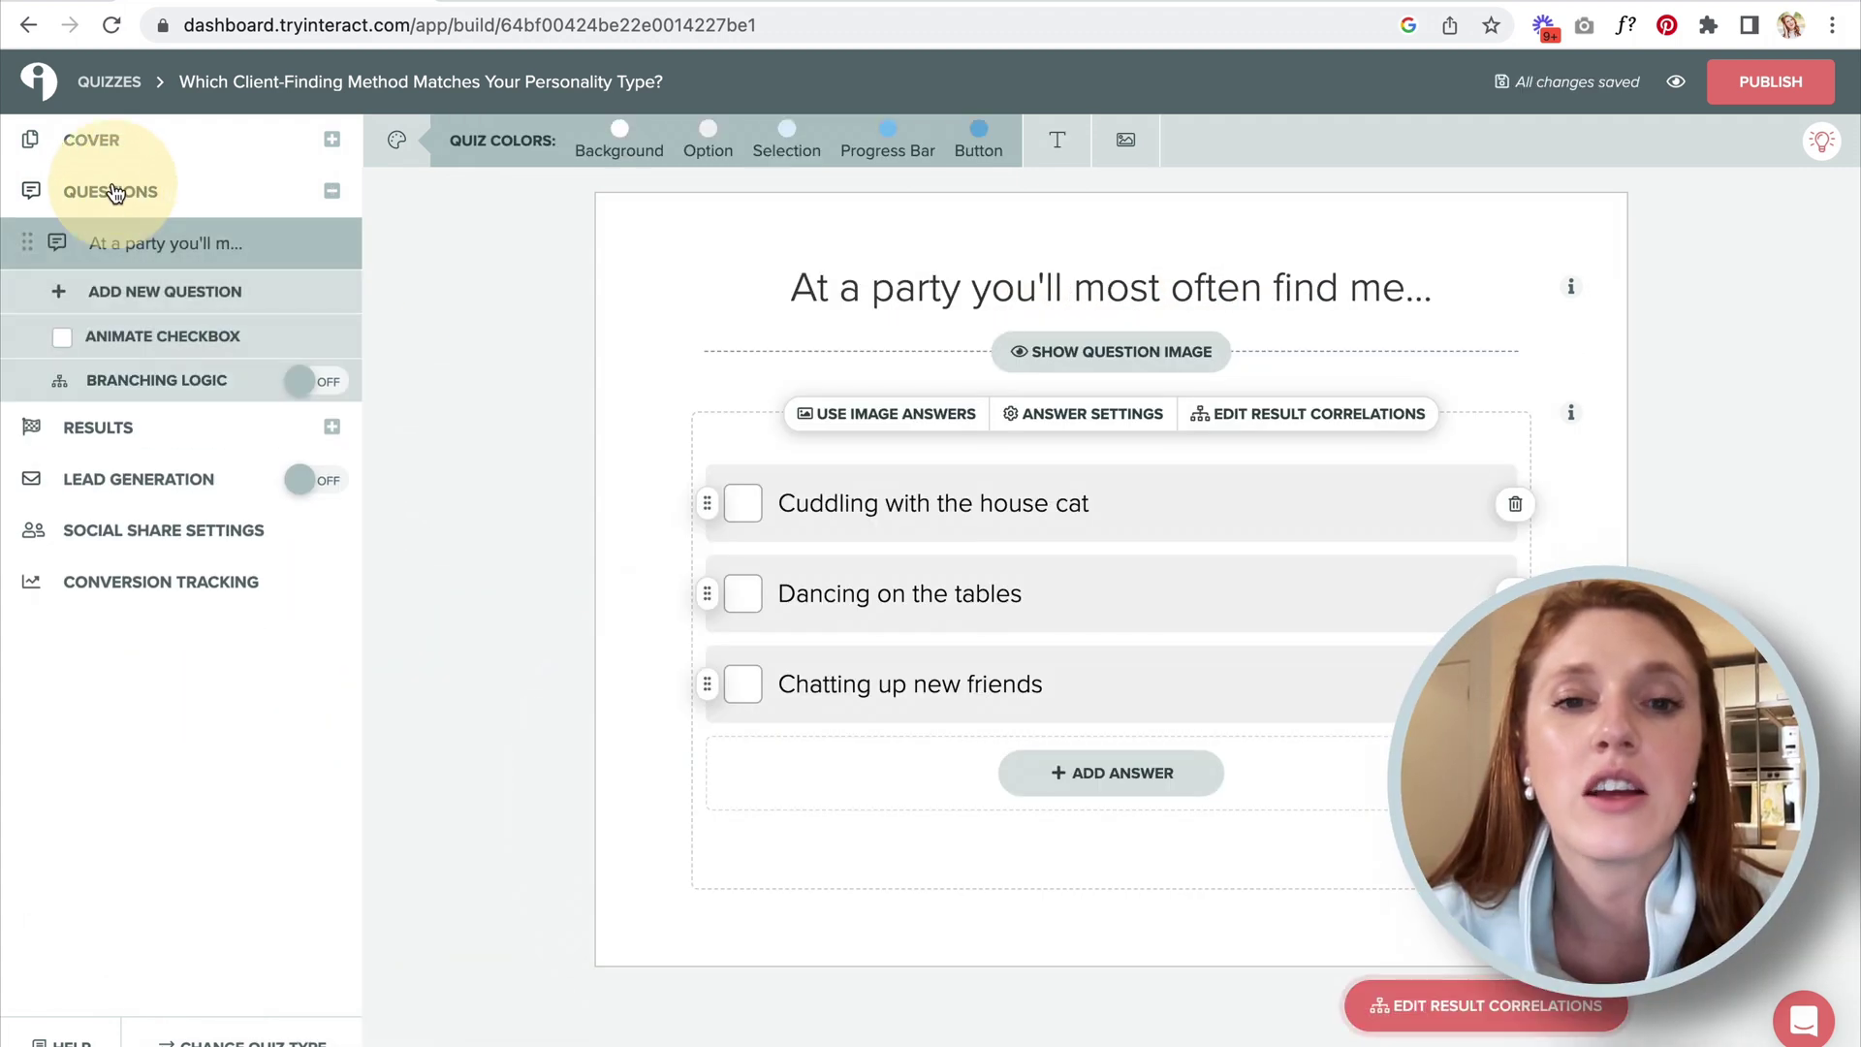
left_click(1289, 414)
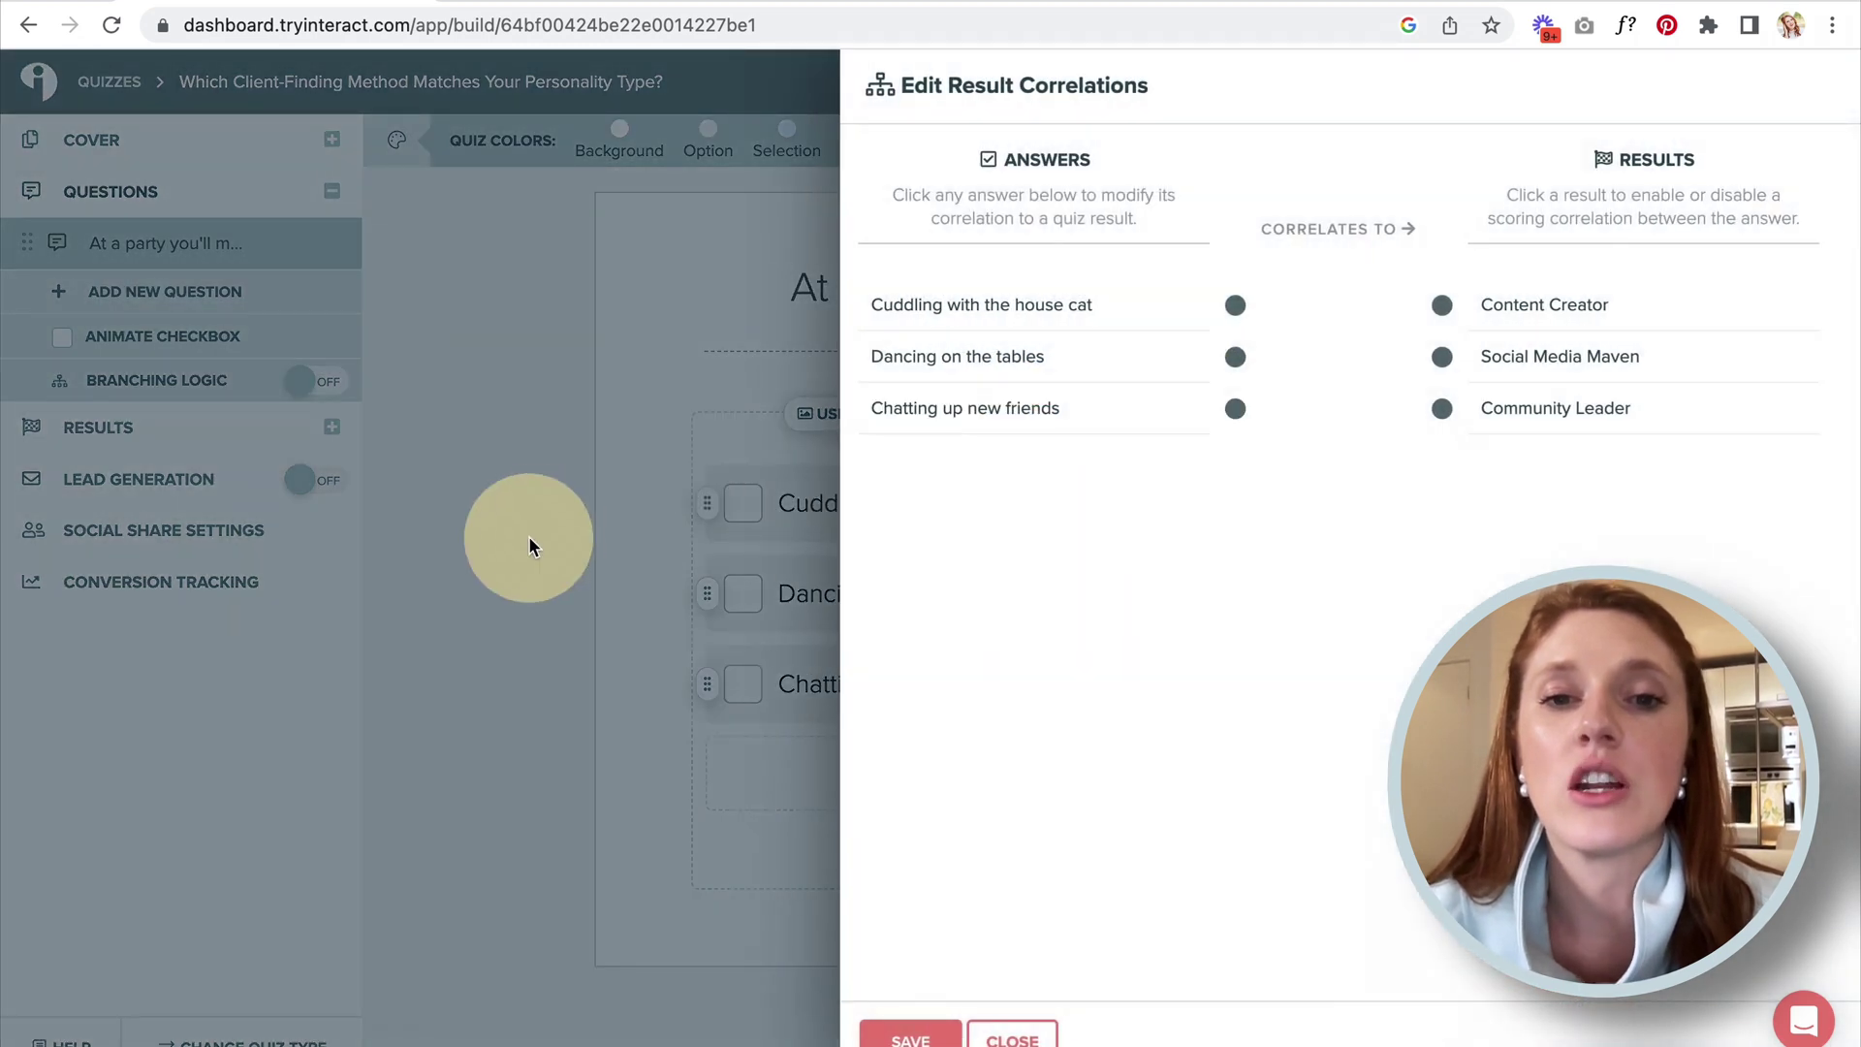
left_click(1231, 407)
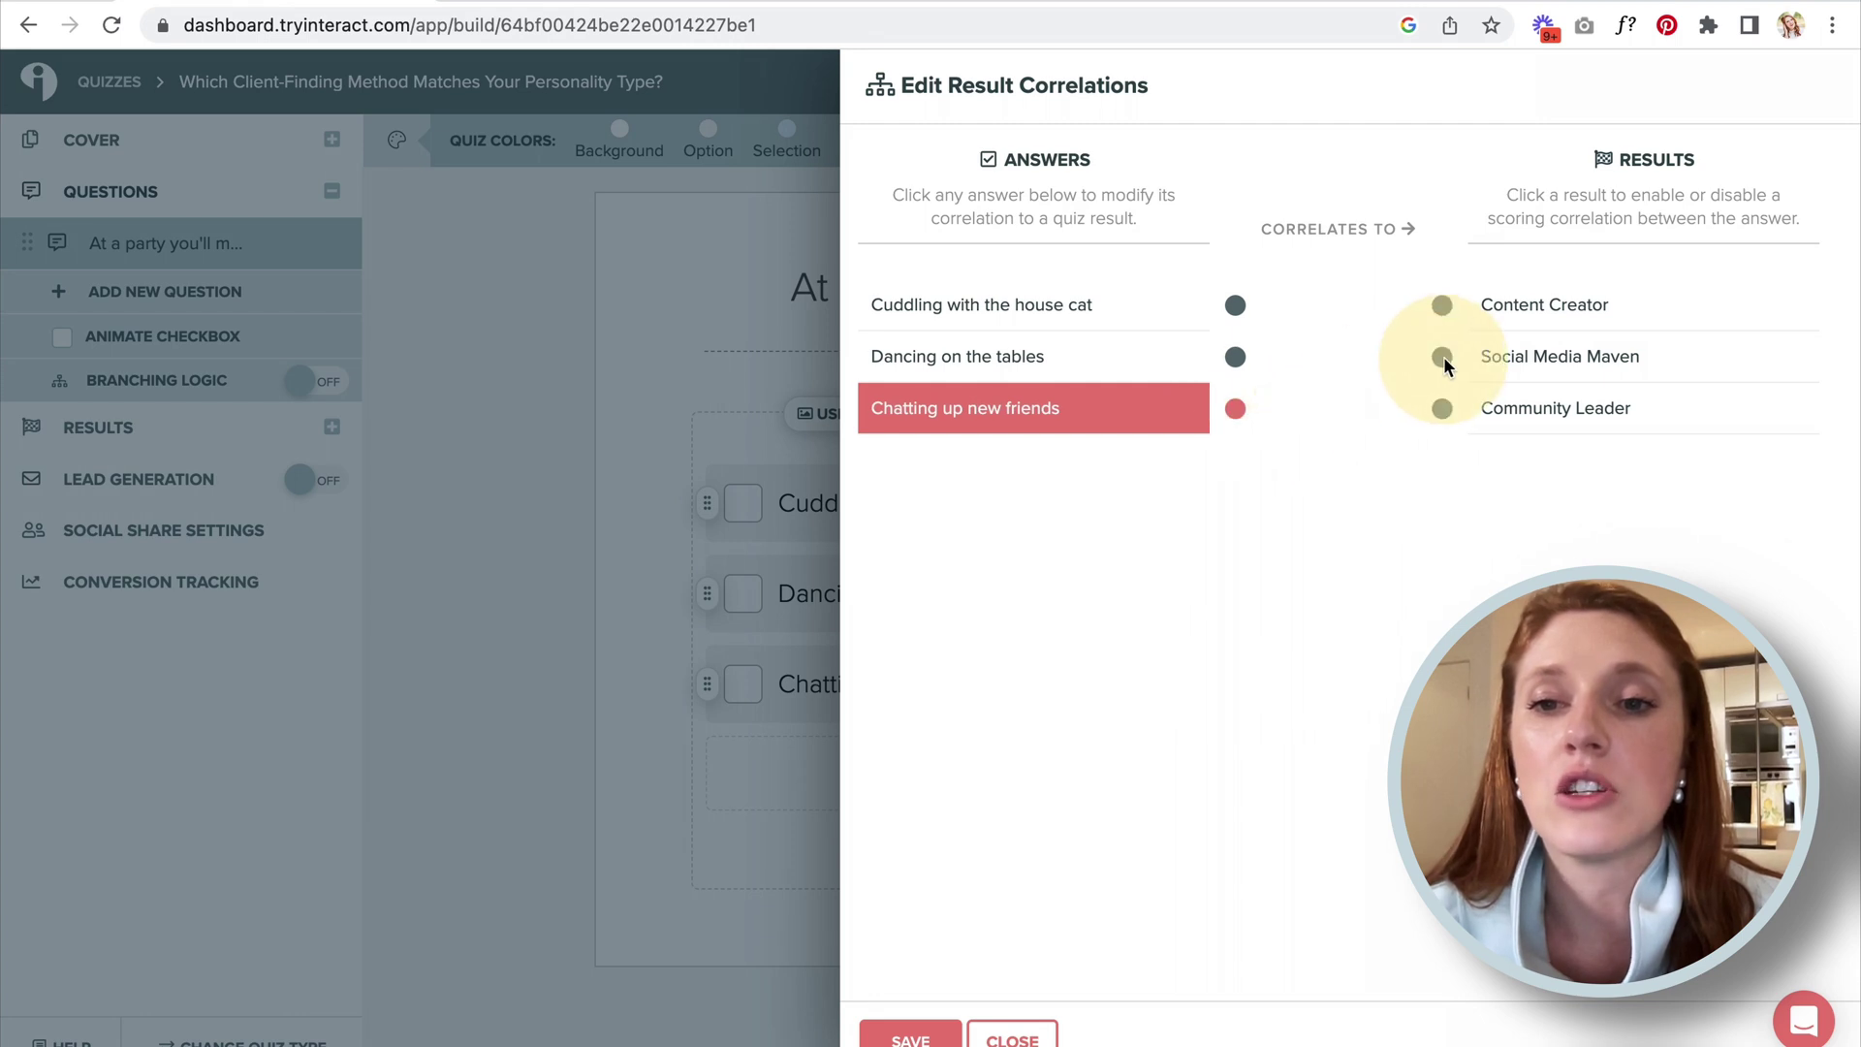
left_click(1443, 410)
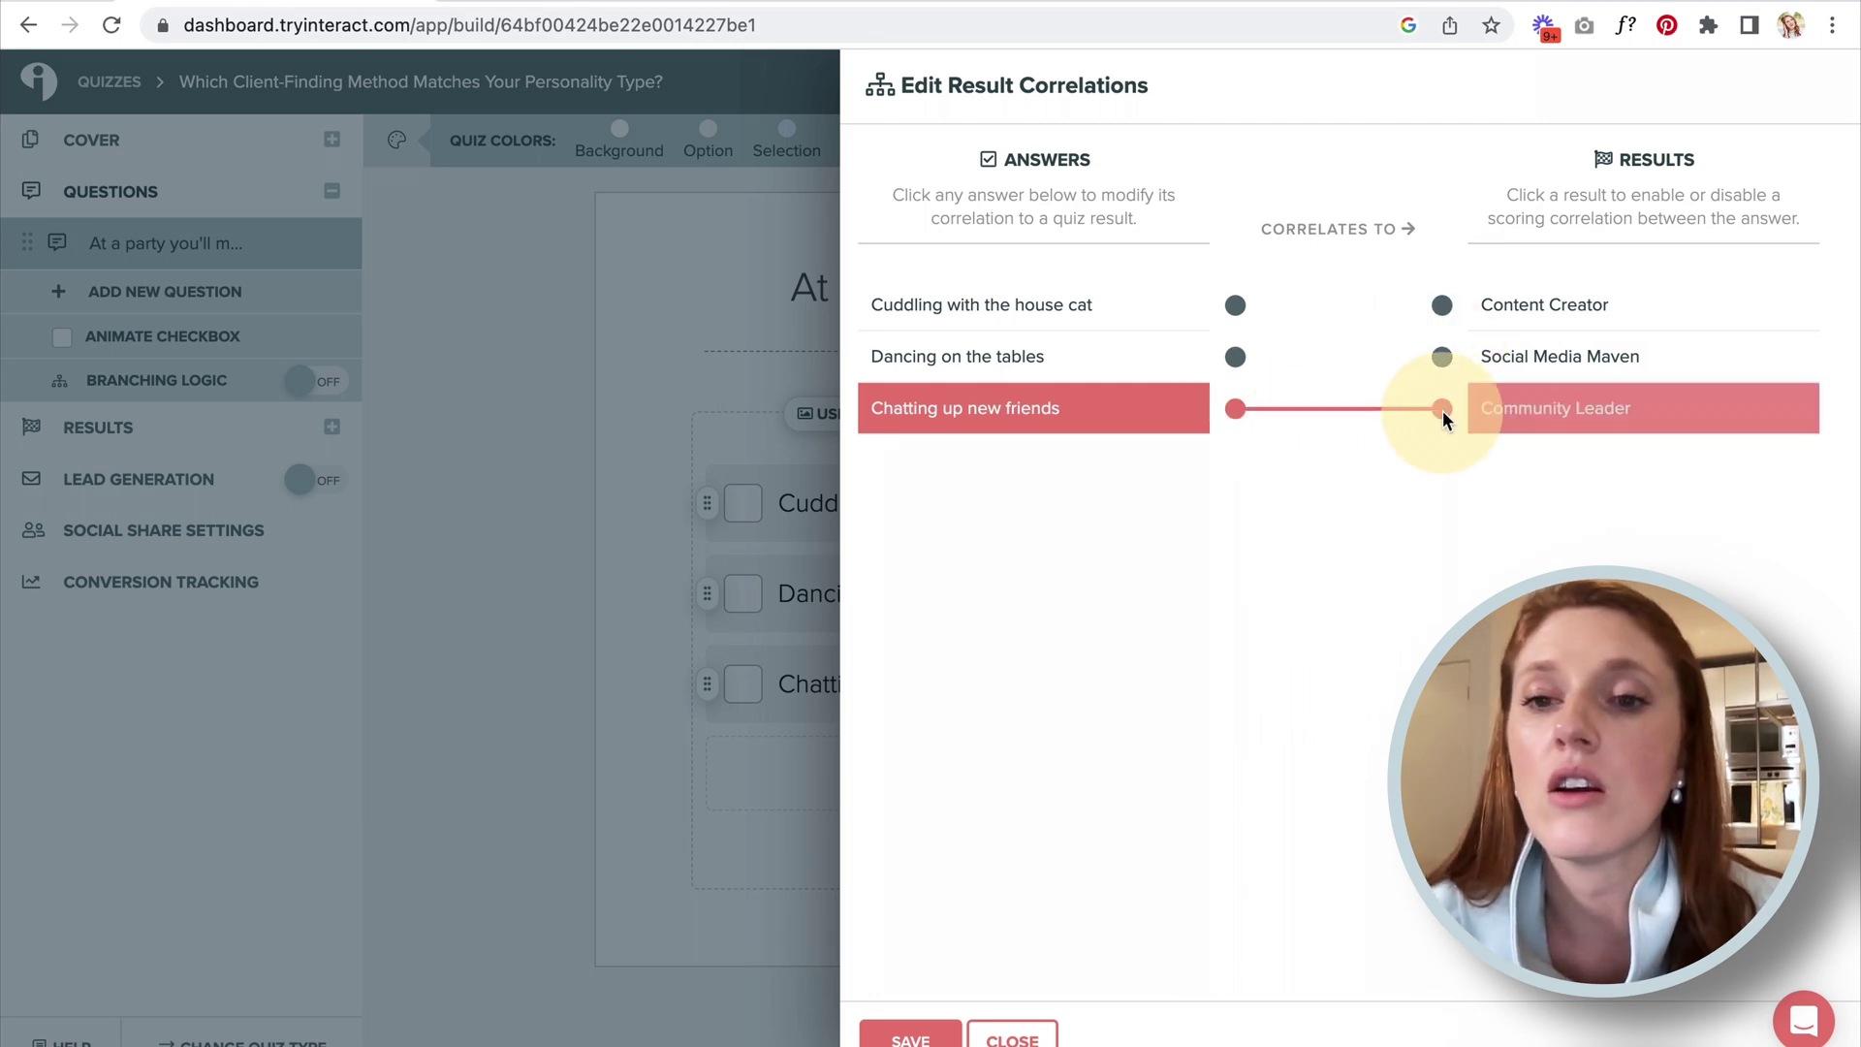
left_click(1234, 358)
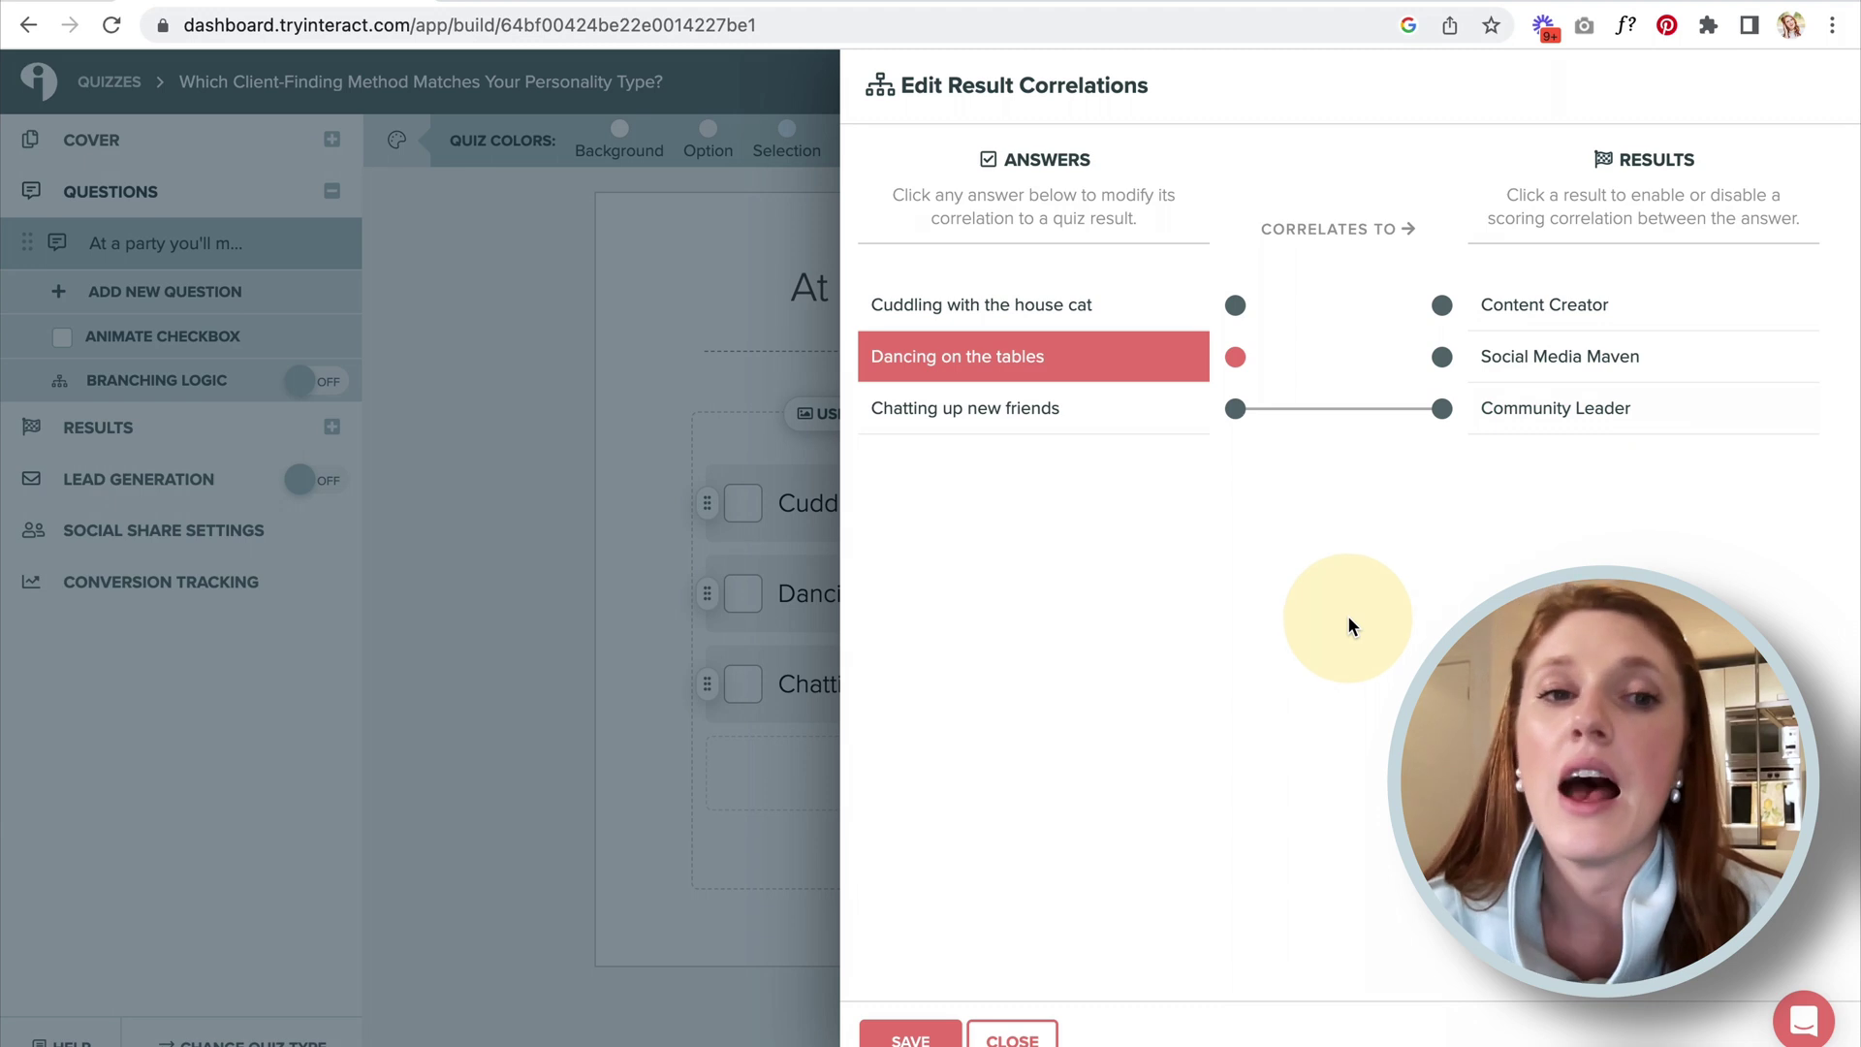
left_click(907, 1037)
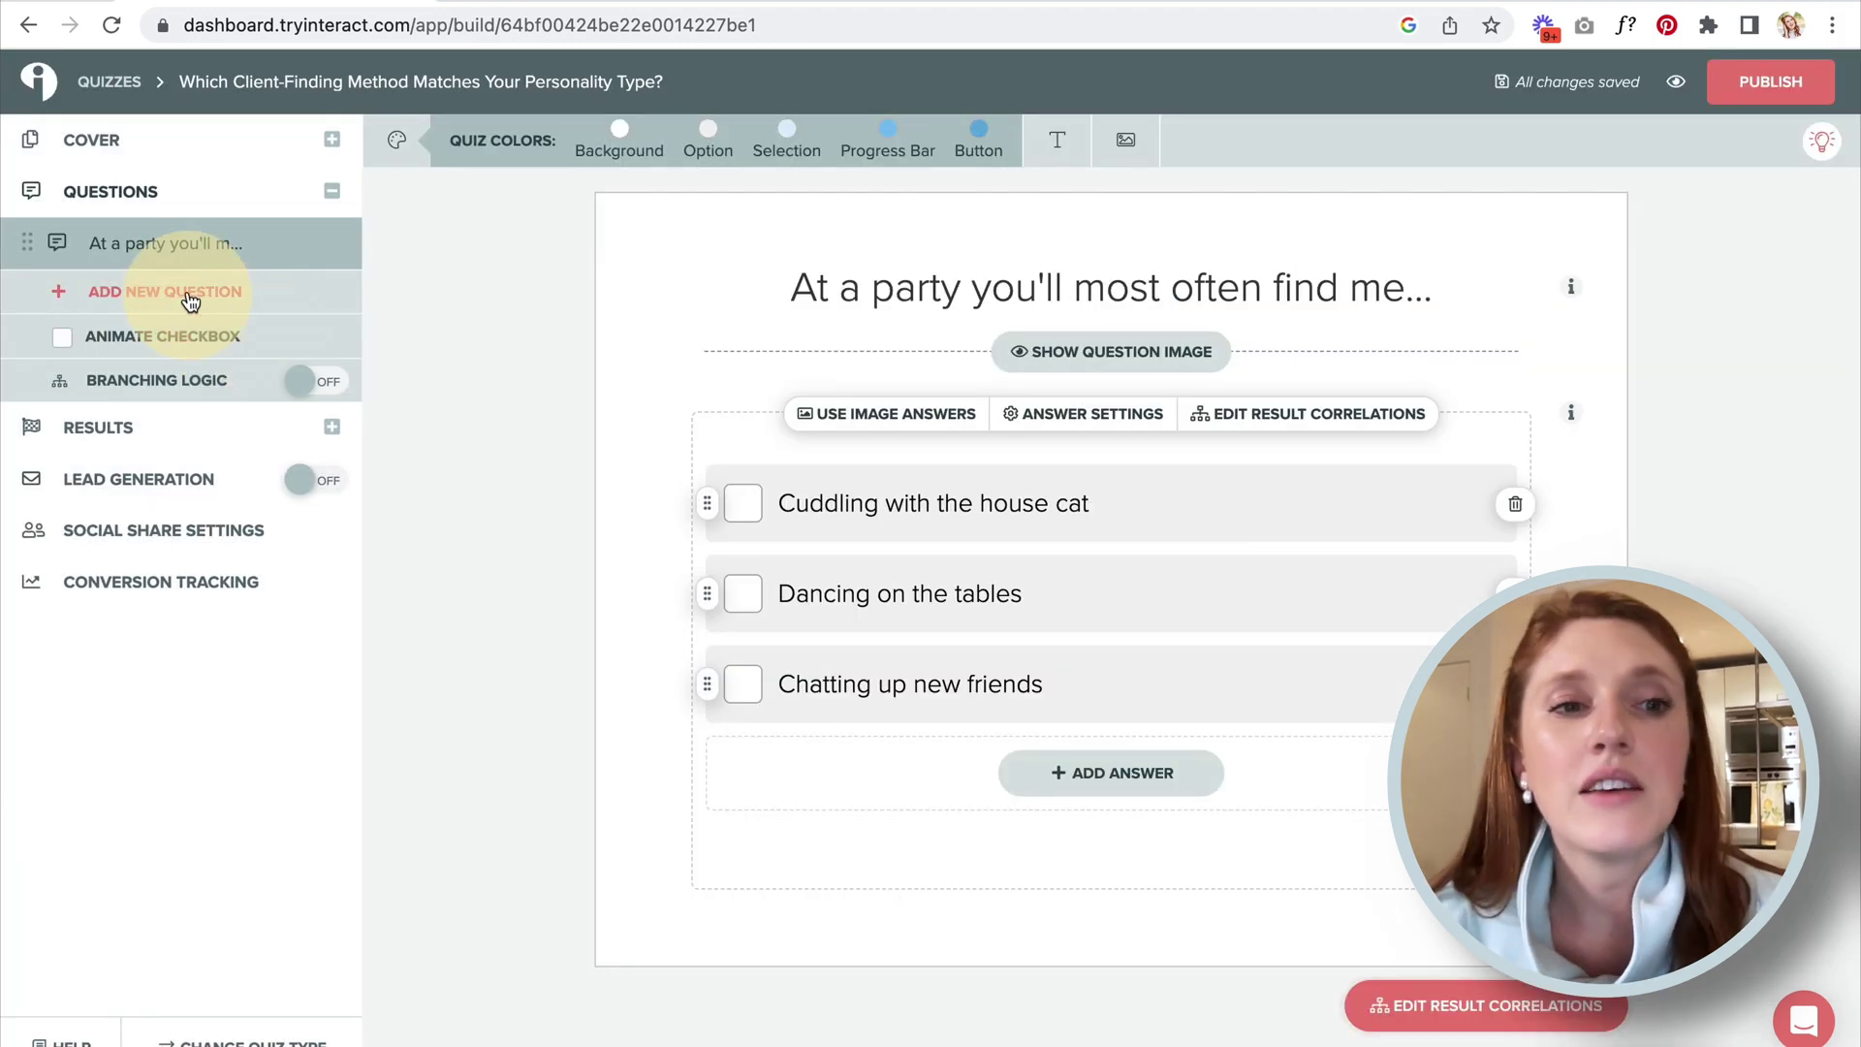
Add a blank second question, and look over the Content Creator result page and its description area.
left_click(188, 296)
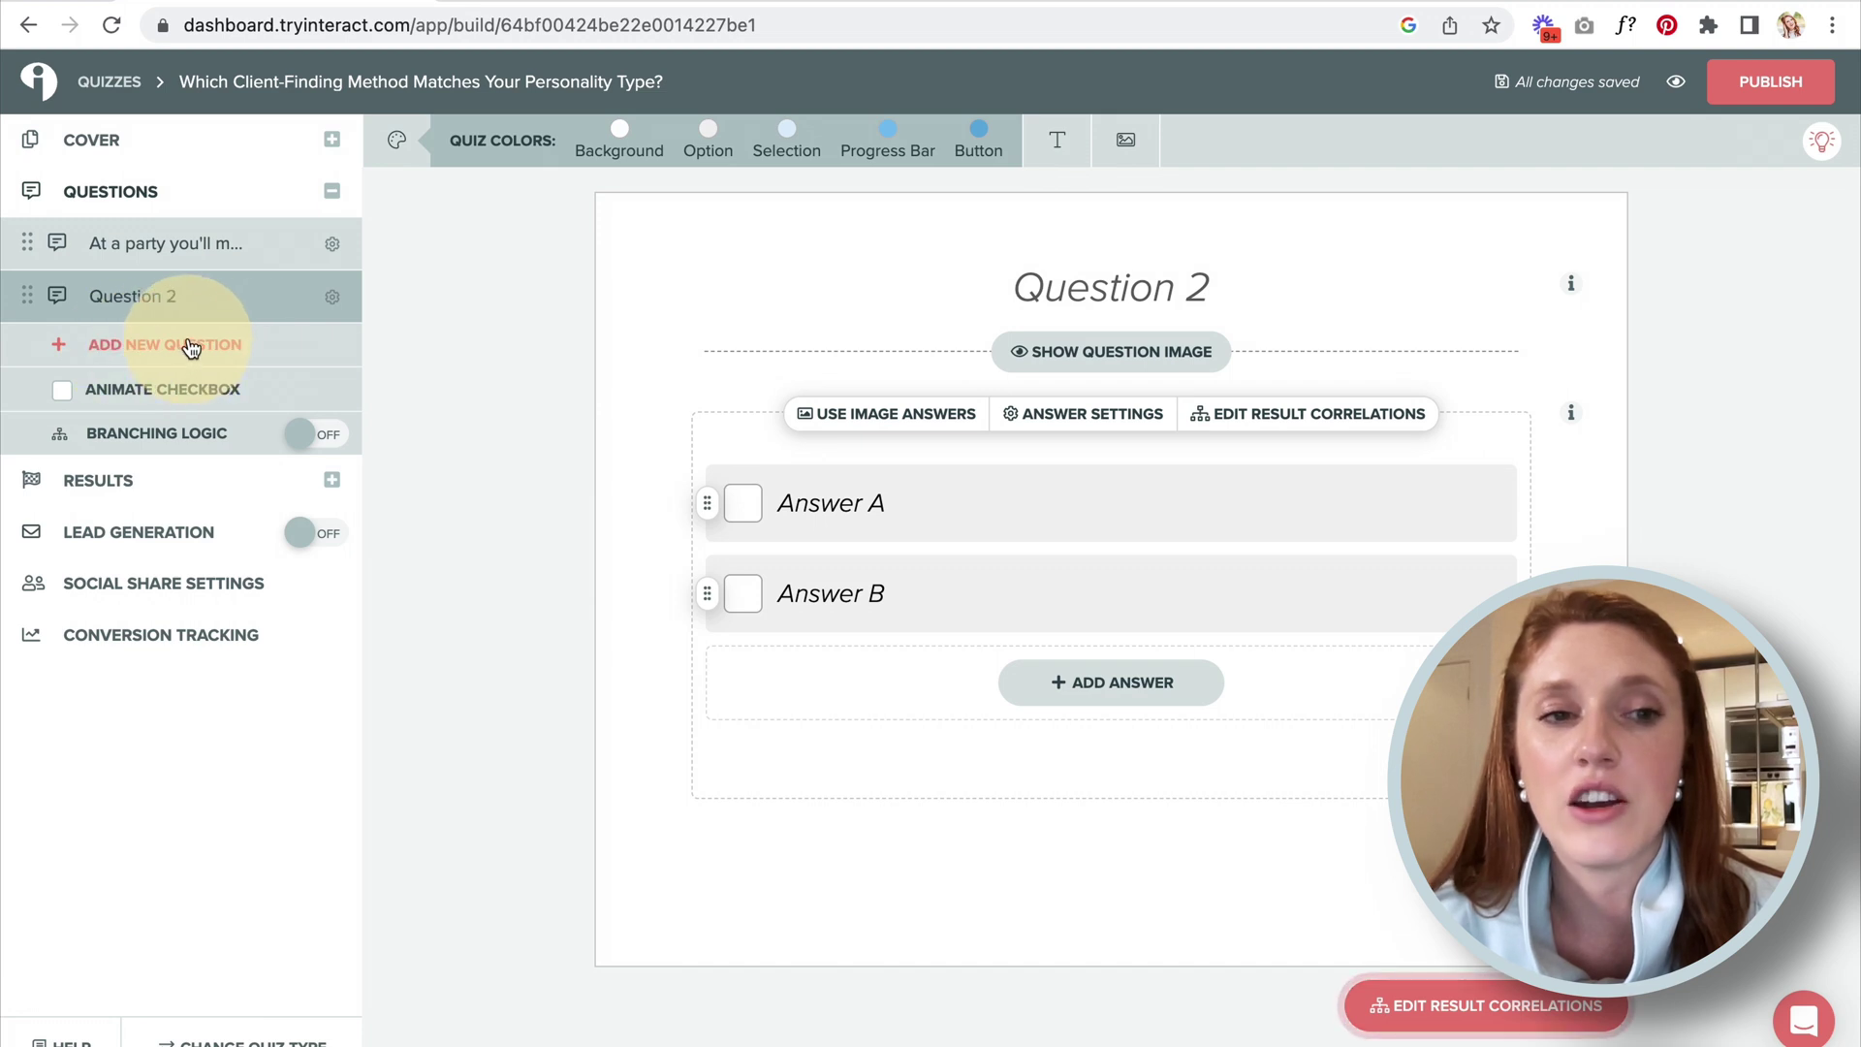
left_click(189, 478)
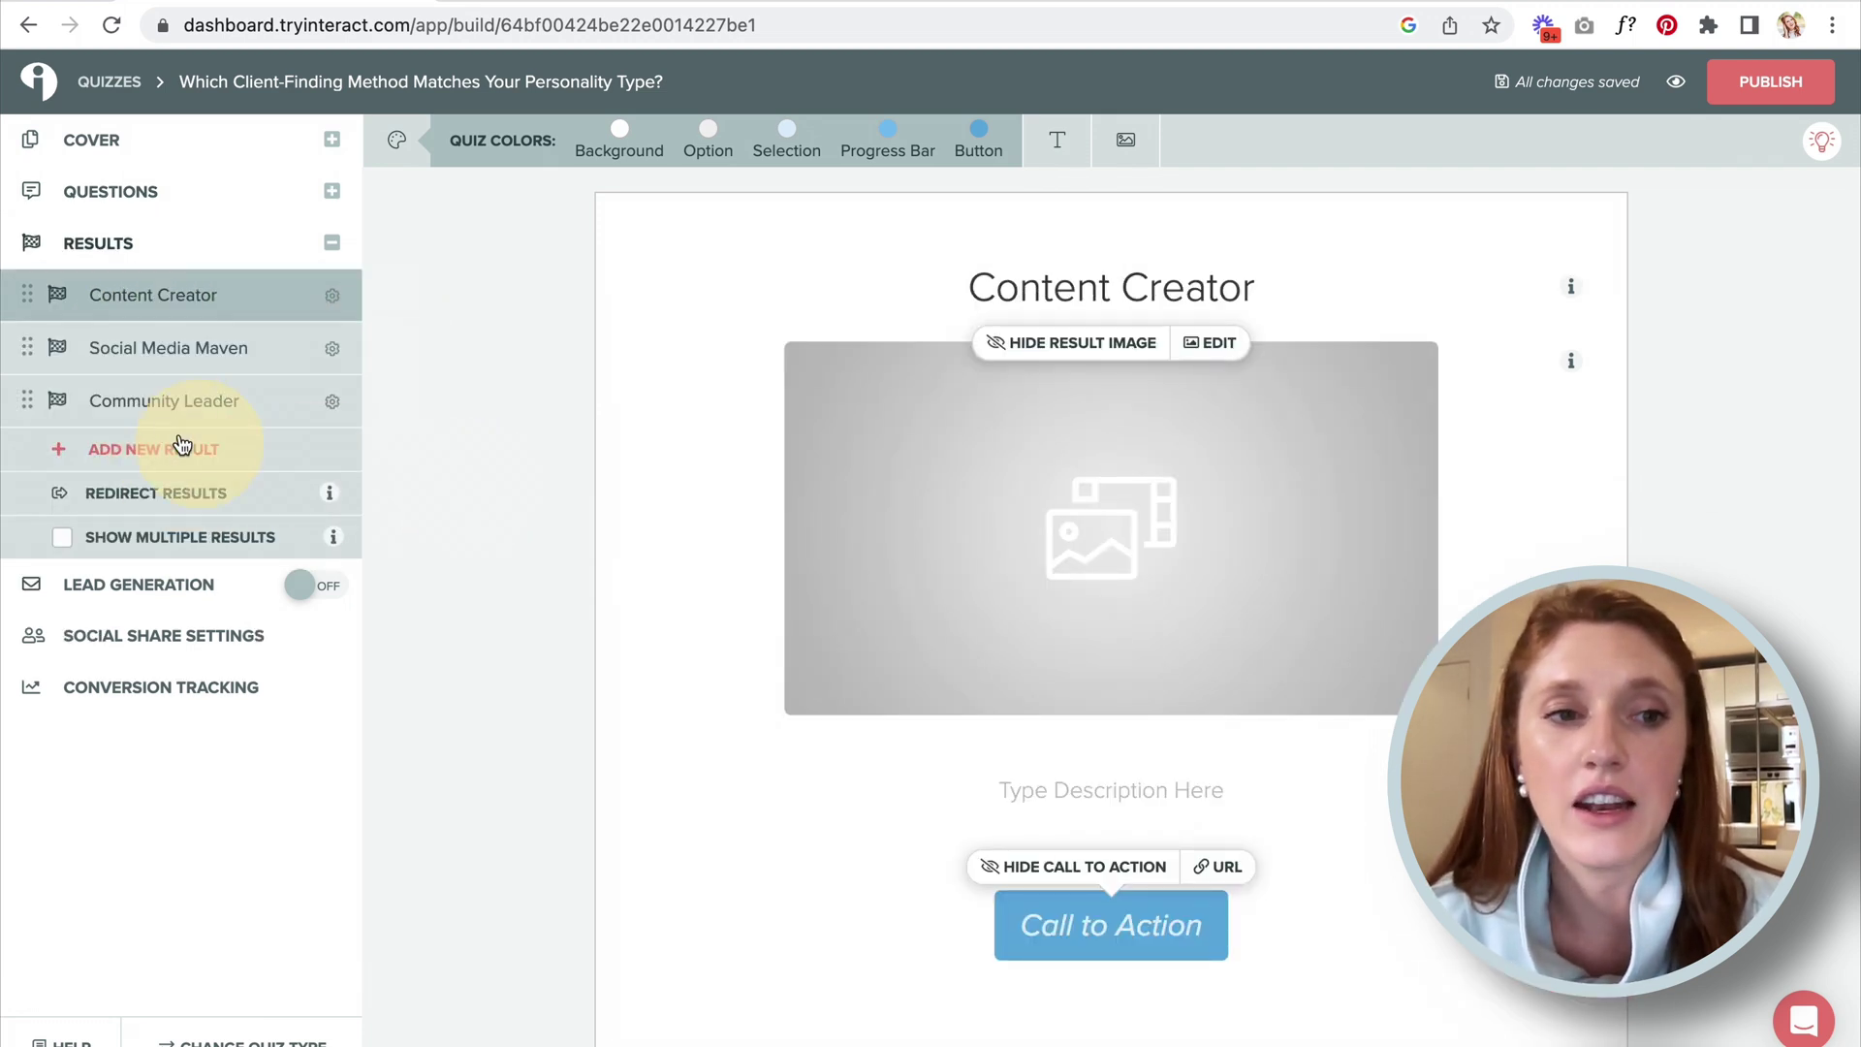
left_click(161, 308)
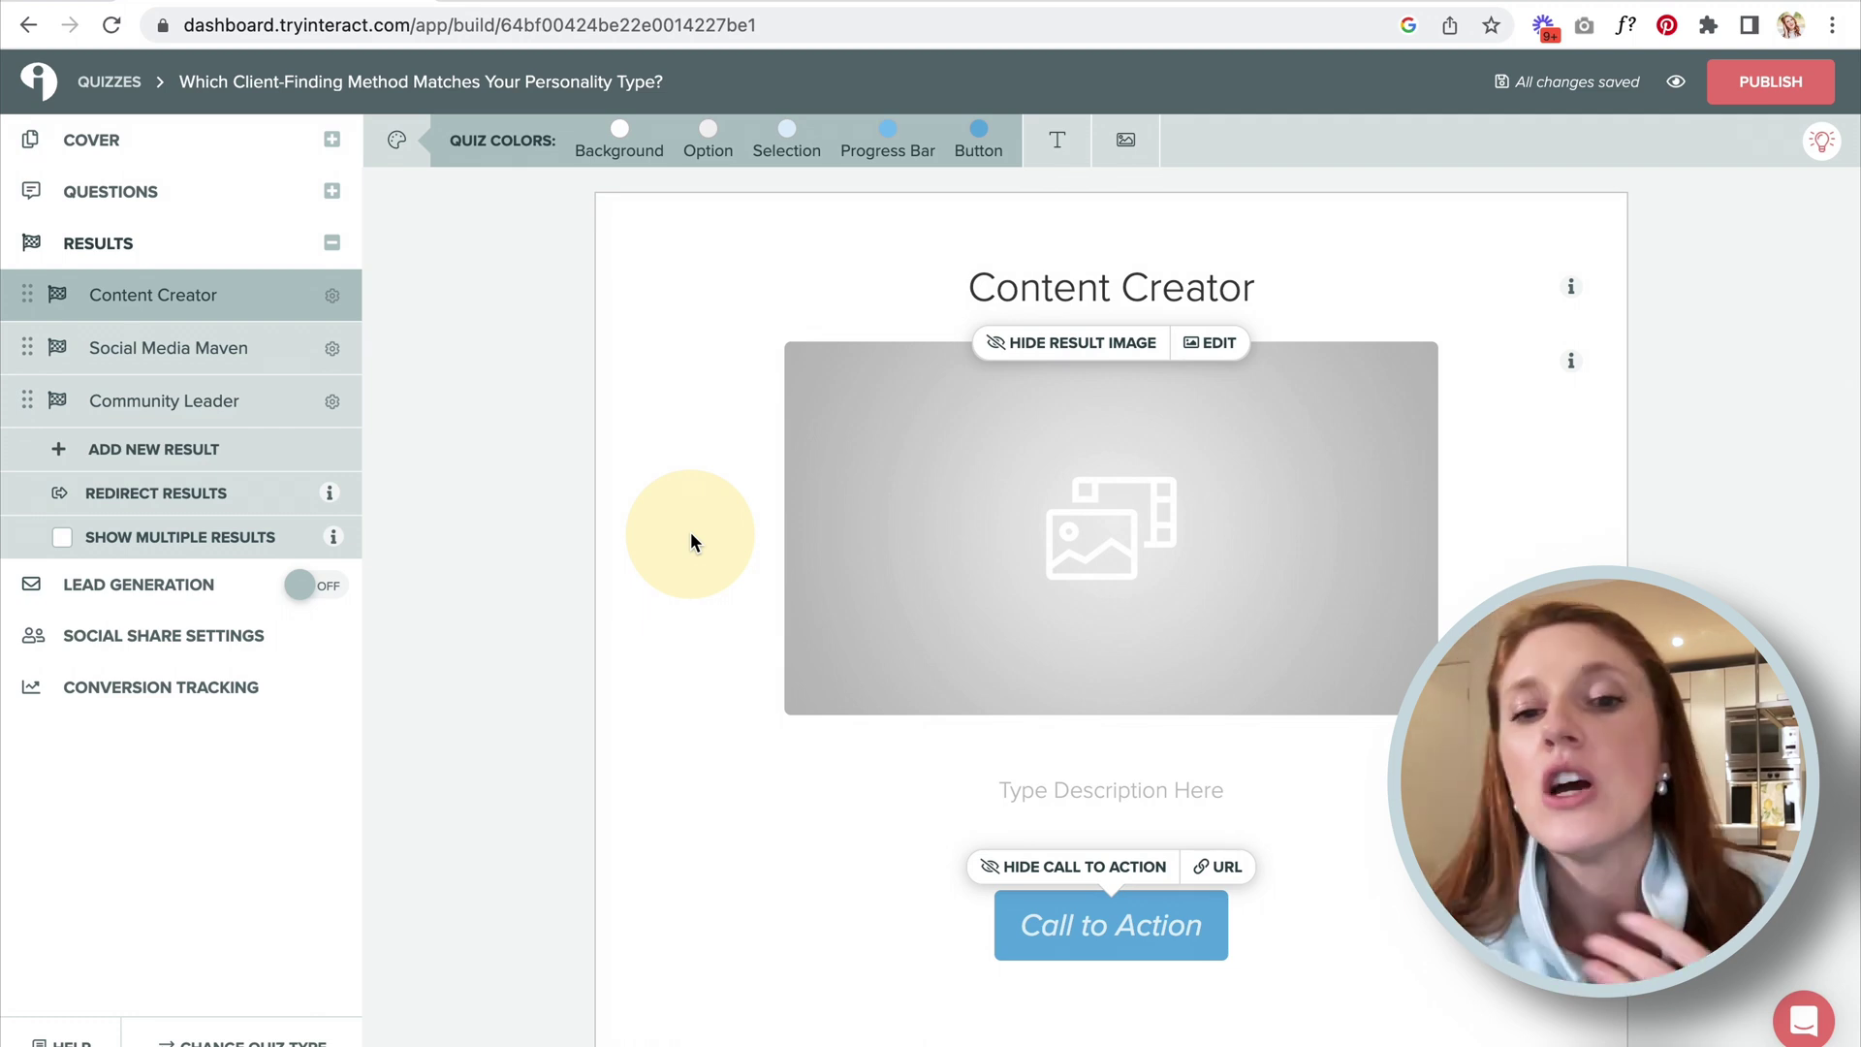
left_click(1078, 778)
left_click(1072, 791)
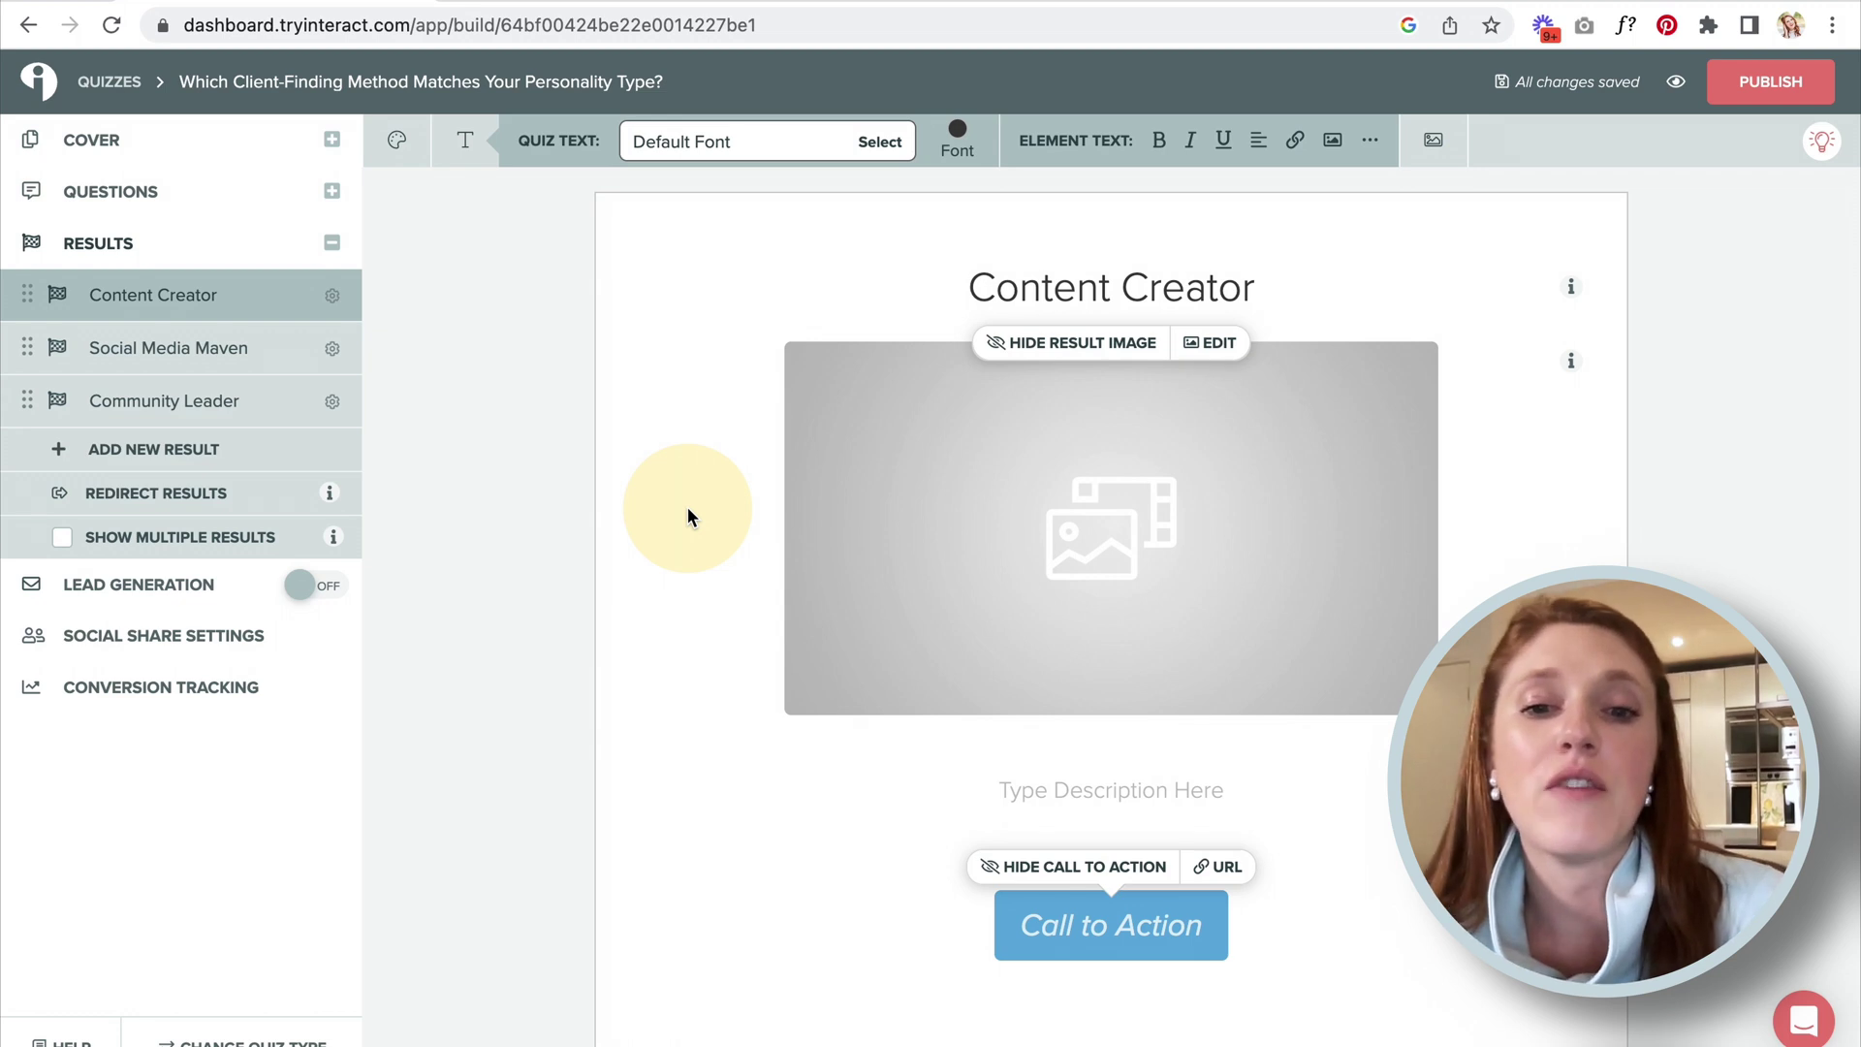
scroll(688, 508, "down", 2)
scroll(688, 508, "up", 3)
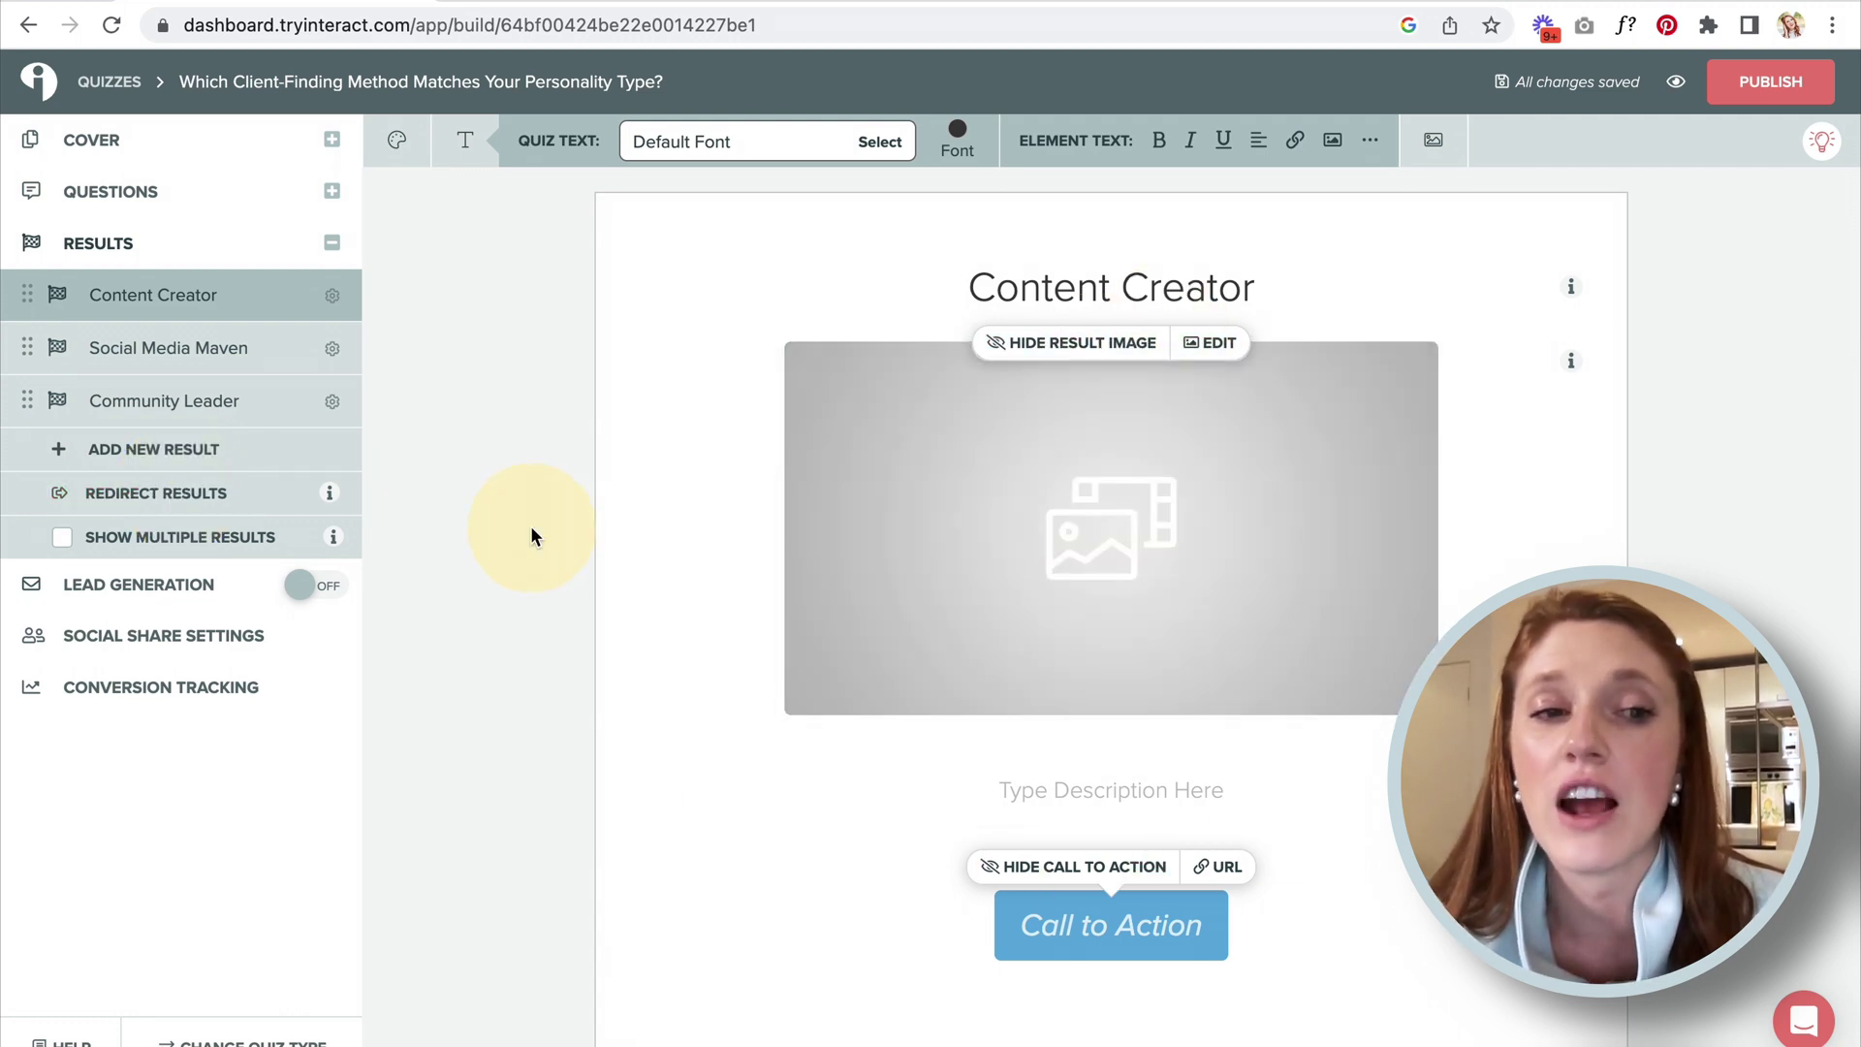
left_click(197, 498)
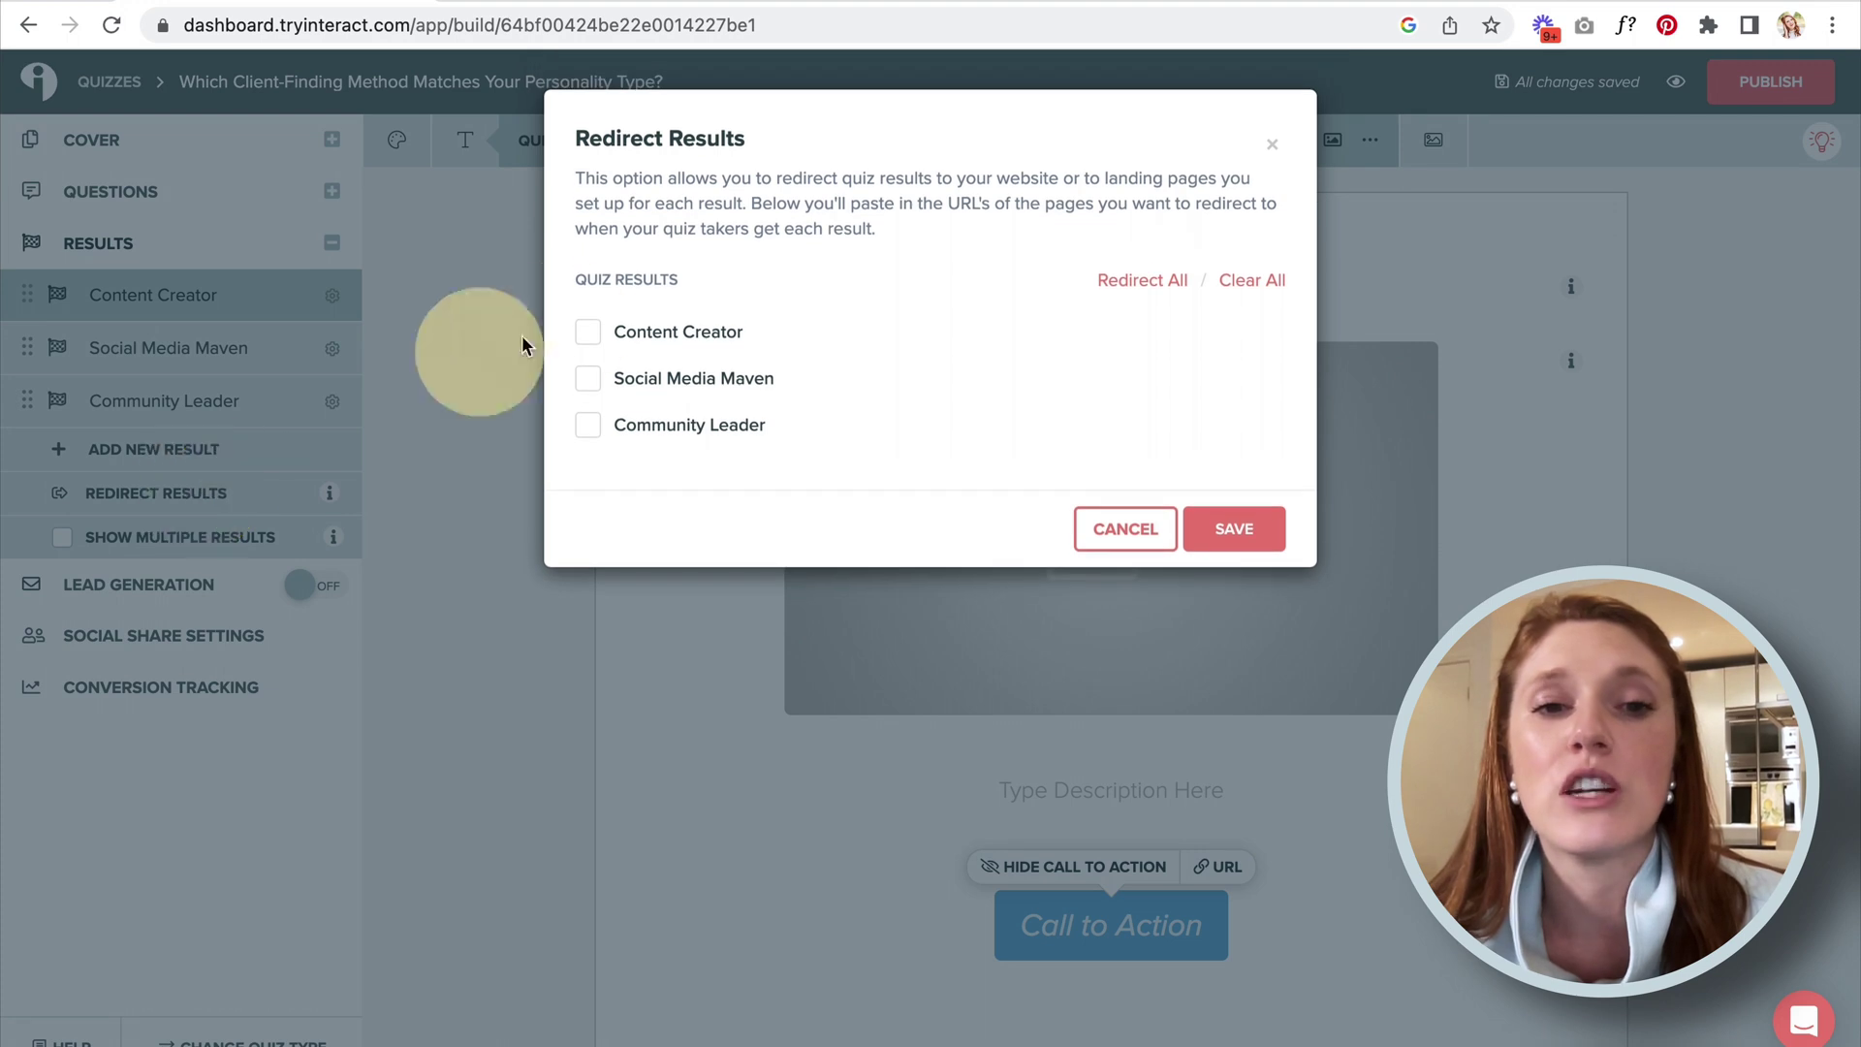
left_click(585, 333)
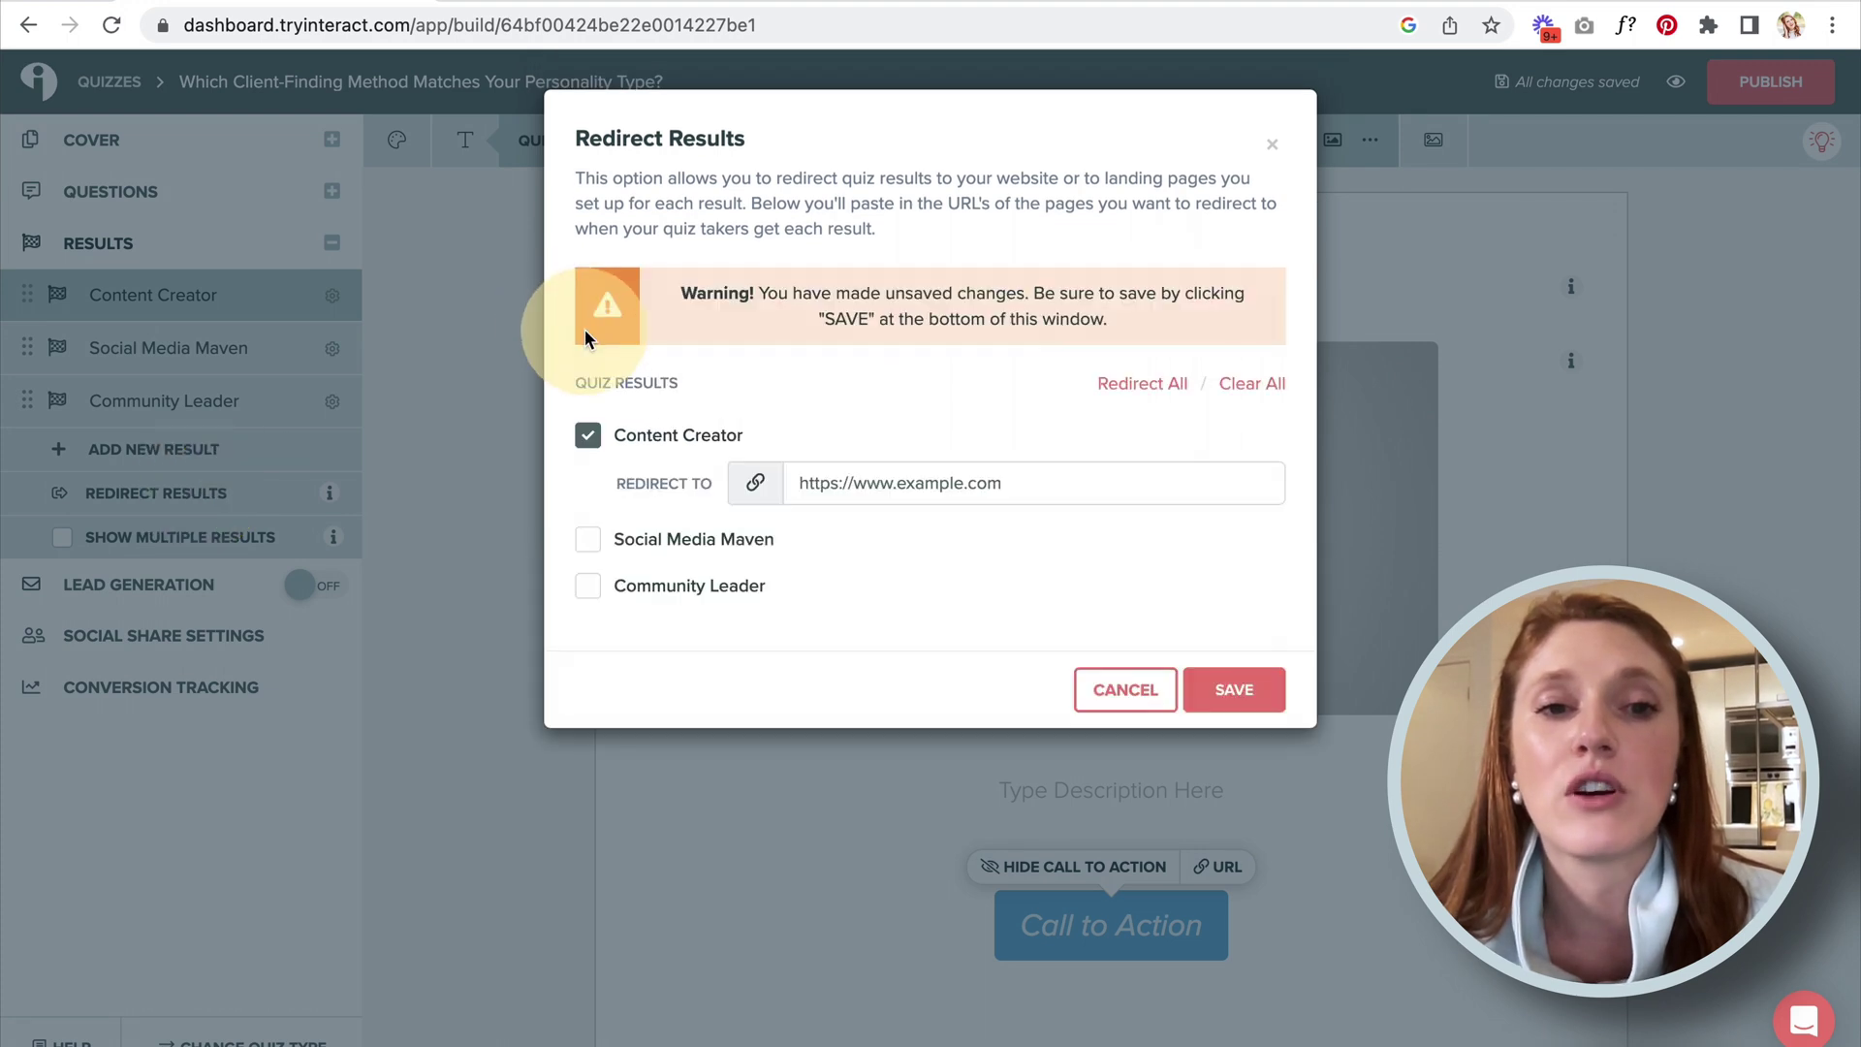
left_click(890, 483)
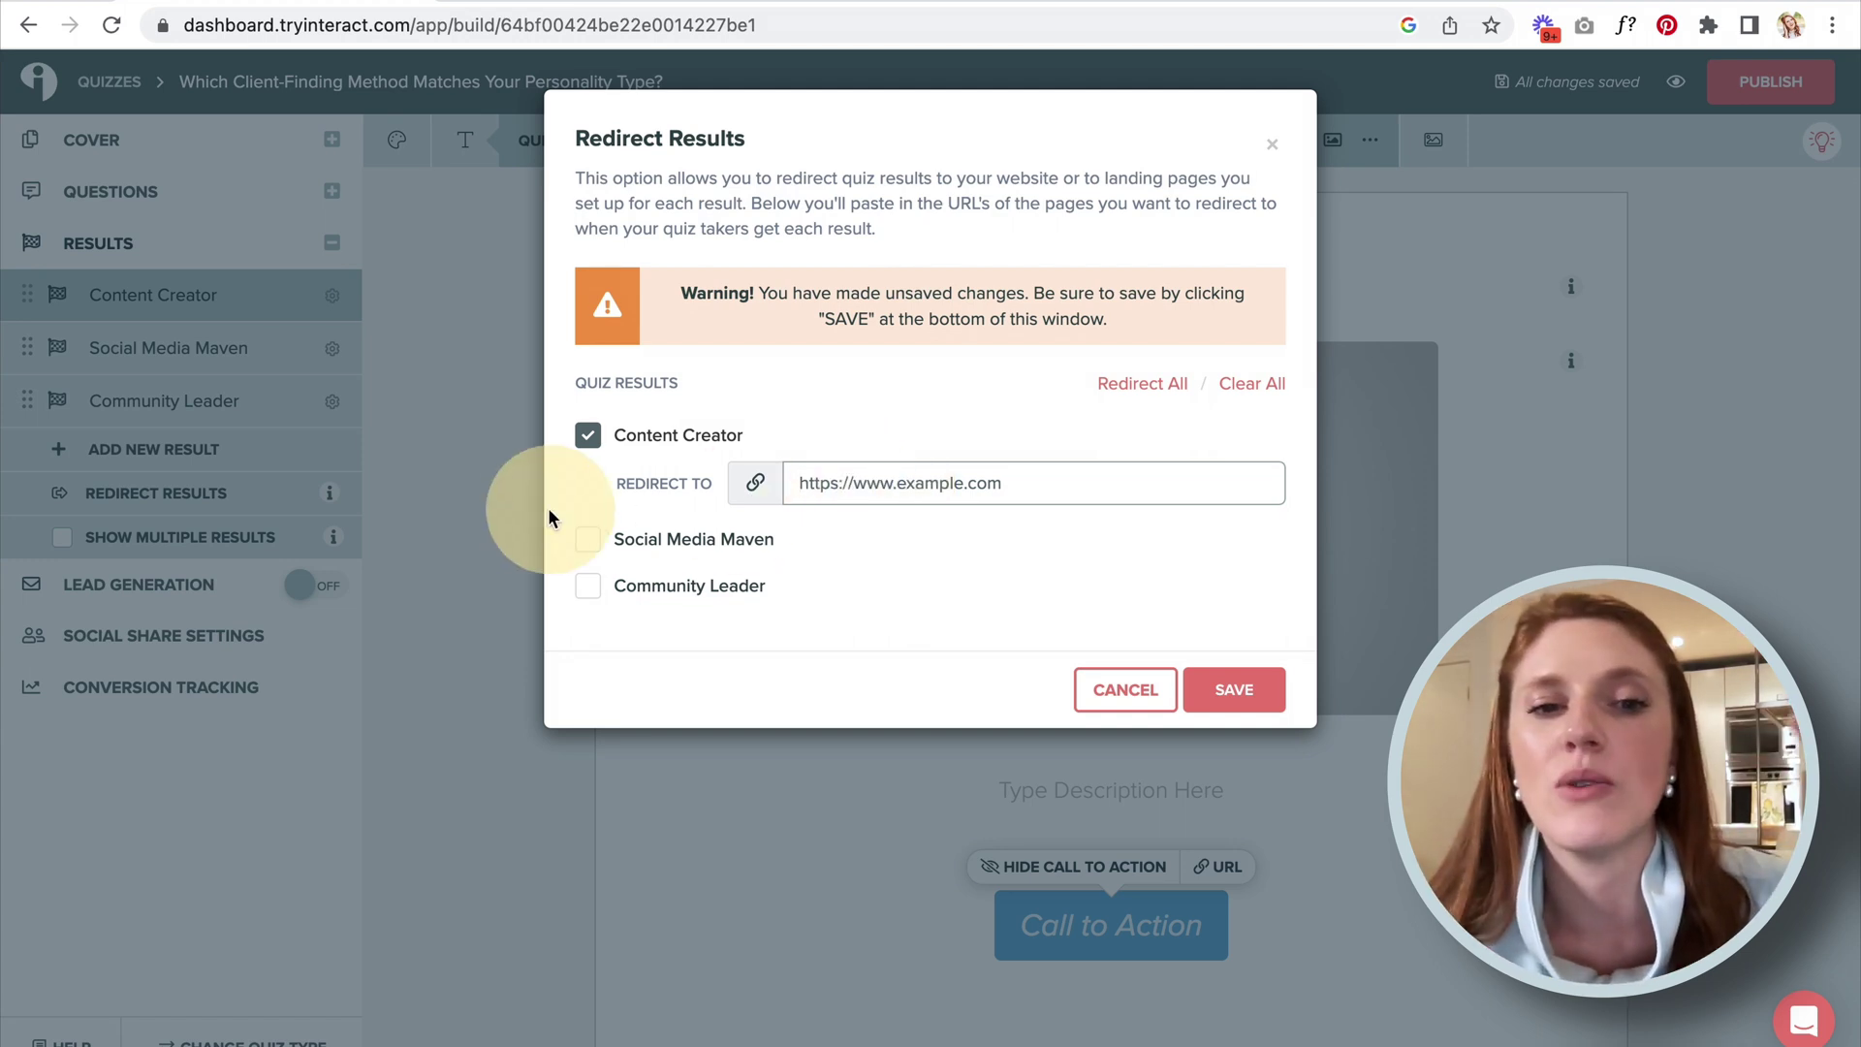
left_click(469, 567)
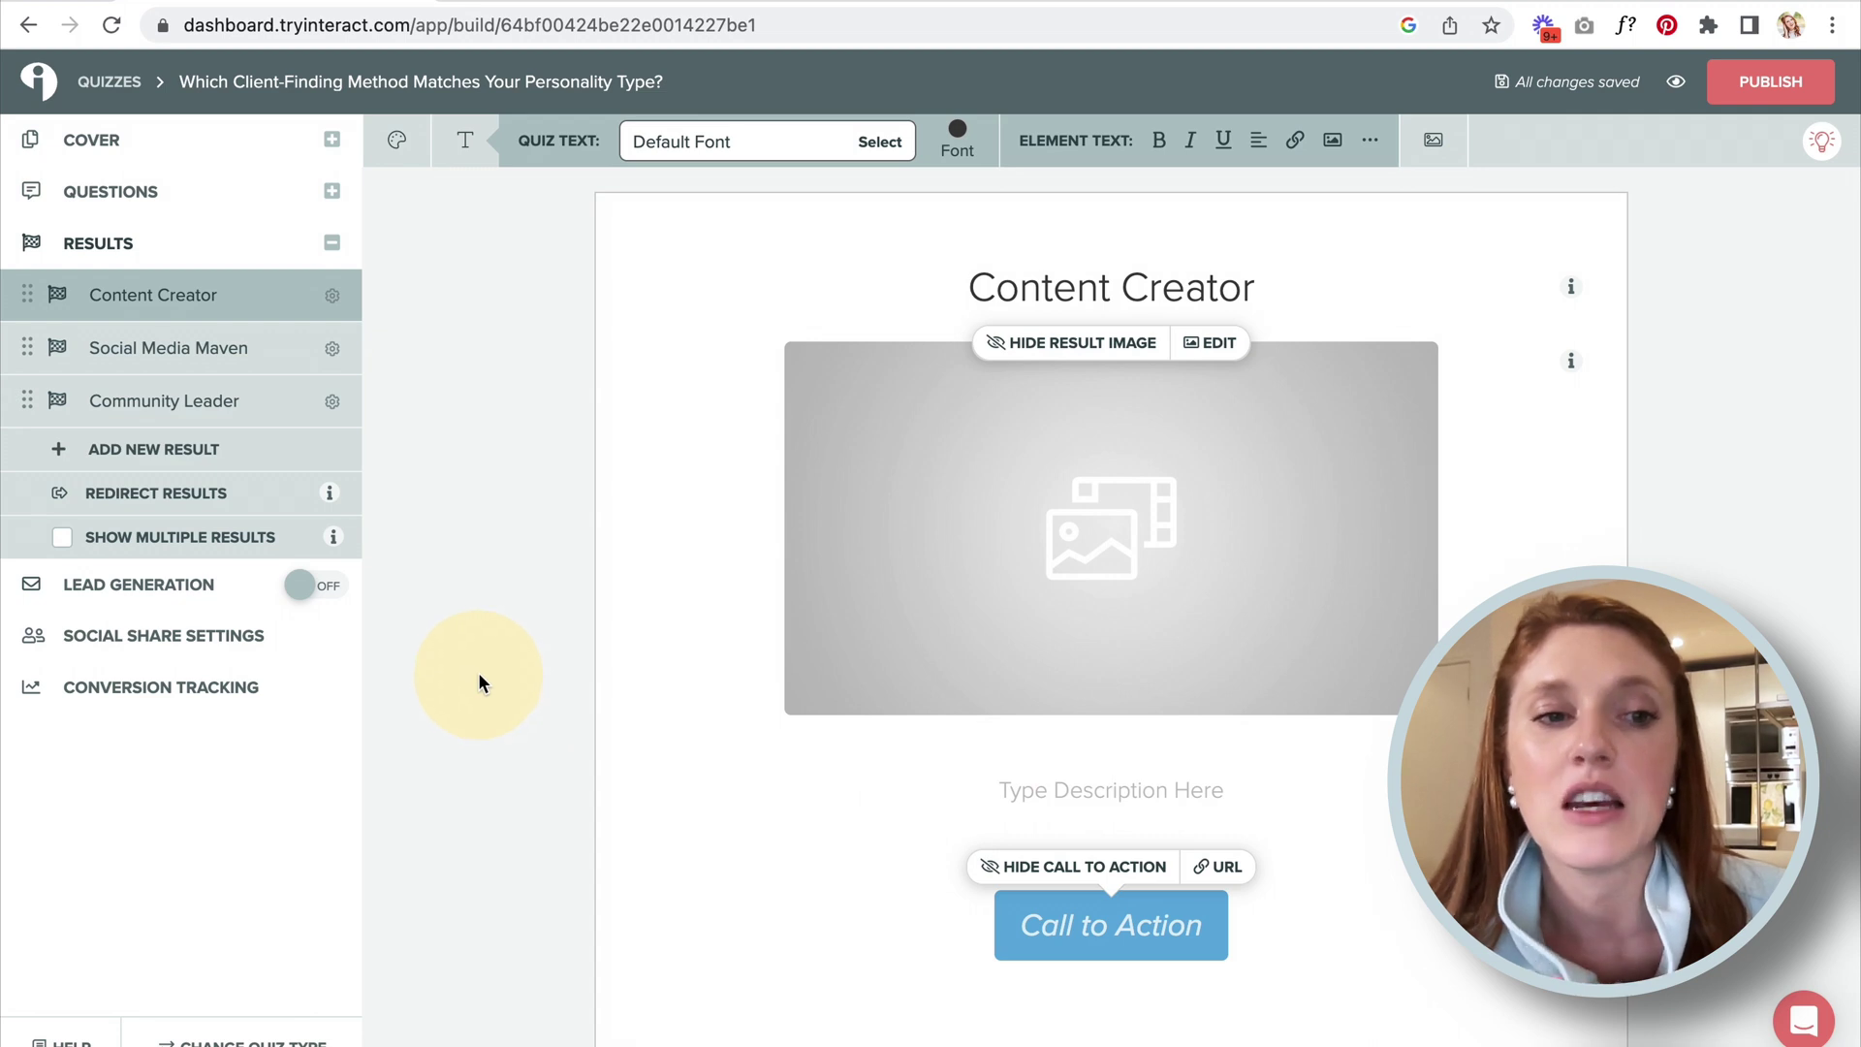
Enable redirecting for the Content Creator result and save the redirect settings.
left_click(174, 492)
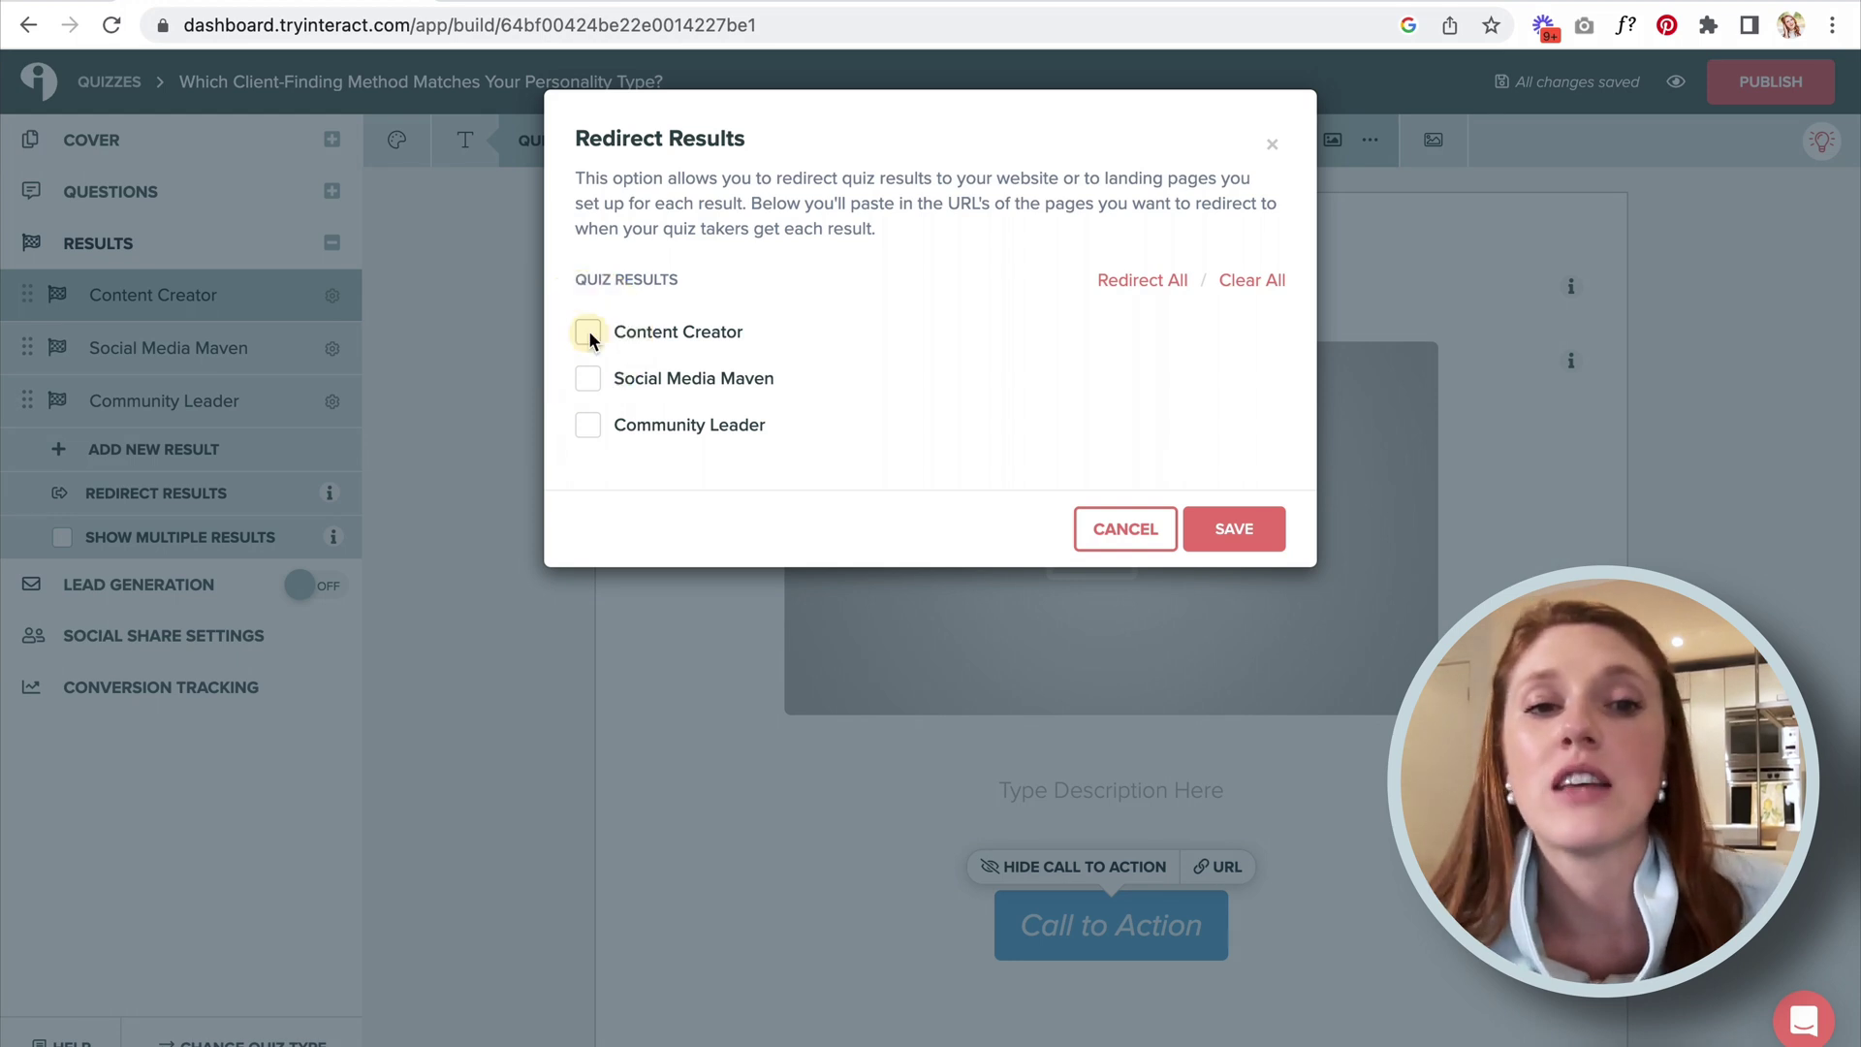
left_click(588, 334)
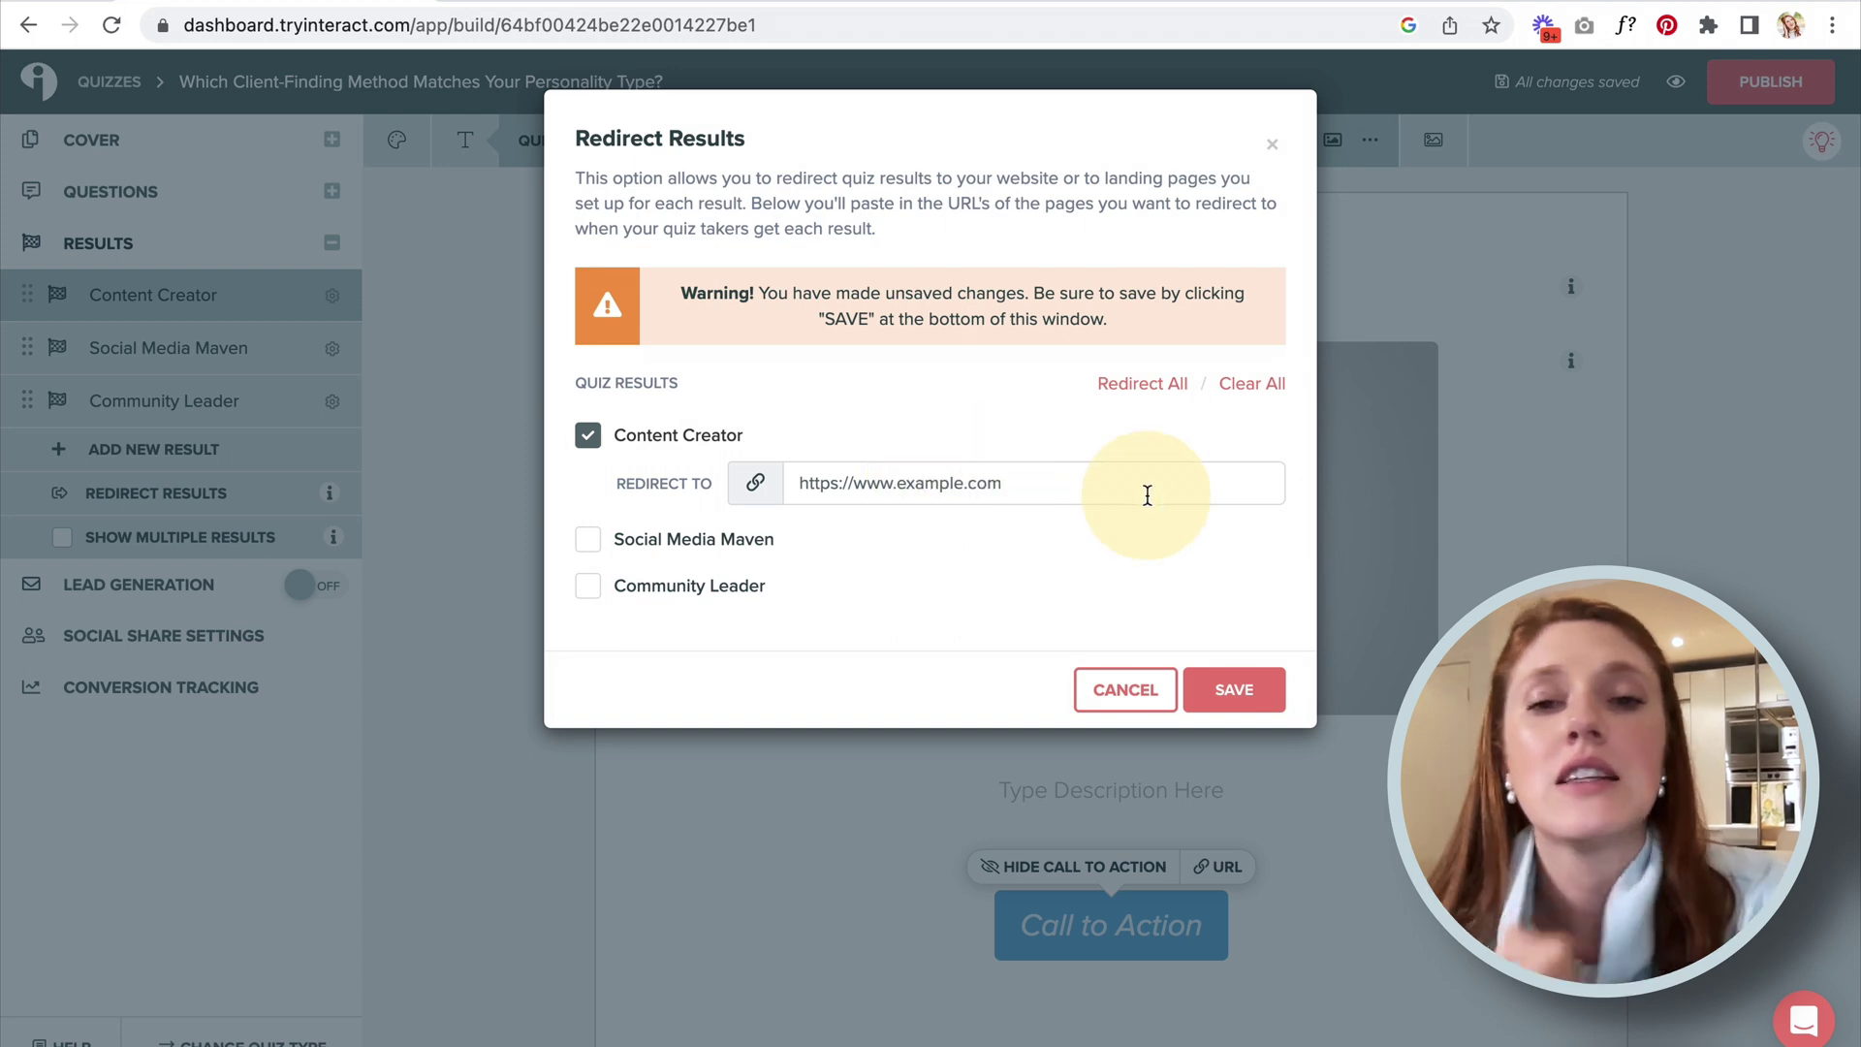
left_click(1214, 688)
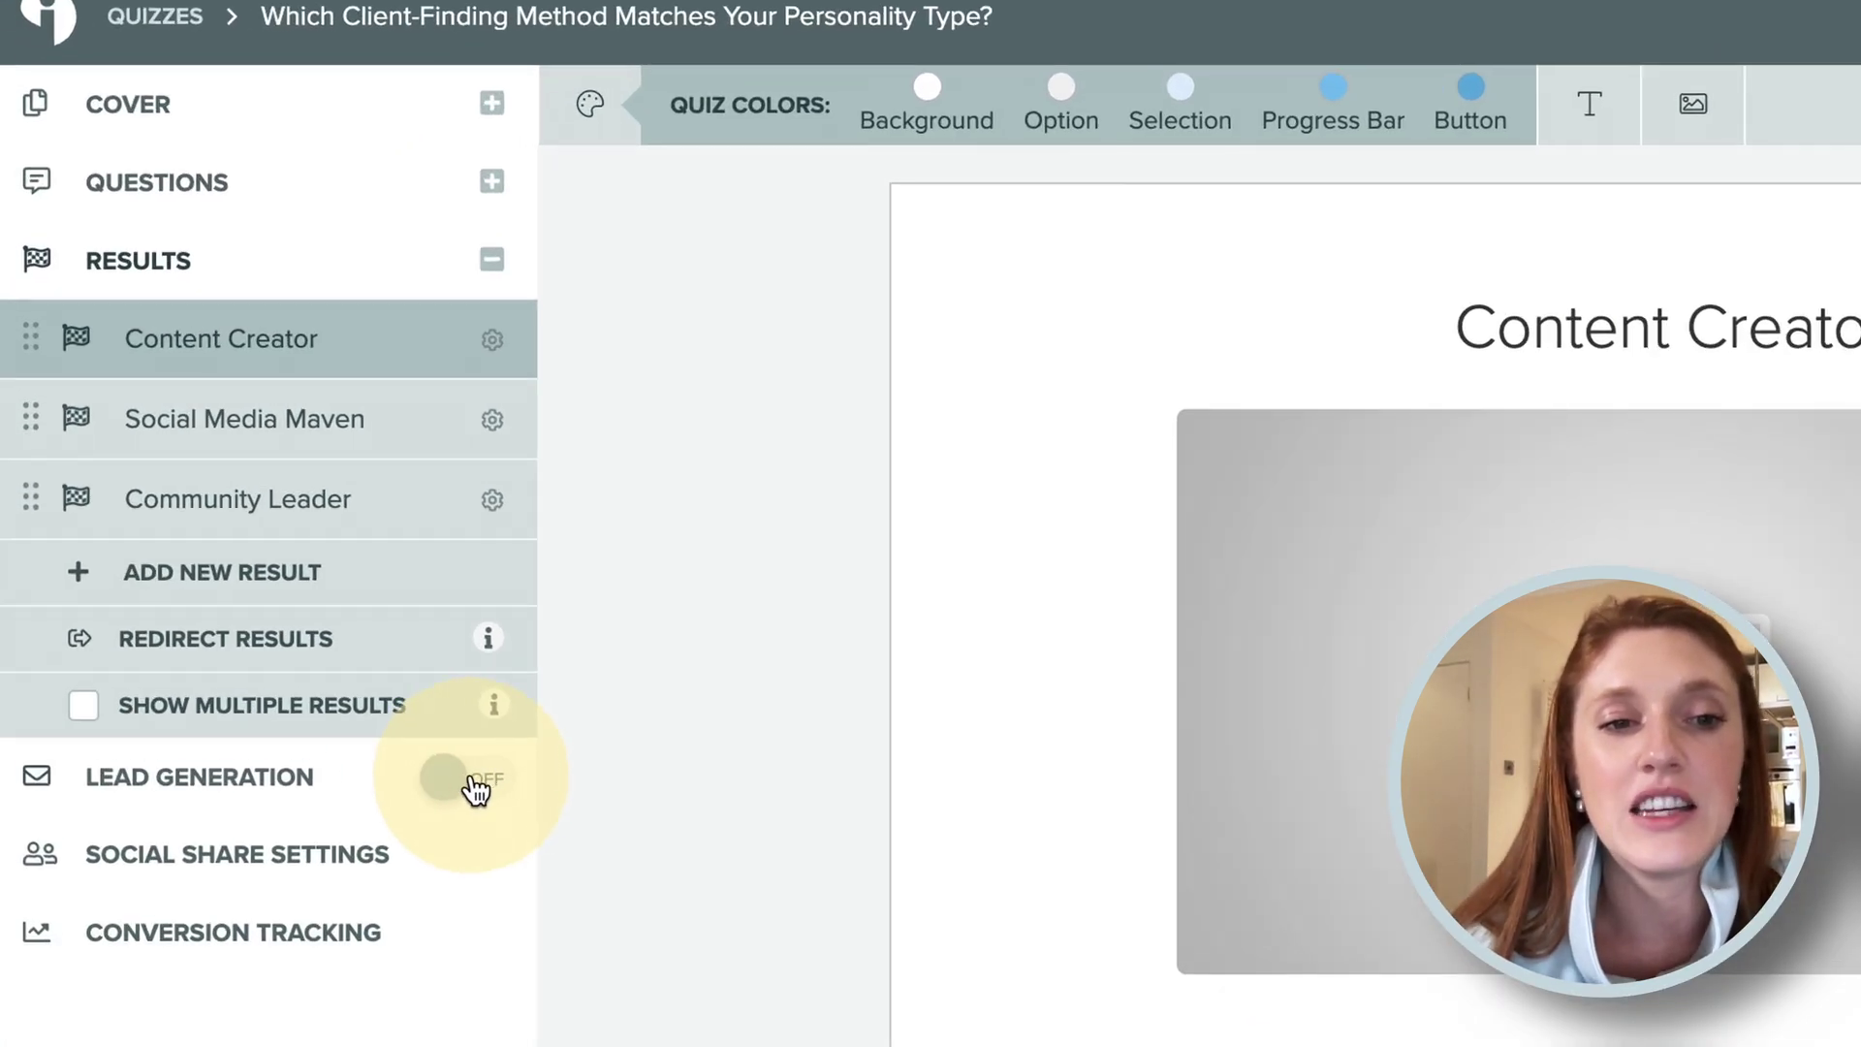
Turn on lead generation and add First Name to the contact fields collected by the opt-in form.
left_click(472, 780)
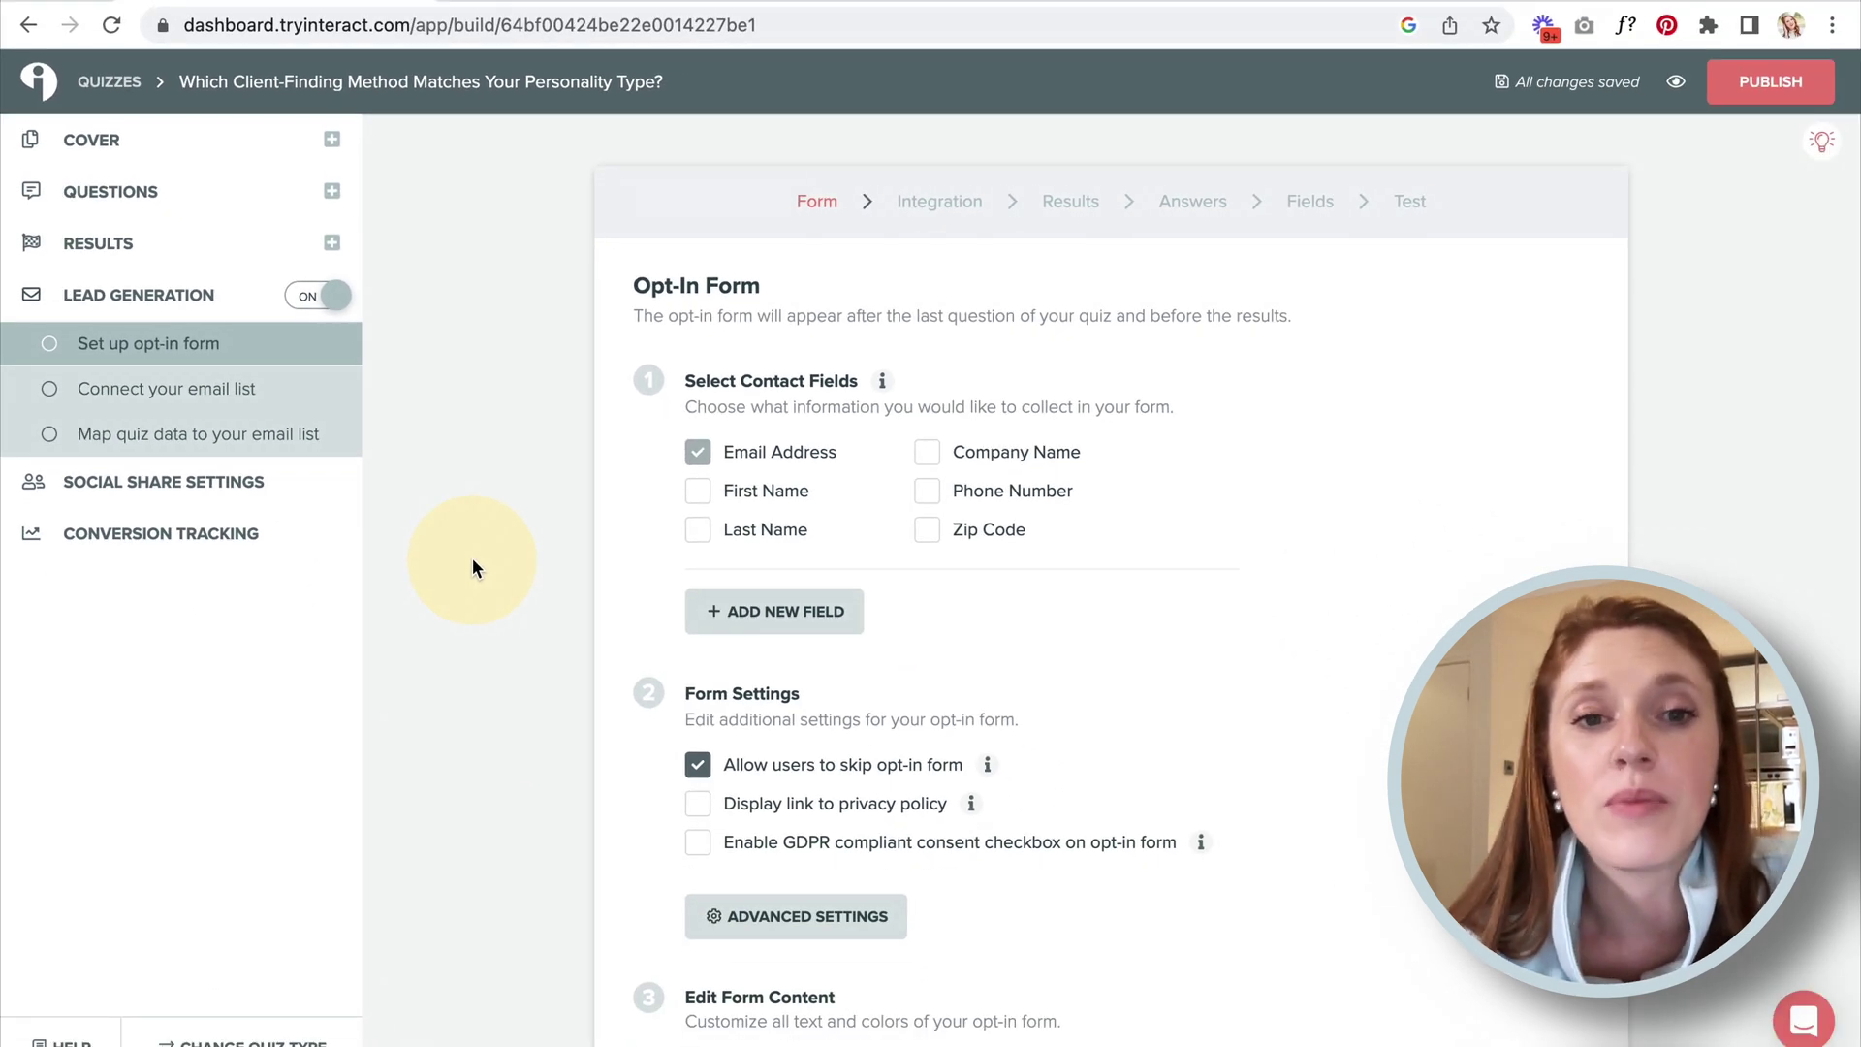
scroll(473, 560, "down", 3)
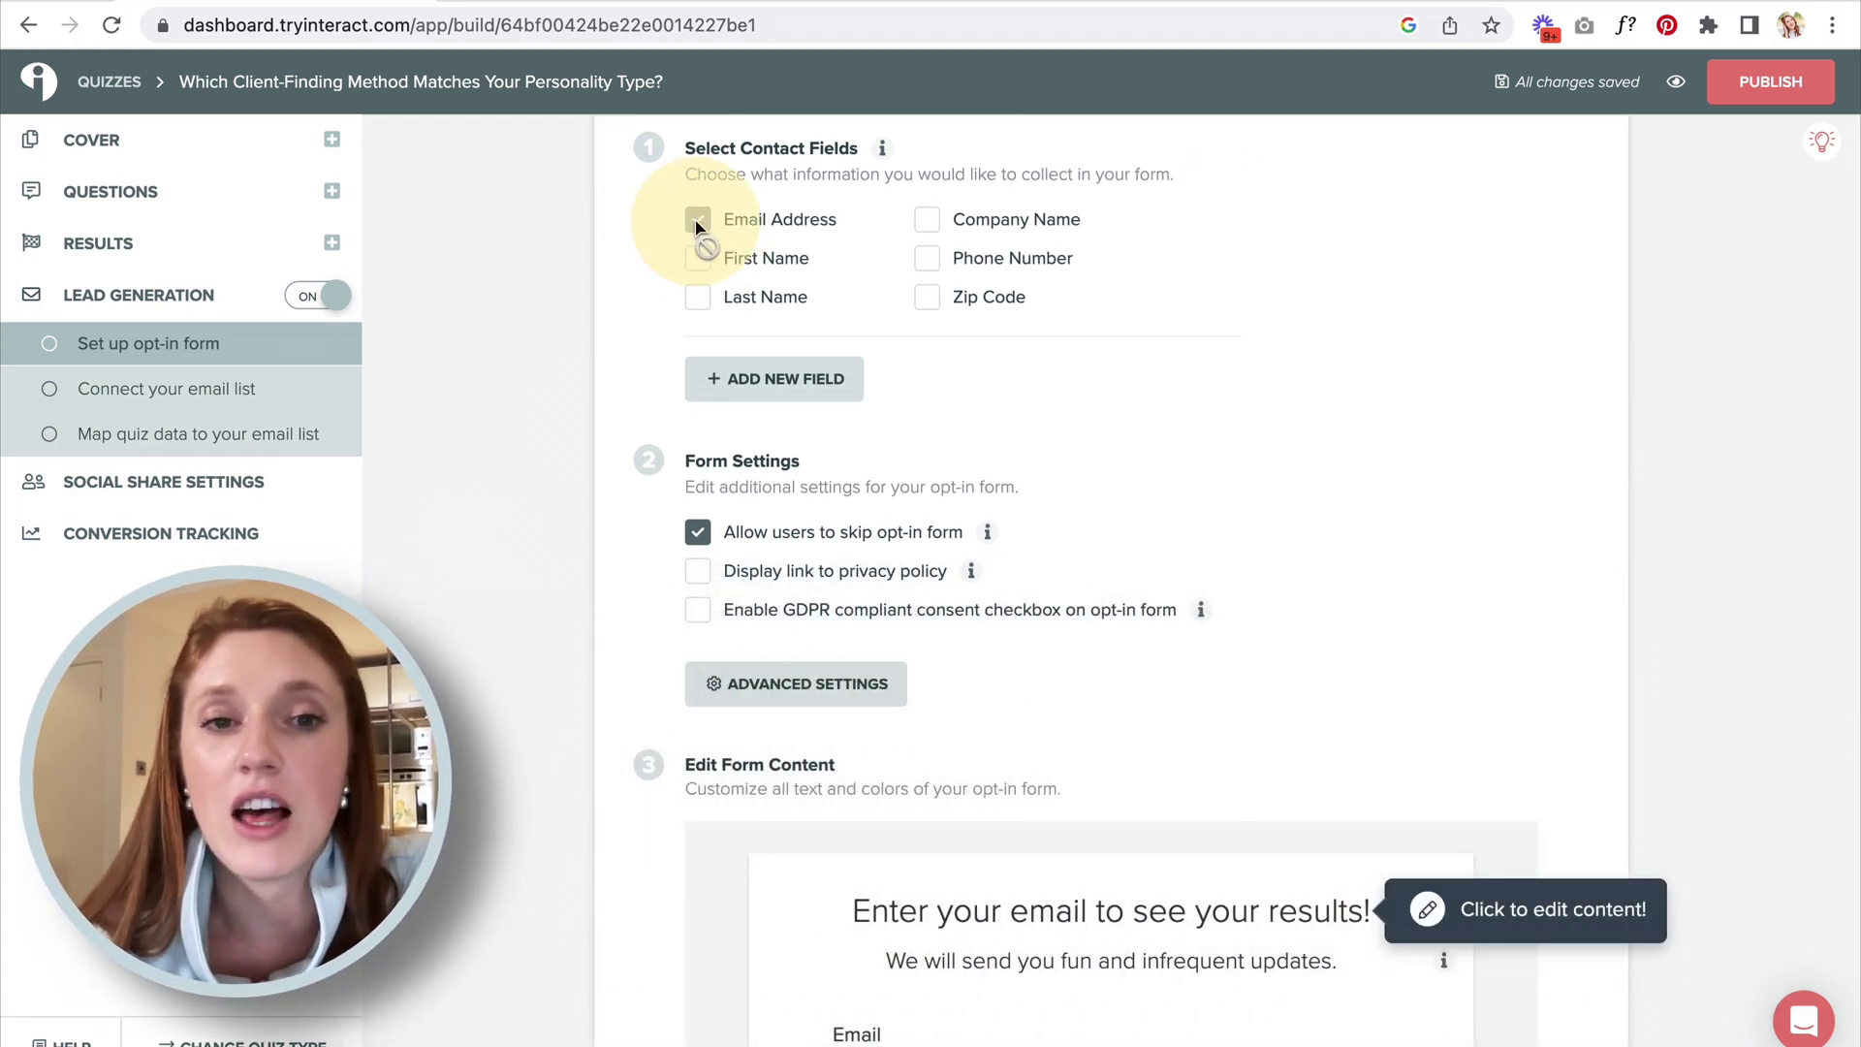
left_click(699, 260)
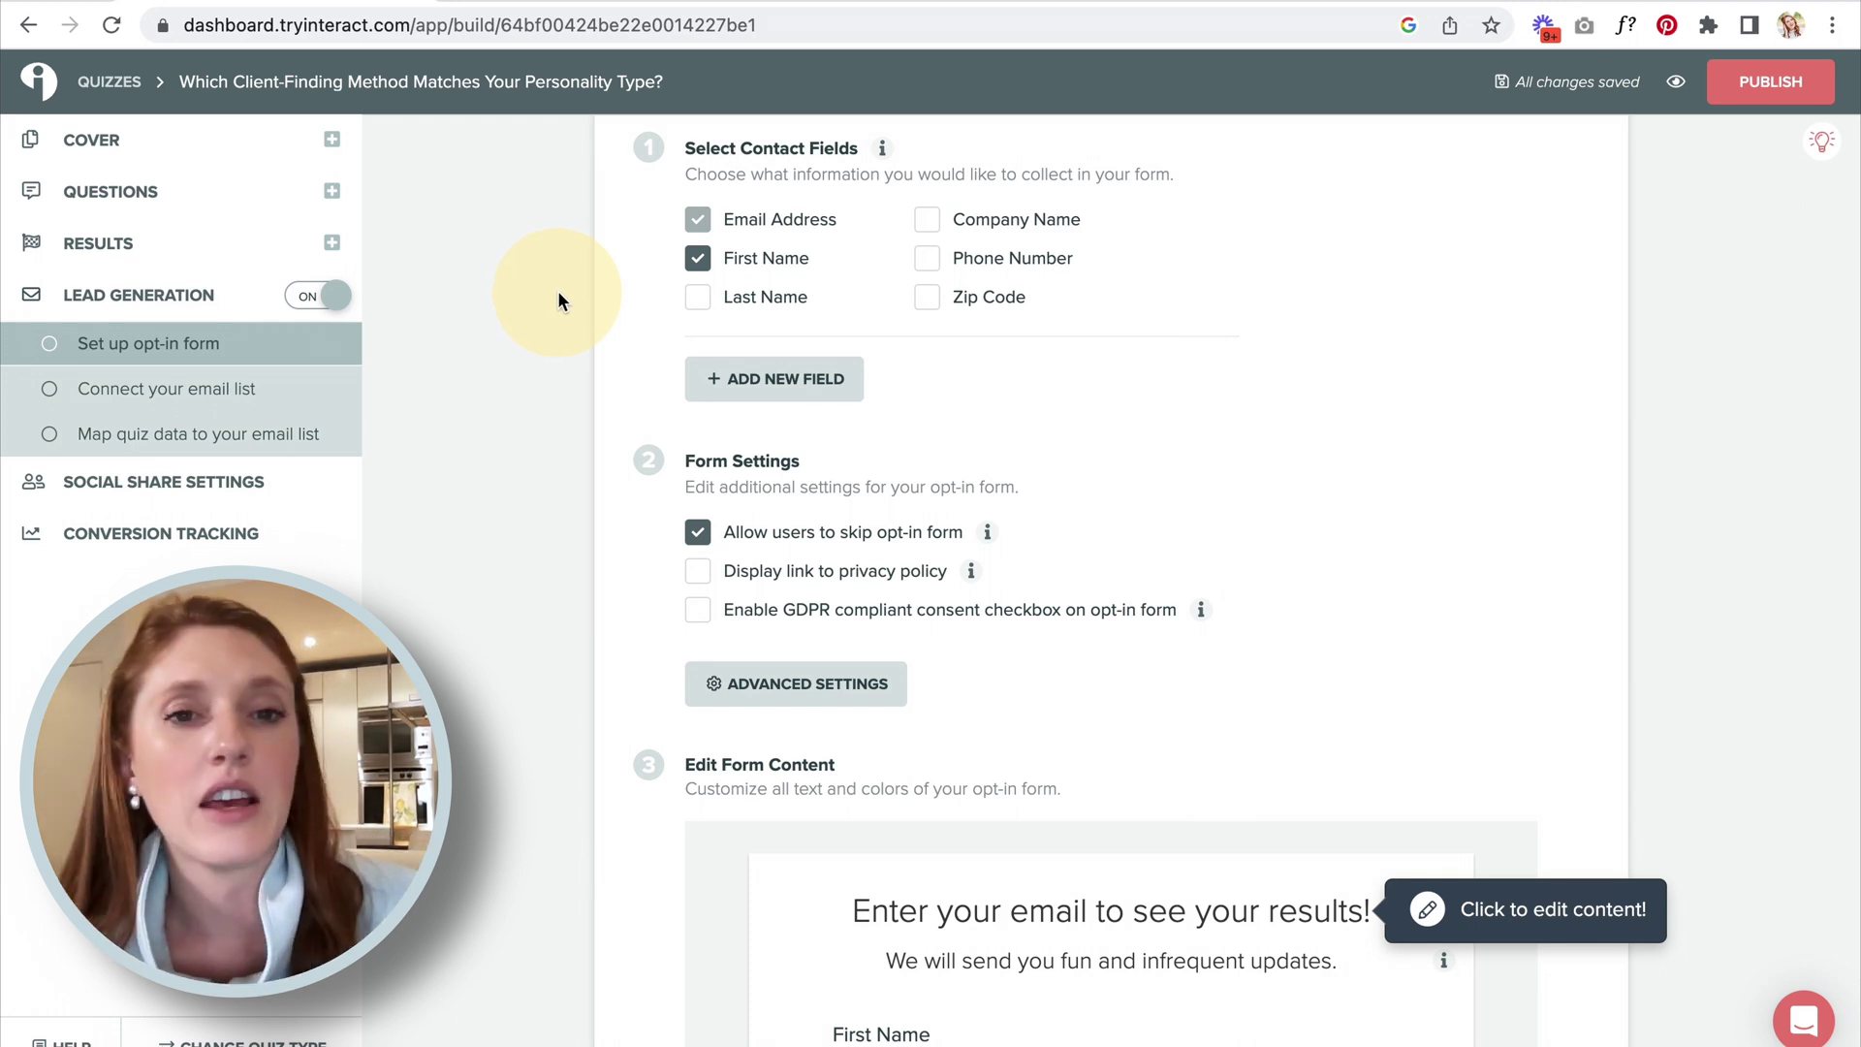
scroll(560, 287, "down", 6)
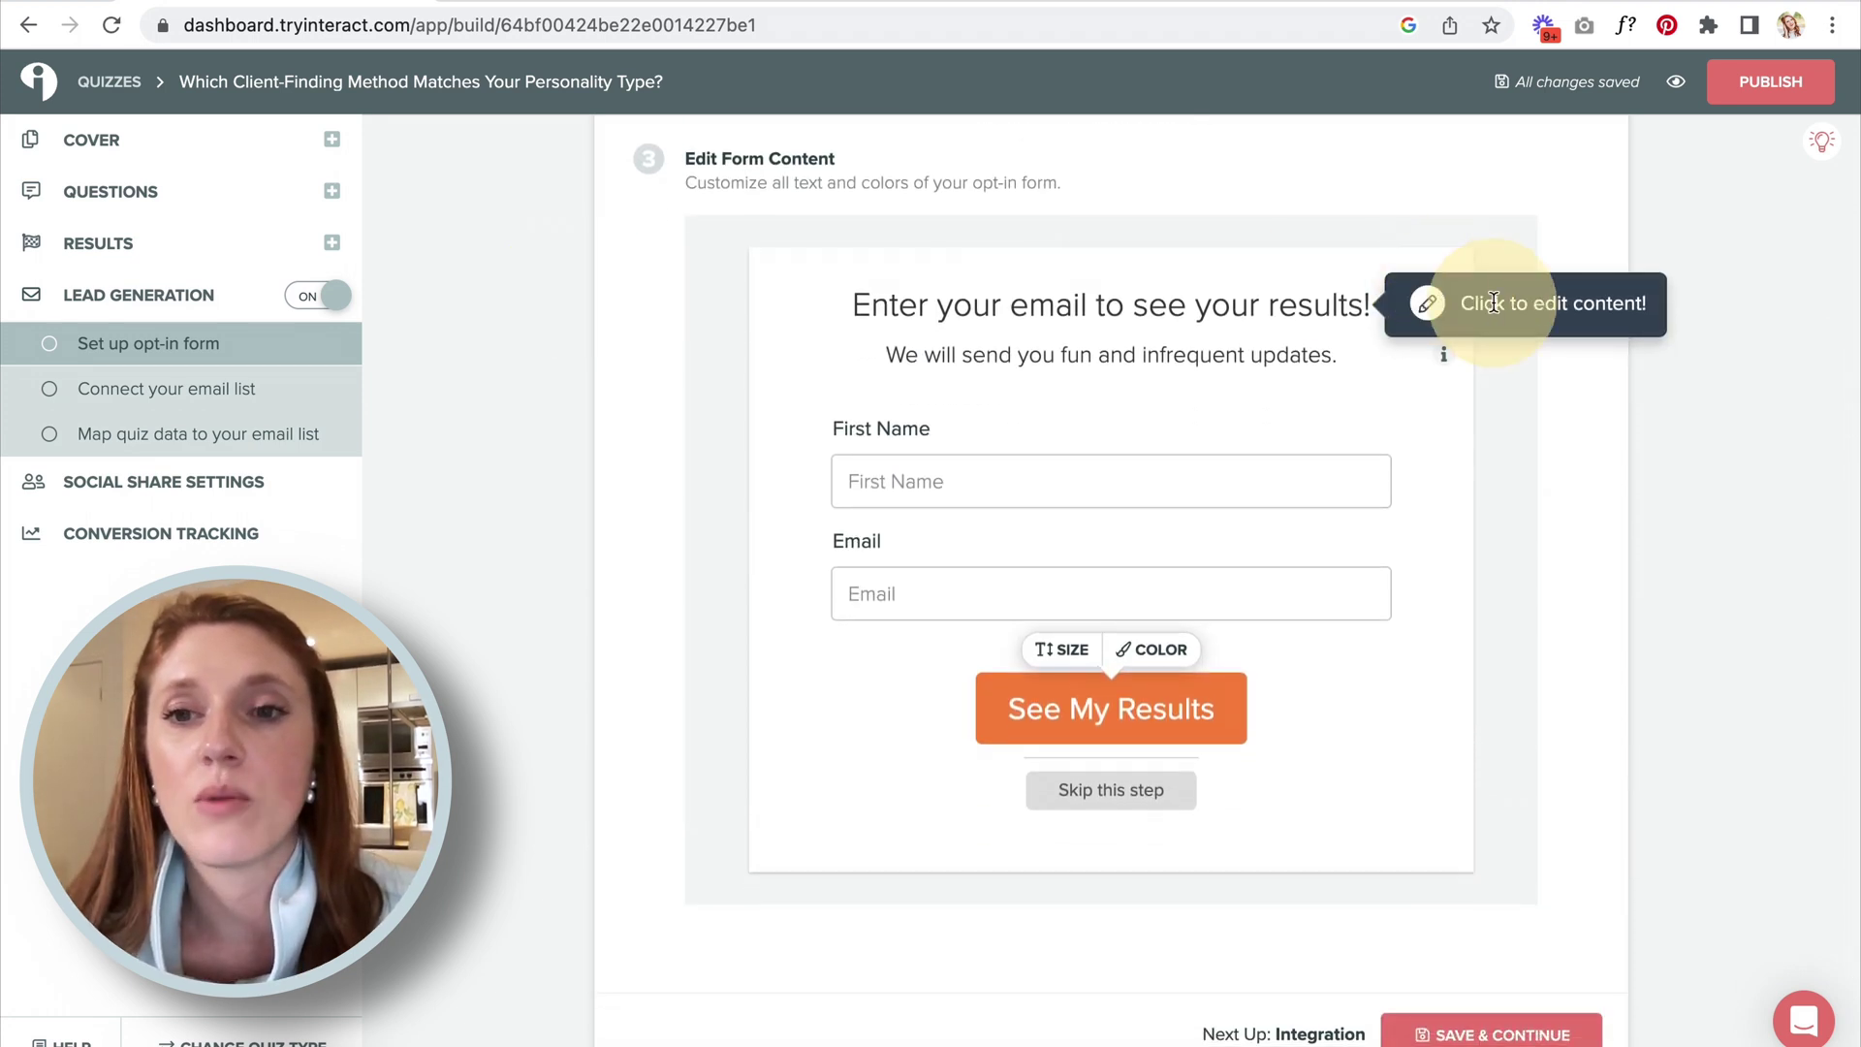
left_click(1247, 303)
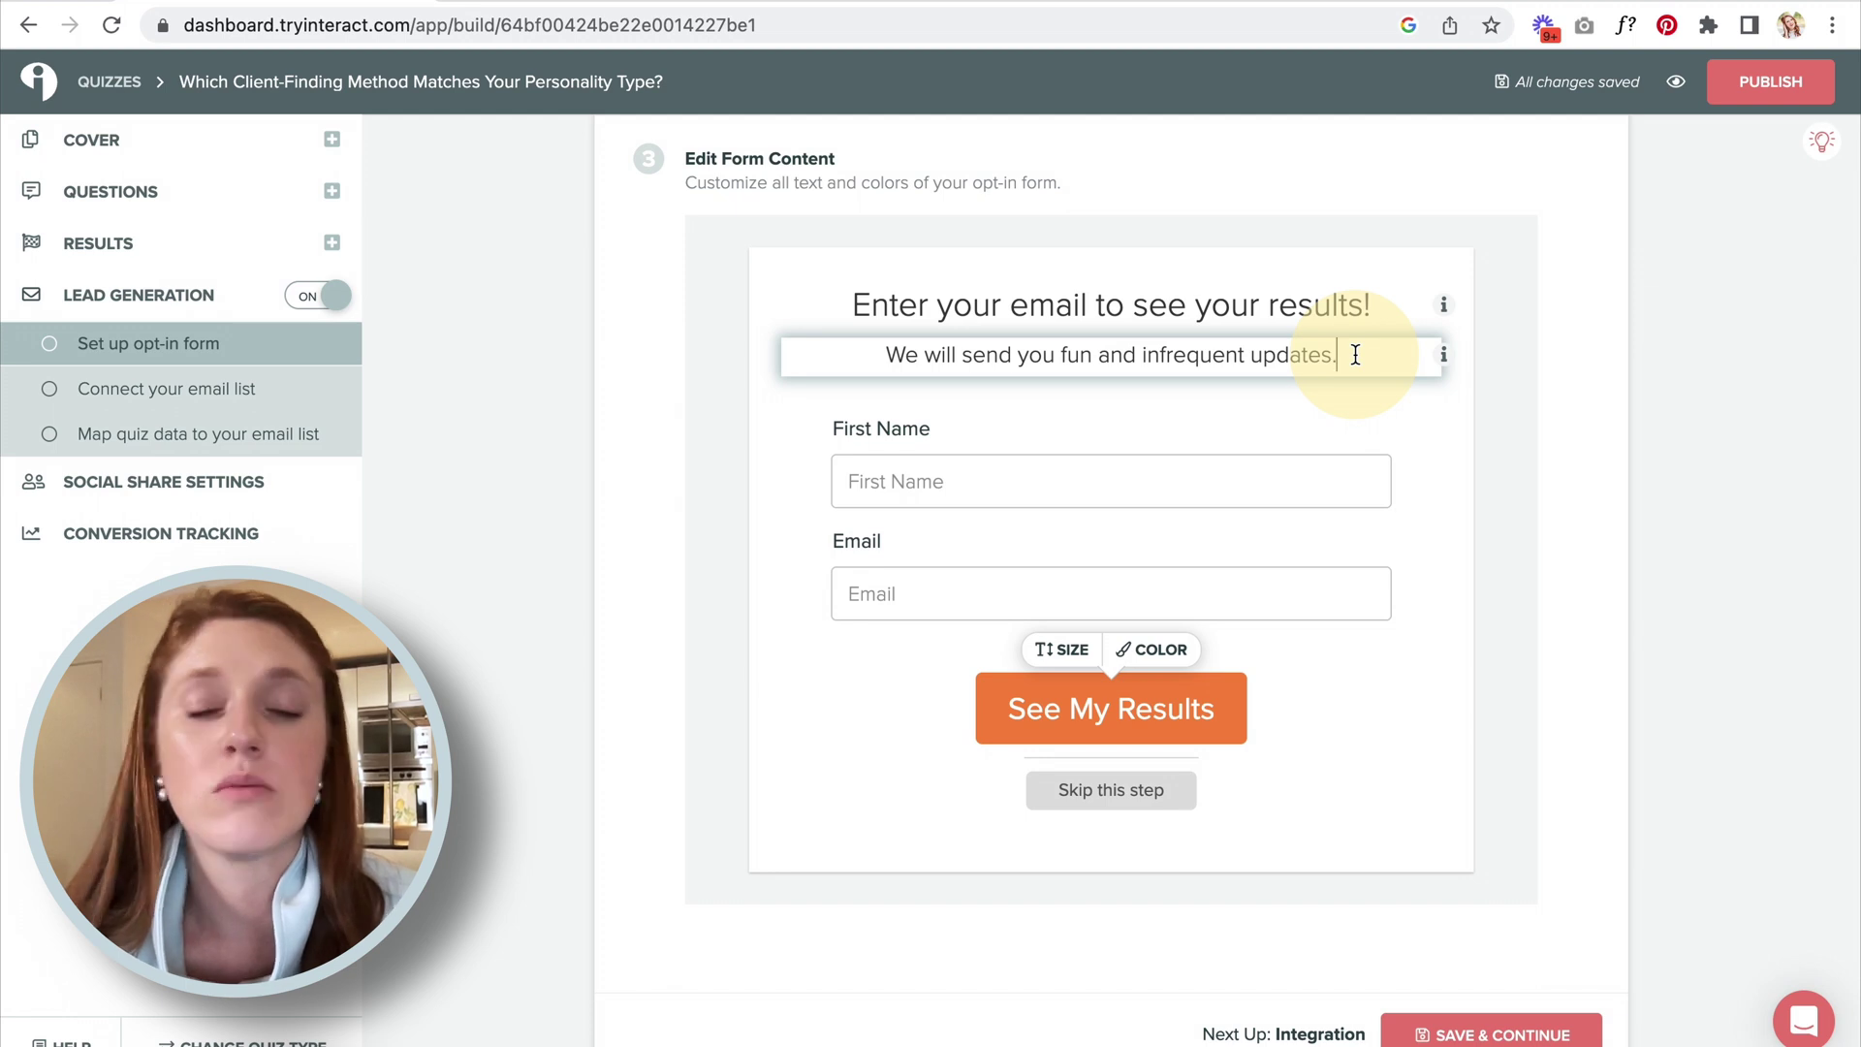
left_click_drag(1355, 355, 872, 351)
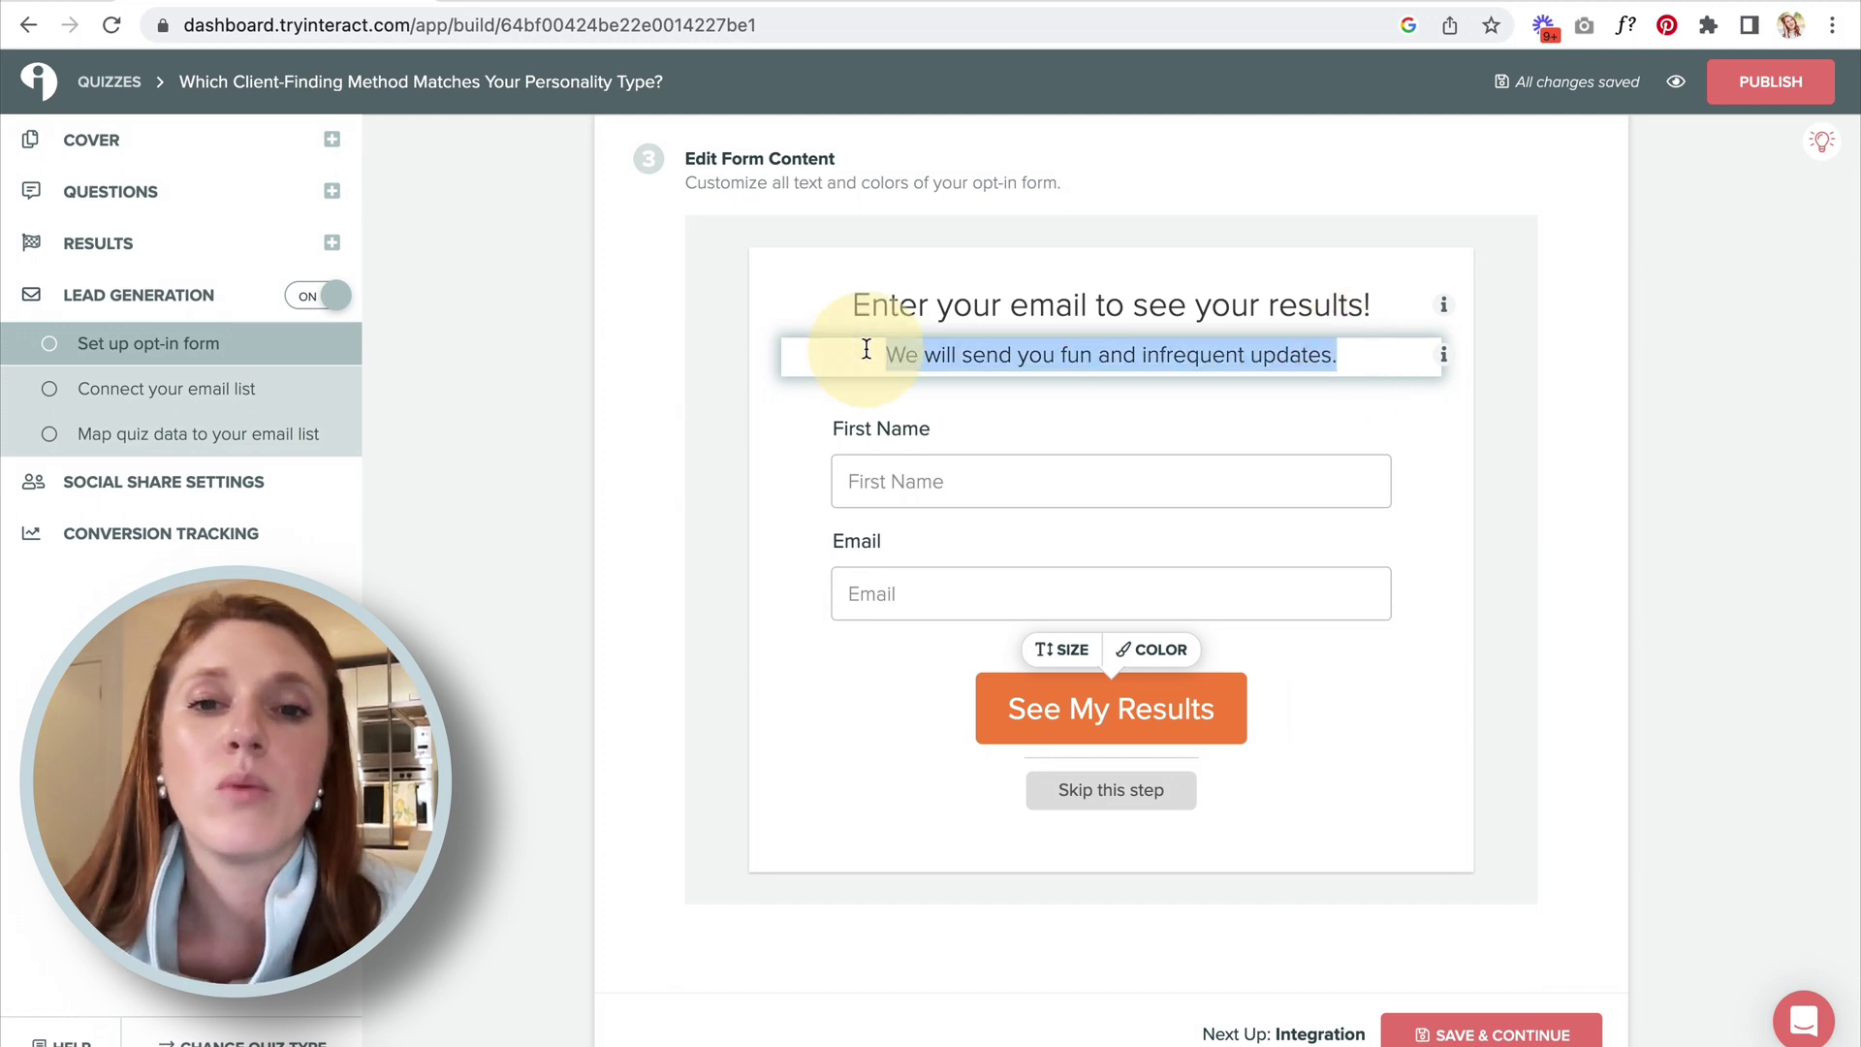
left_click(475, 406)
Recolor the opt-in form's "See My Results" button near-black, and save the form to continue to the email integration setup.
scroll(474, 395, "down", 1)
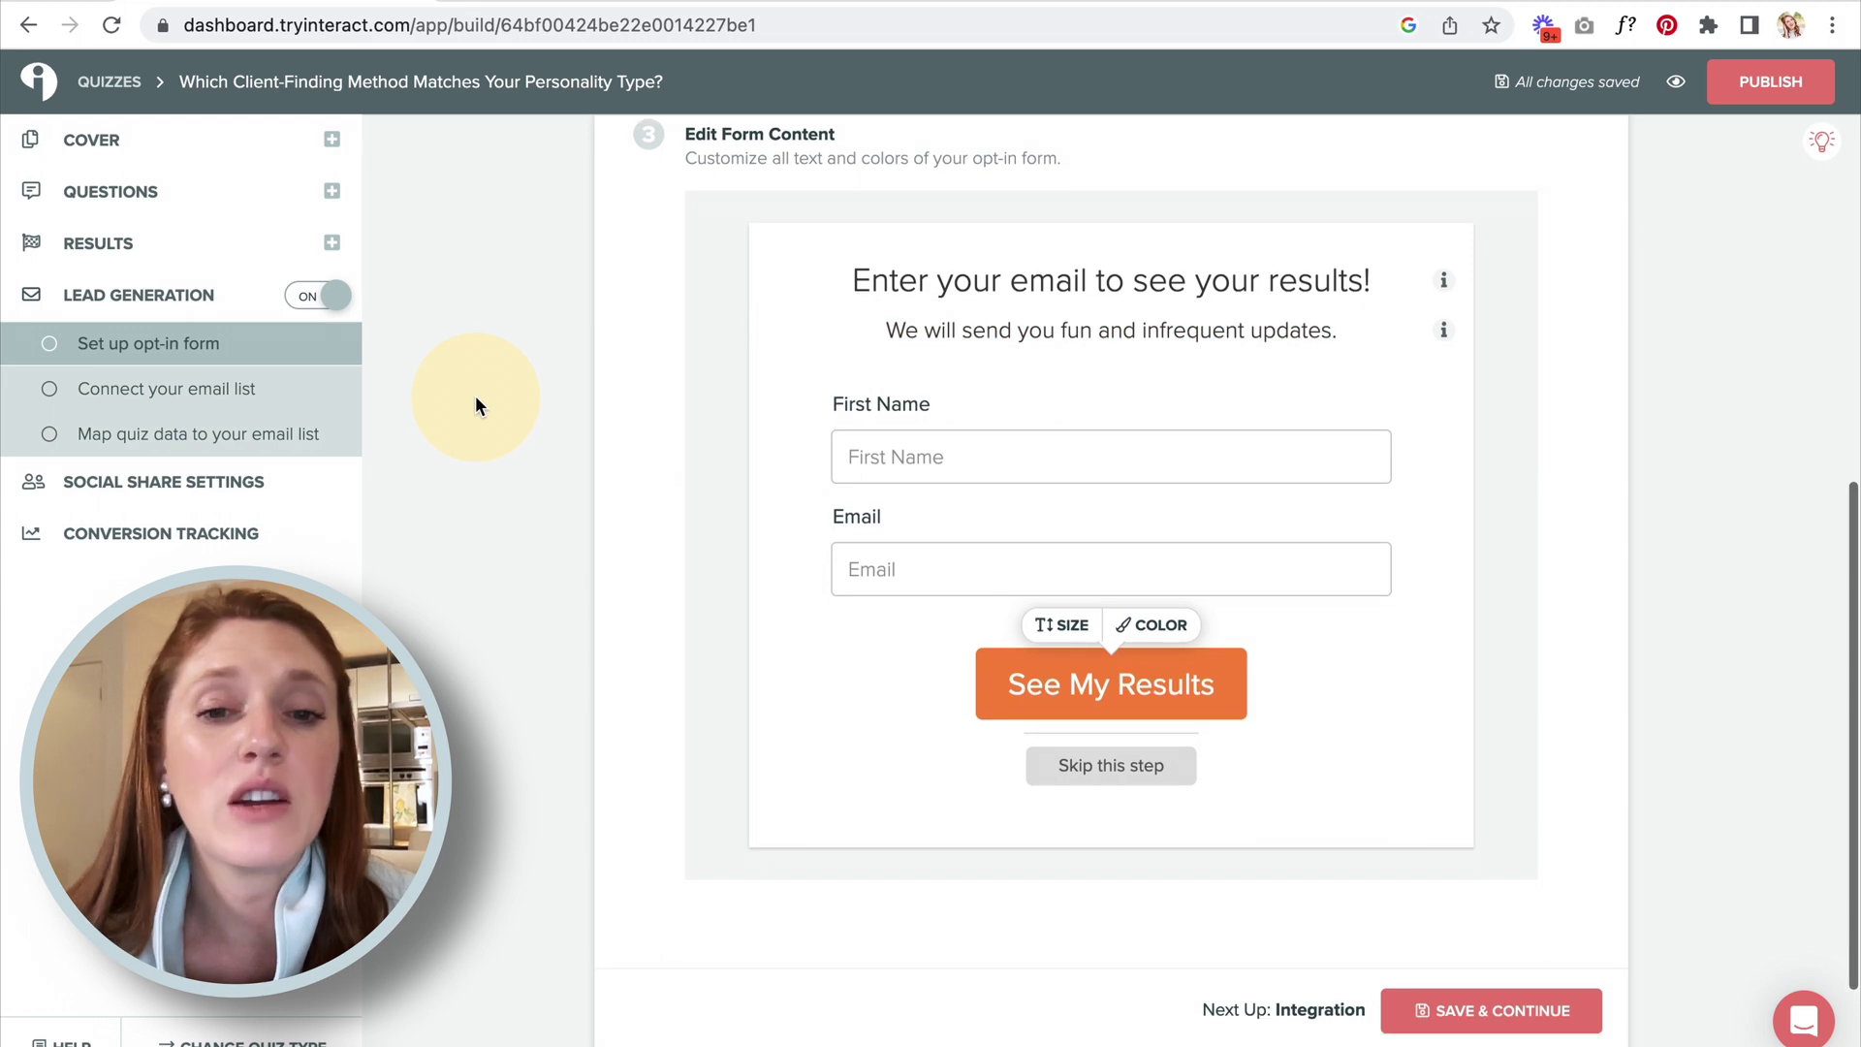
left_click(1157, 631)
left_click(1290, 447)
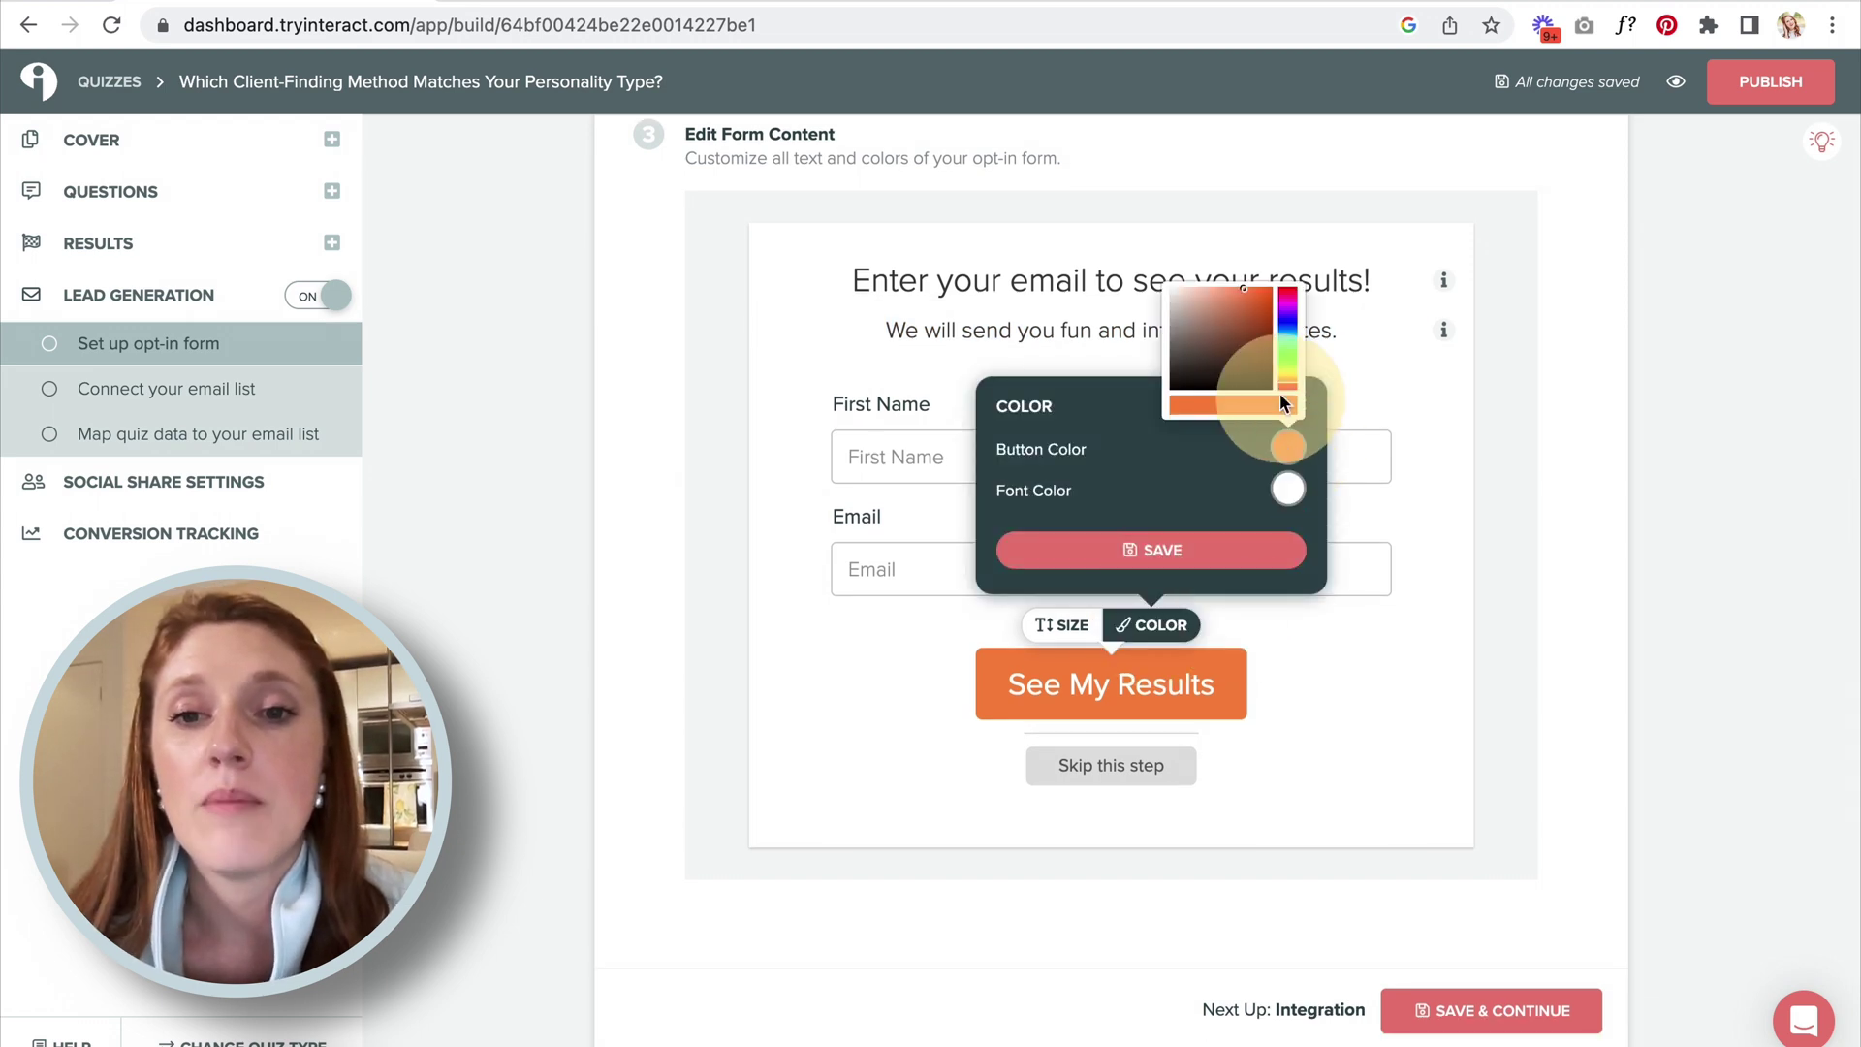
left_click(1231, 349)
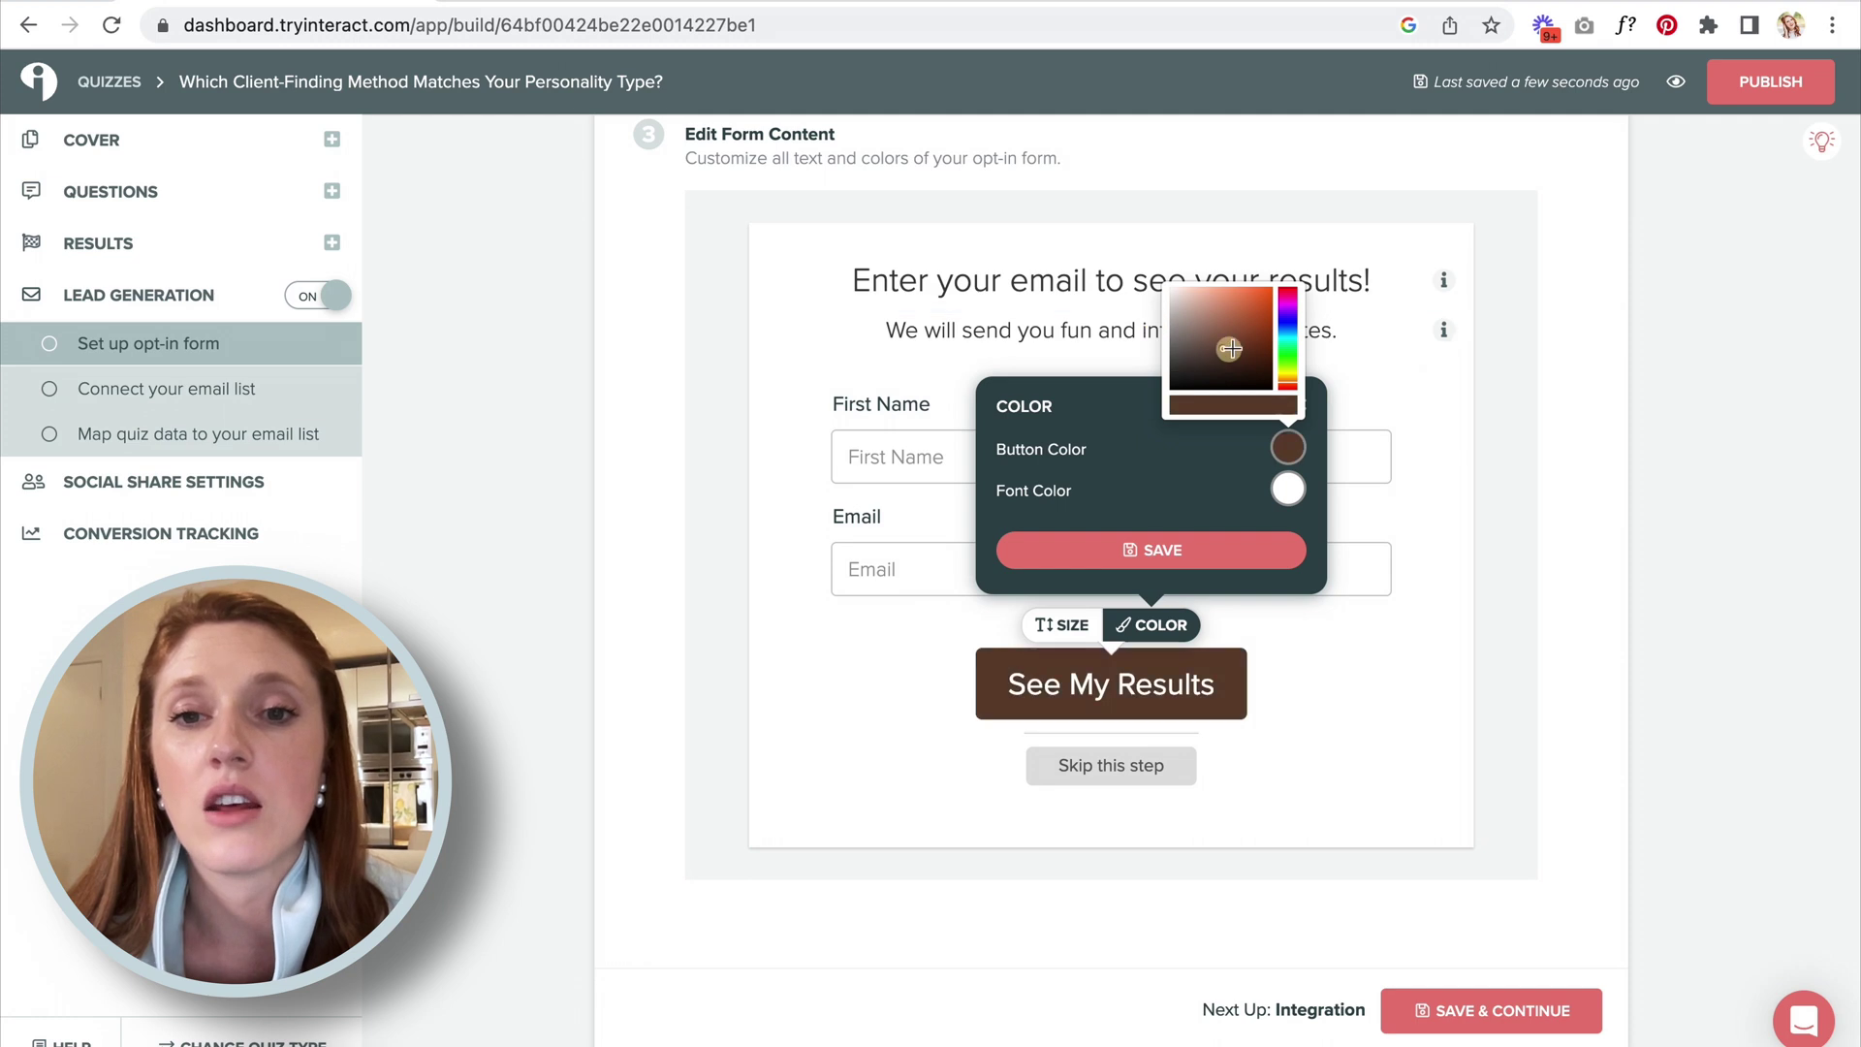
mouse_move(1231, 349)
left_mouse_down()
mouse_move(1202, 319)
mouse_move(1178, 377)
left_mouse_up()
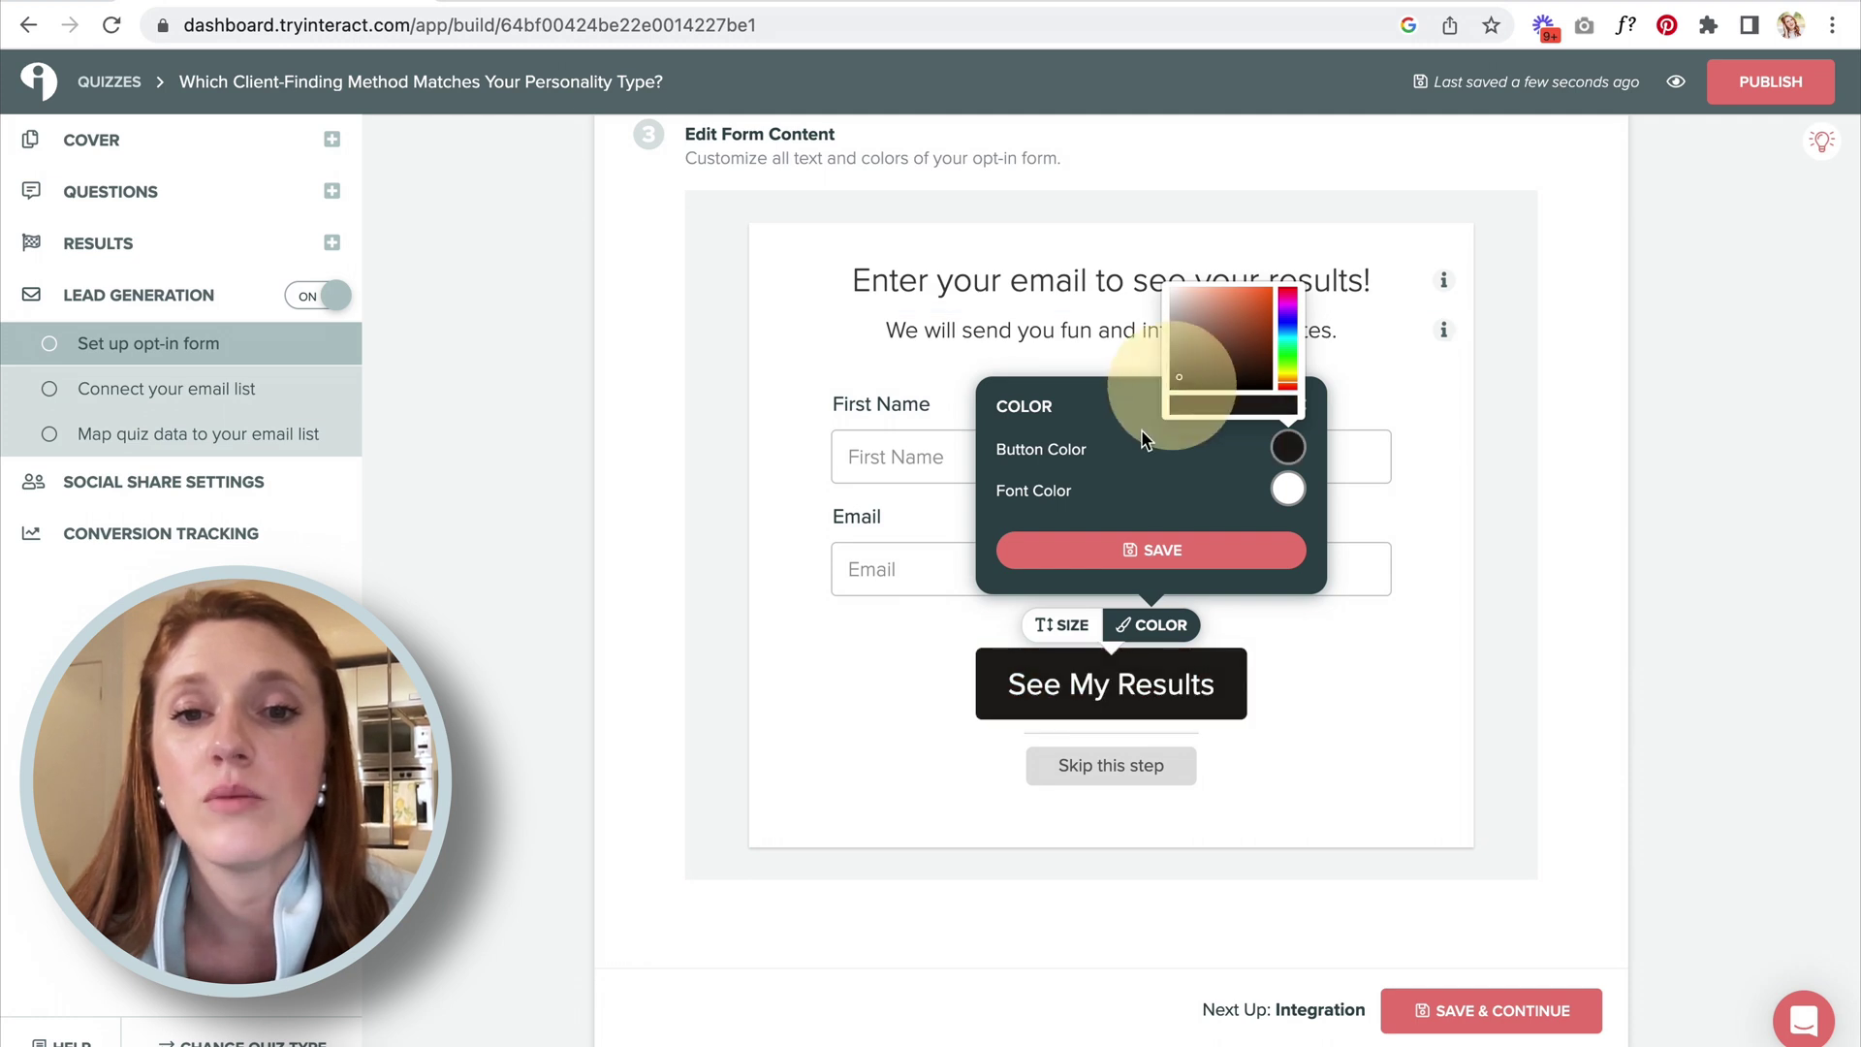
left_click(1117, 472)
left_click(1134, 550)
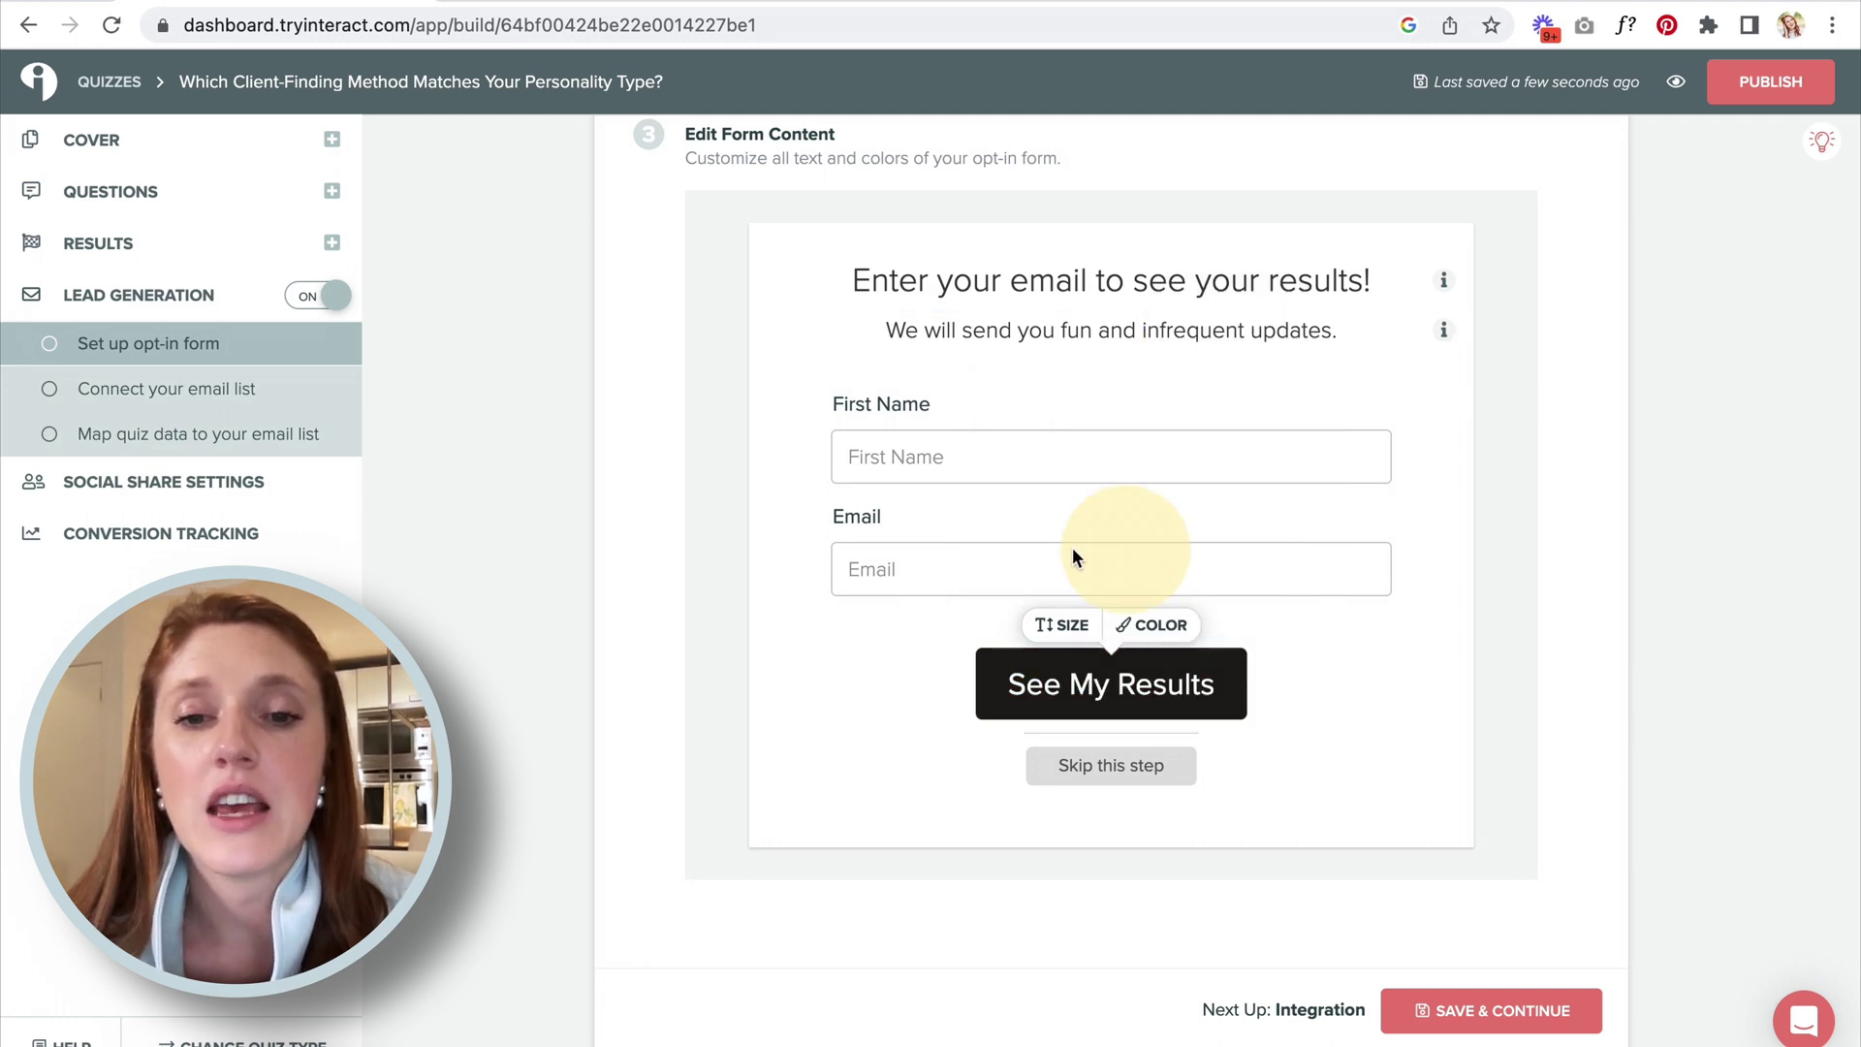
scroll(485, 570, "down", 3)
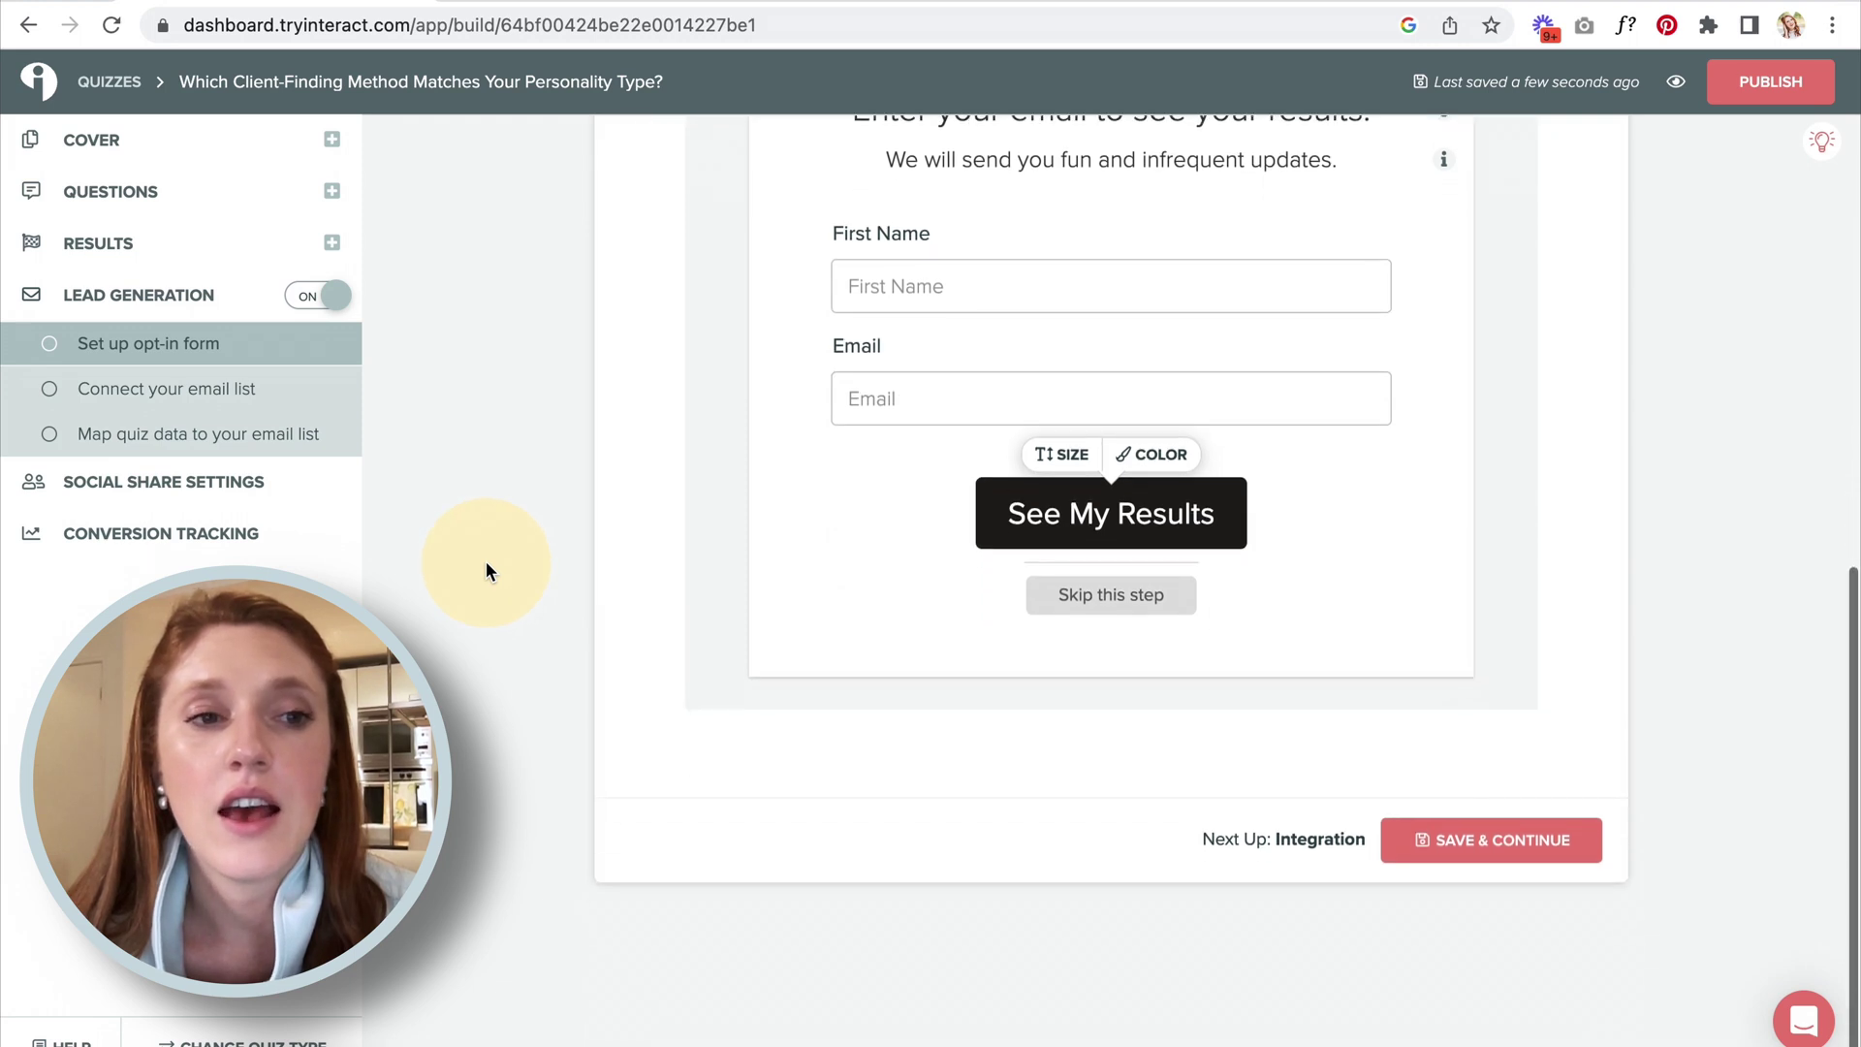
left_click(1504, 839)
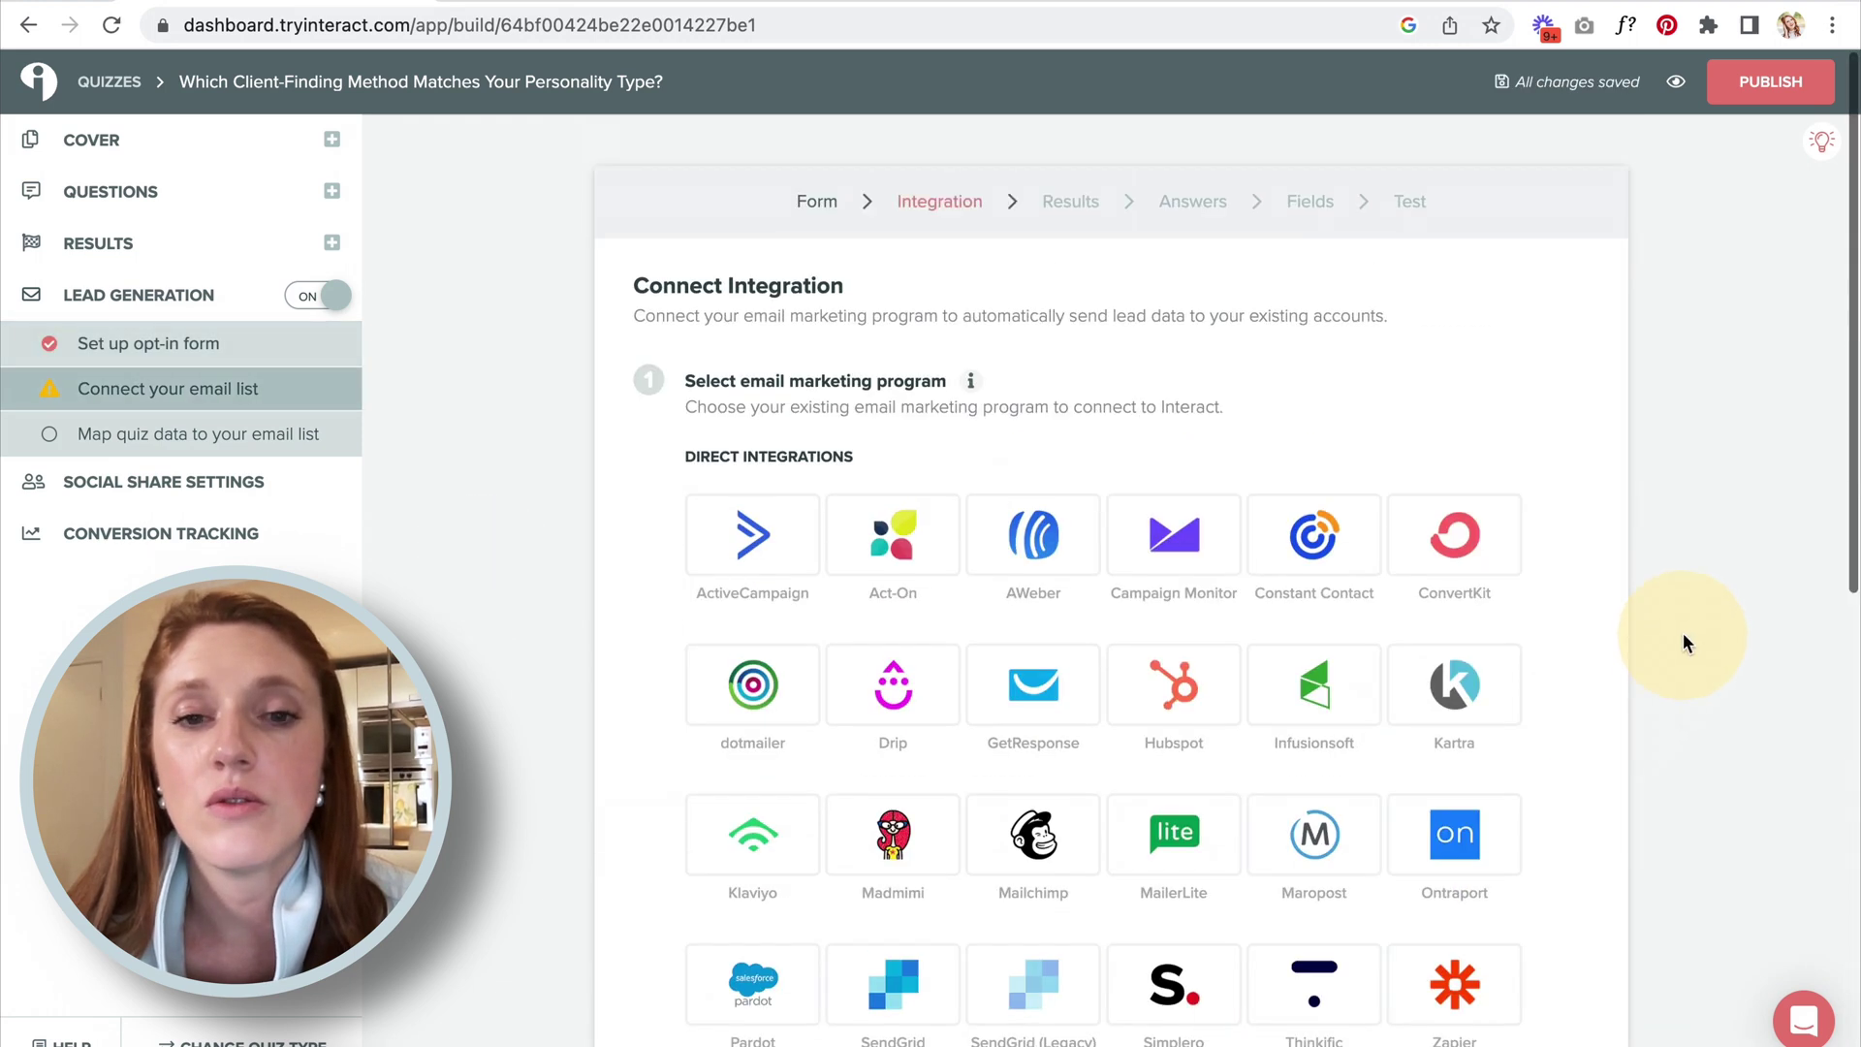
Look through the available direct integrations and connect ConvertKit as the quiz's email marketing program.
scroll(467, 460, "down", 1)
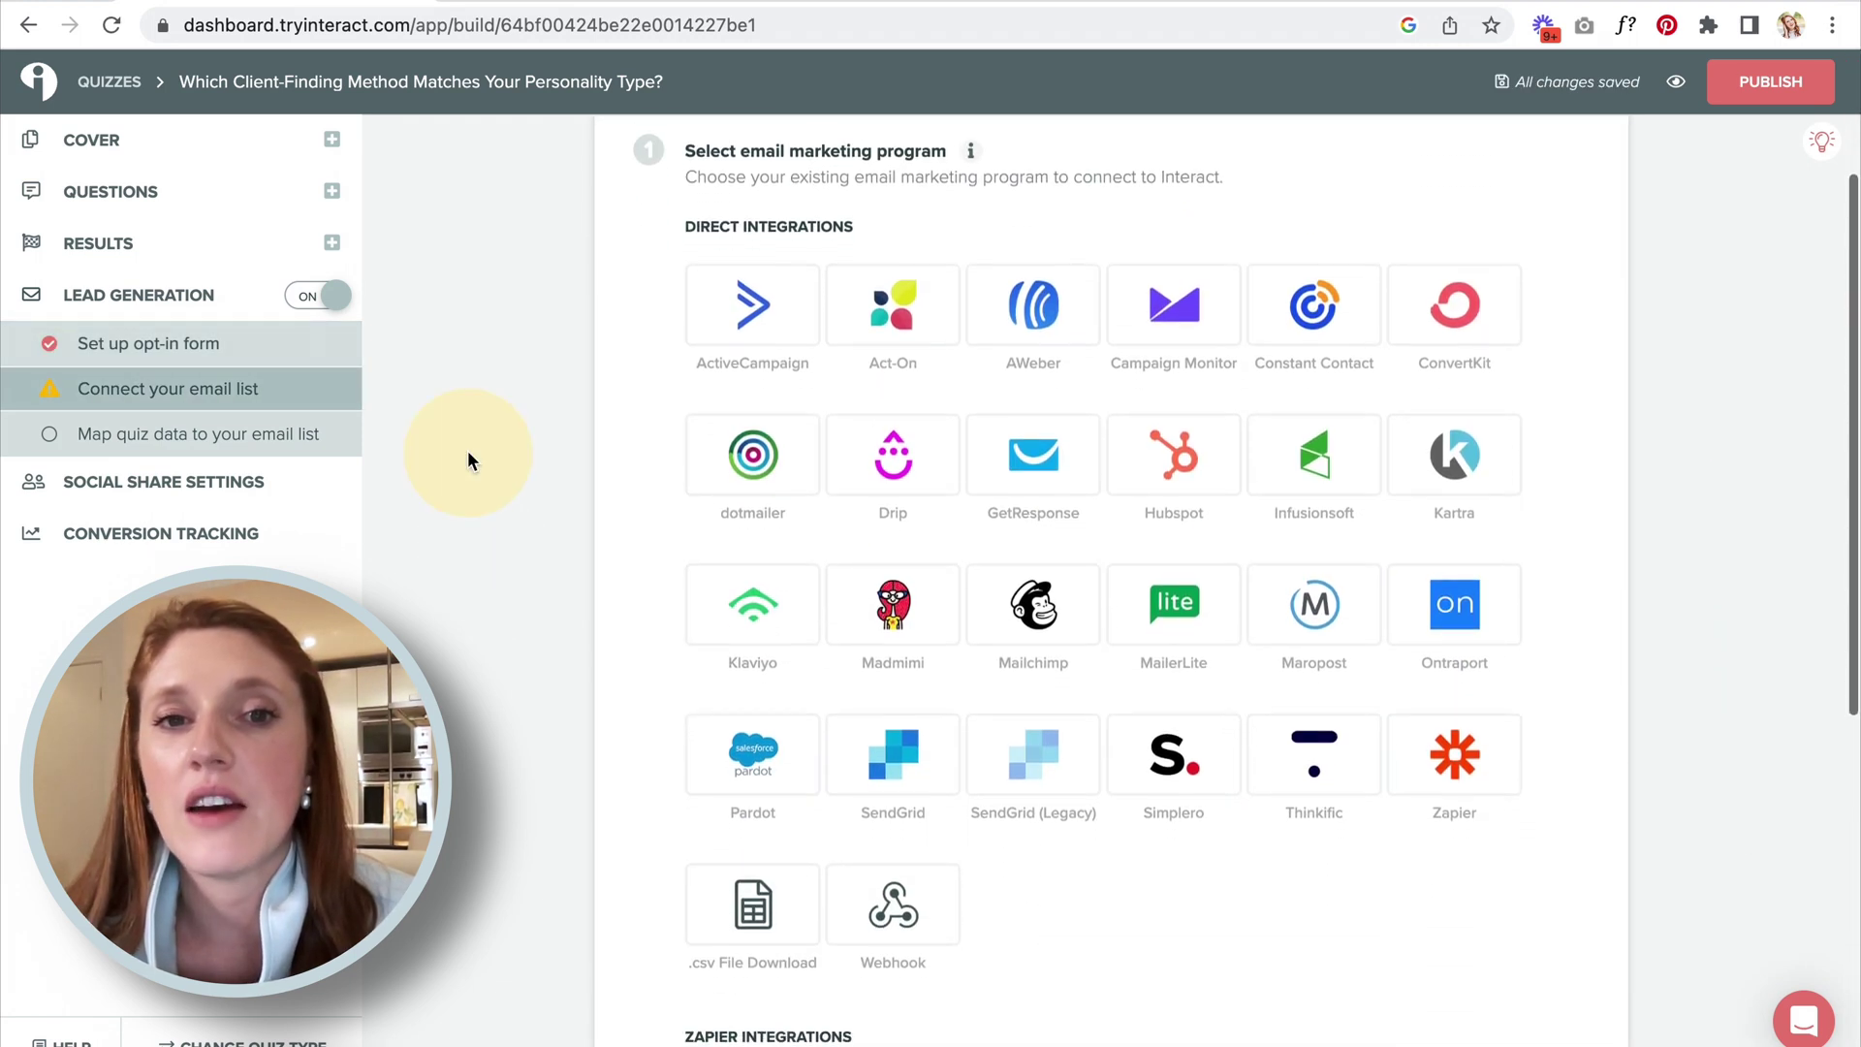
scroll(1774, 364, "up", 2)
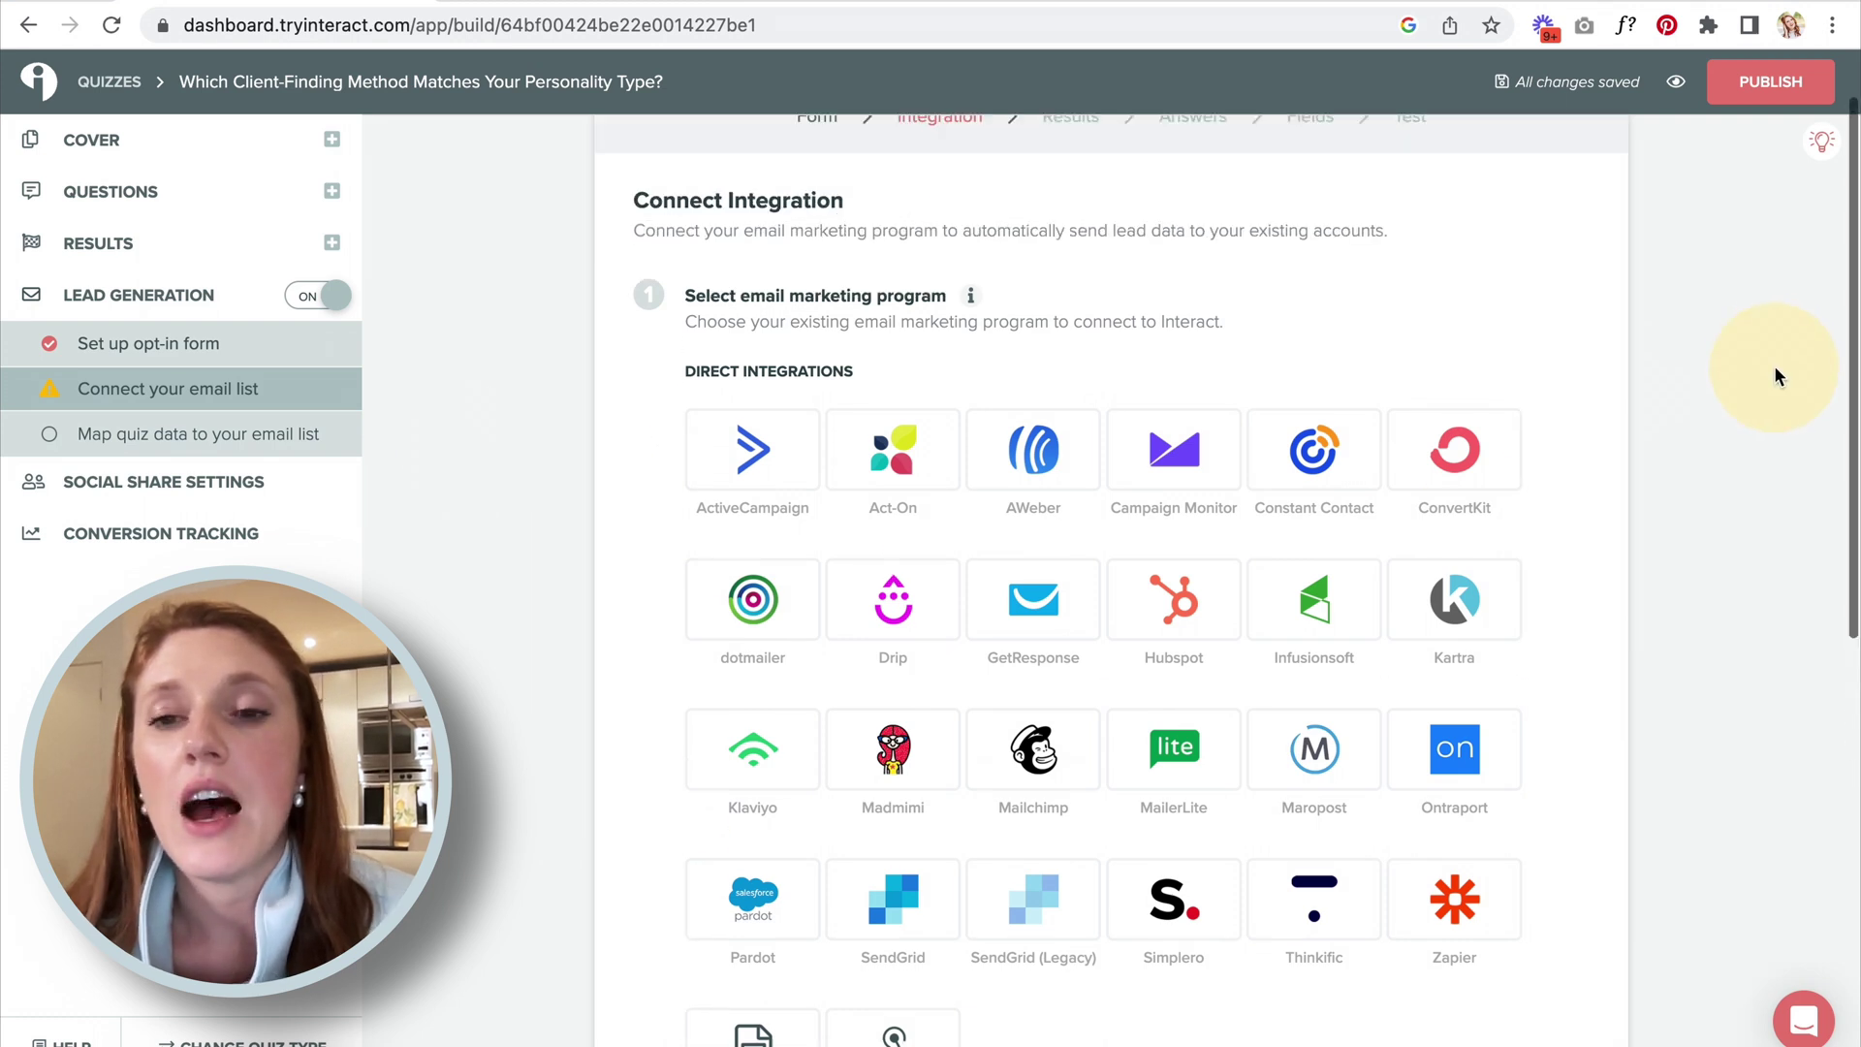
scroll(1774, 365, "down", 5)
scroll(1774, 364, "up", 5)
left_click(1454, 534)
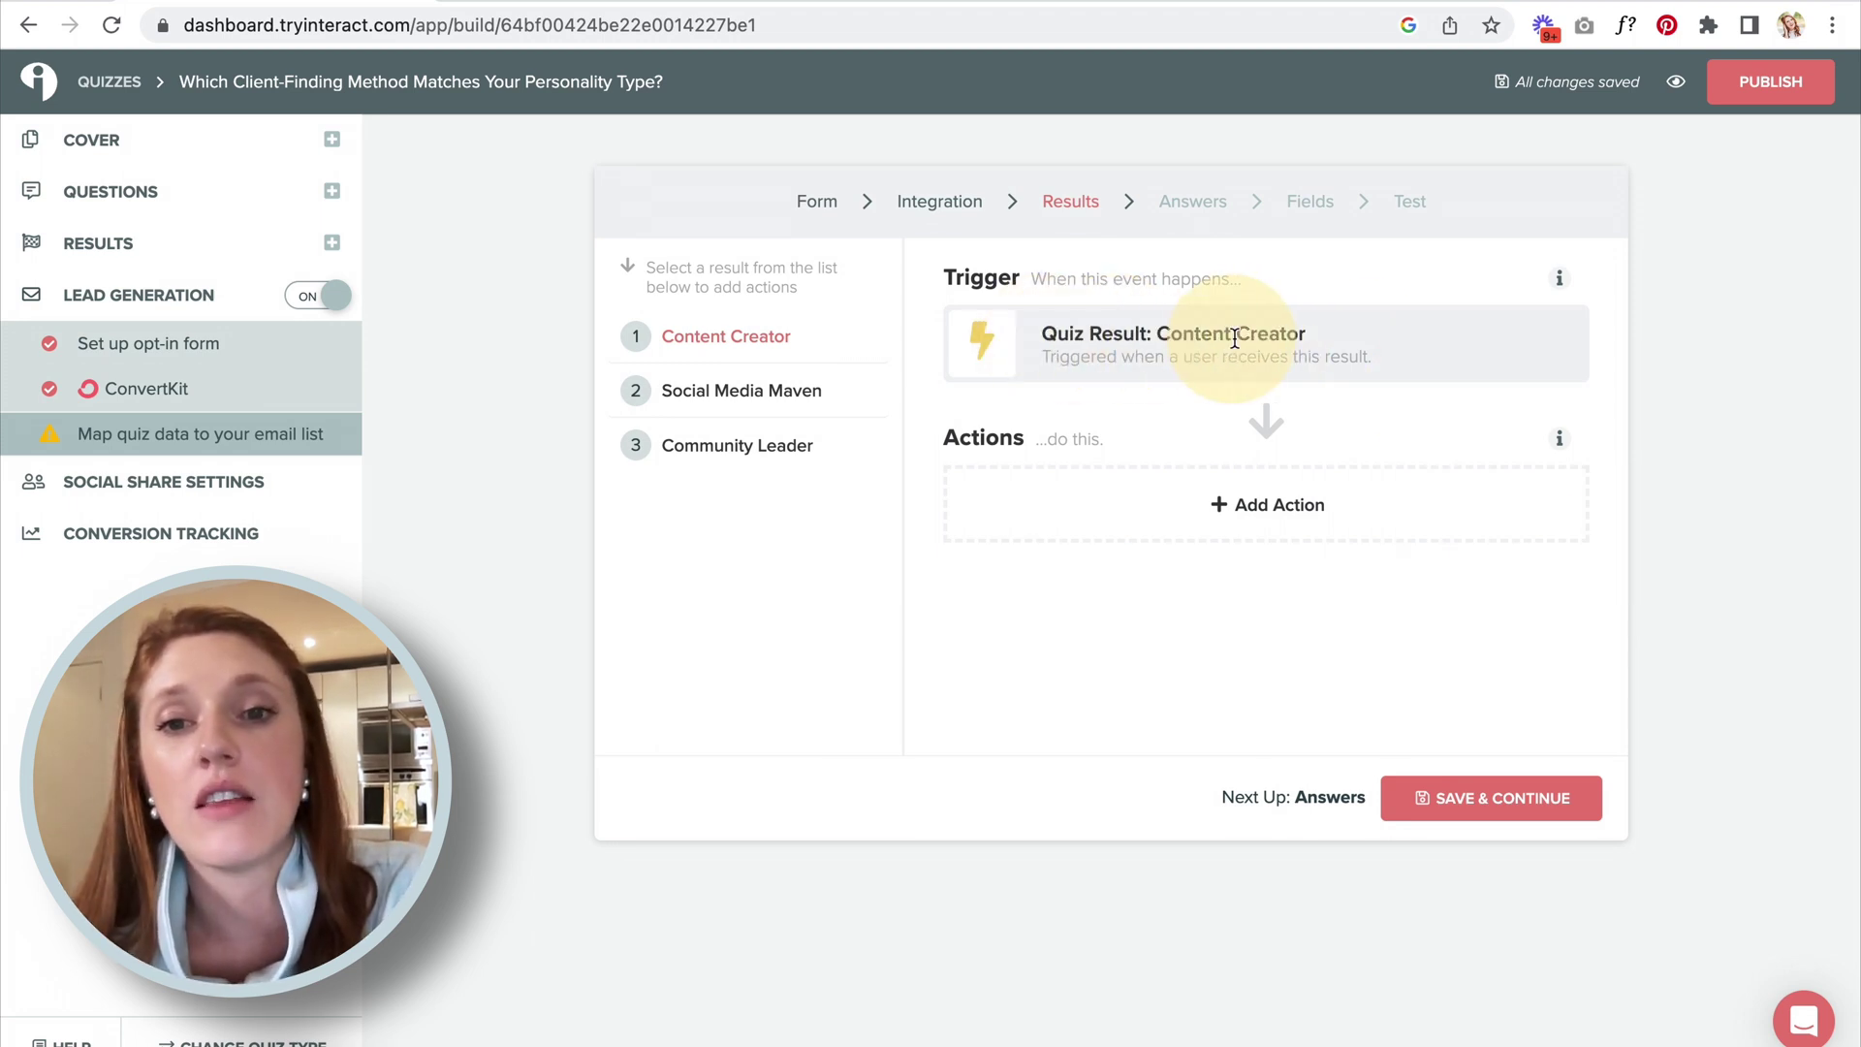
Review the ConvertKit actions offered for the Content Creator result, and continue to the answer mapping without adding one.
left_click(1274, 504)
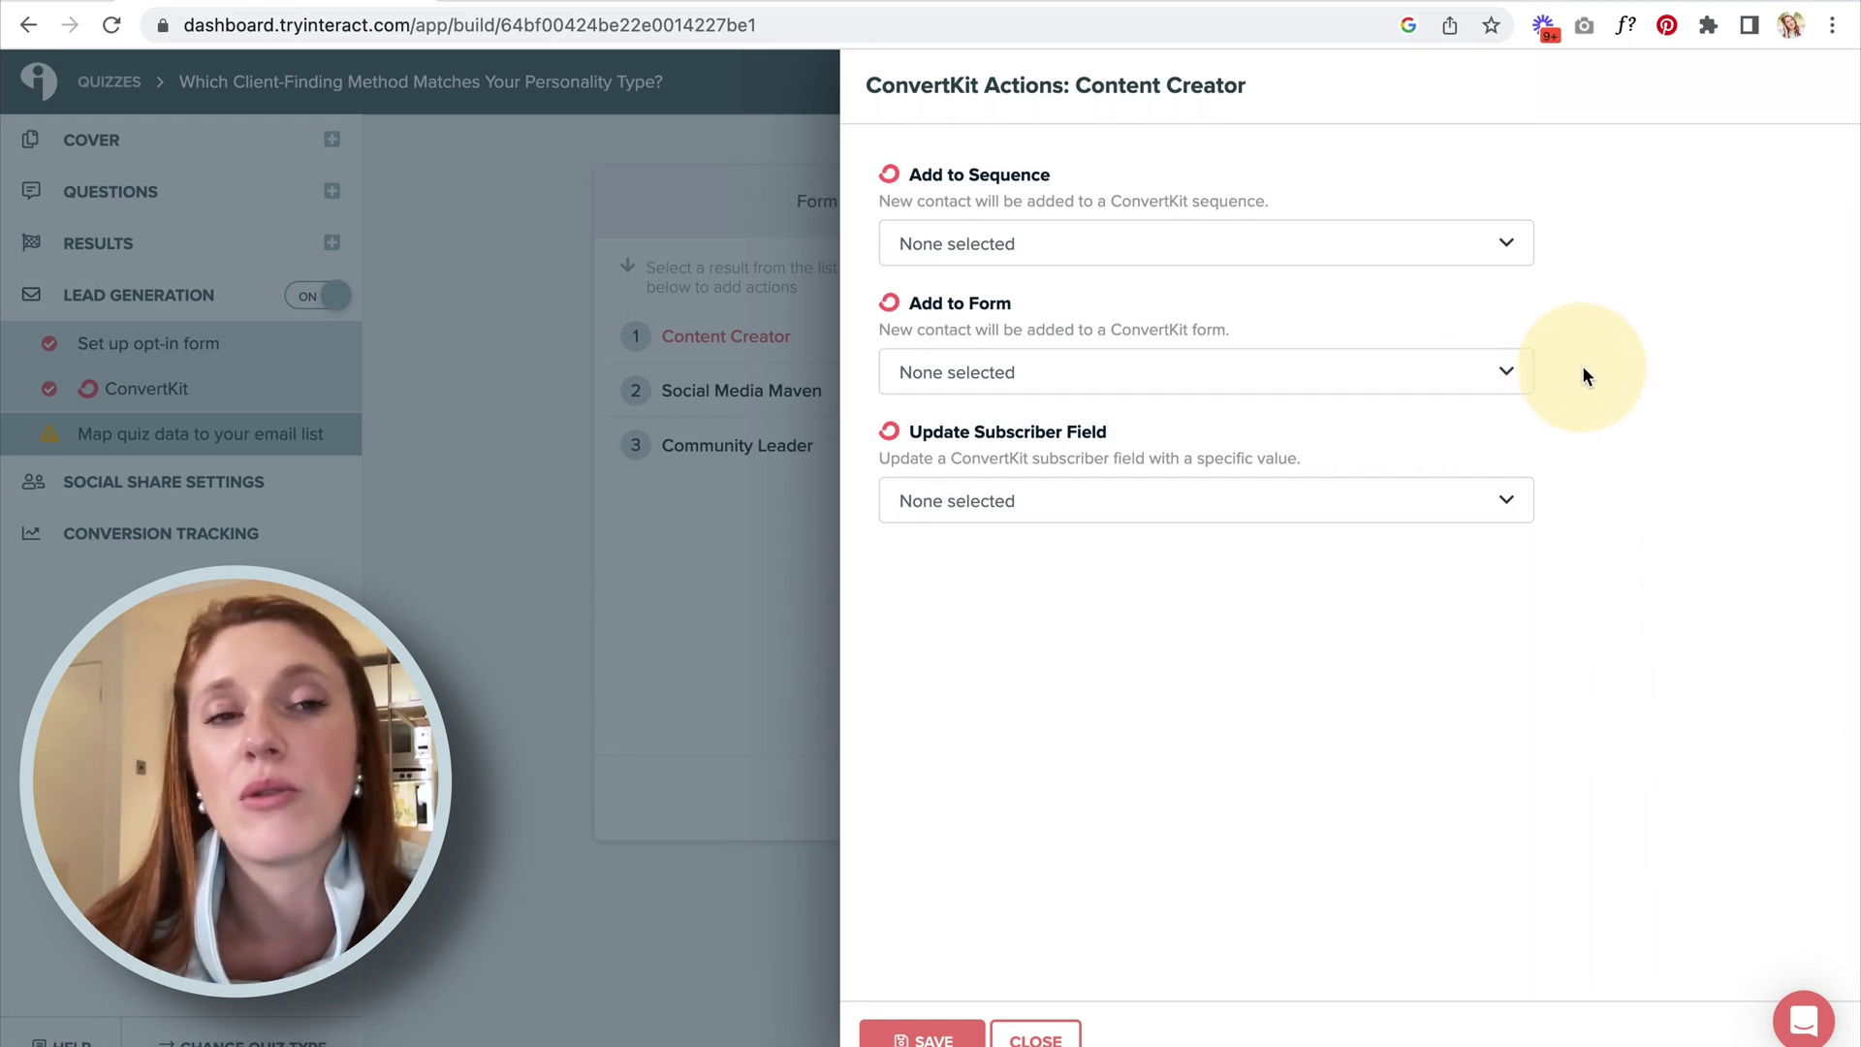
left_click(1461, 805)
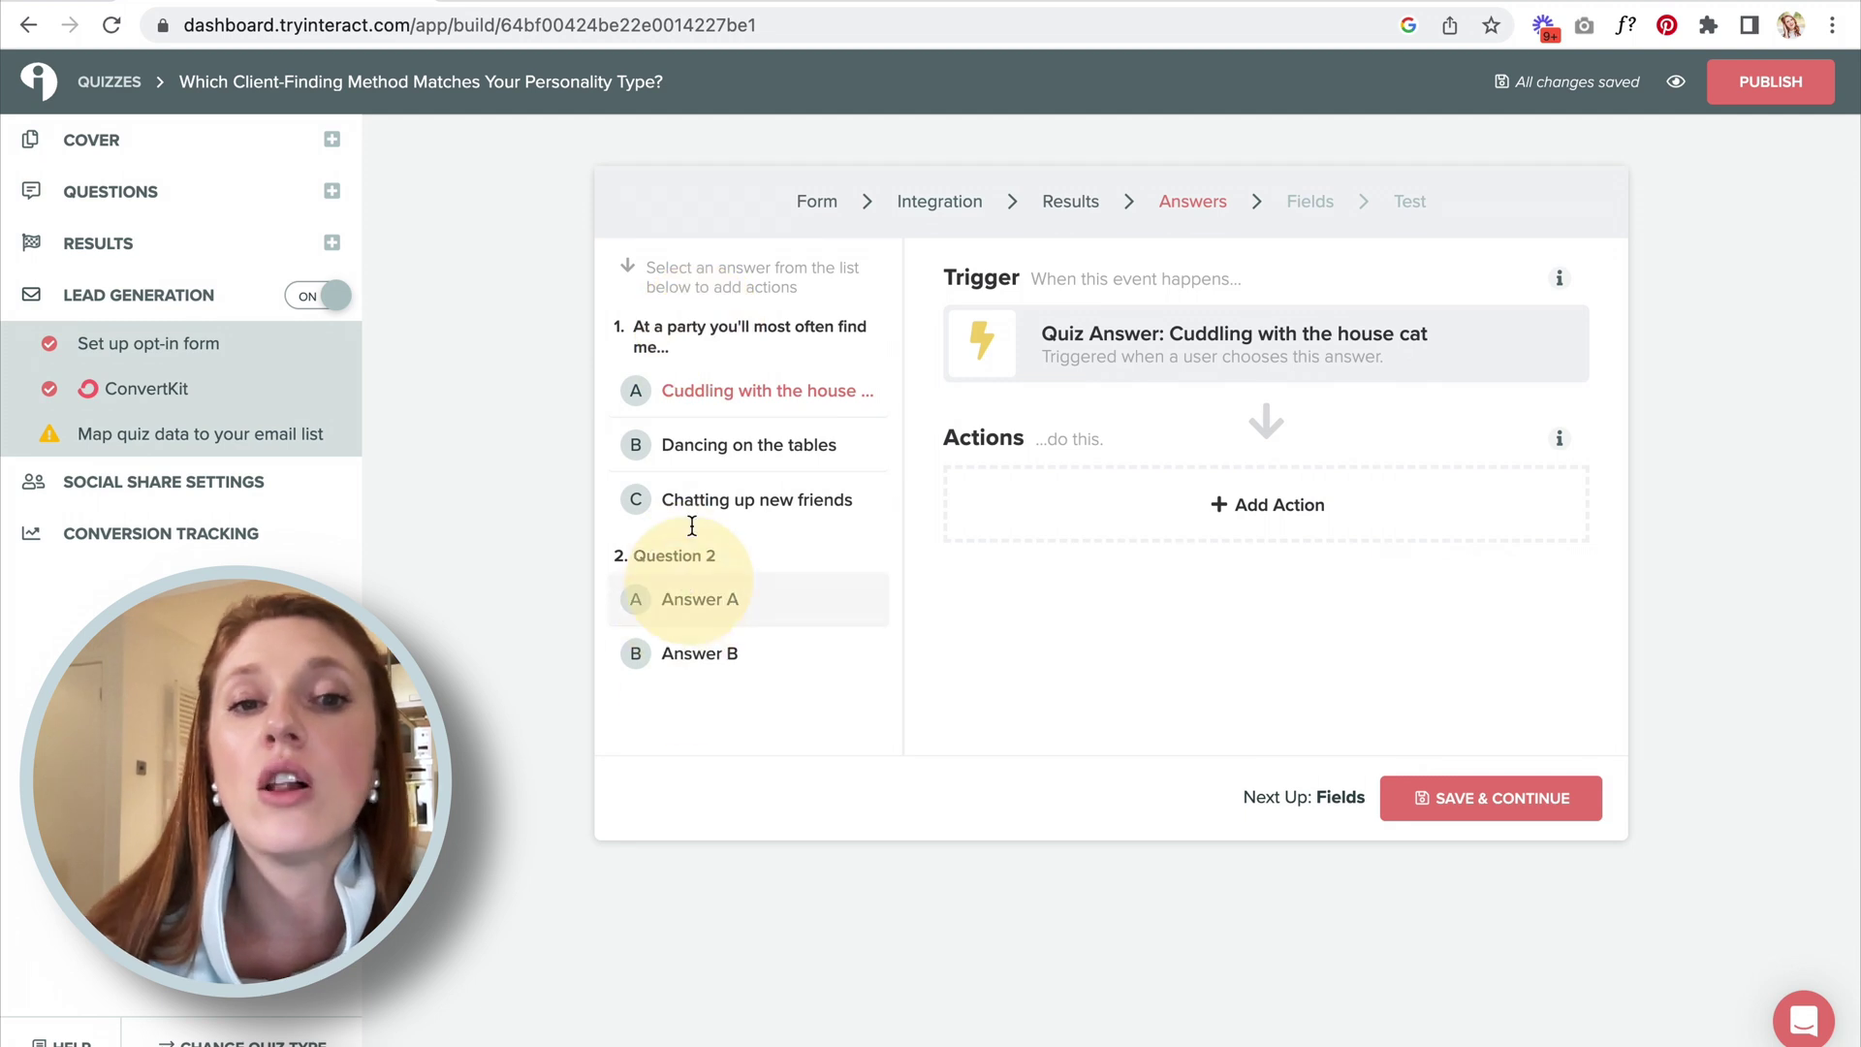
Review the ConvertKit actions offered for the "Dancing on the tables" answer, and continue to the form field mapping without adding one.
left_click(715, 448)
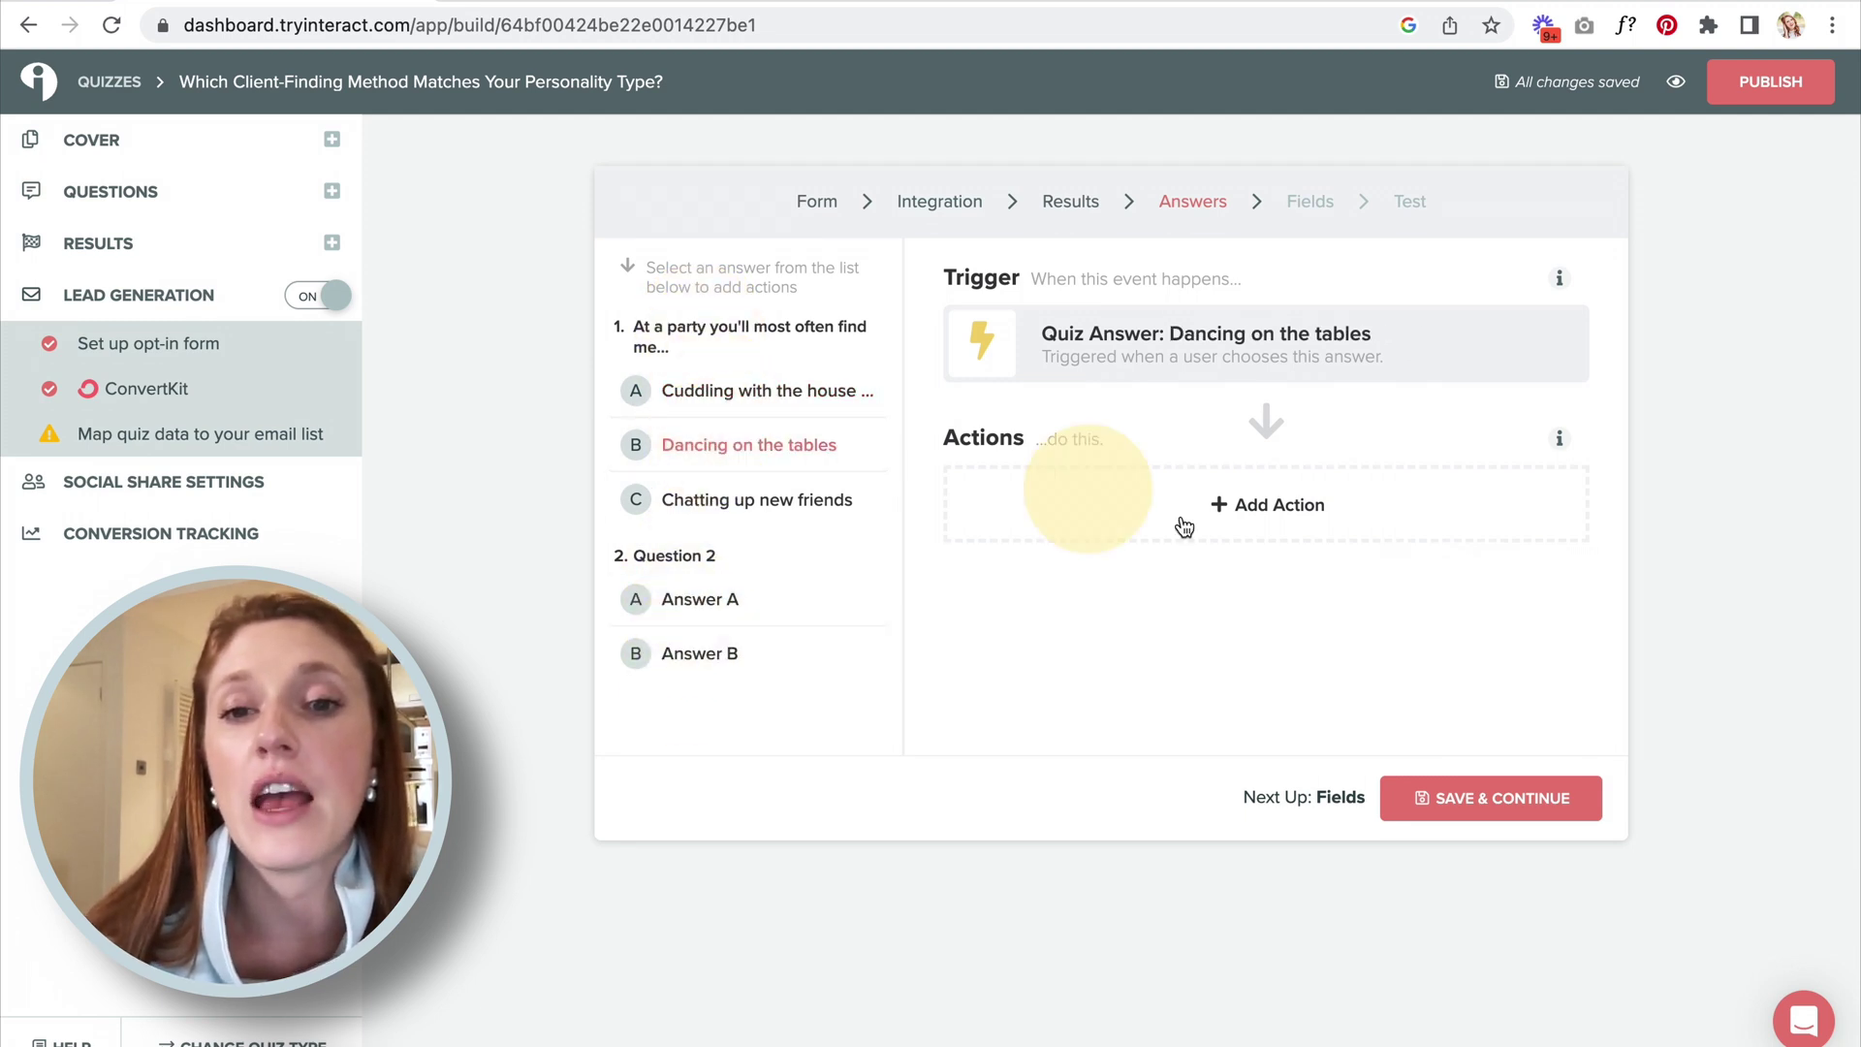
left_click(1266, 504)
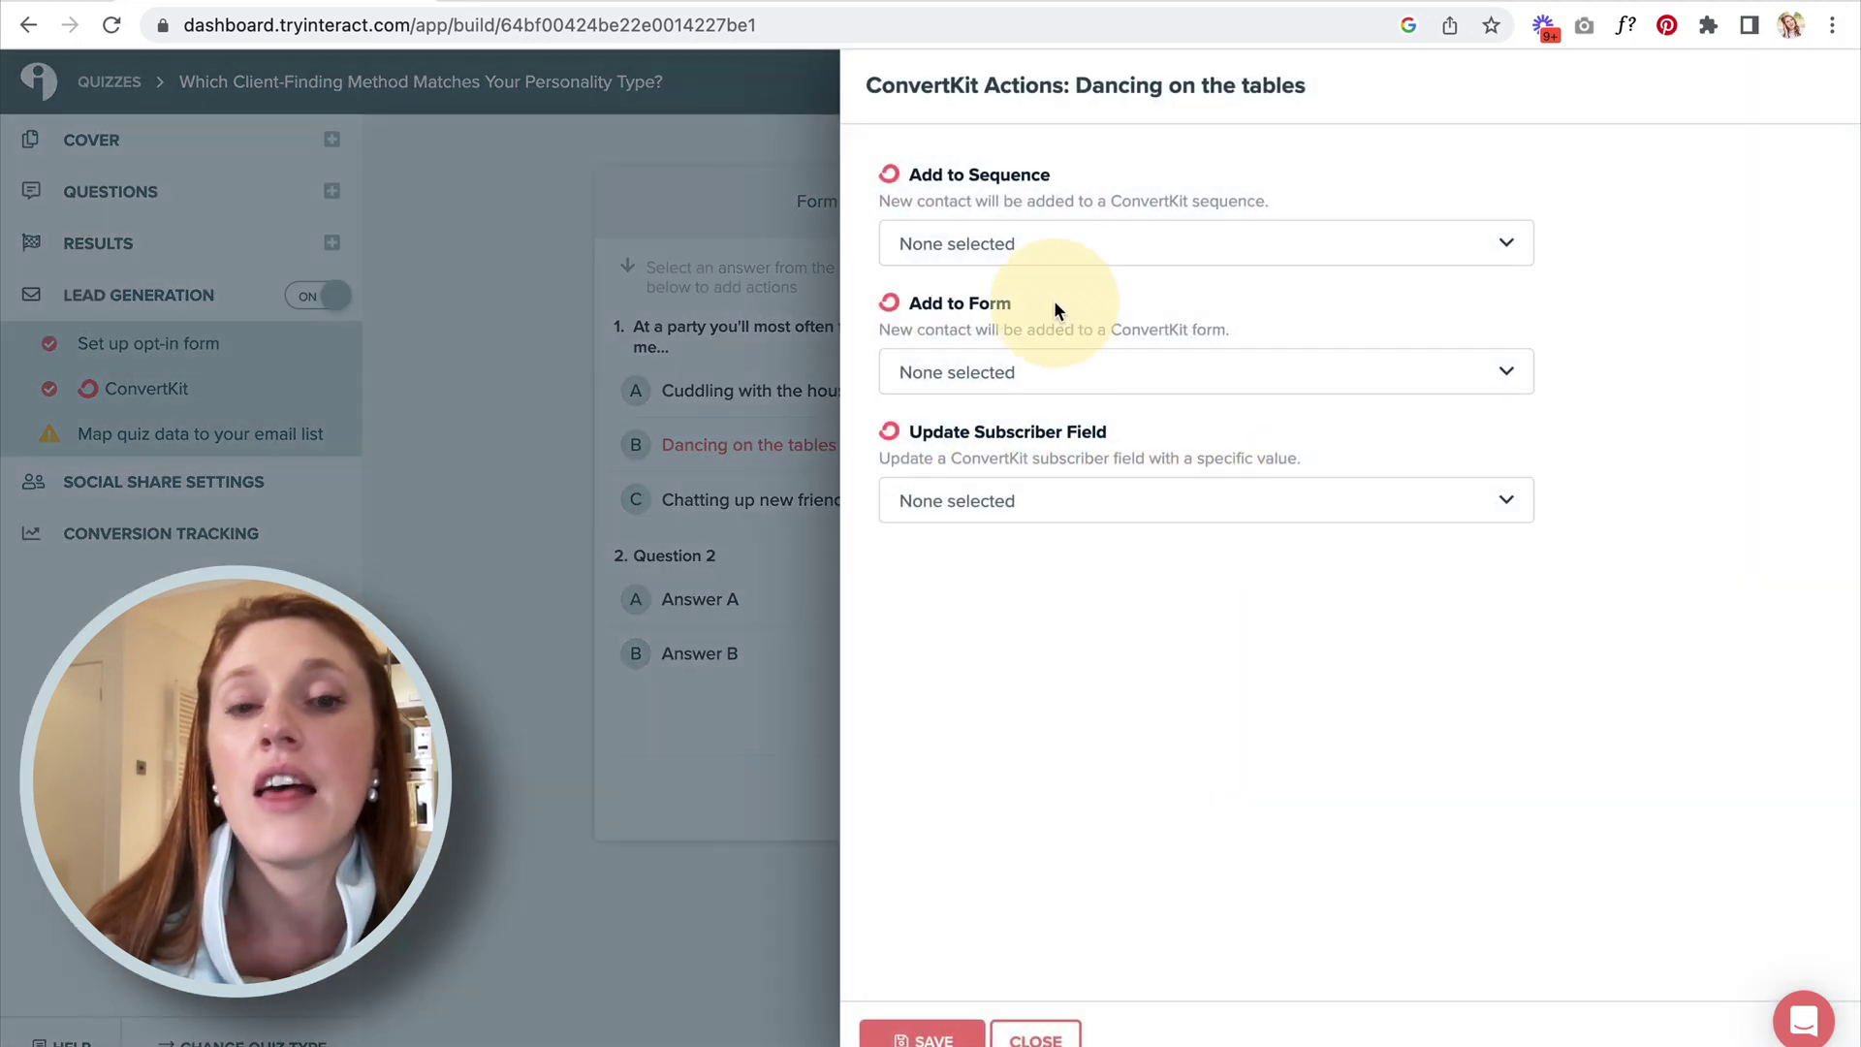
left_click(1034, 1039)
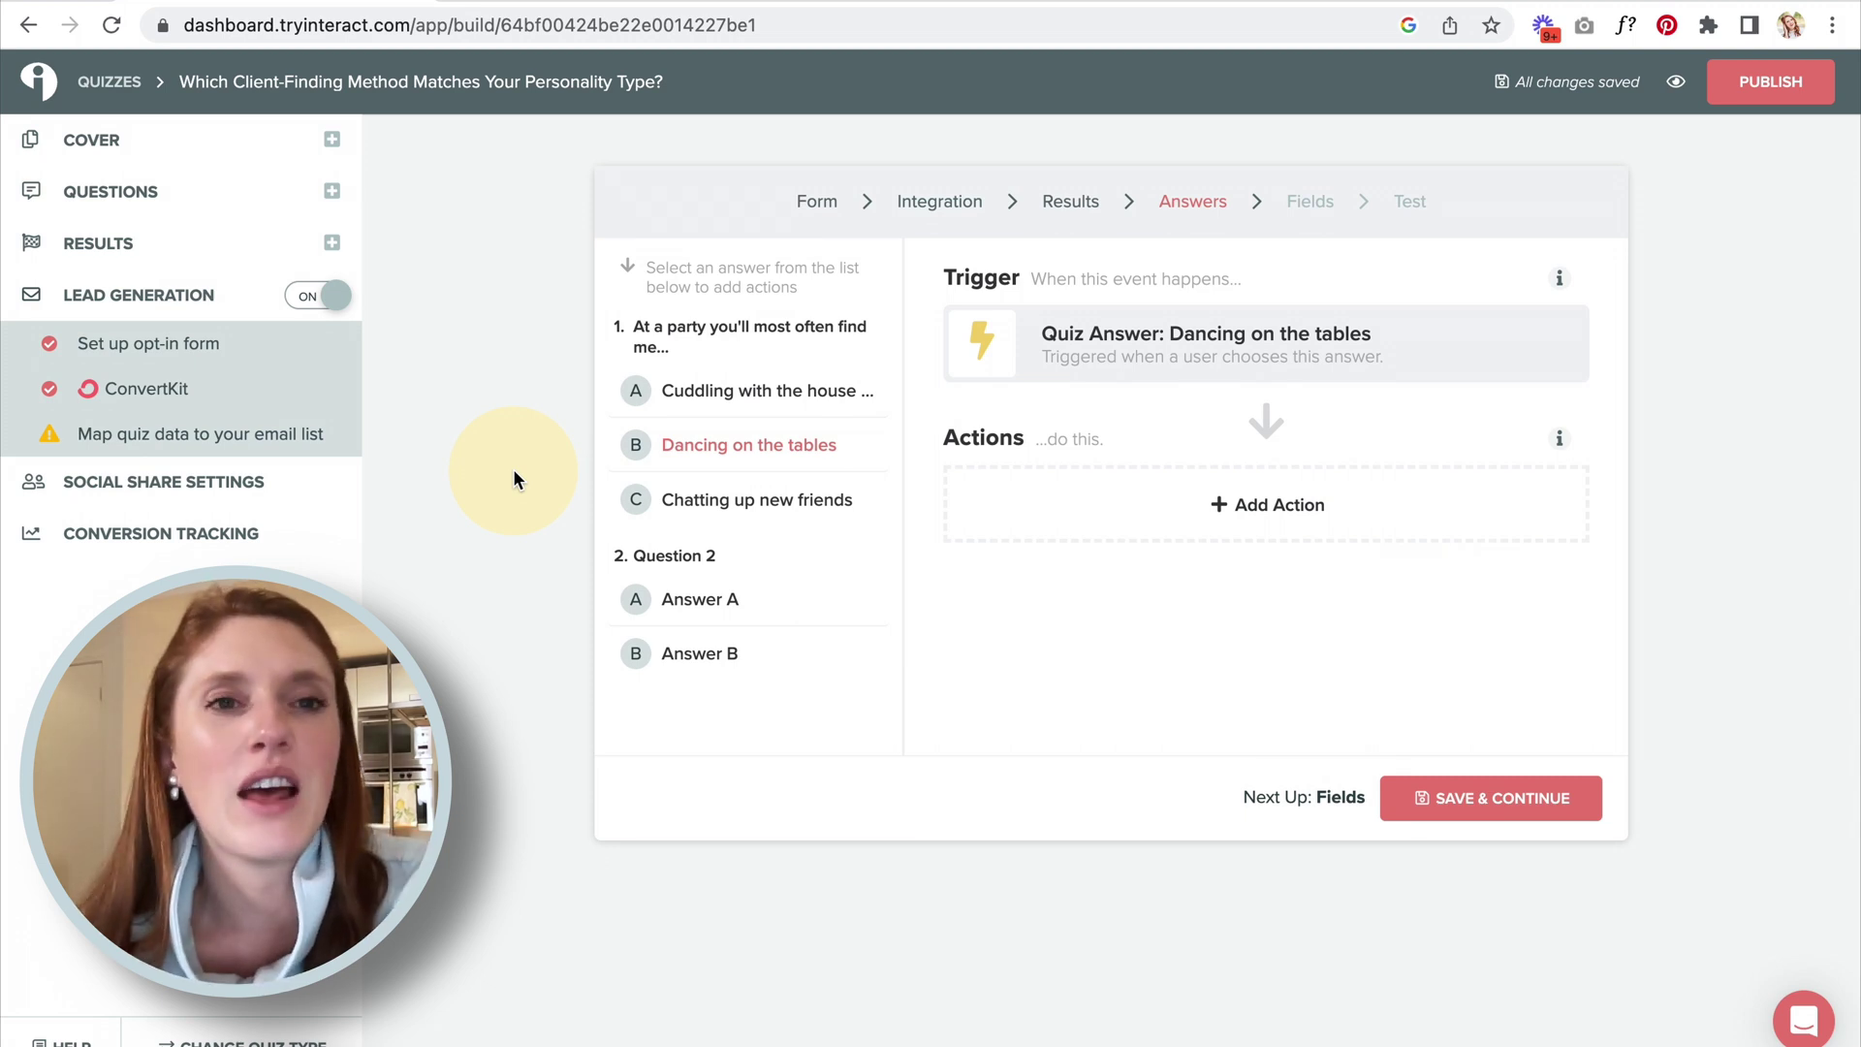
left_click(1212, 509)
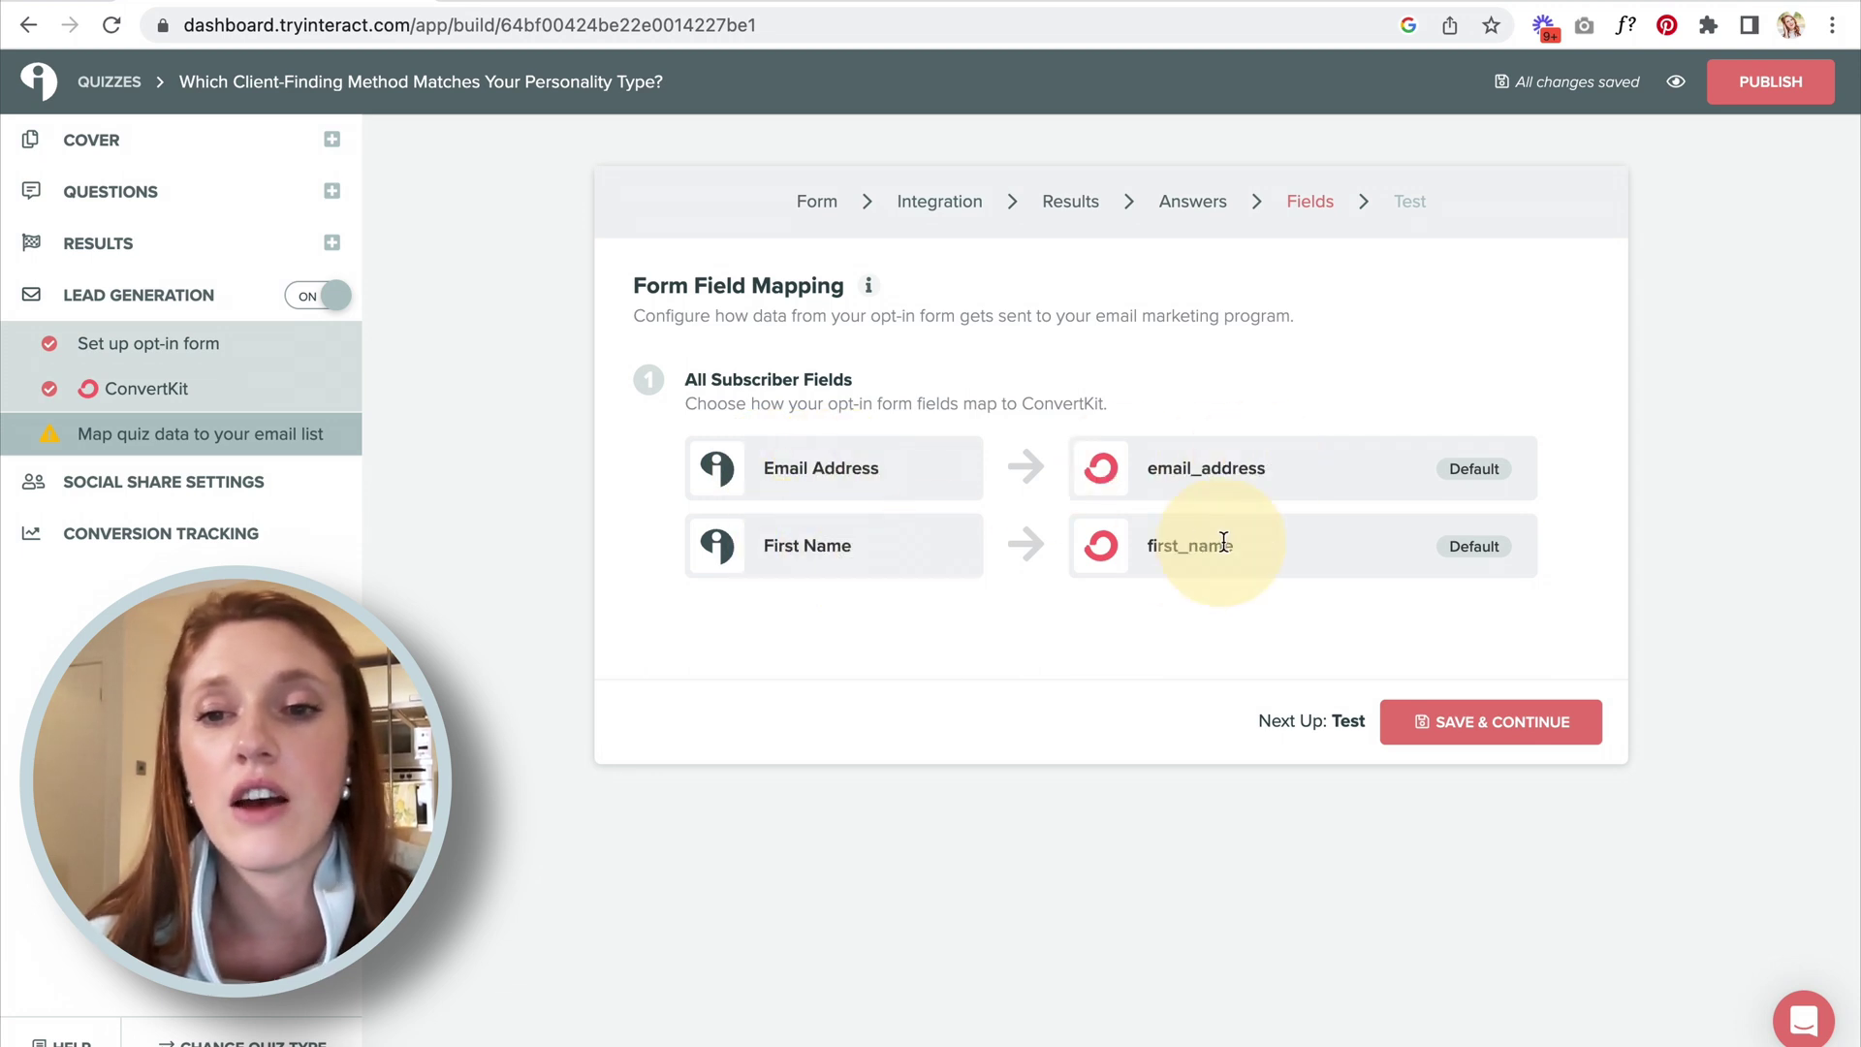
Save the default form field mapping, and try sending a test lead with a first name and the Content Creator result to the ConvertKit list.
left_click(1509, 725)
left_click(785, 456)
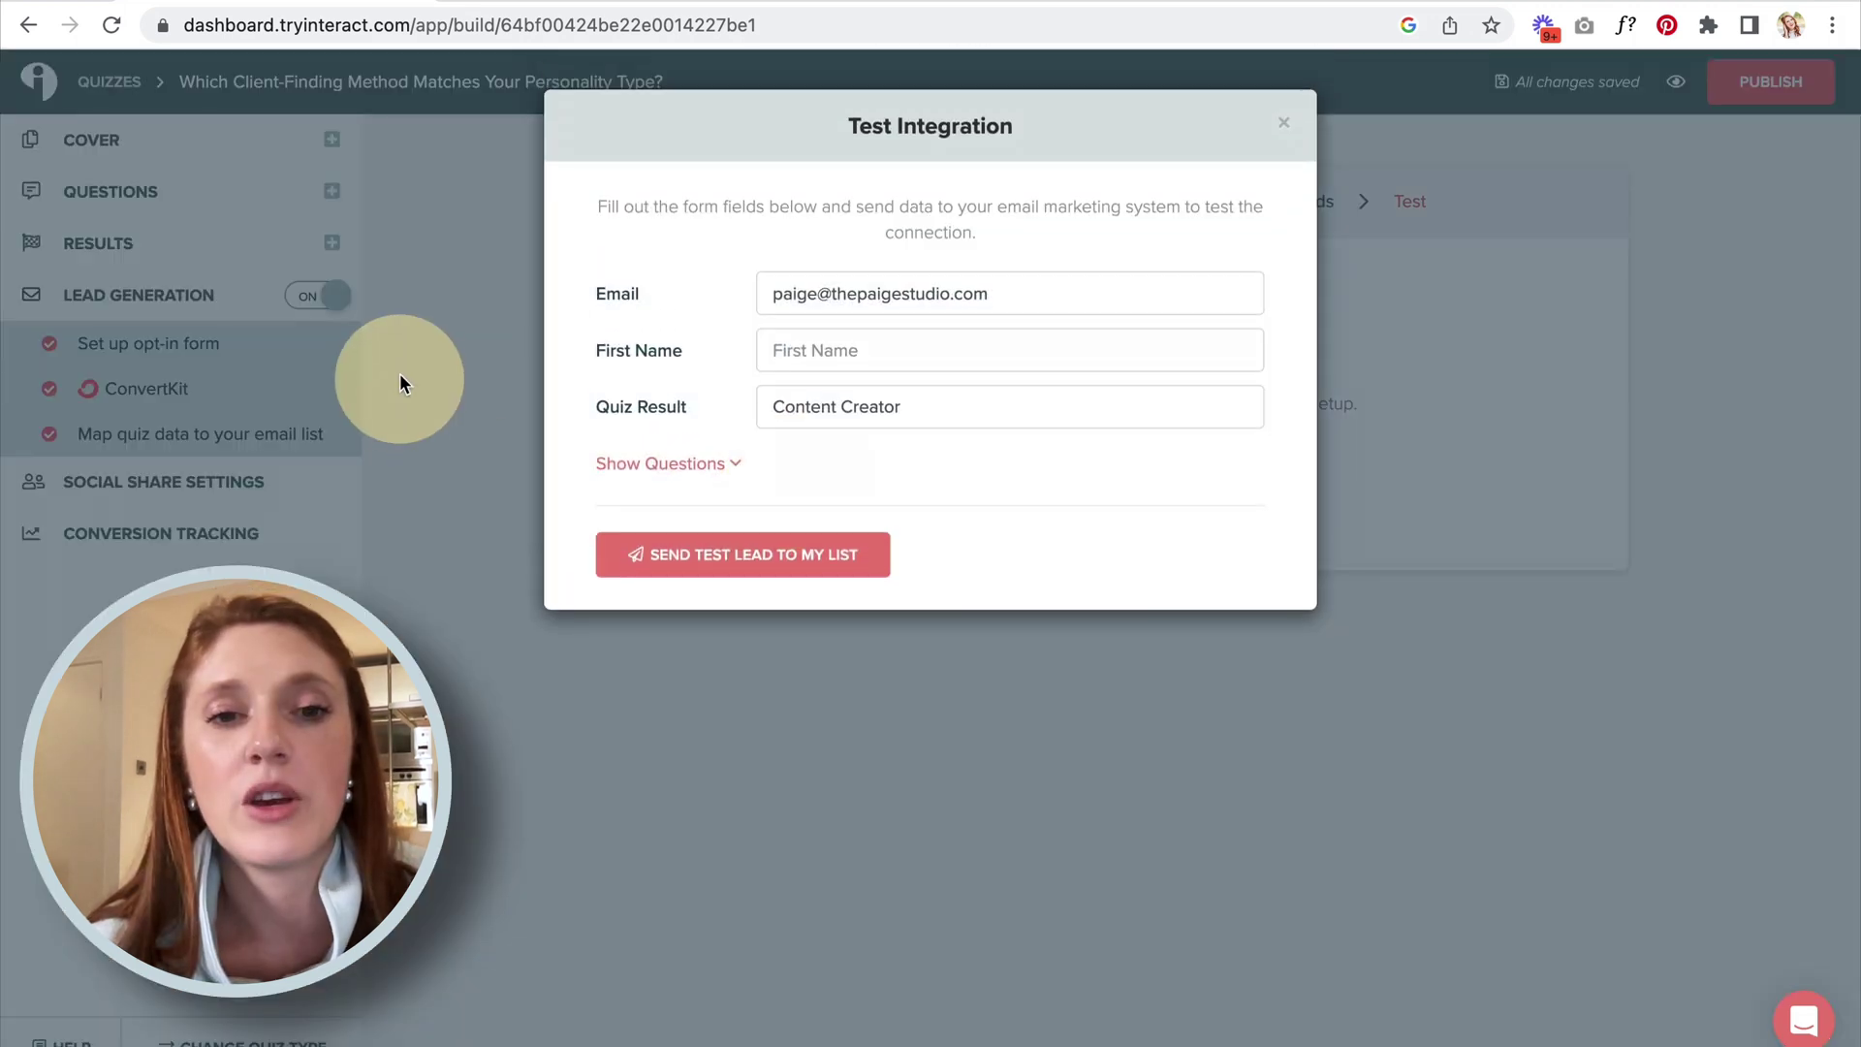
left_click(786, 361)
type("Paige")
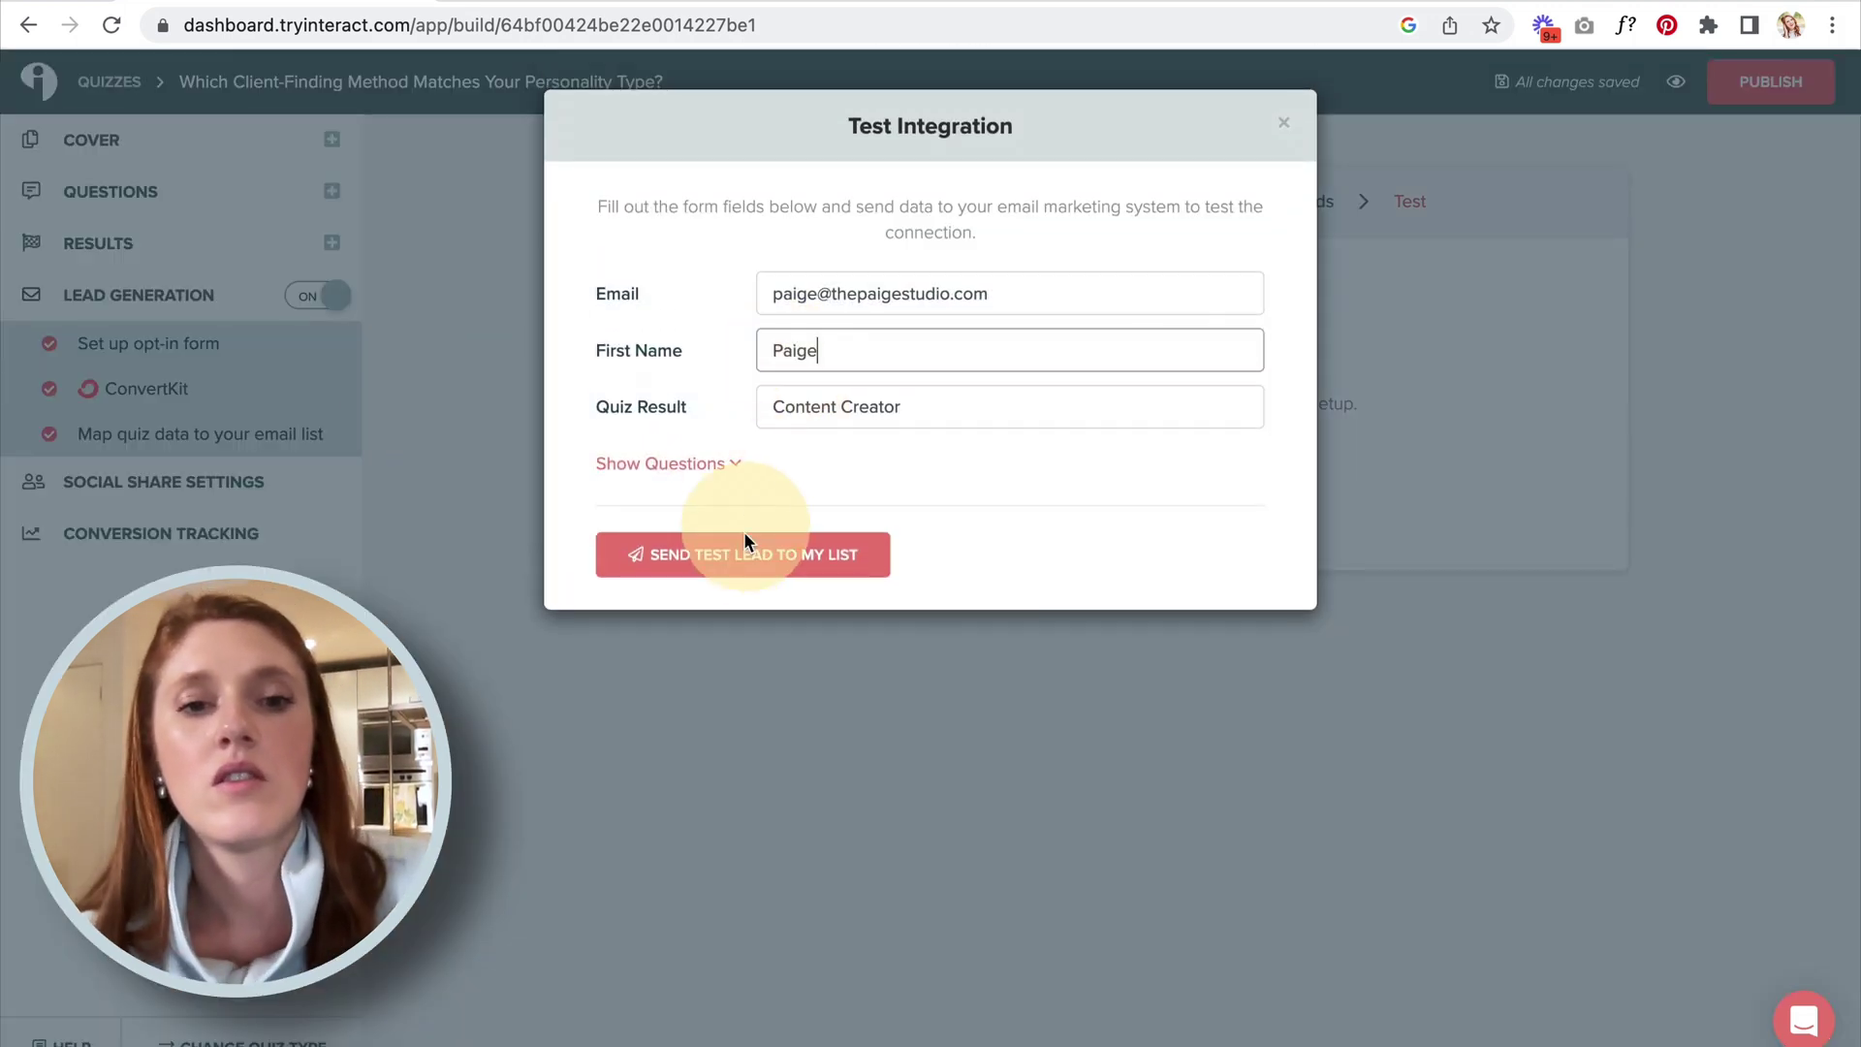
left_click(739, 556)
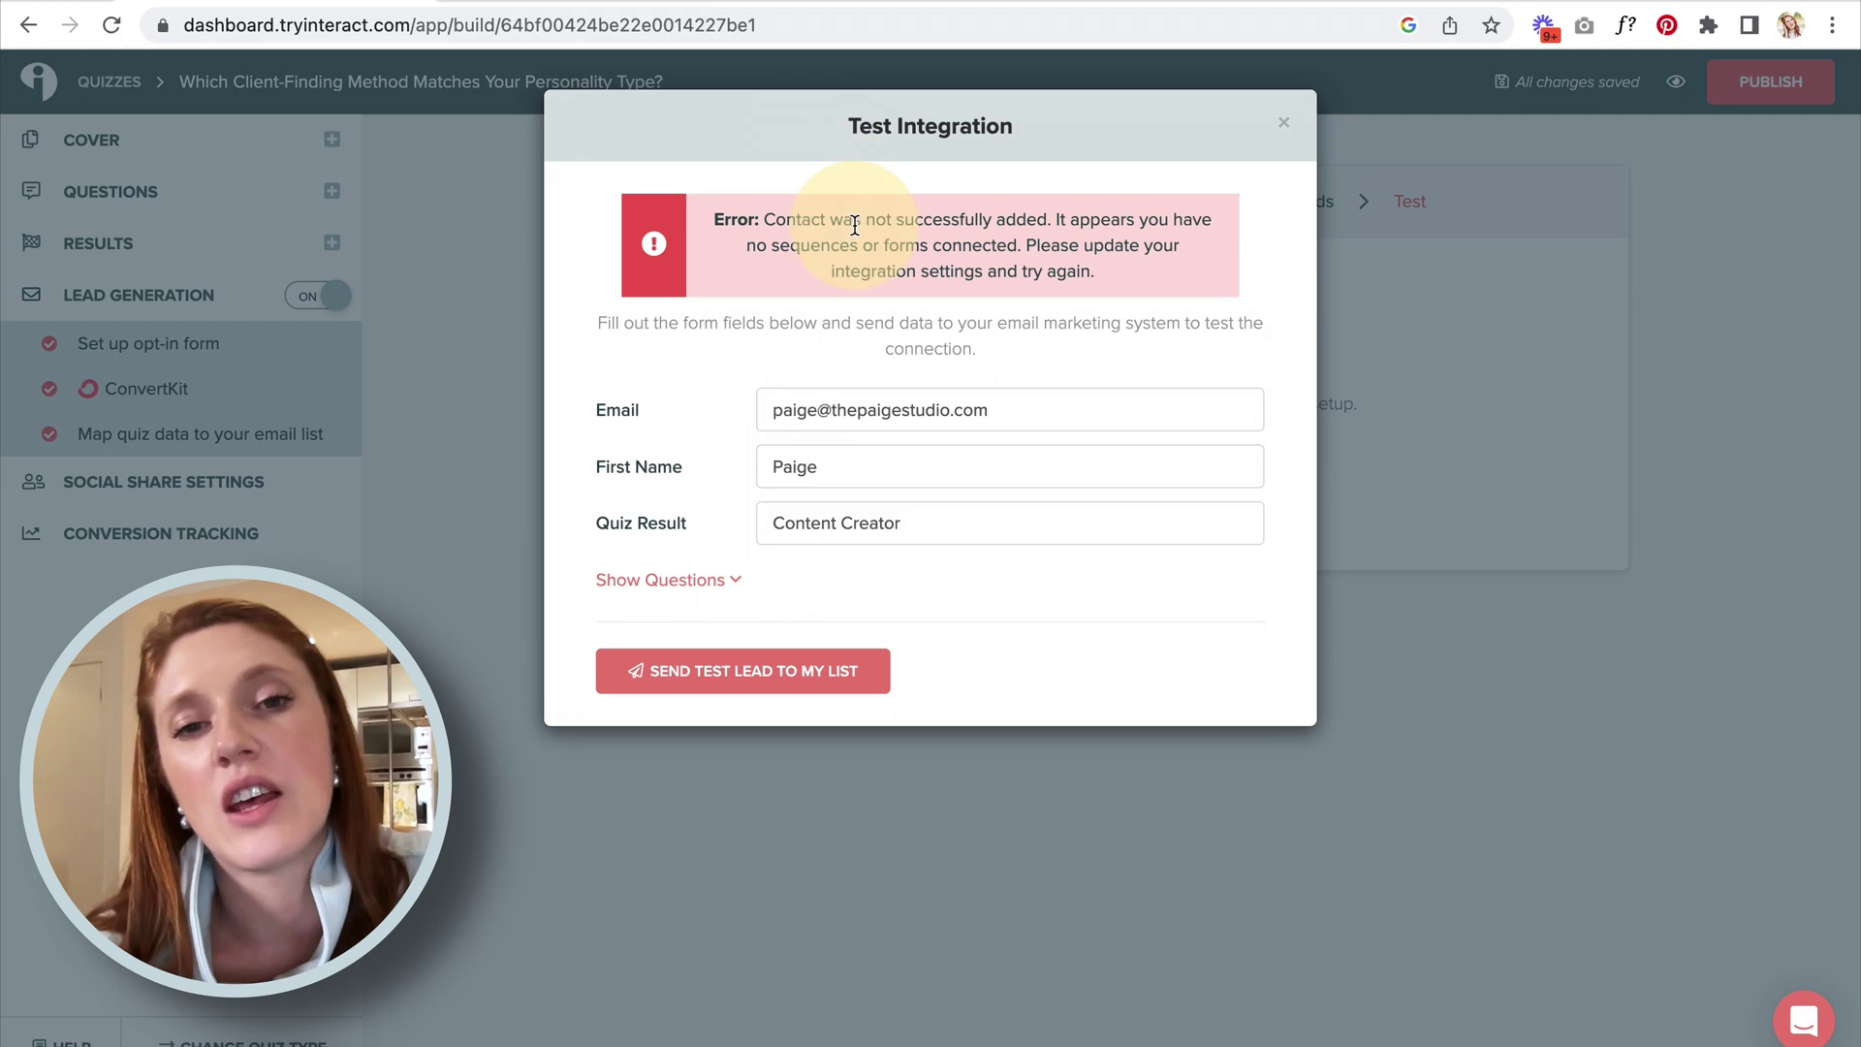
left_click(1286, 129)
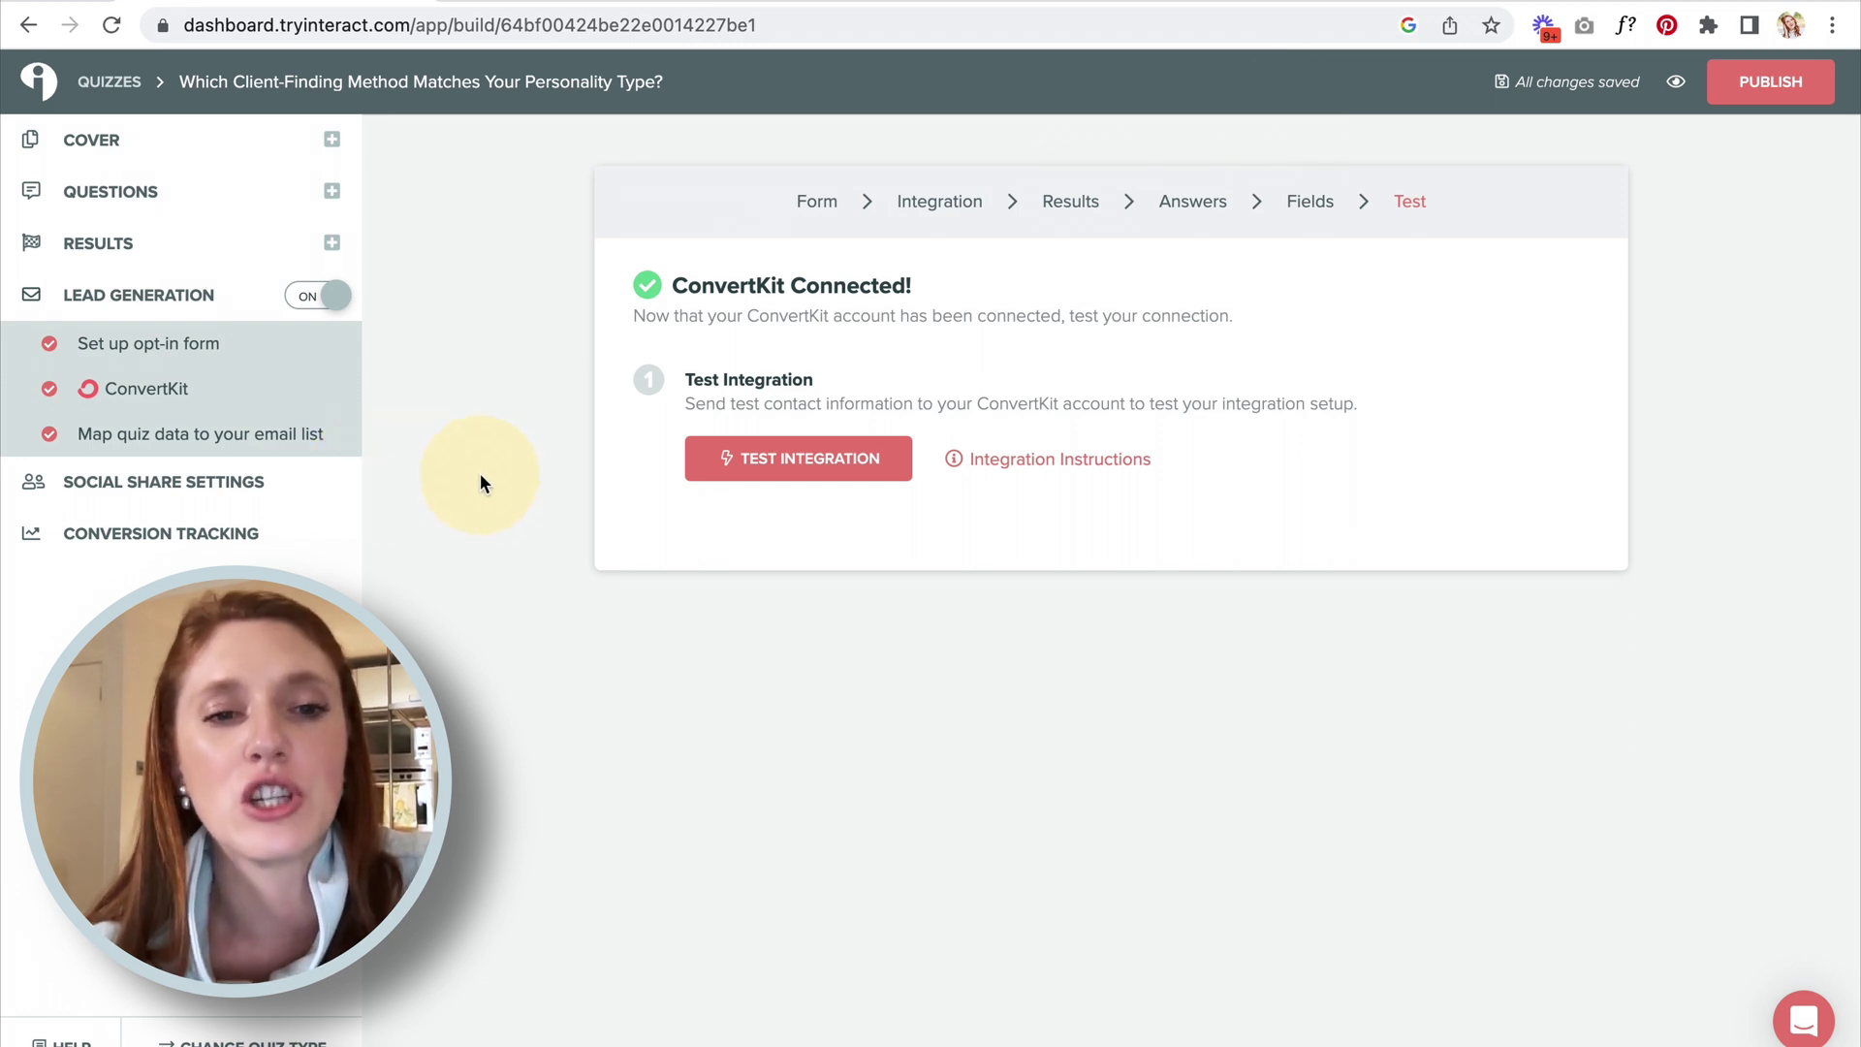
Publish the quiz and copy its iFrame embed code.
left_click(1754, 85)
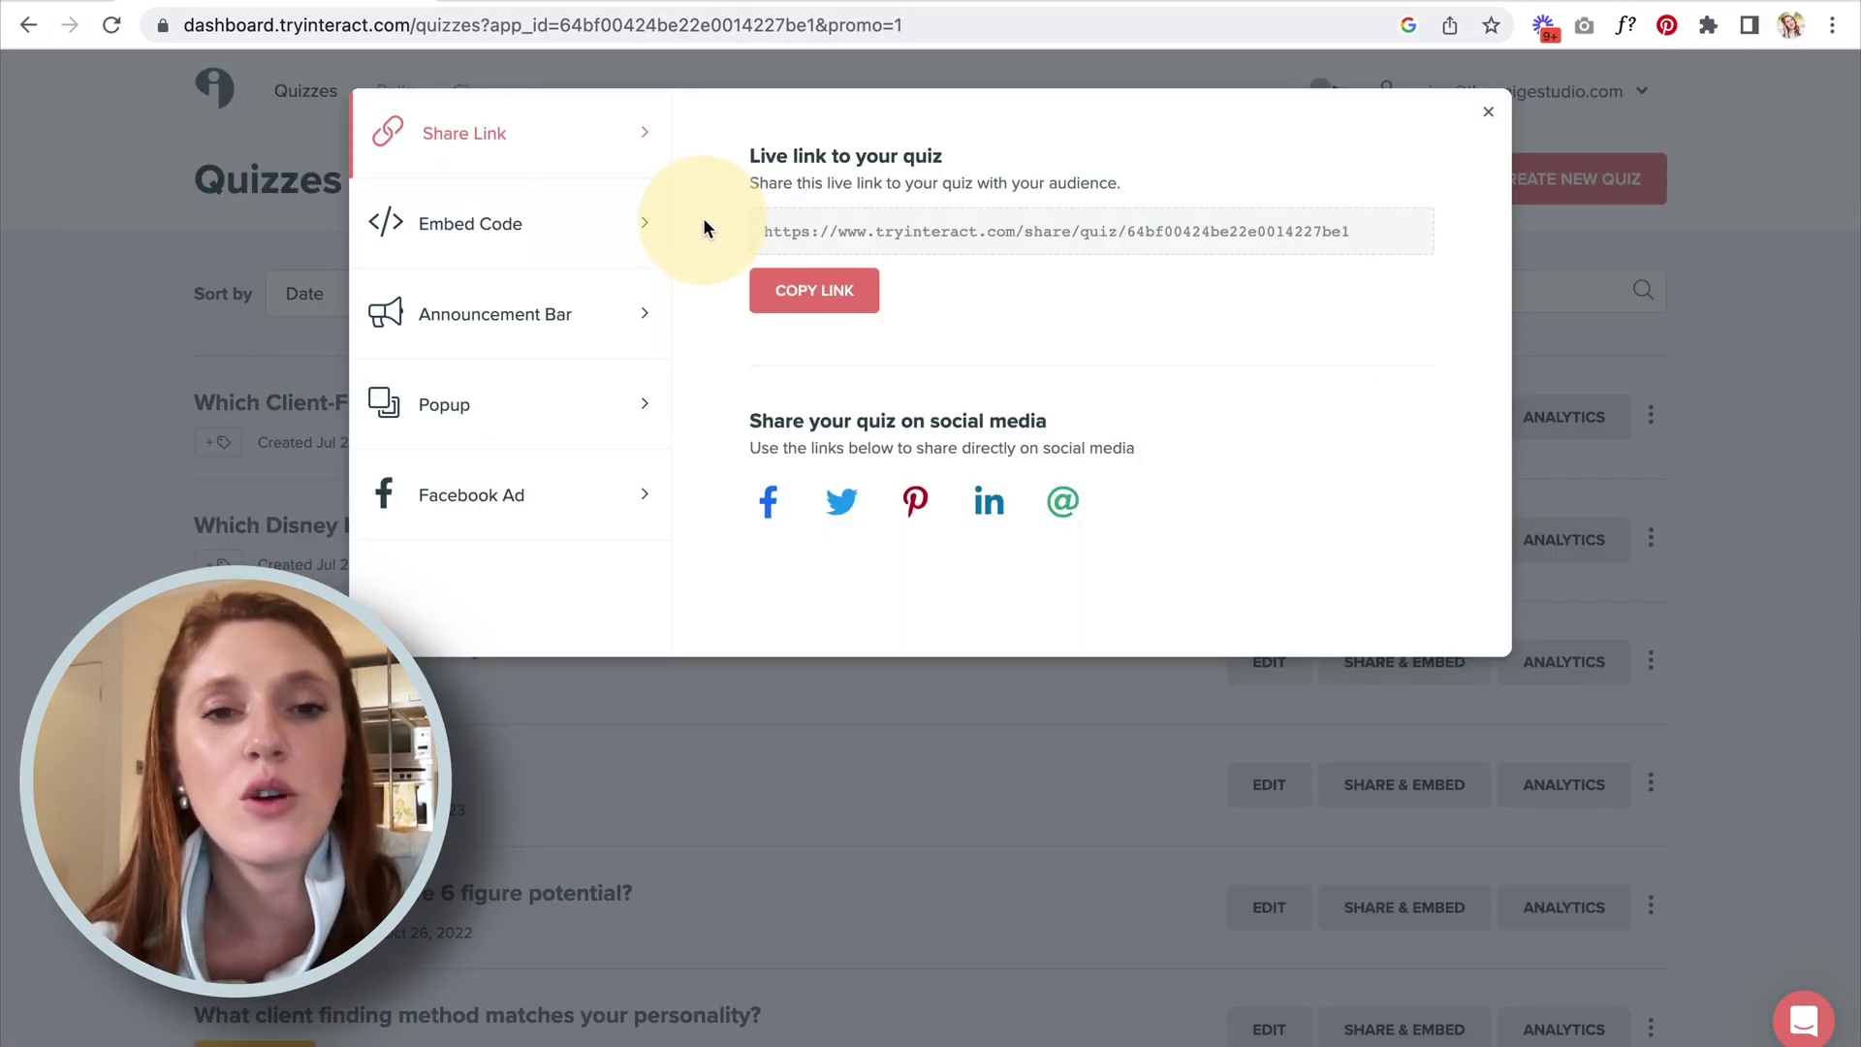
left_click(490, 225)
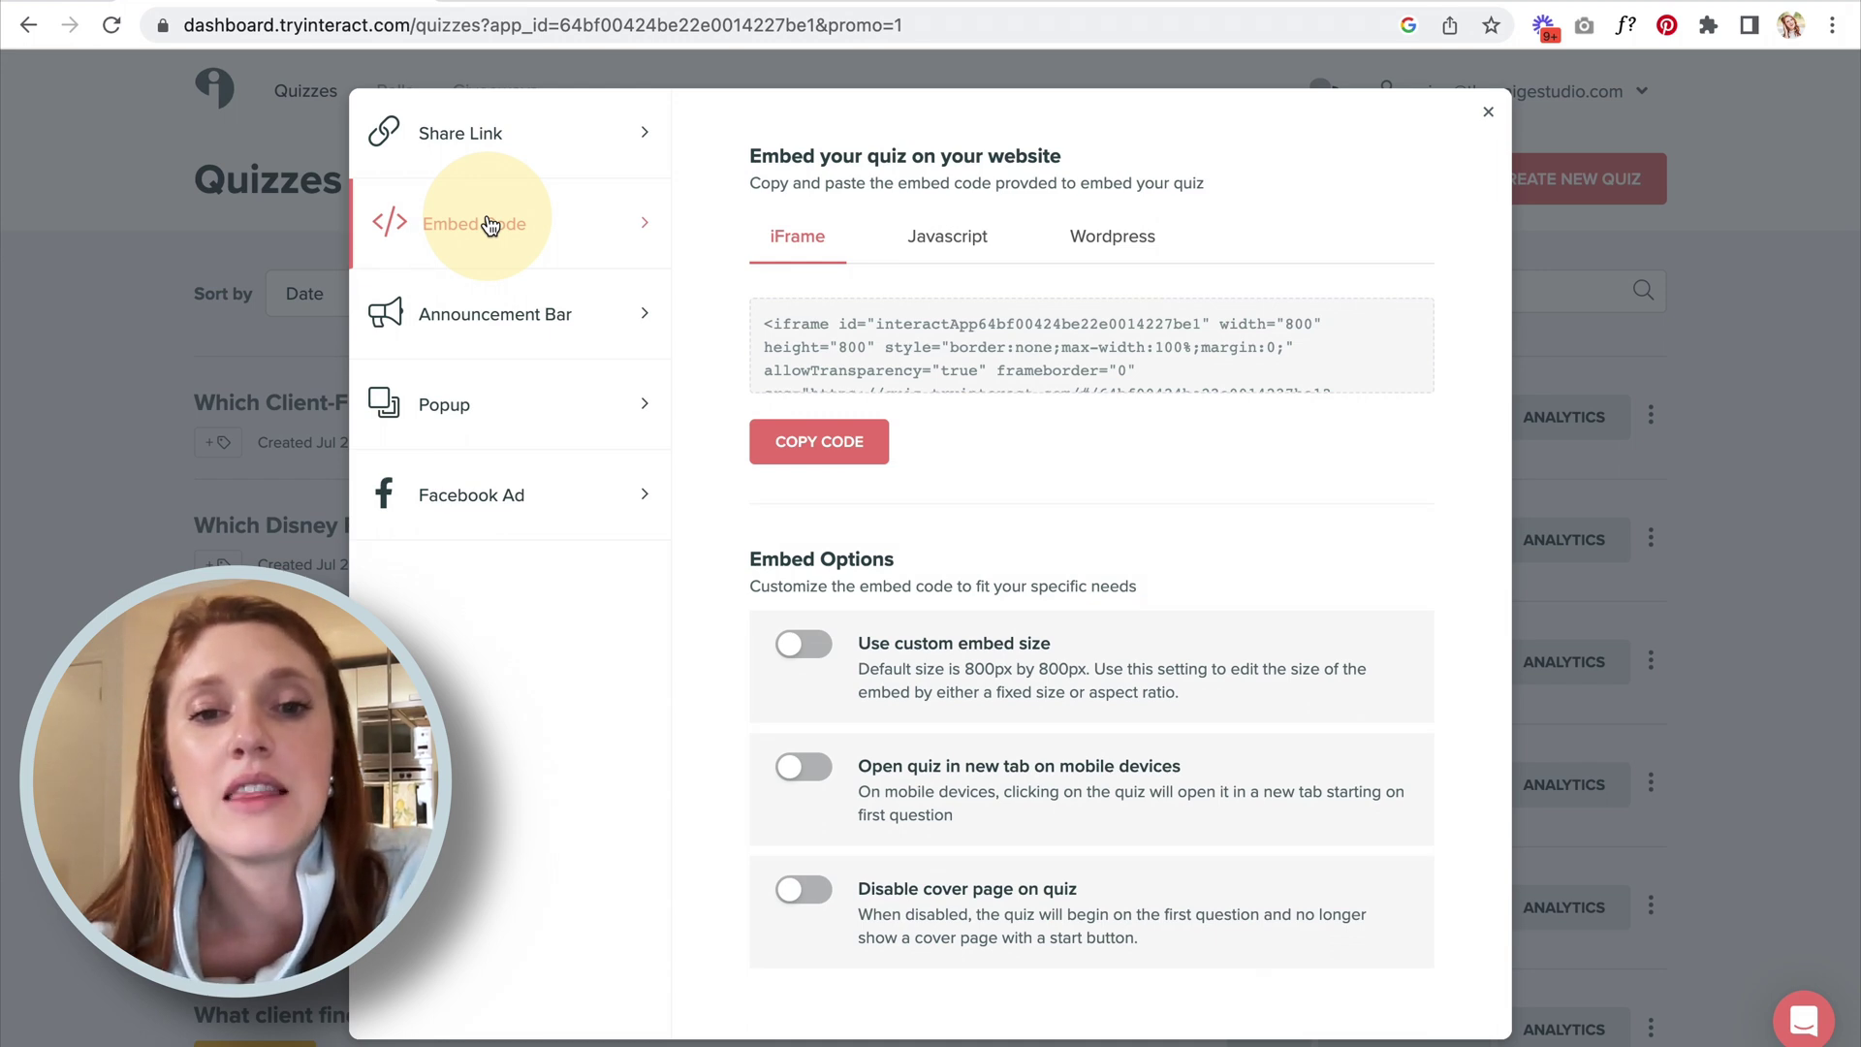
left_click(829, 443)
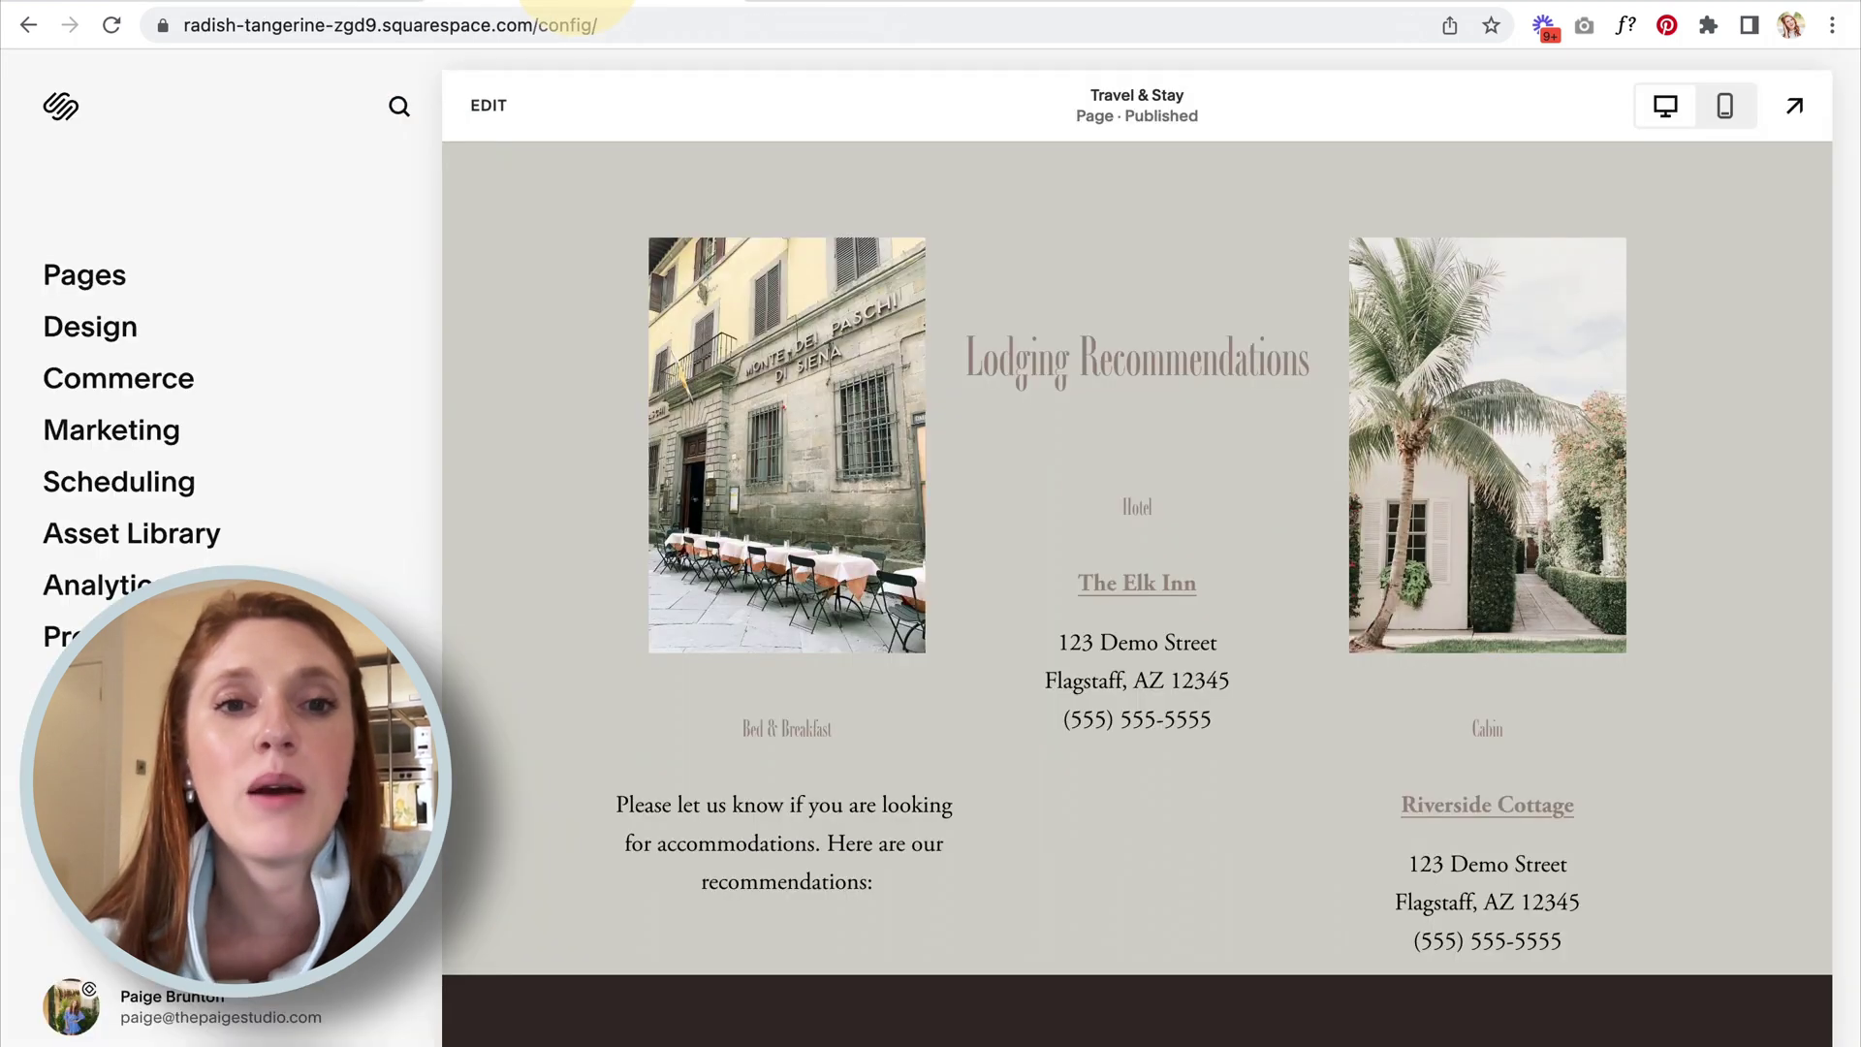
Switch to Squarespace, edit the Travel & Stay page, and add a blank section below the Lodging Recommendations section.
left_click(550, 361)
left_click(491, 109)
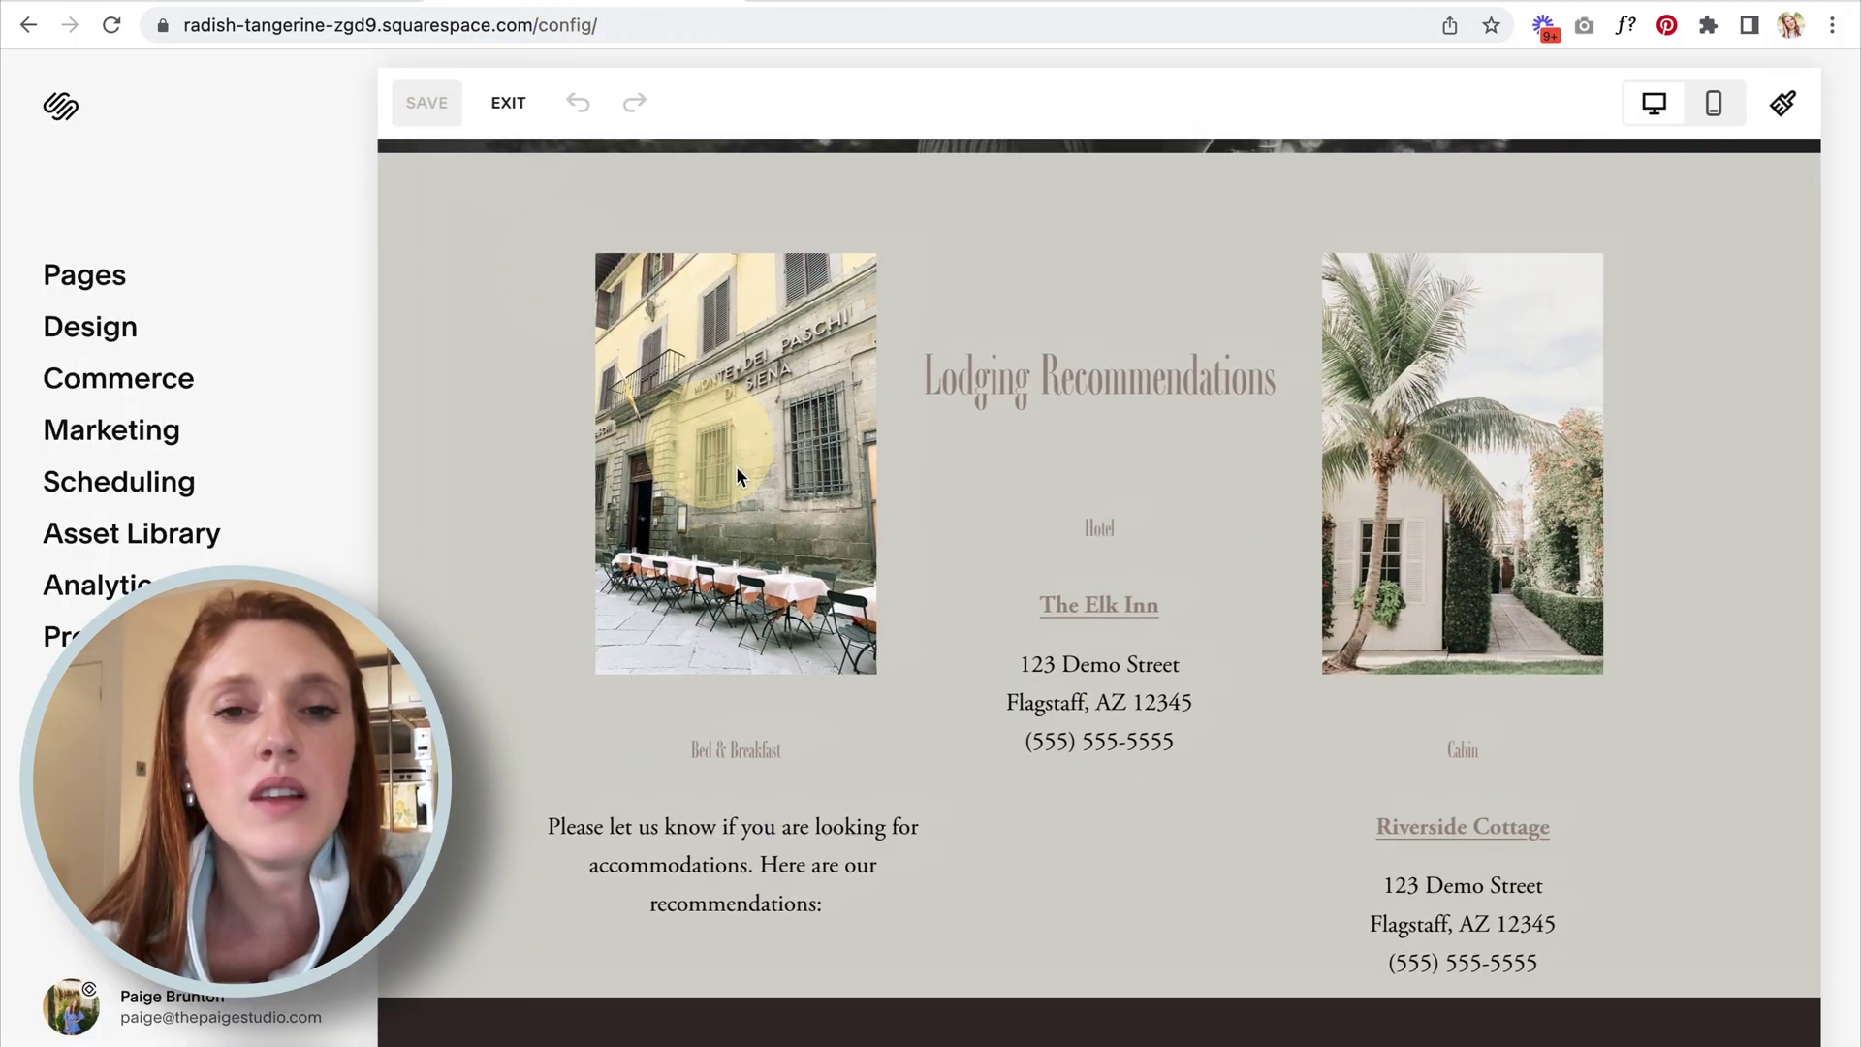
scroll(937, 609, "down", 5)
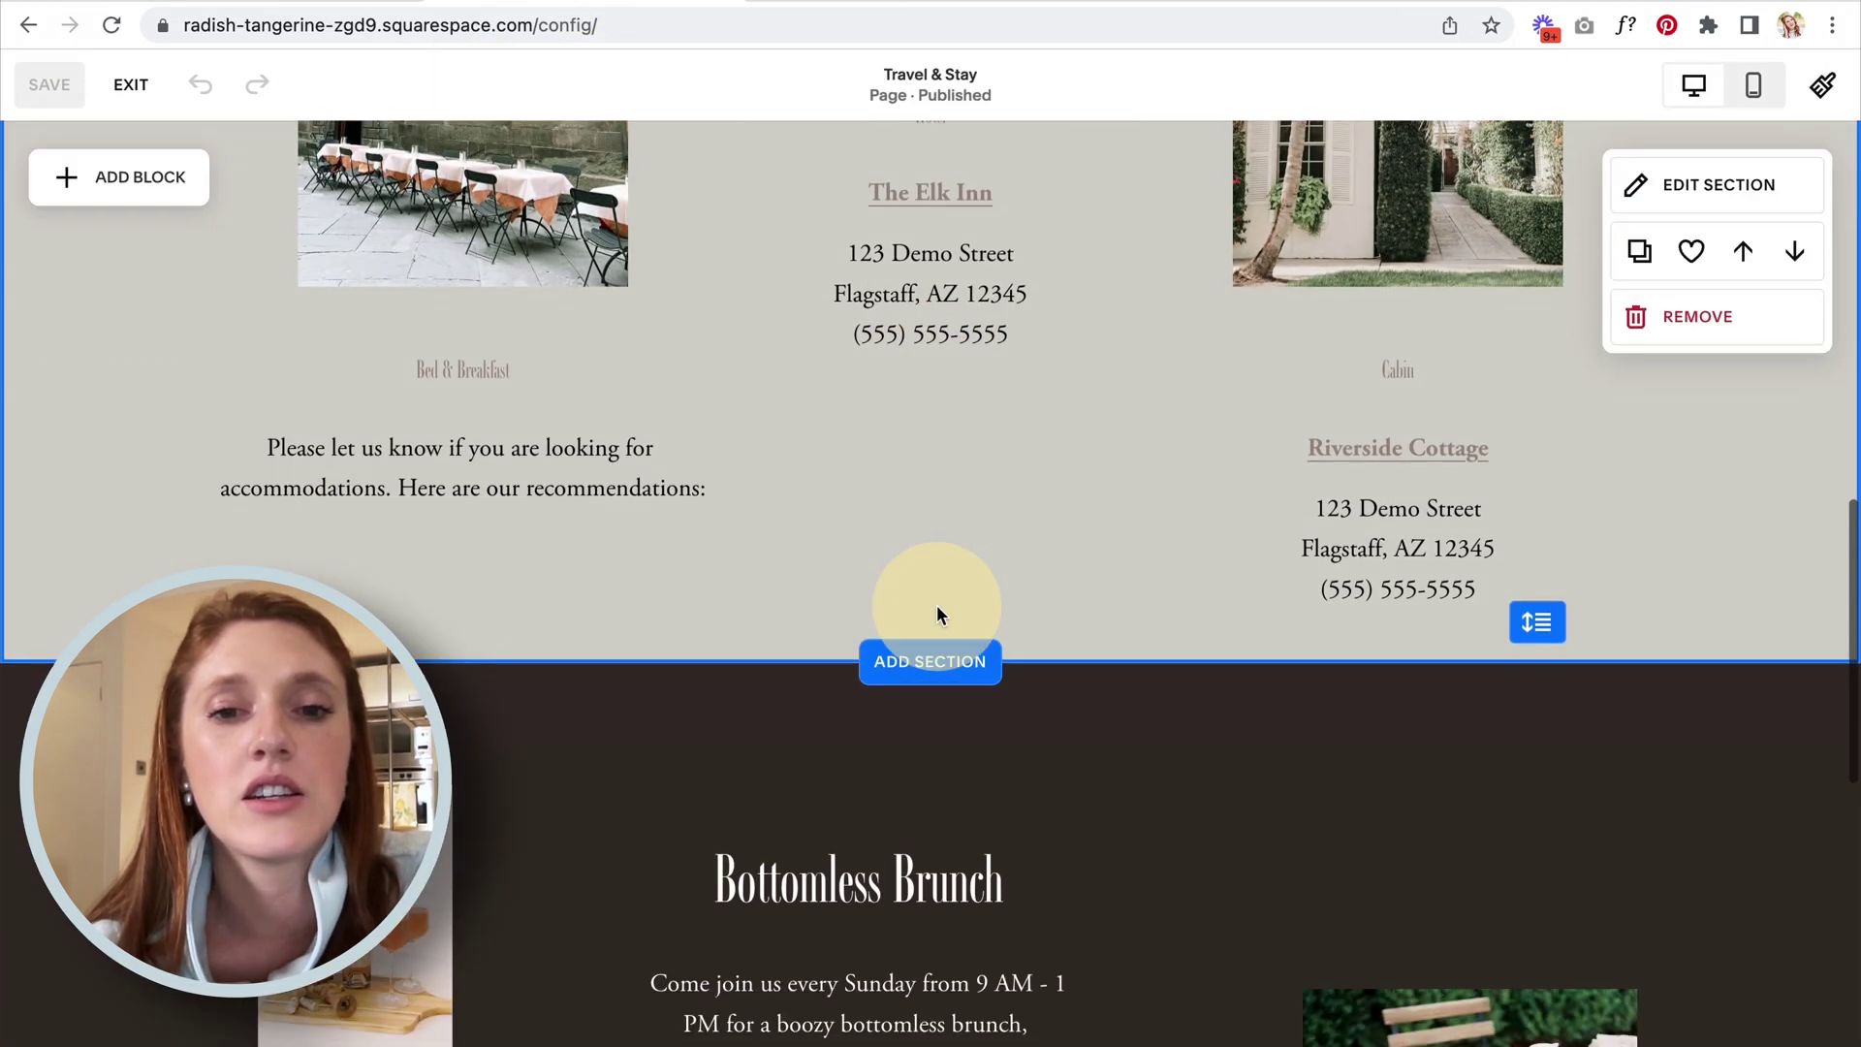
left_click(930, 659)
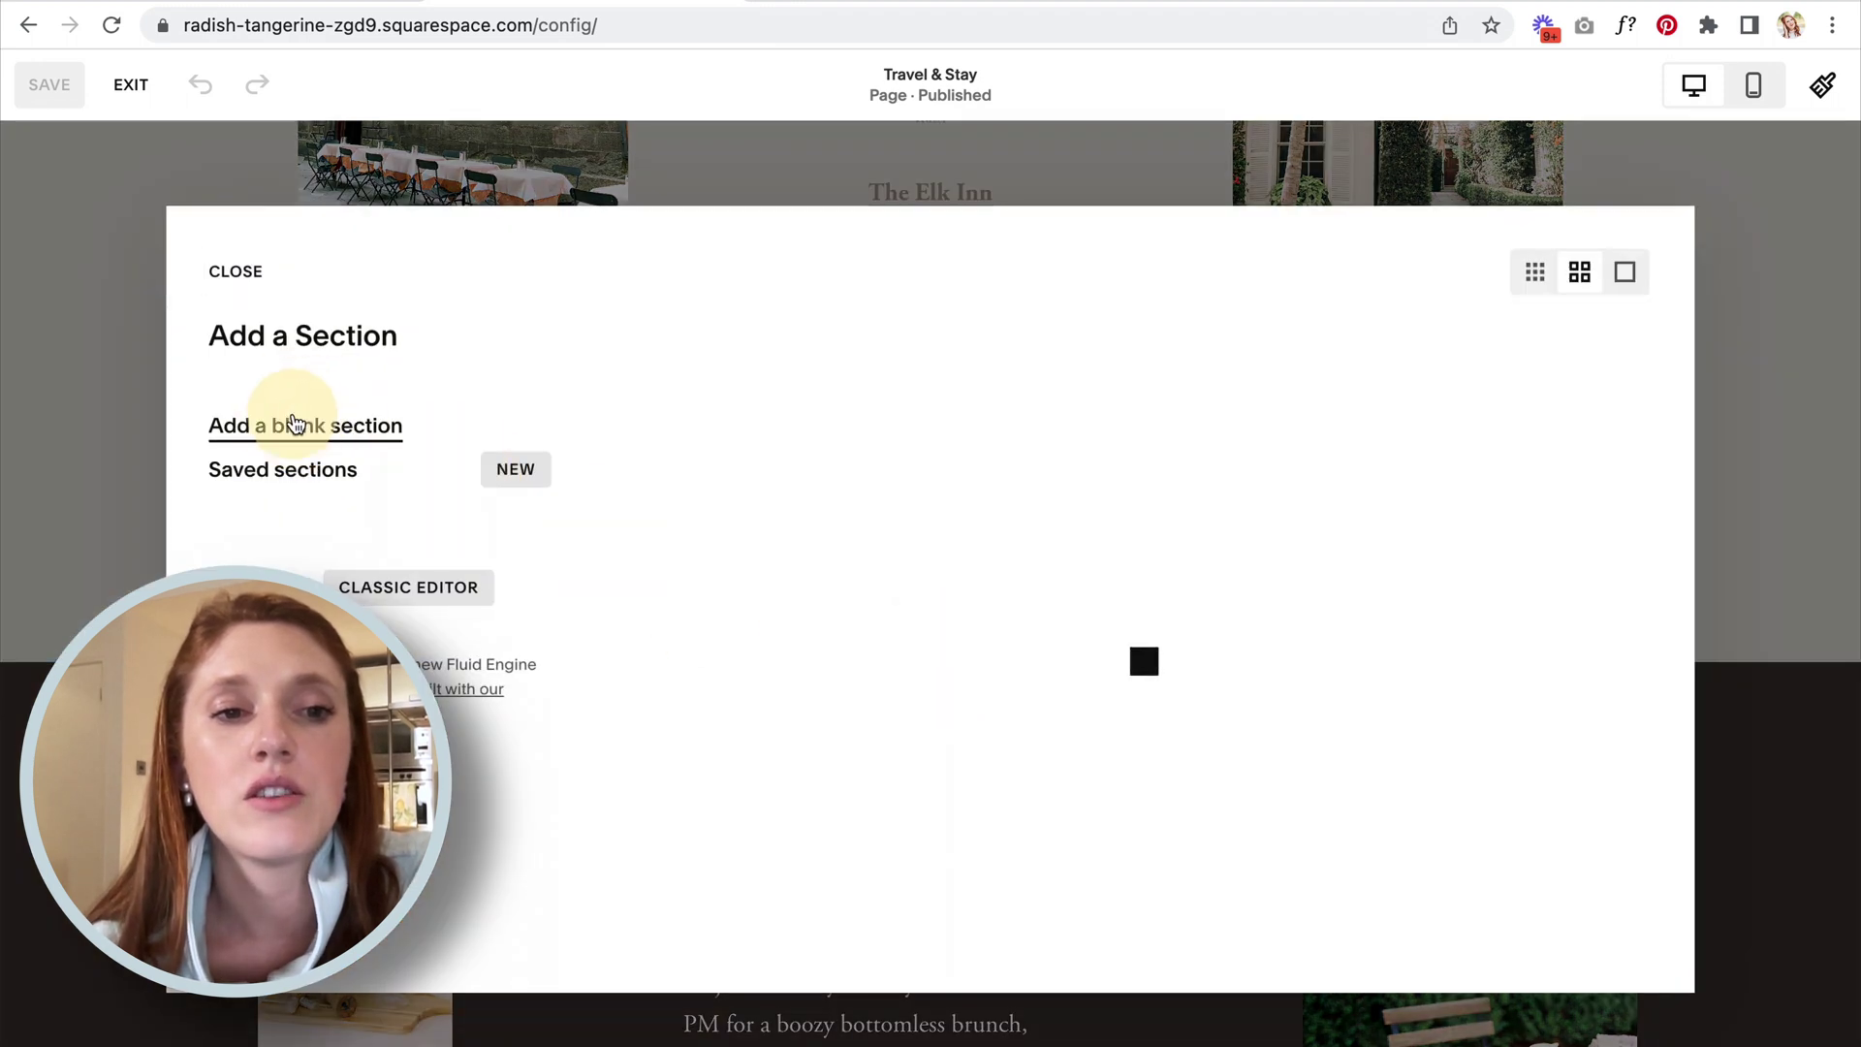
left_click(295, 423)
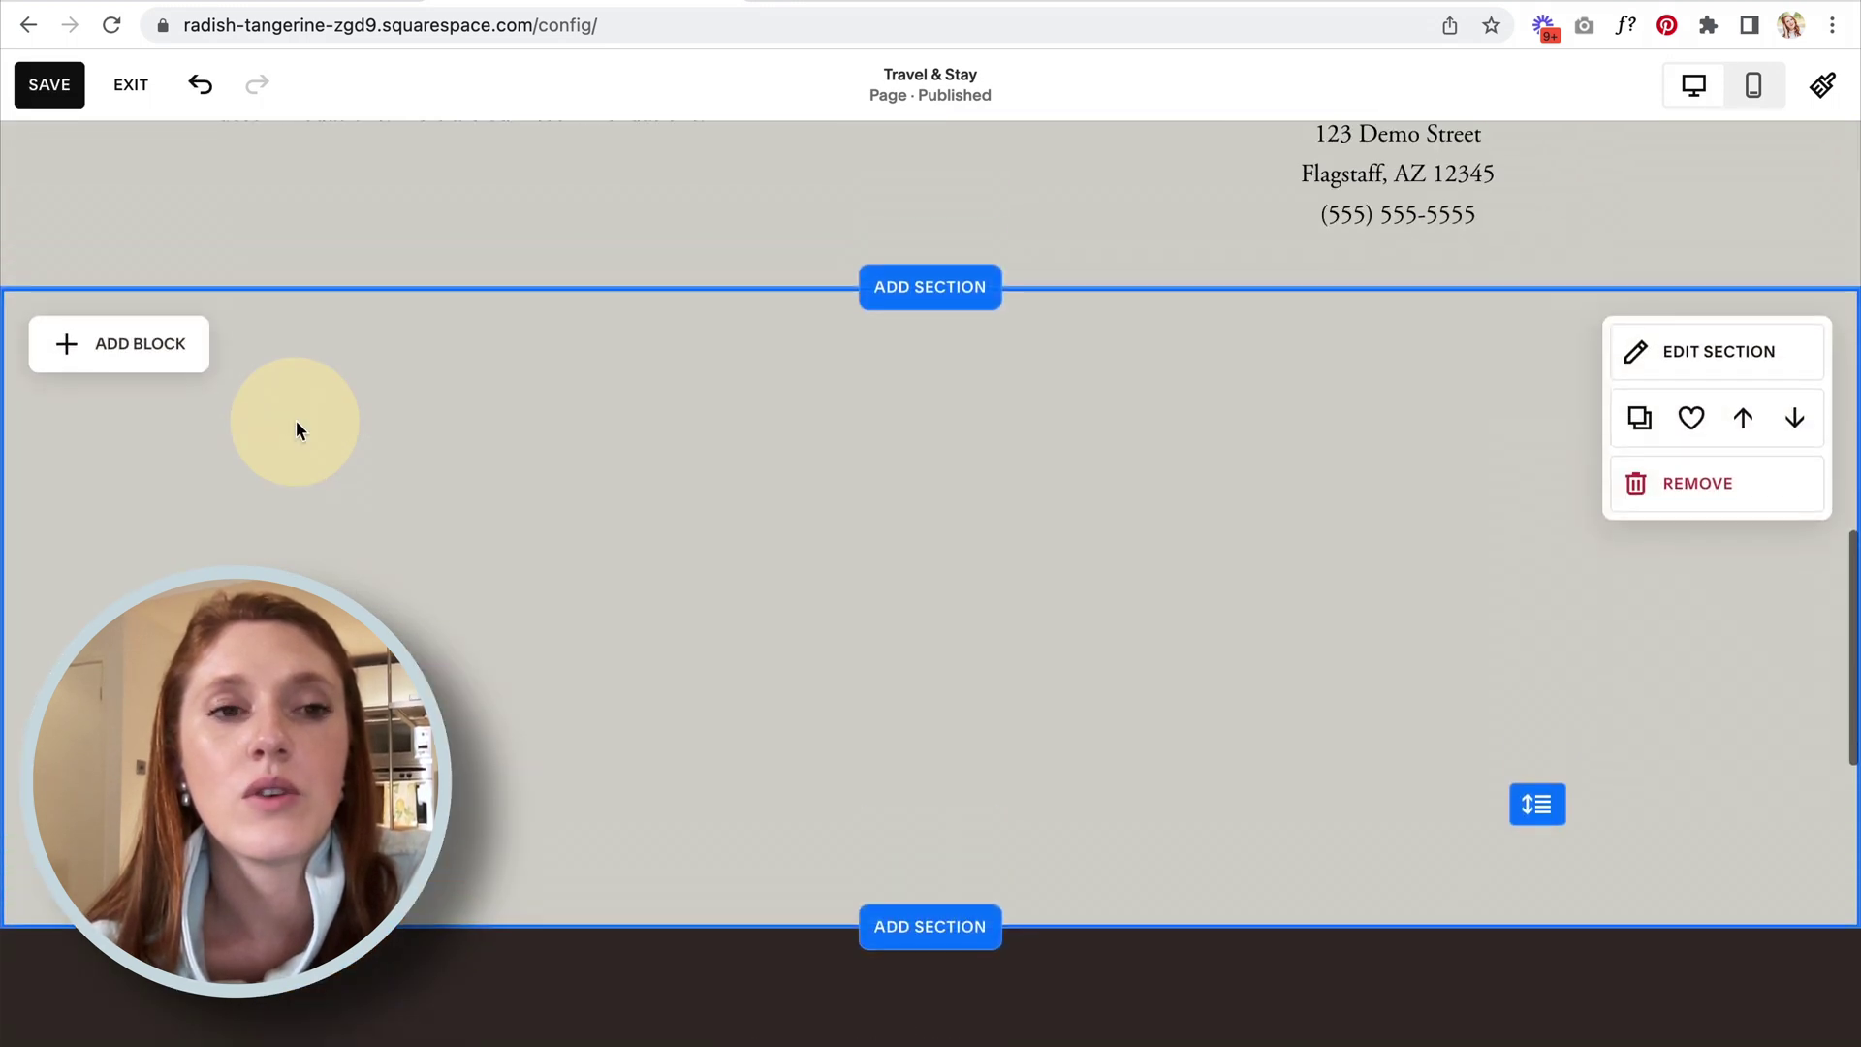
Add a Code block to the blank section and replace its placeholder HTML with the copied quiz iFrame code.
left_click(134, 347)
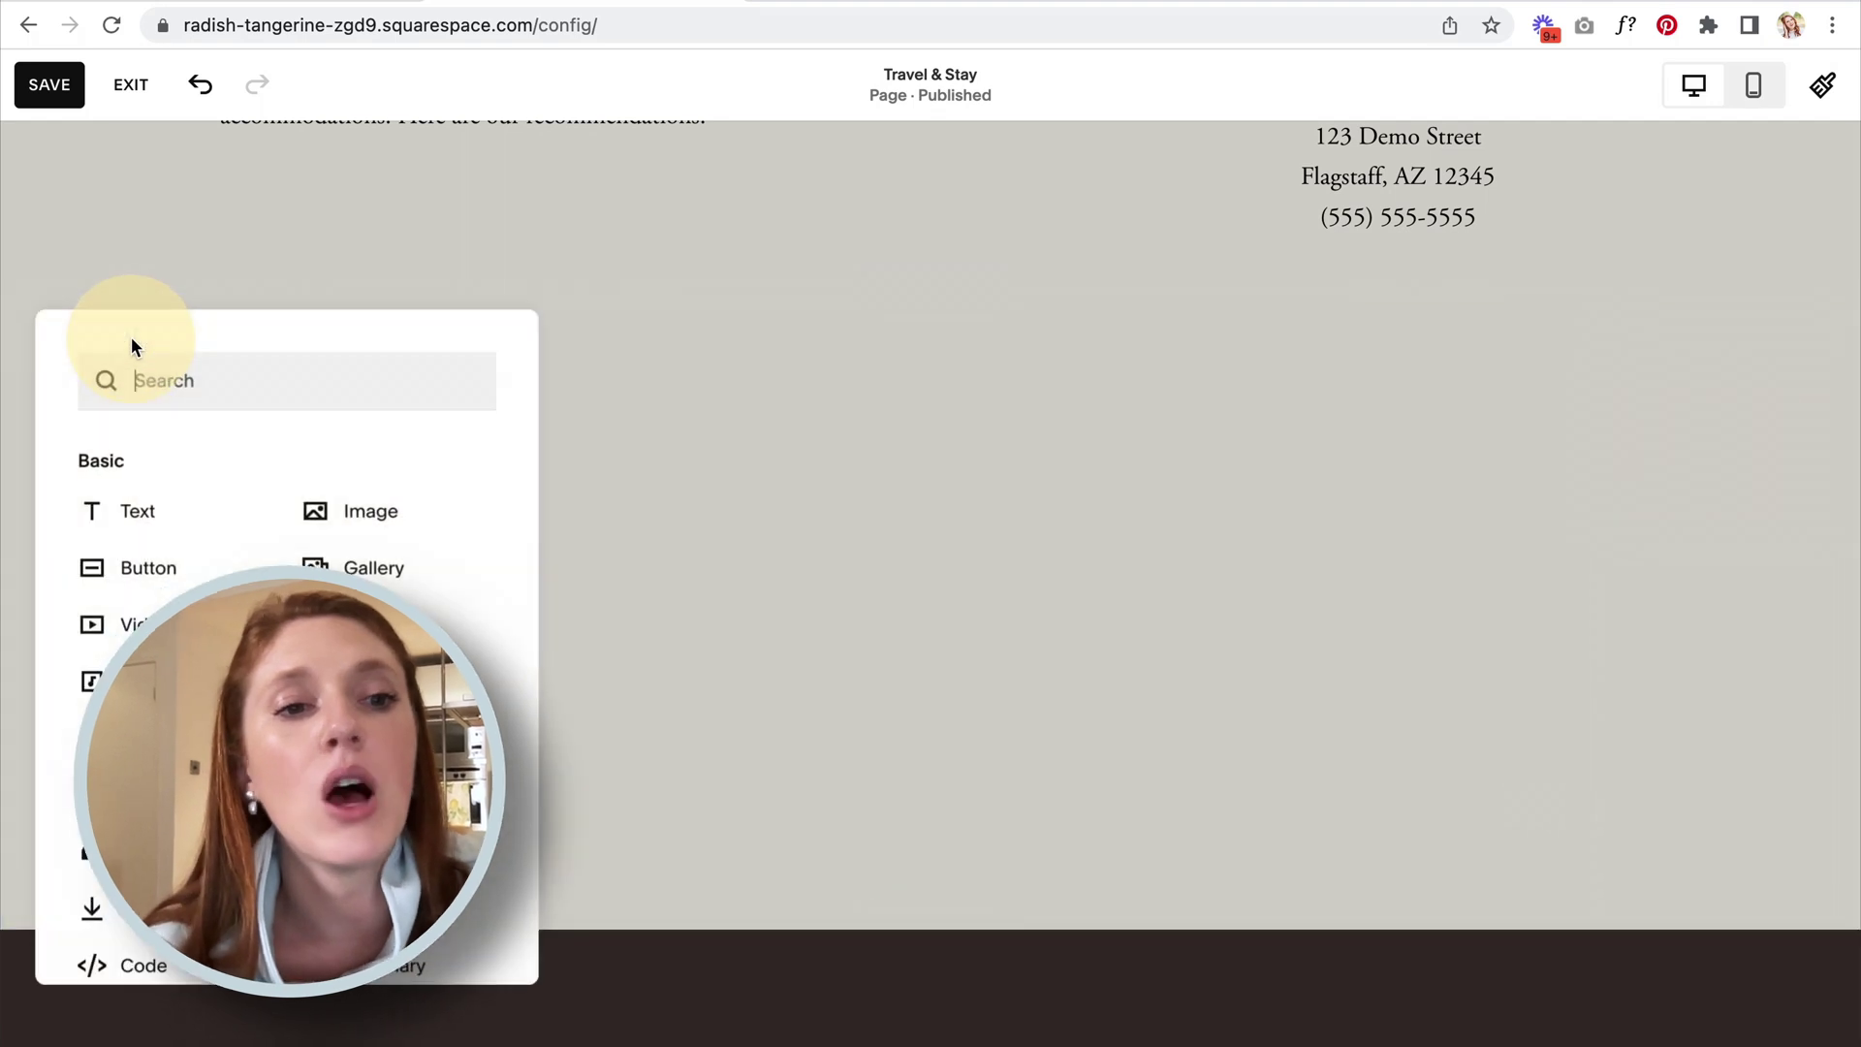
scroll(167, 690, "down", 1)
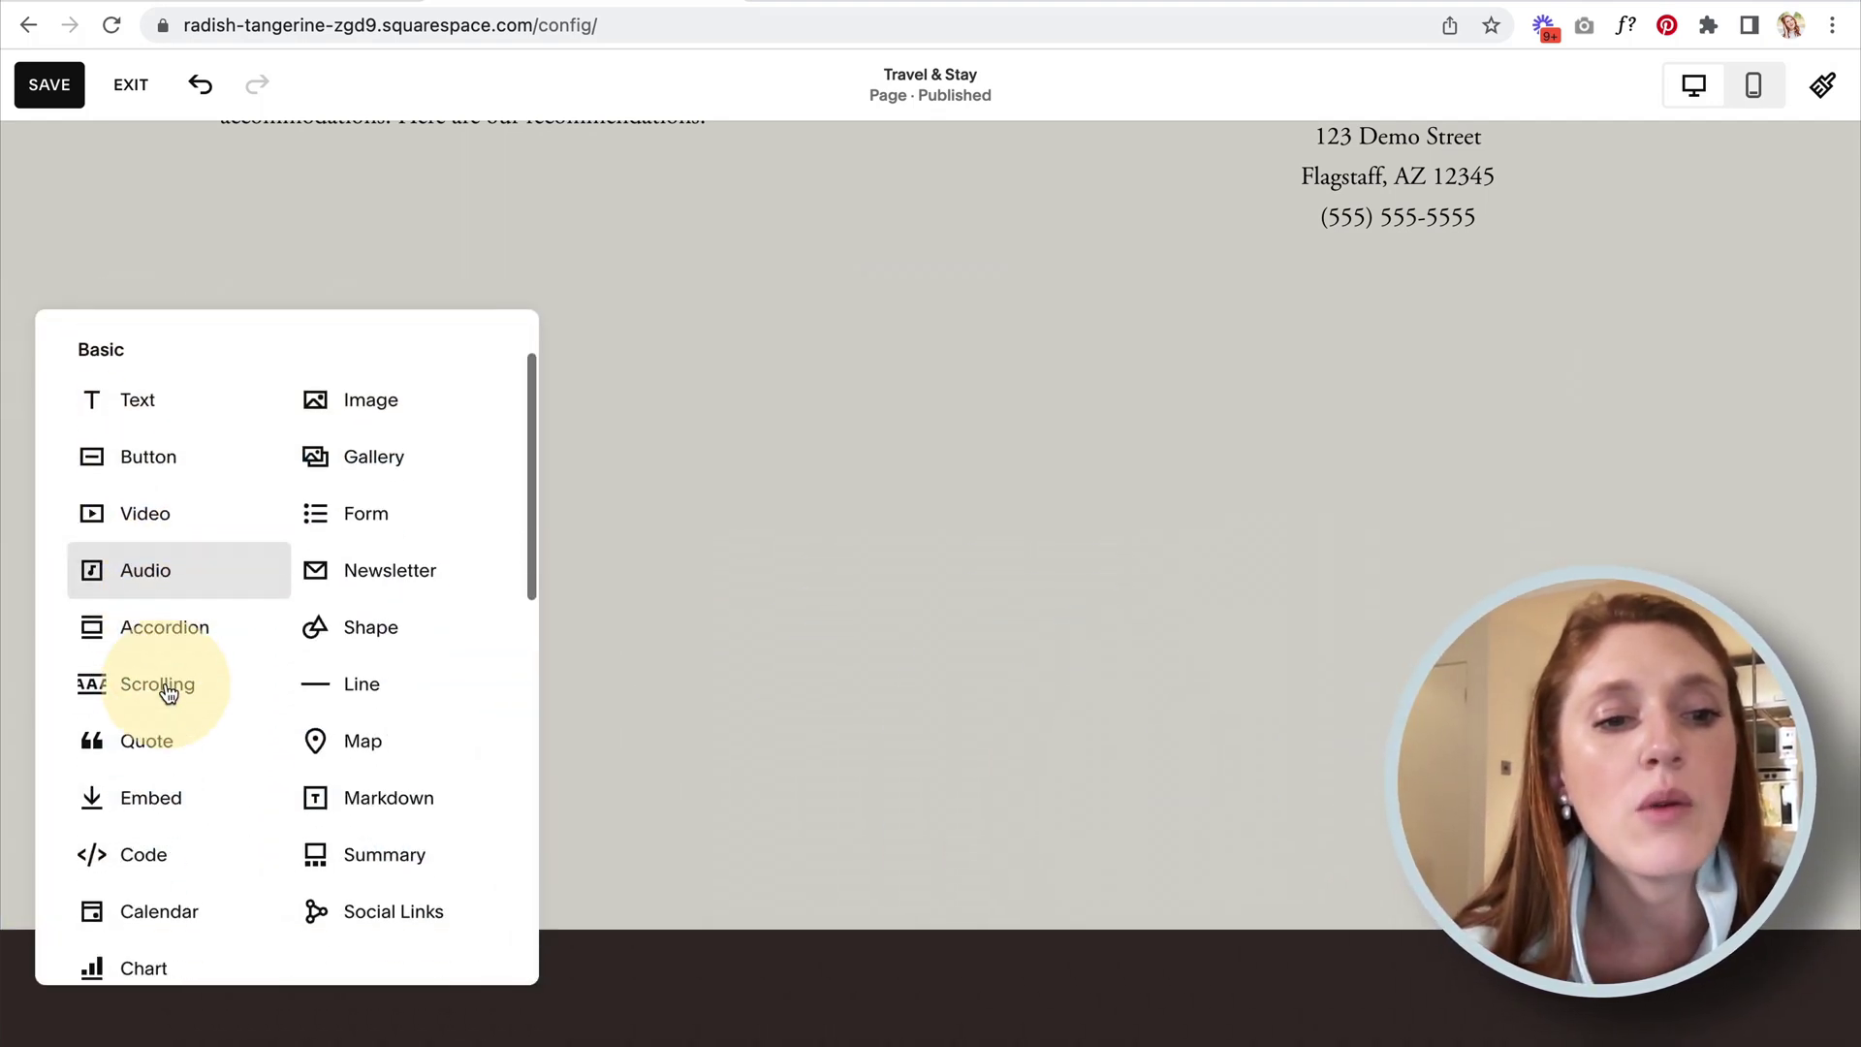
left_click(145, 850)
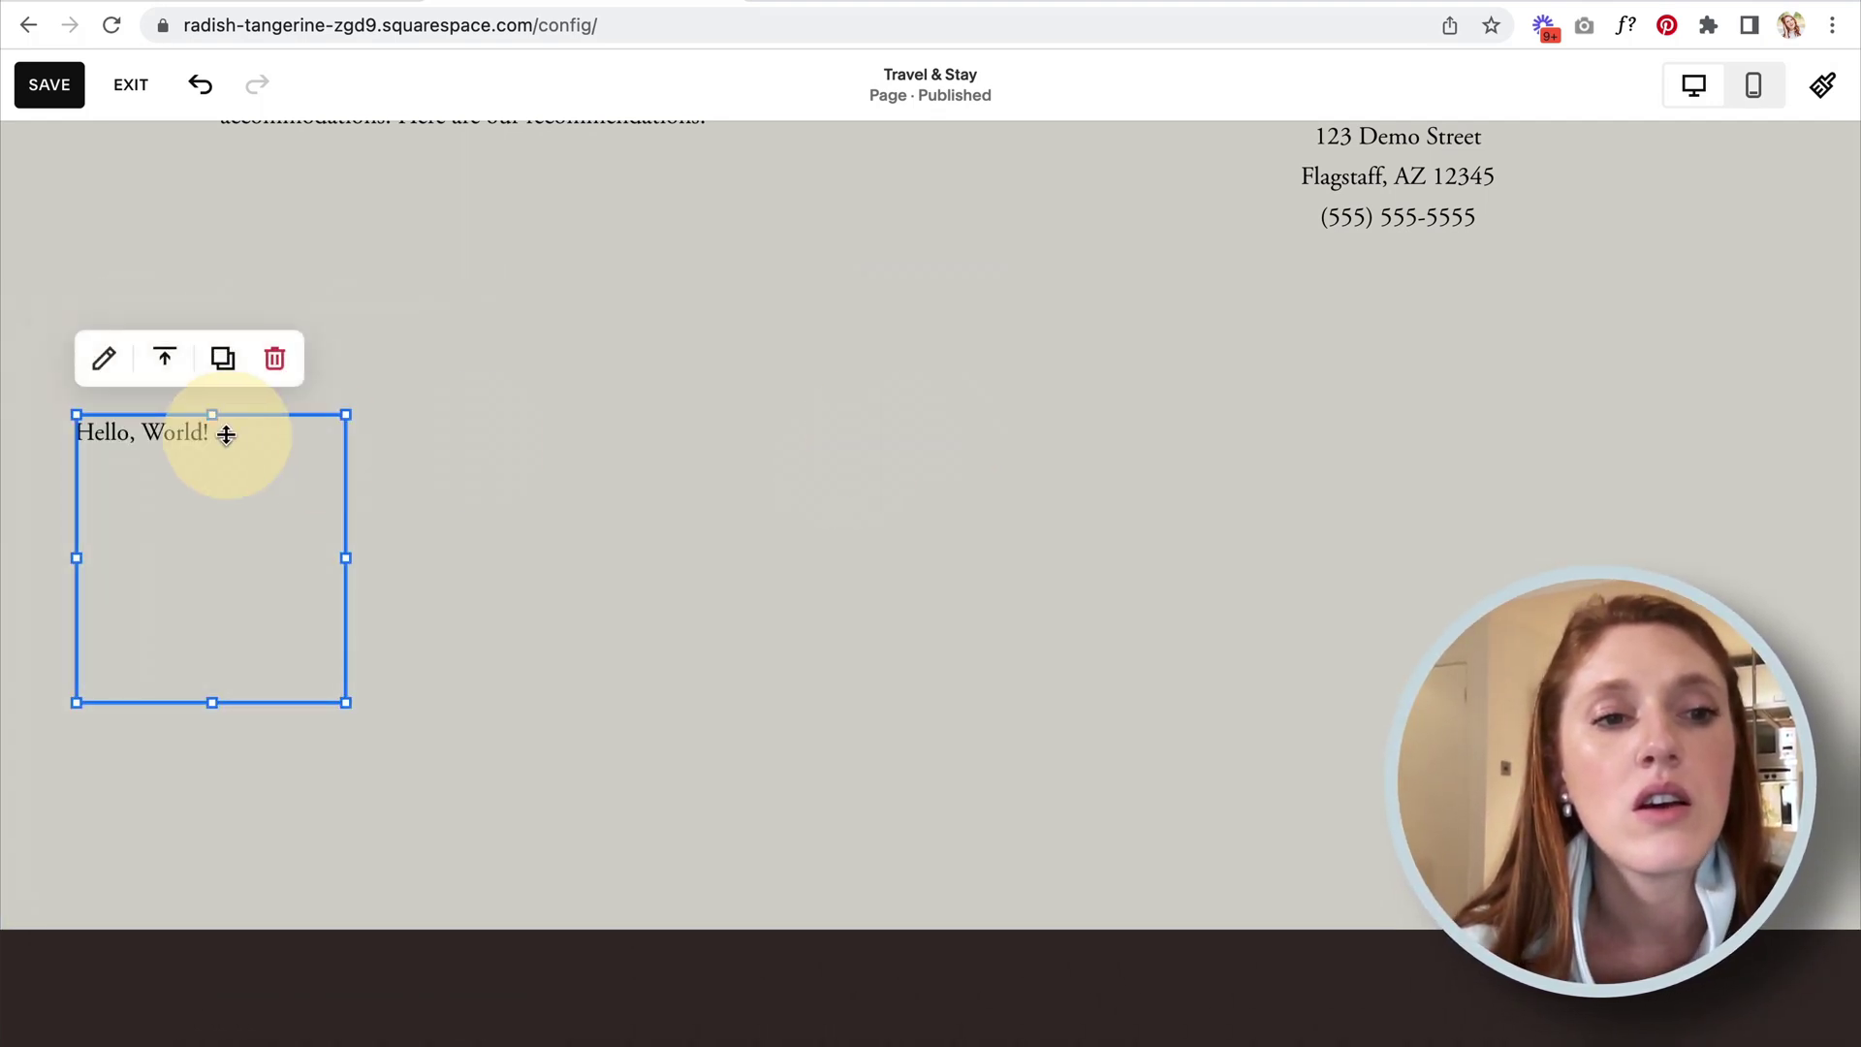
left_click(104, 360)
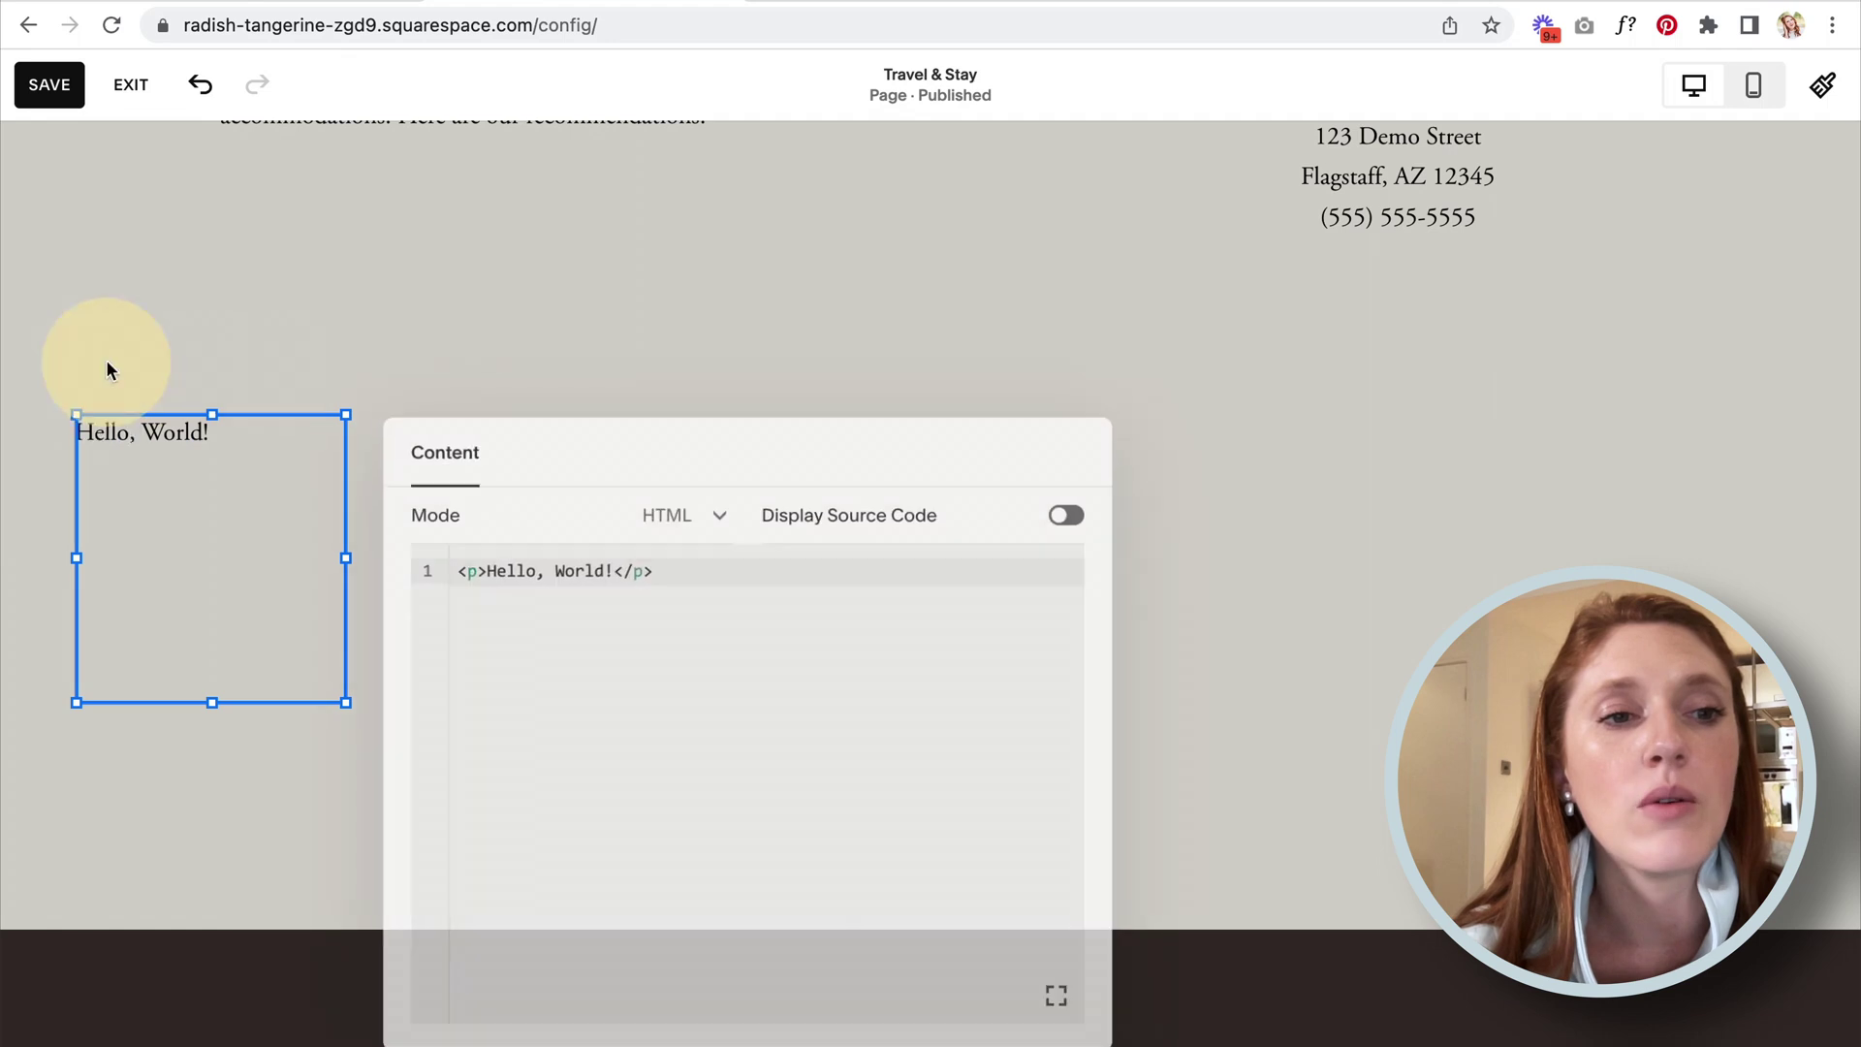
left_click_drag(642, 569, 444, 563)
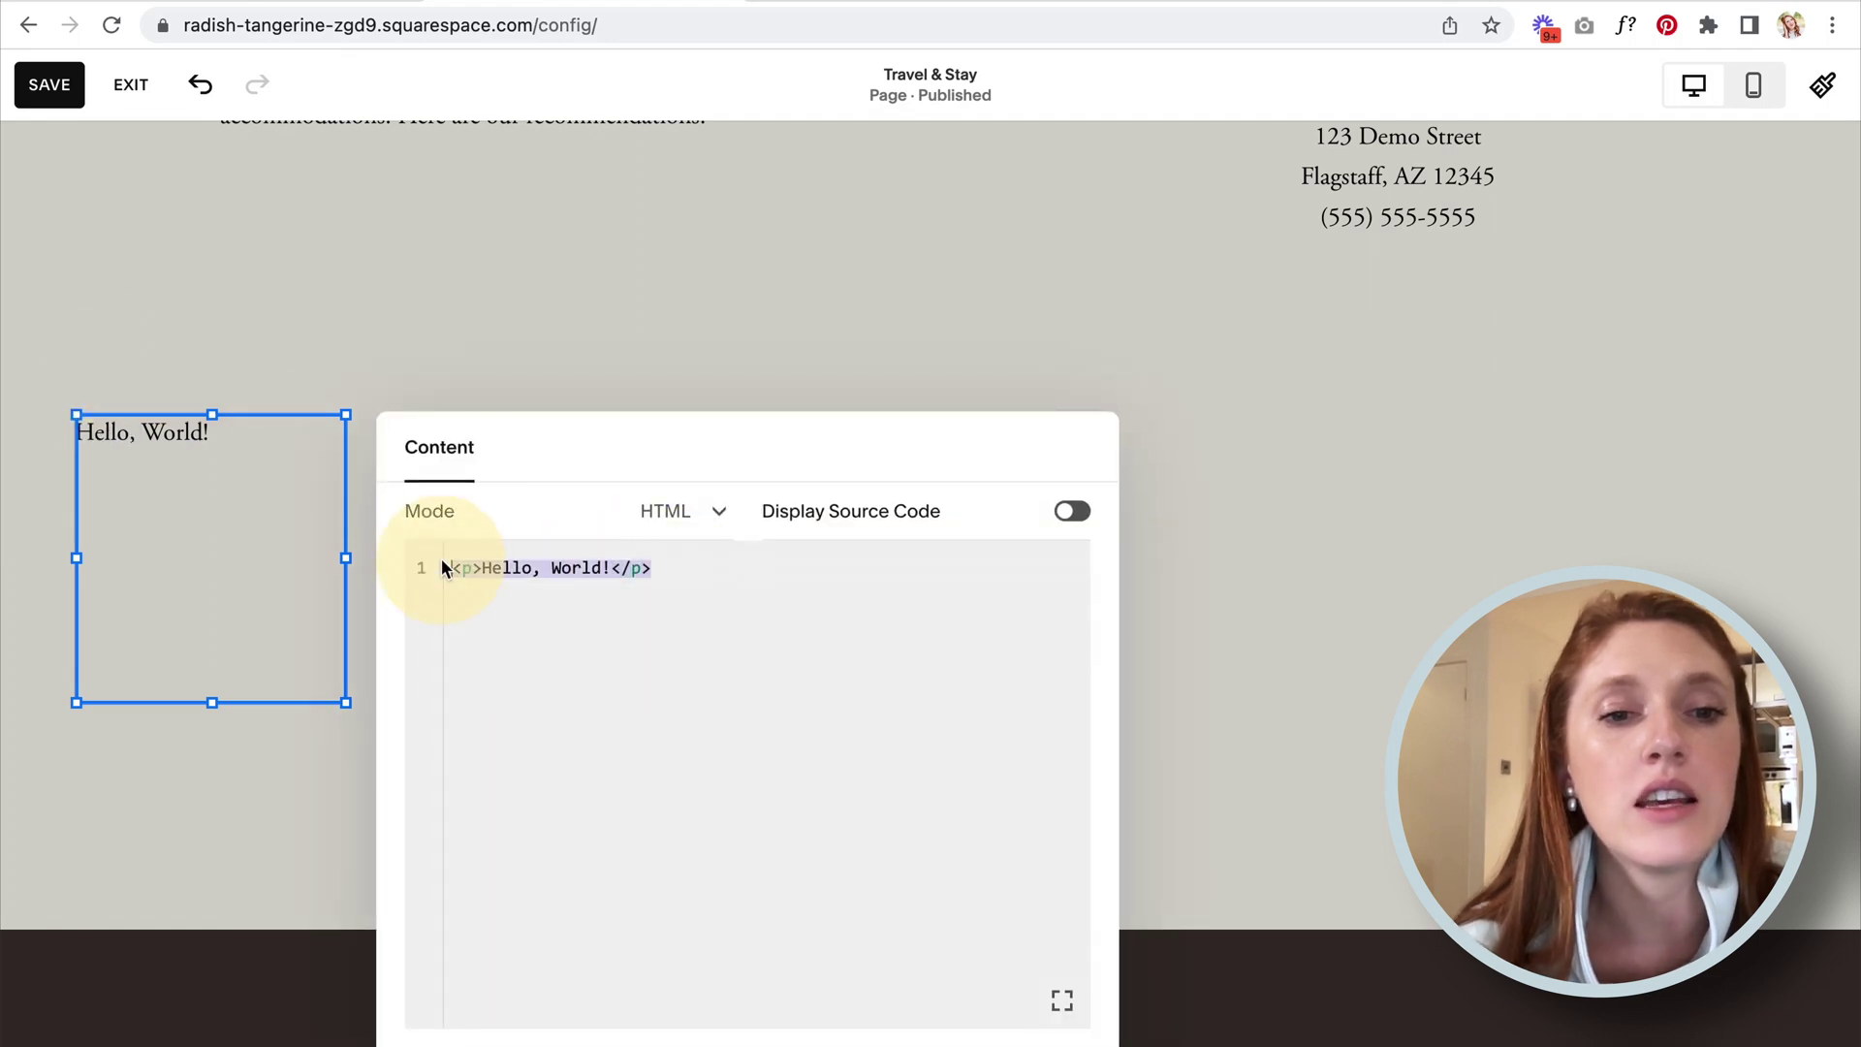
key("BackSpace")
key("super+v")
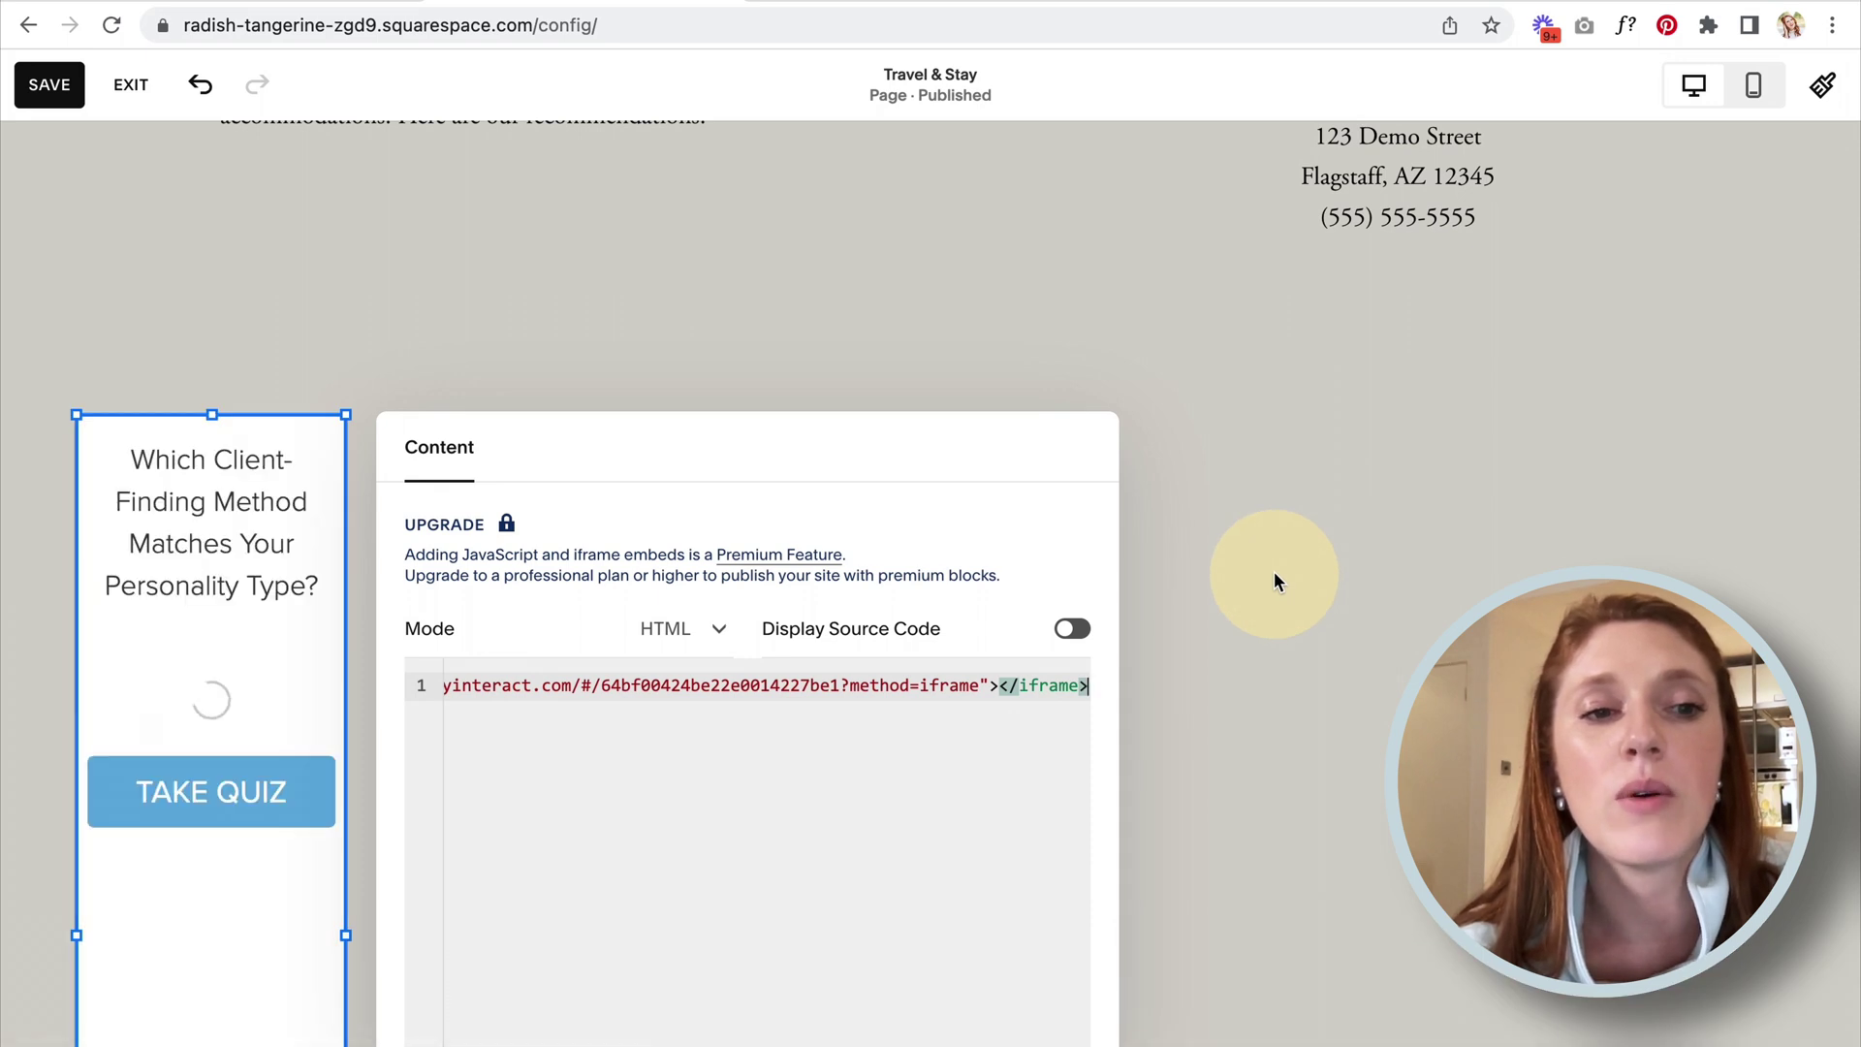
left_click(1274, 580)
Widen the quiz code block to over half the page width and center it in its section.
left_click(218, 627)
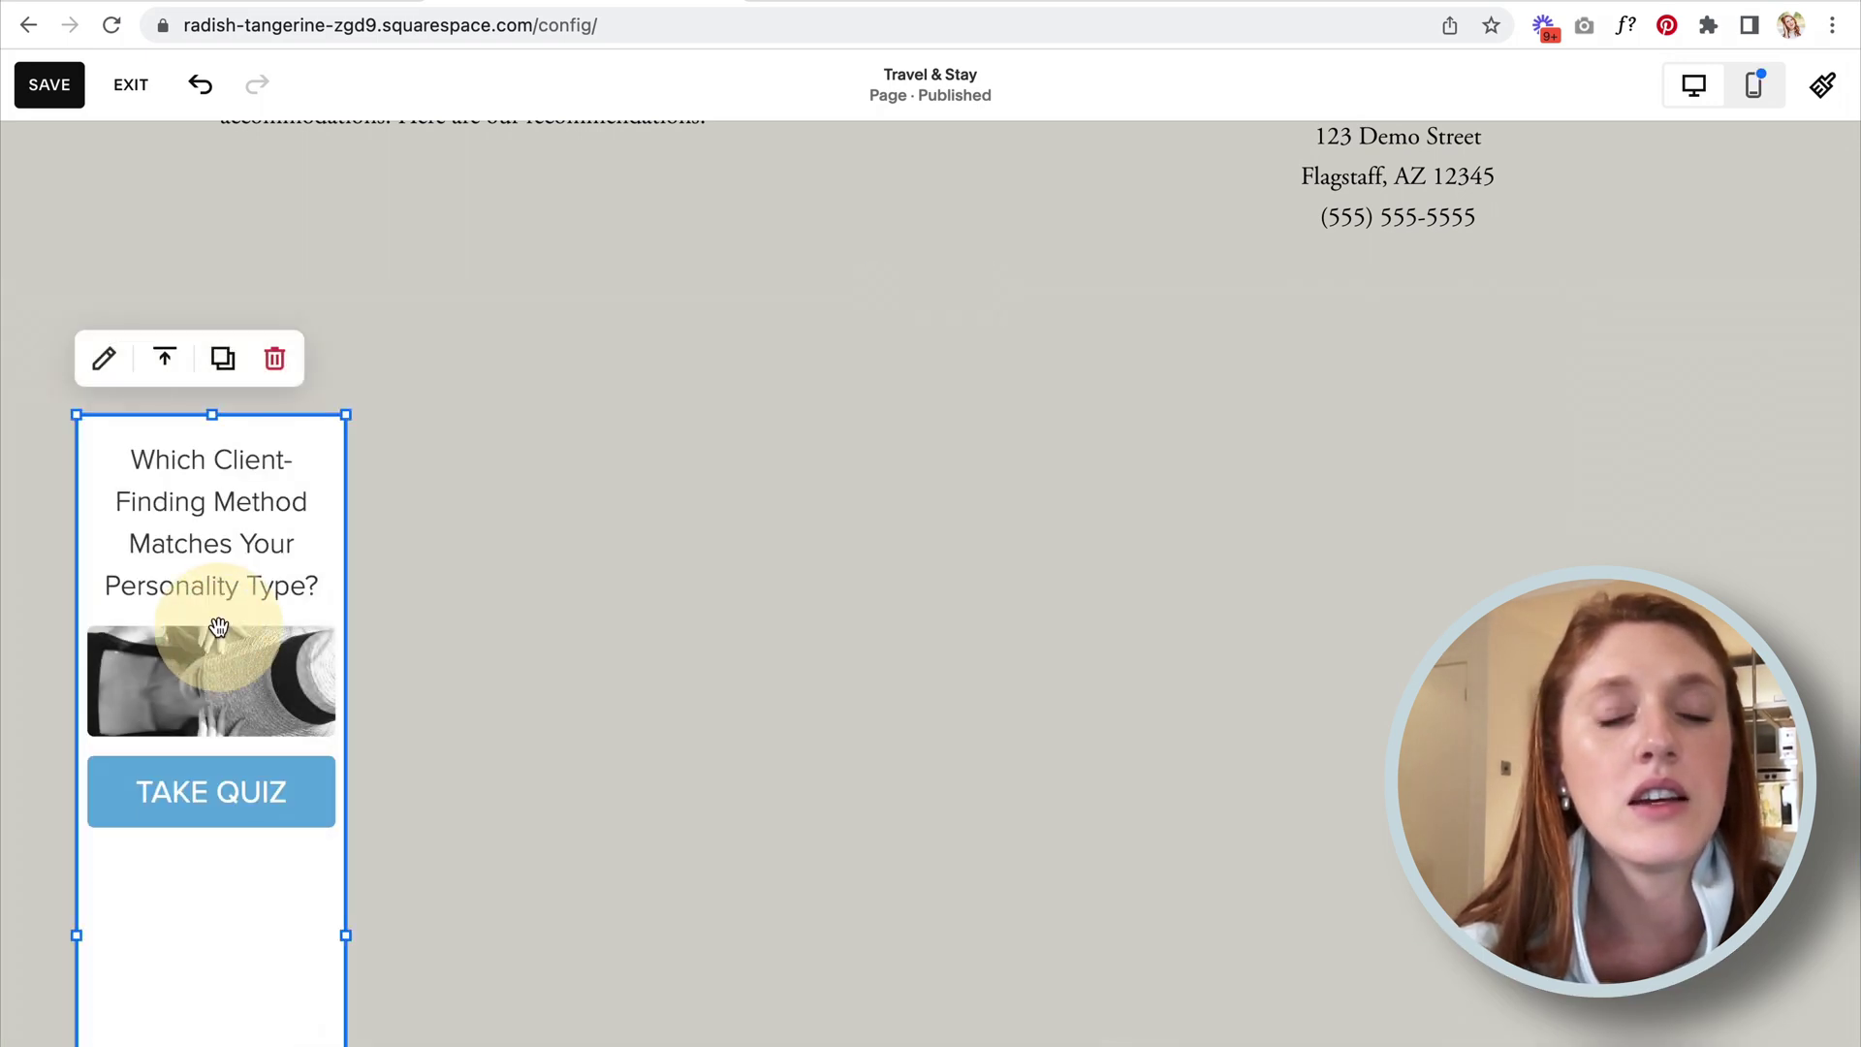
scroll(218, 627, "down", 2)
left_click_drag(345, 782, 1132, 863)
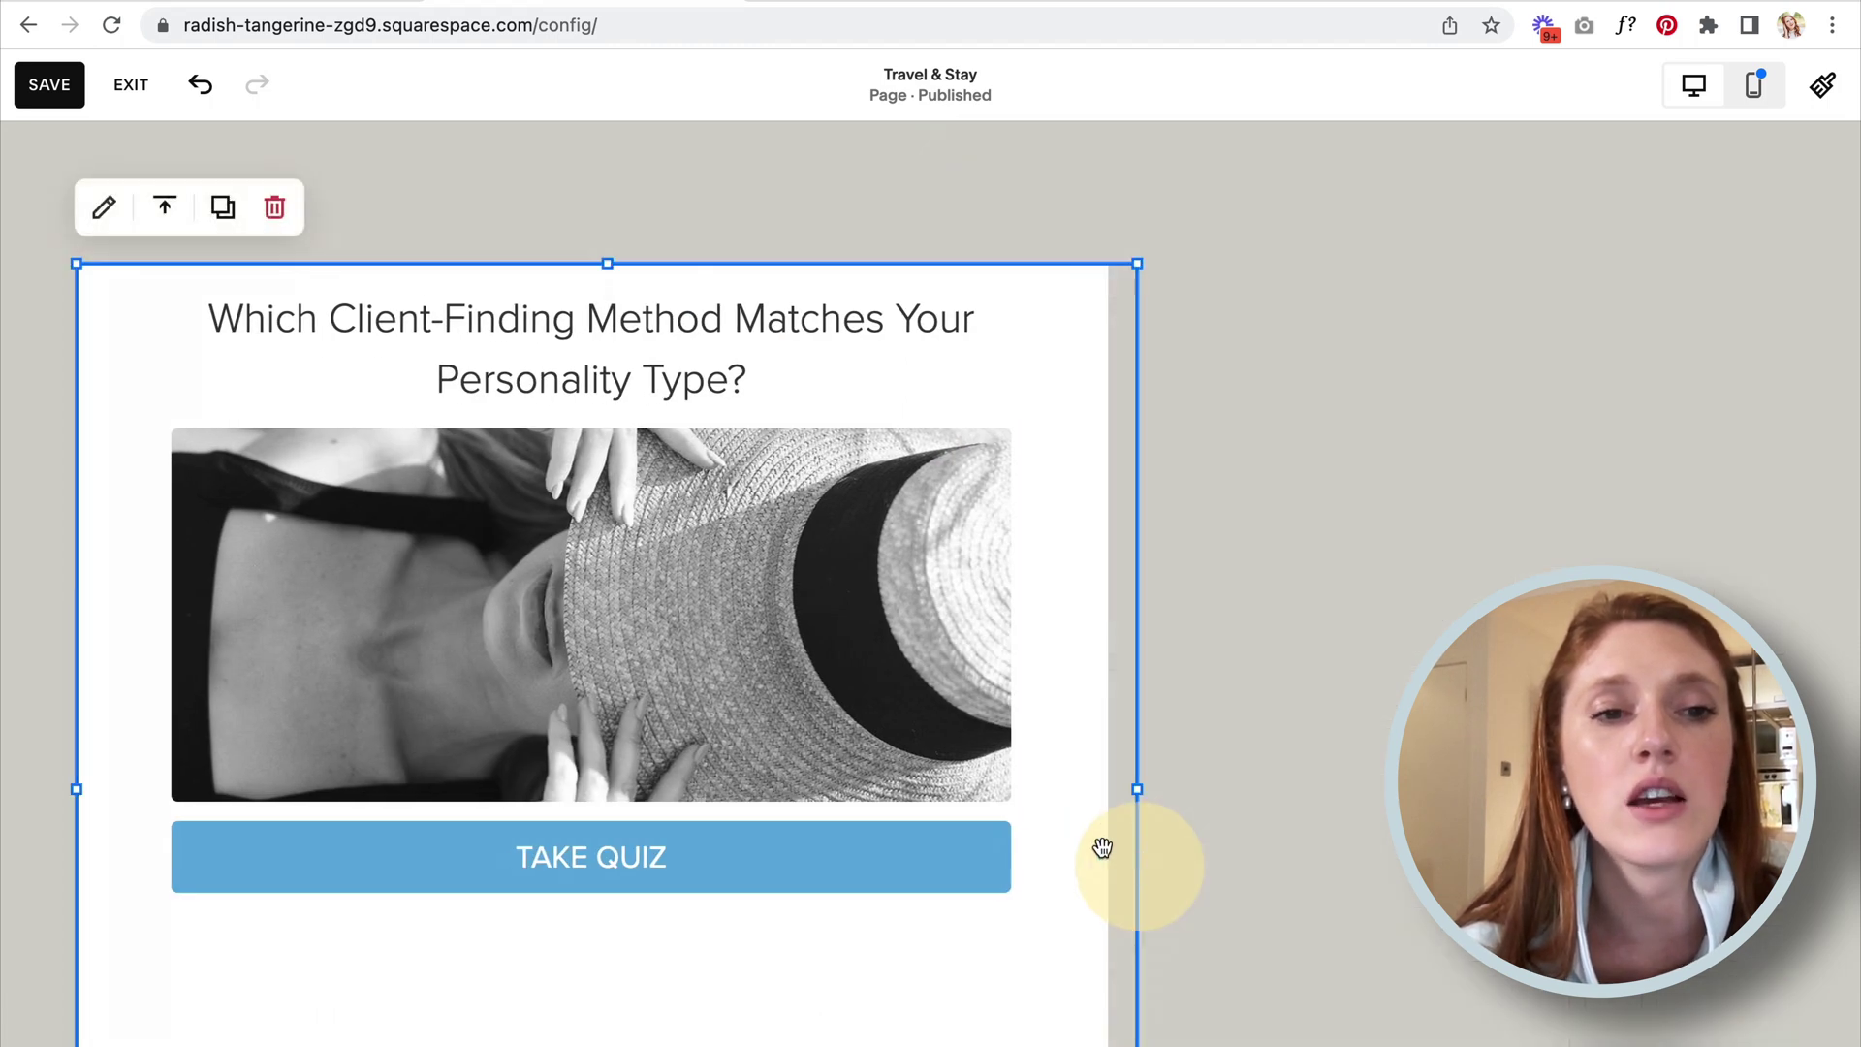
left_click(15, 528)
scroll(50, 540, "down", 1)
left_click_drag(341, 503, 678, 519)
Try to shorten the quiz code block by raising its lower edge, and deselect the block.
scroll(834, 589, "down", 5)
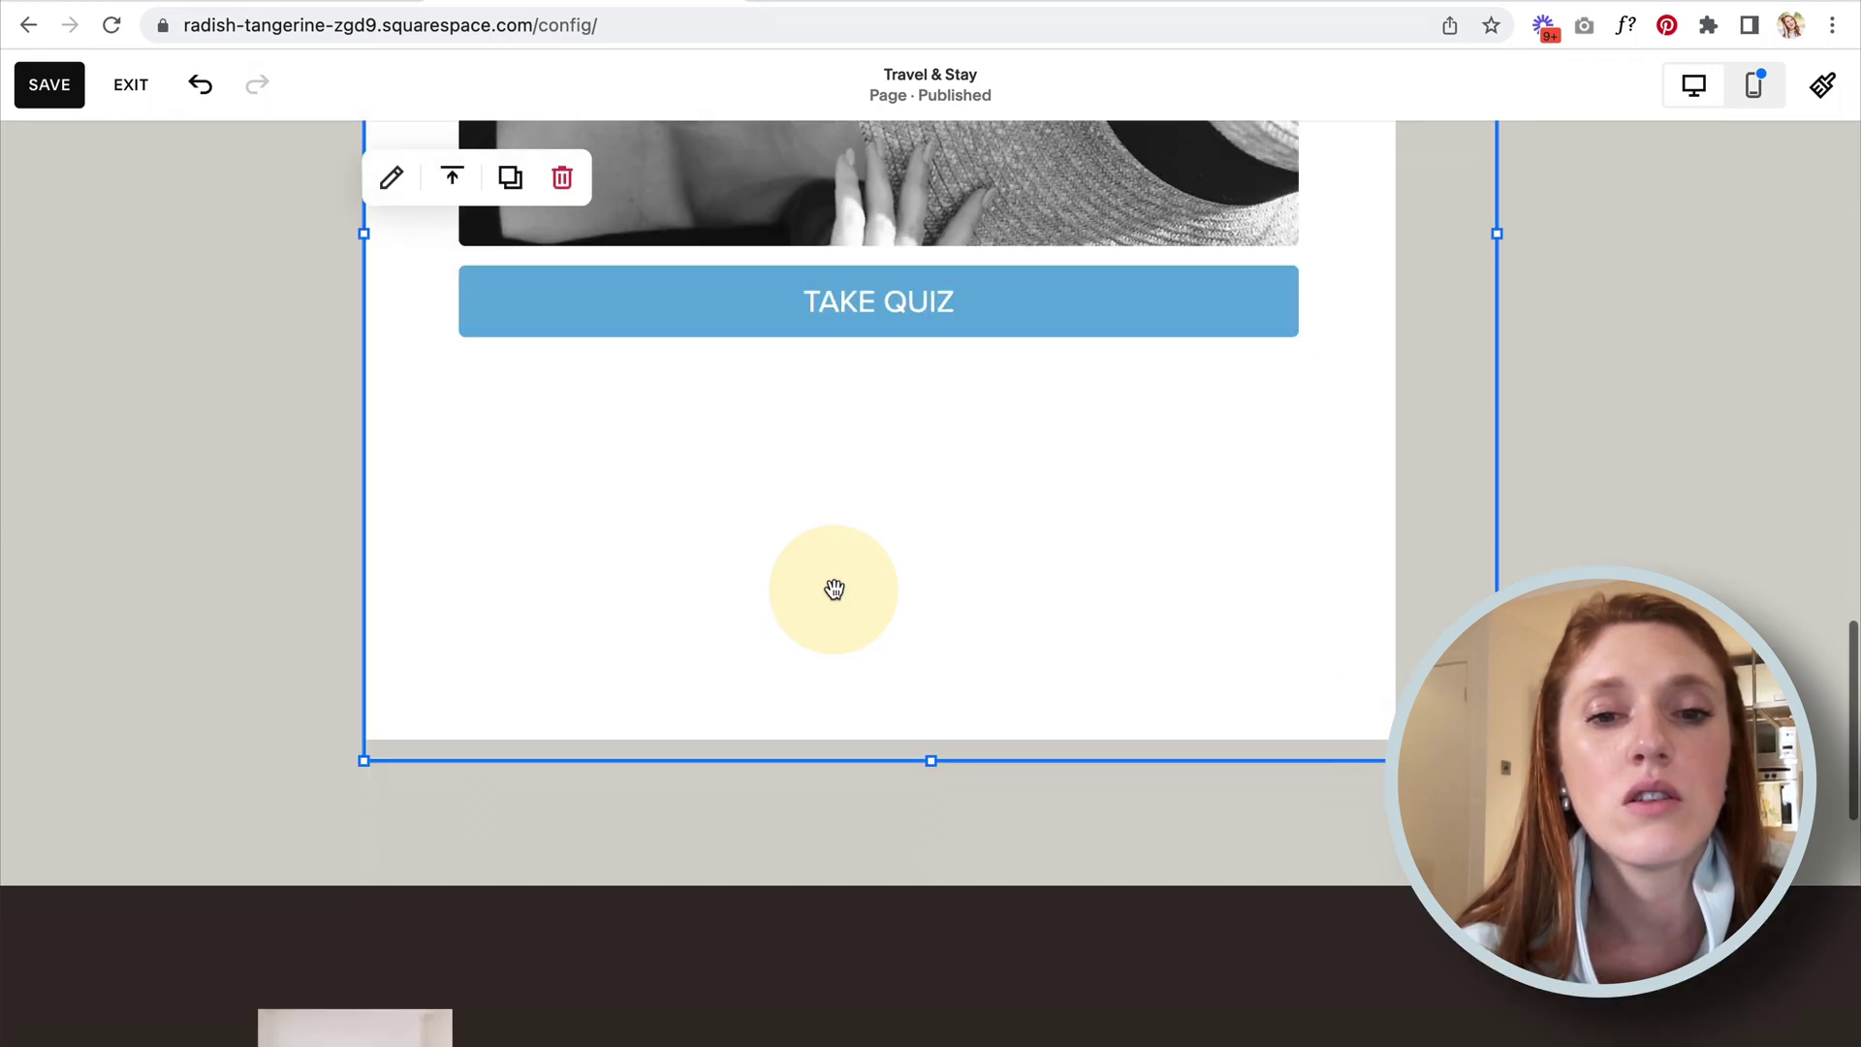
left_click_drag(926, 760, 929, 560)
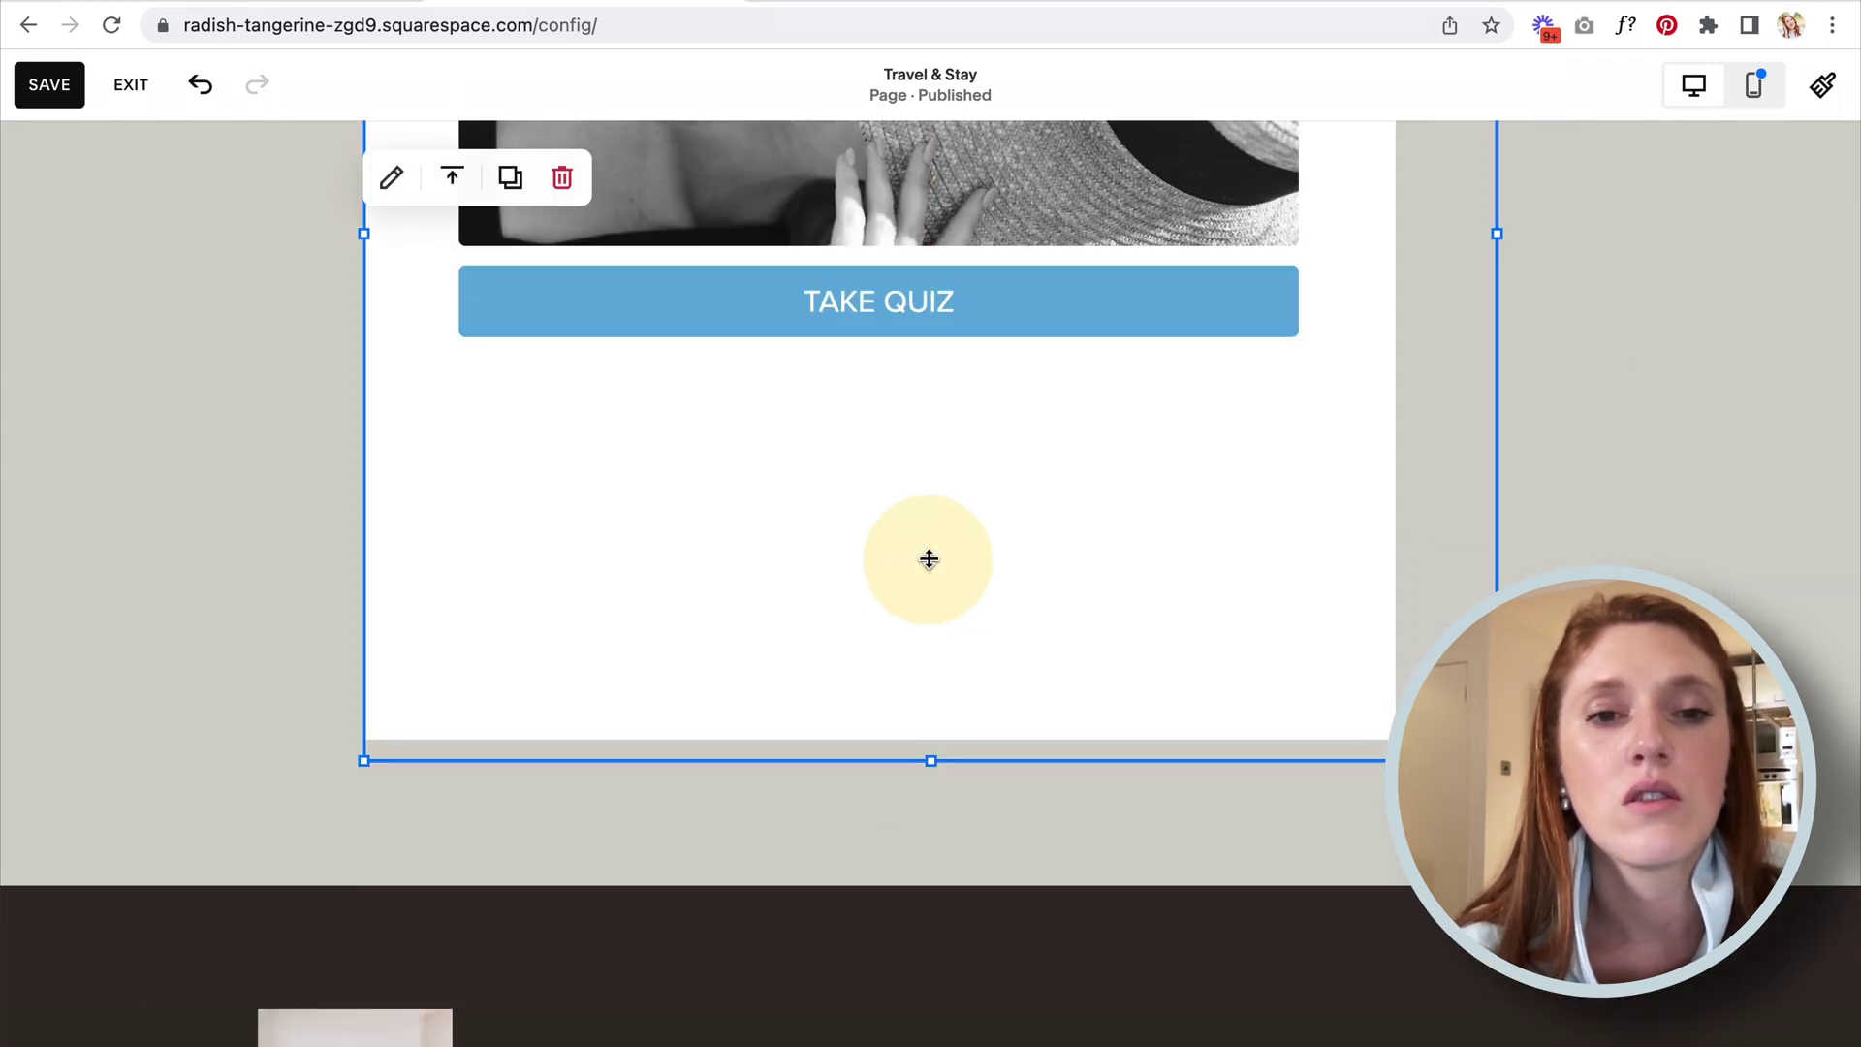
scroll(928, 559, "up", 5)
left_click(157, 536)
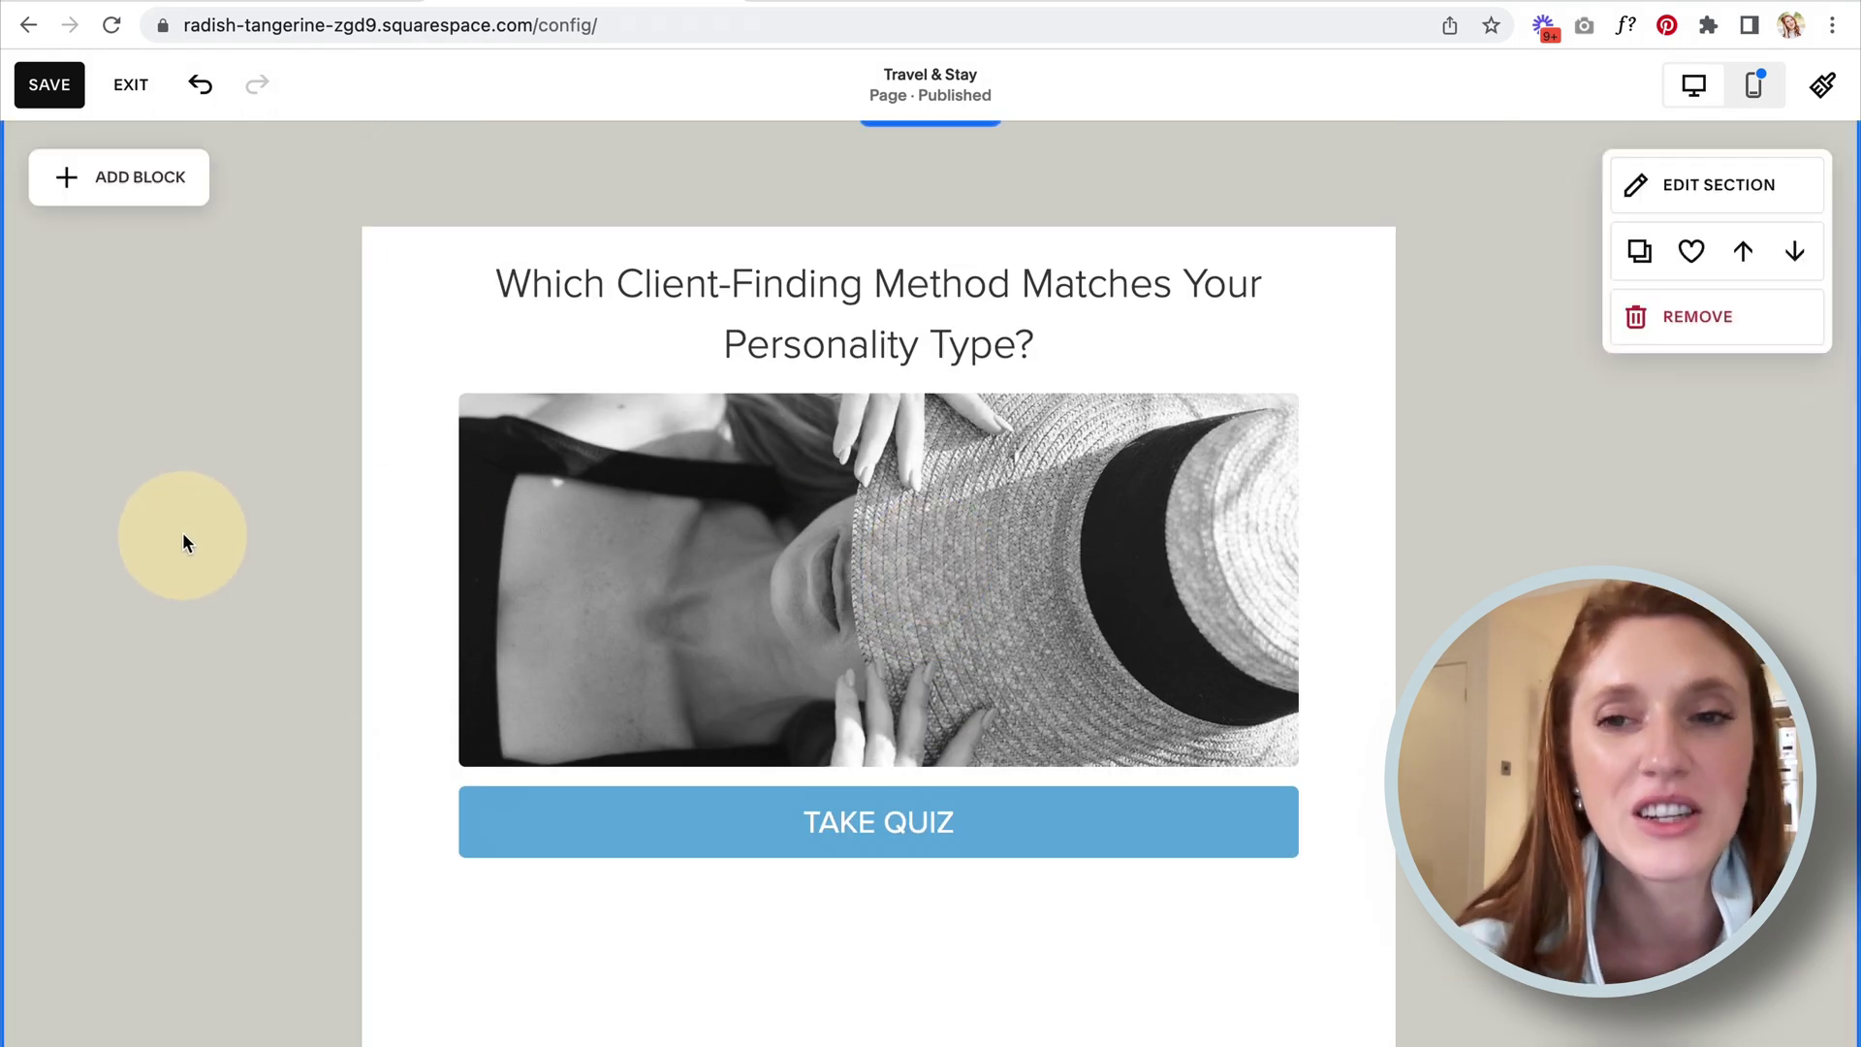
Try the Lightest 1 color theme on the quiz section, and switch the section to Lightest 2.
scroll(182, 536, "up", 1)
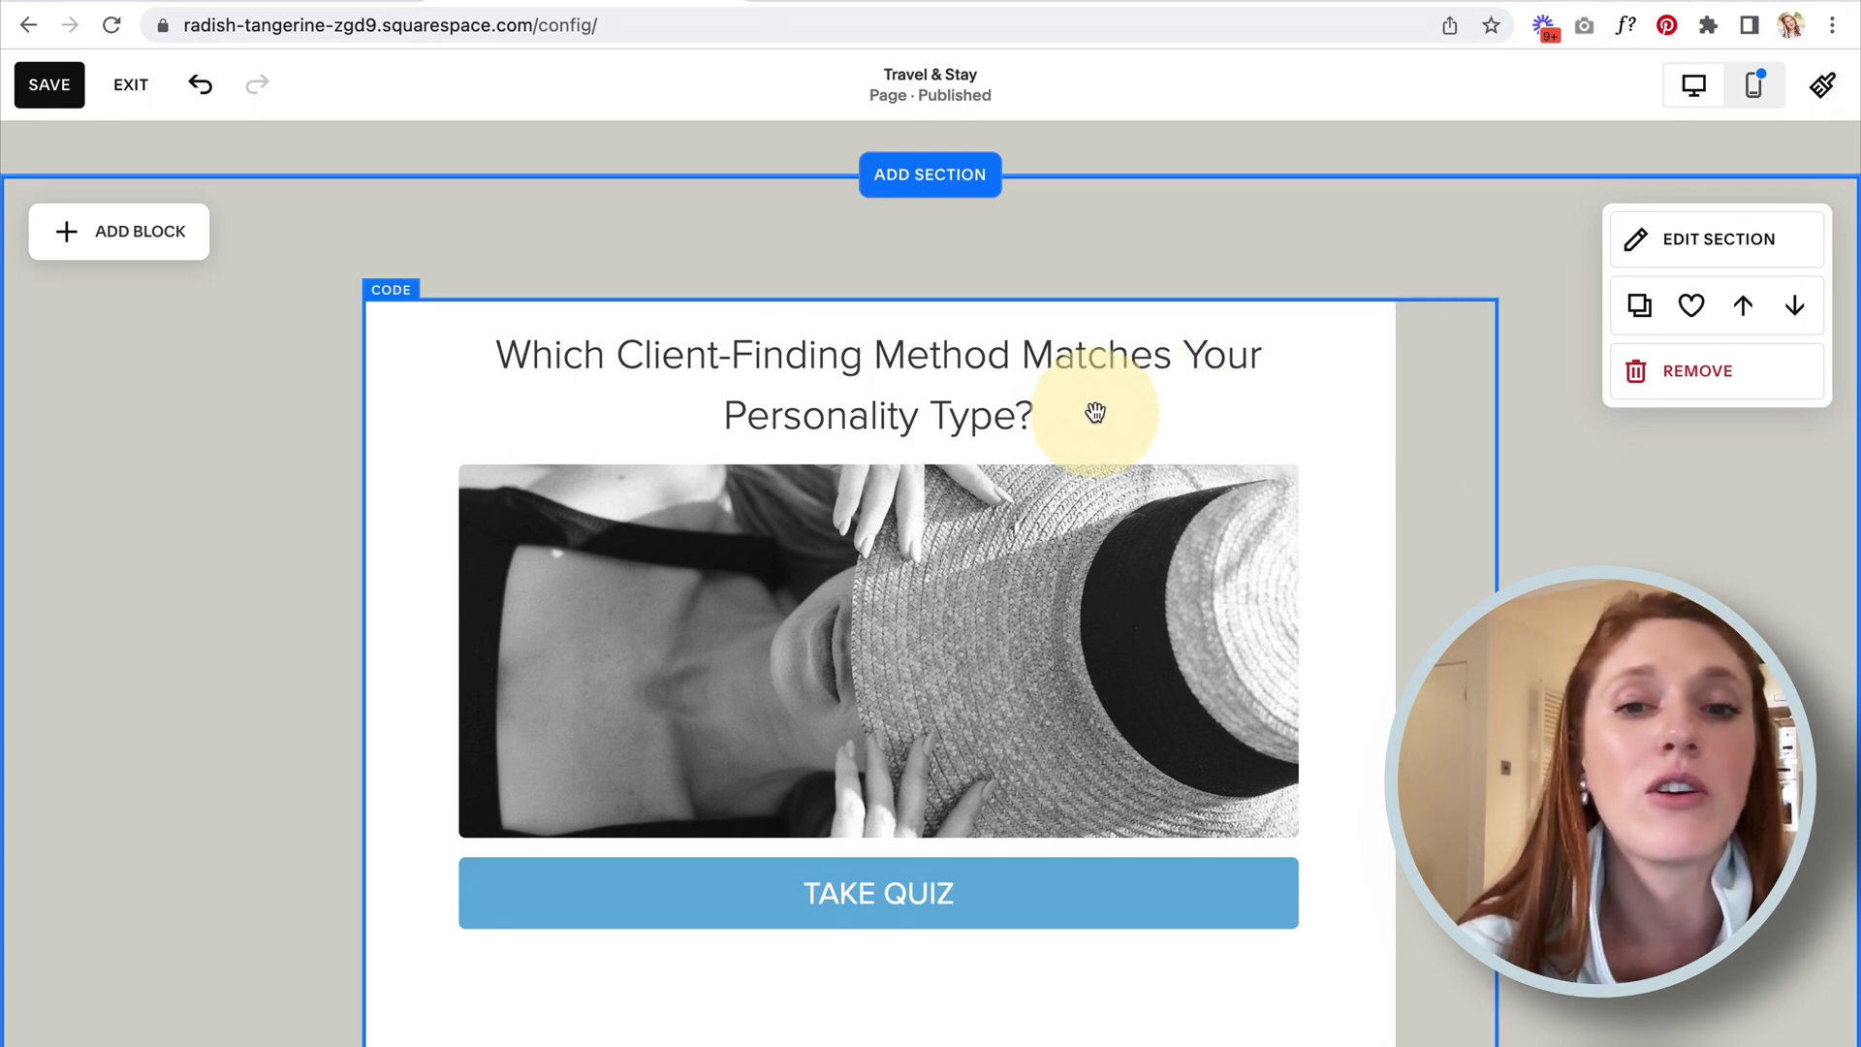
left_click(1658, 239)
left_click(1681, 315)
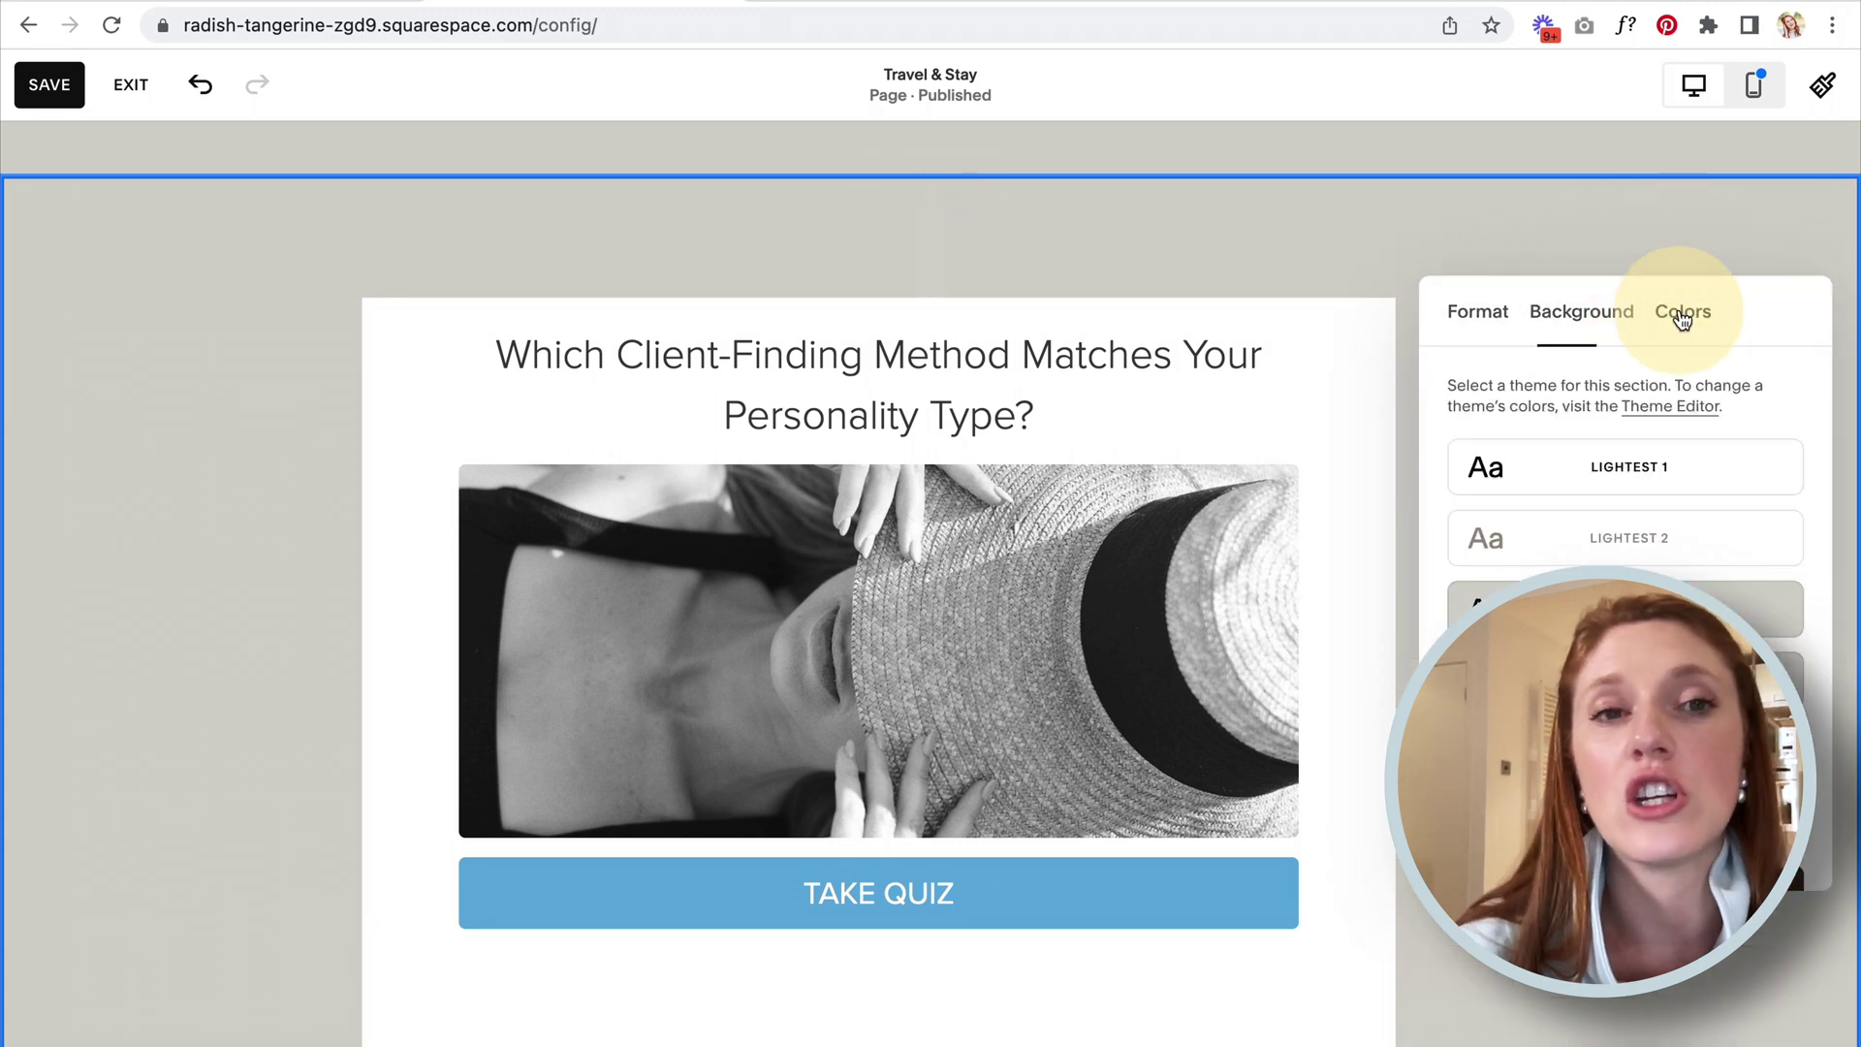
left_click(1599, 480)
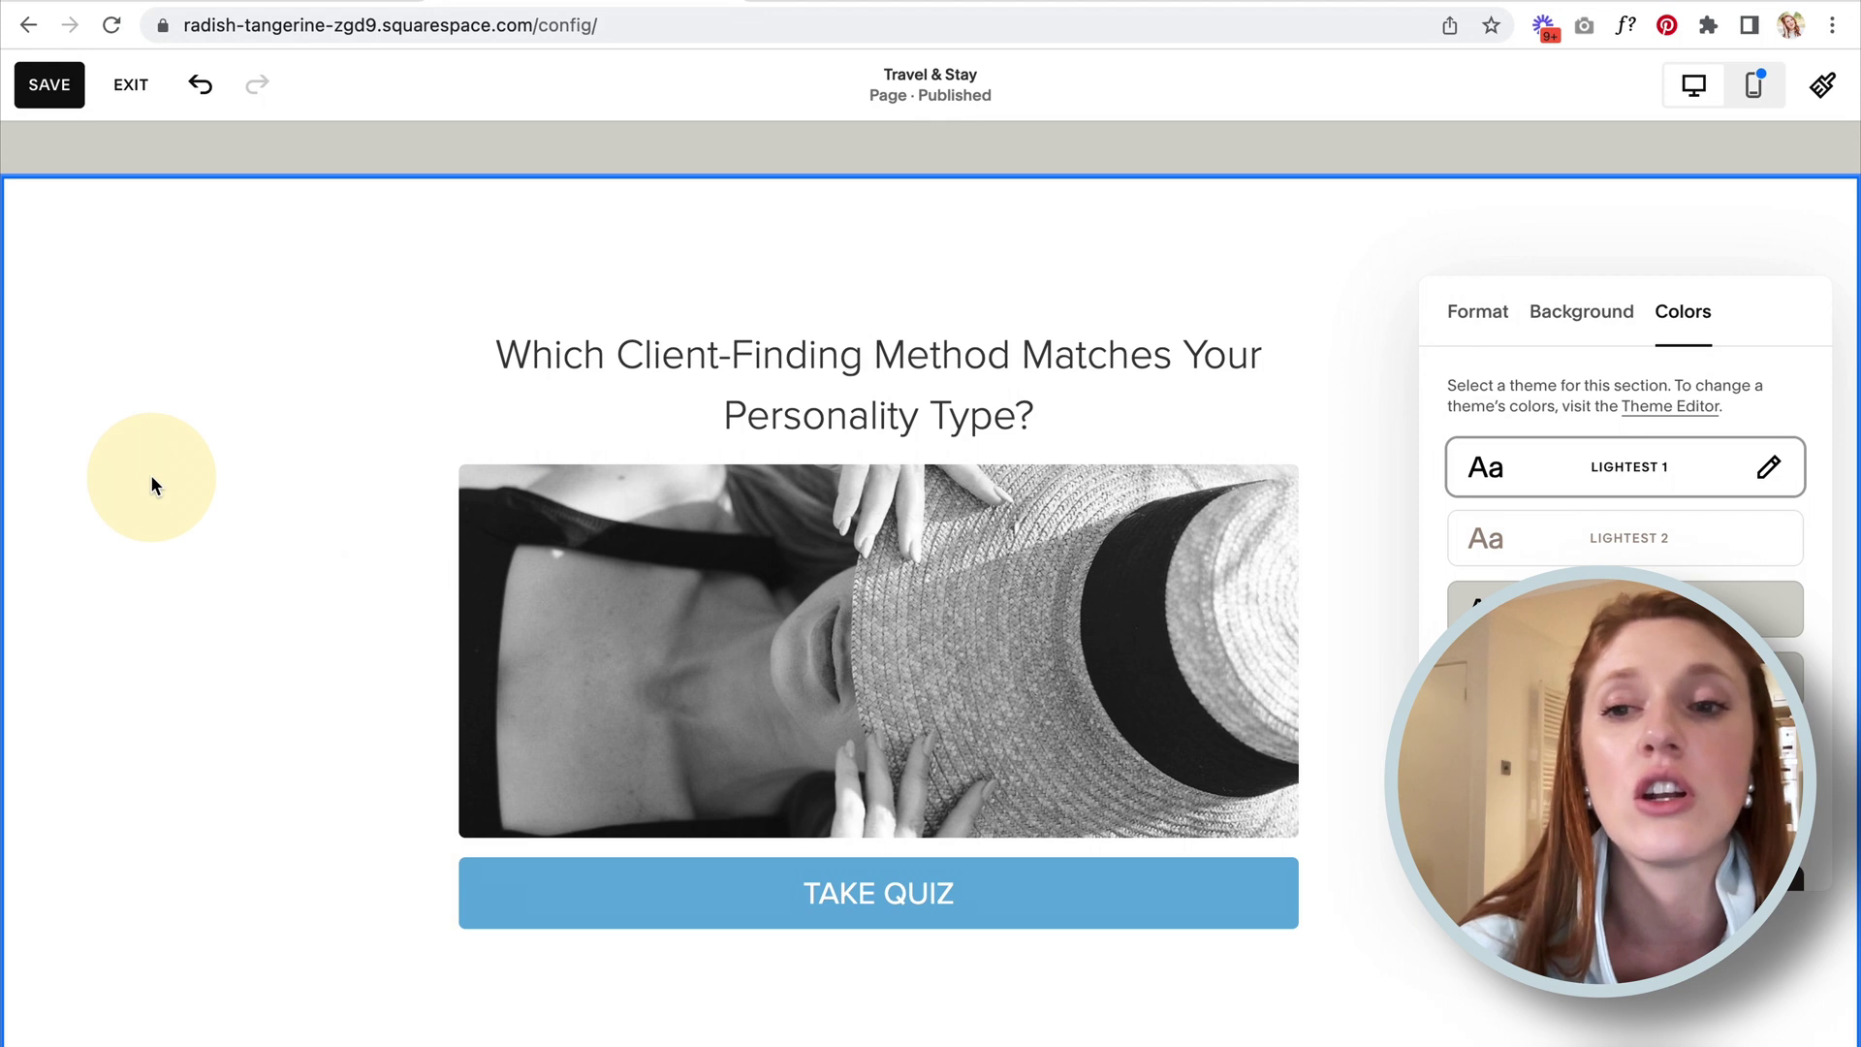
left_click(1532, 554)
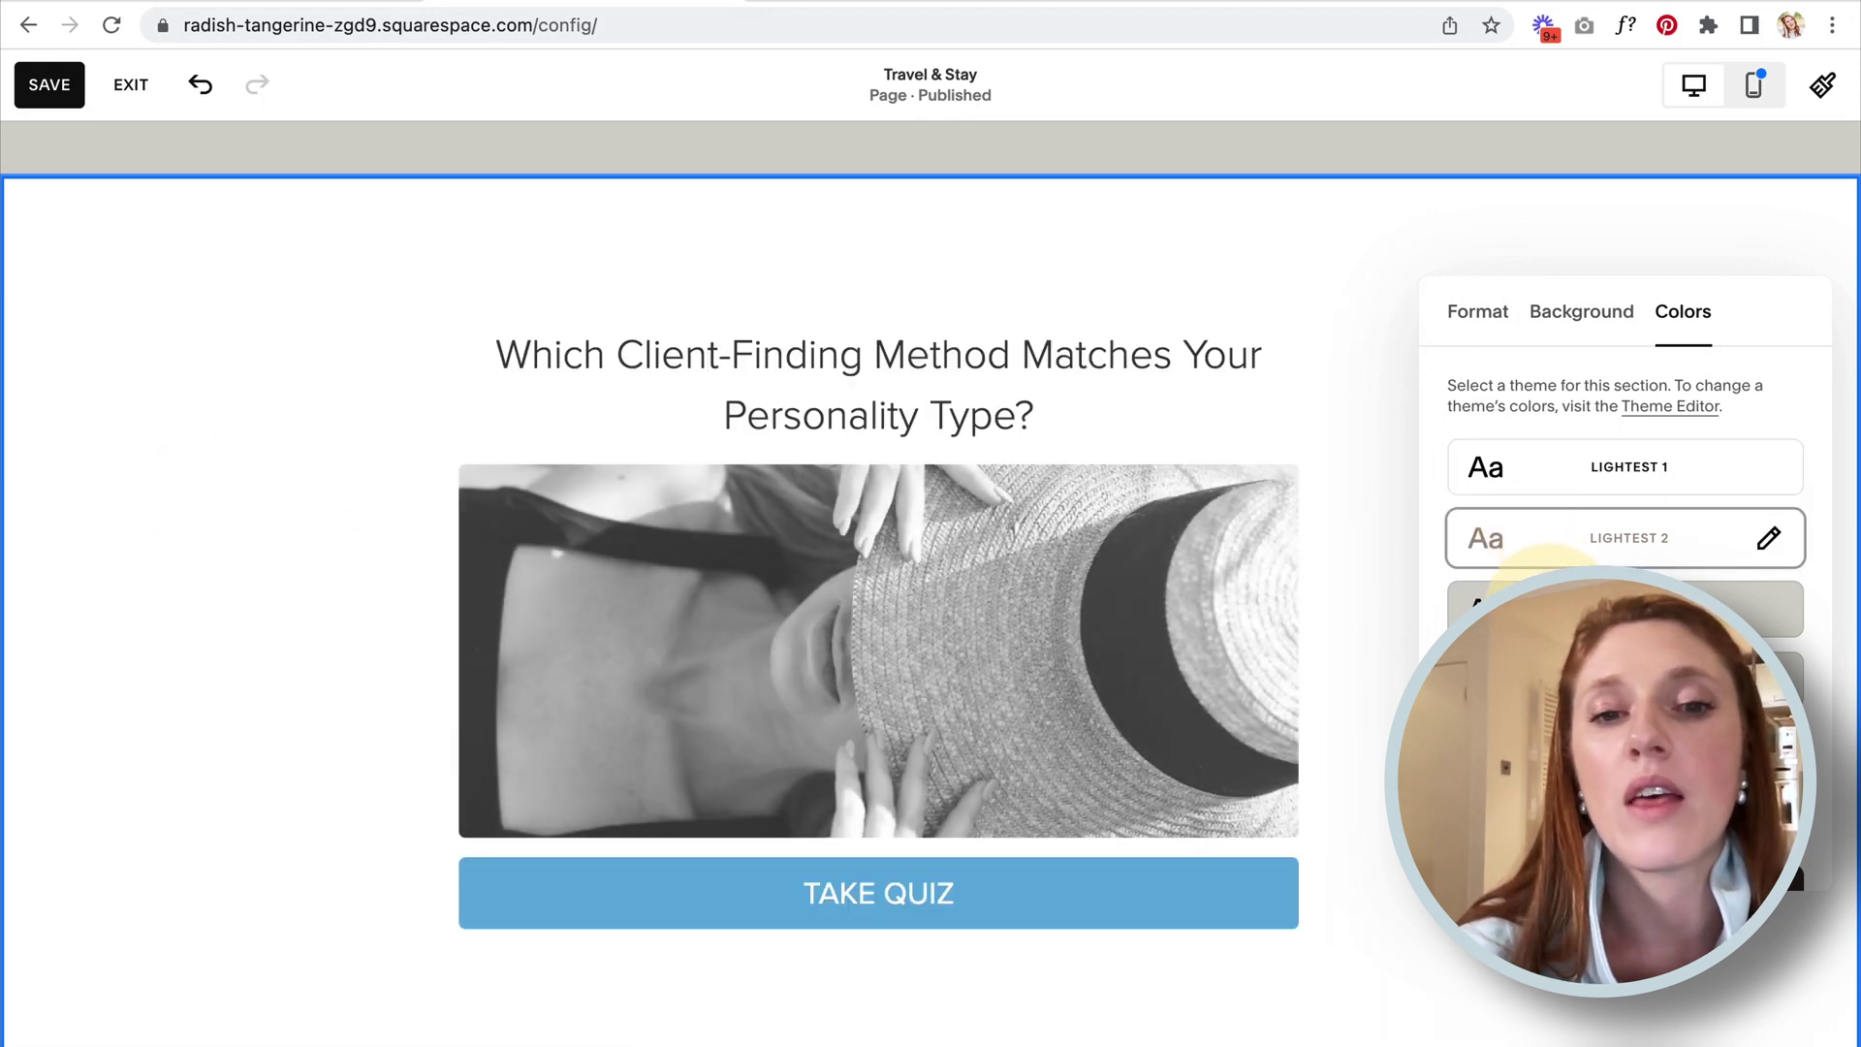
Set the quiz section's color theme to Lightest 1 and save the page.
left_click(1517, 606)
left_click(1549, 478)
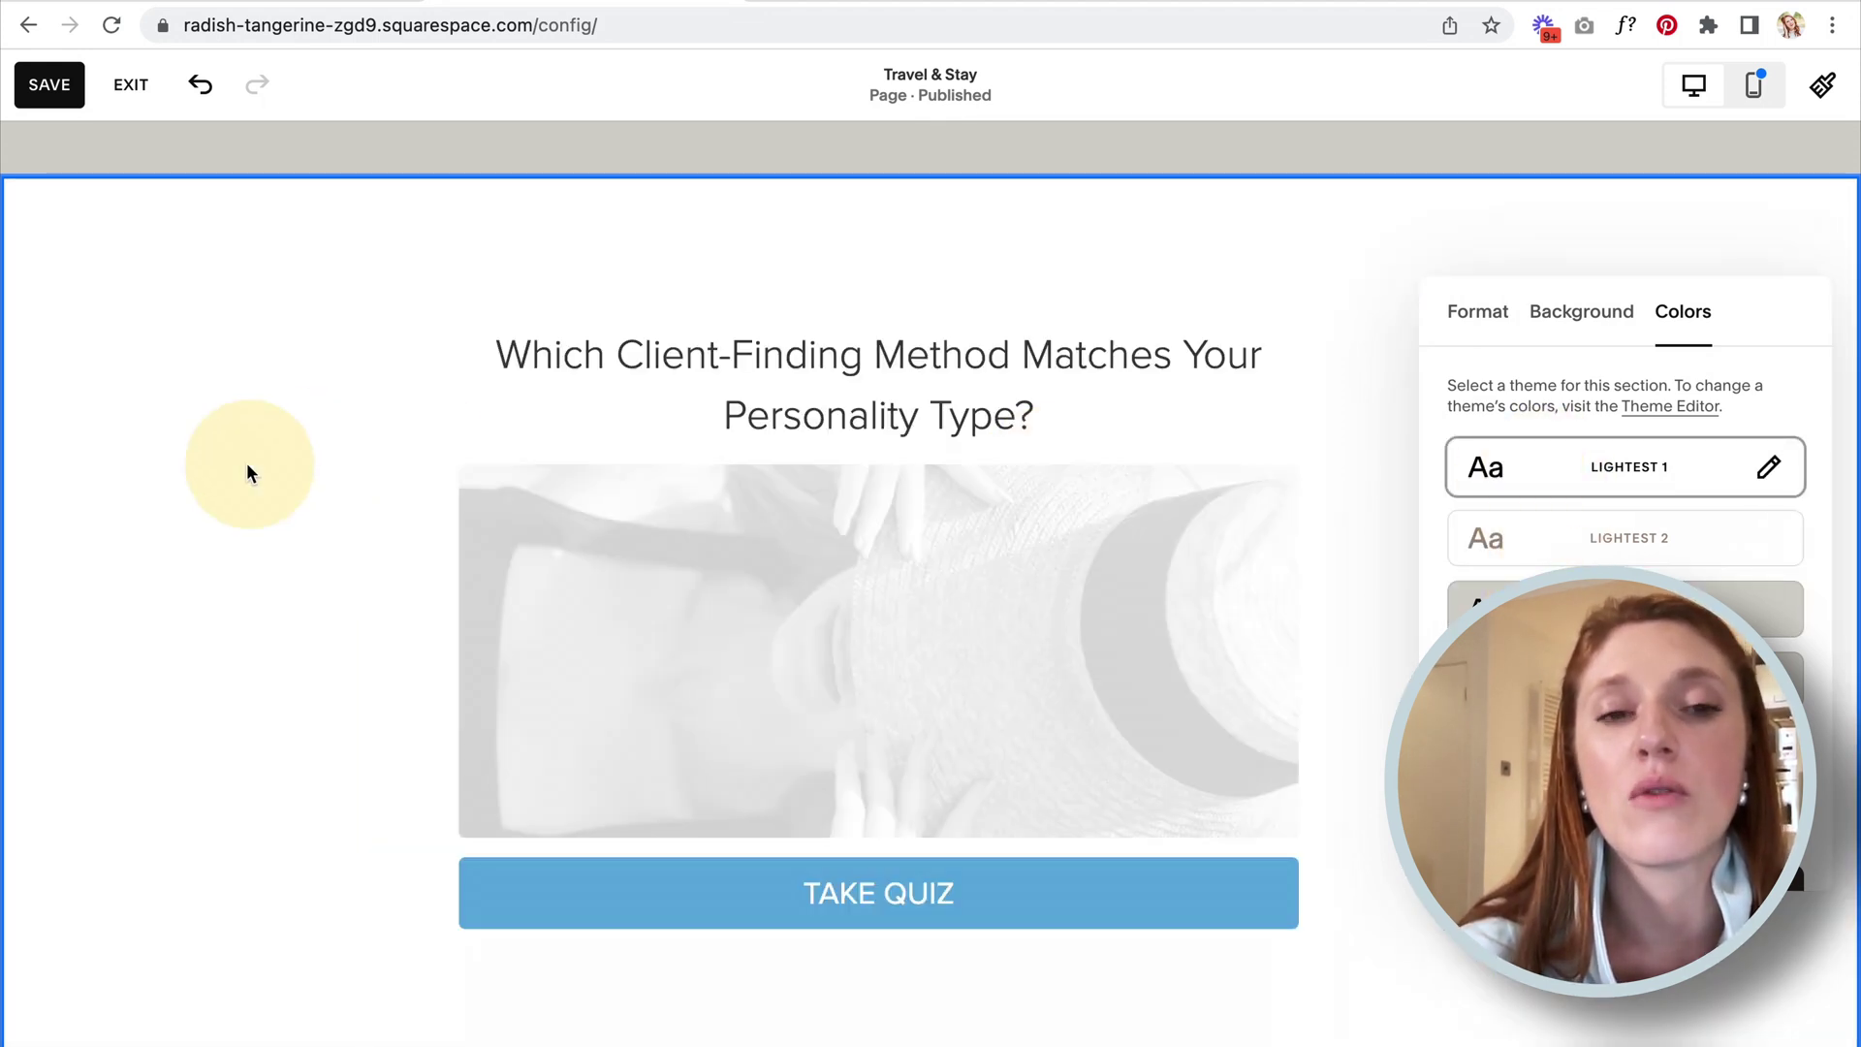
left_click(177, 479)
left_click(49, 87)
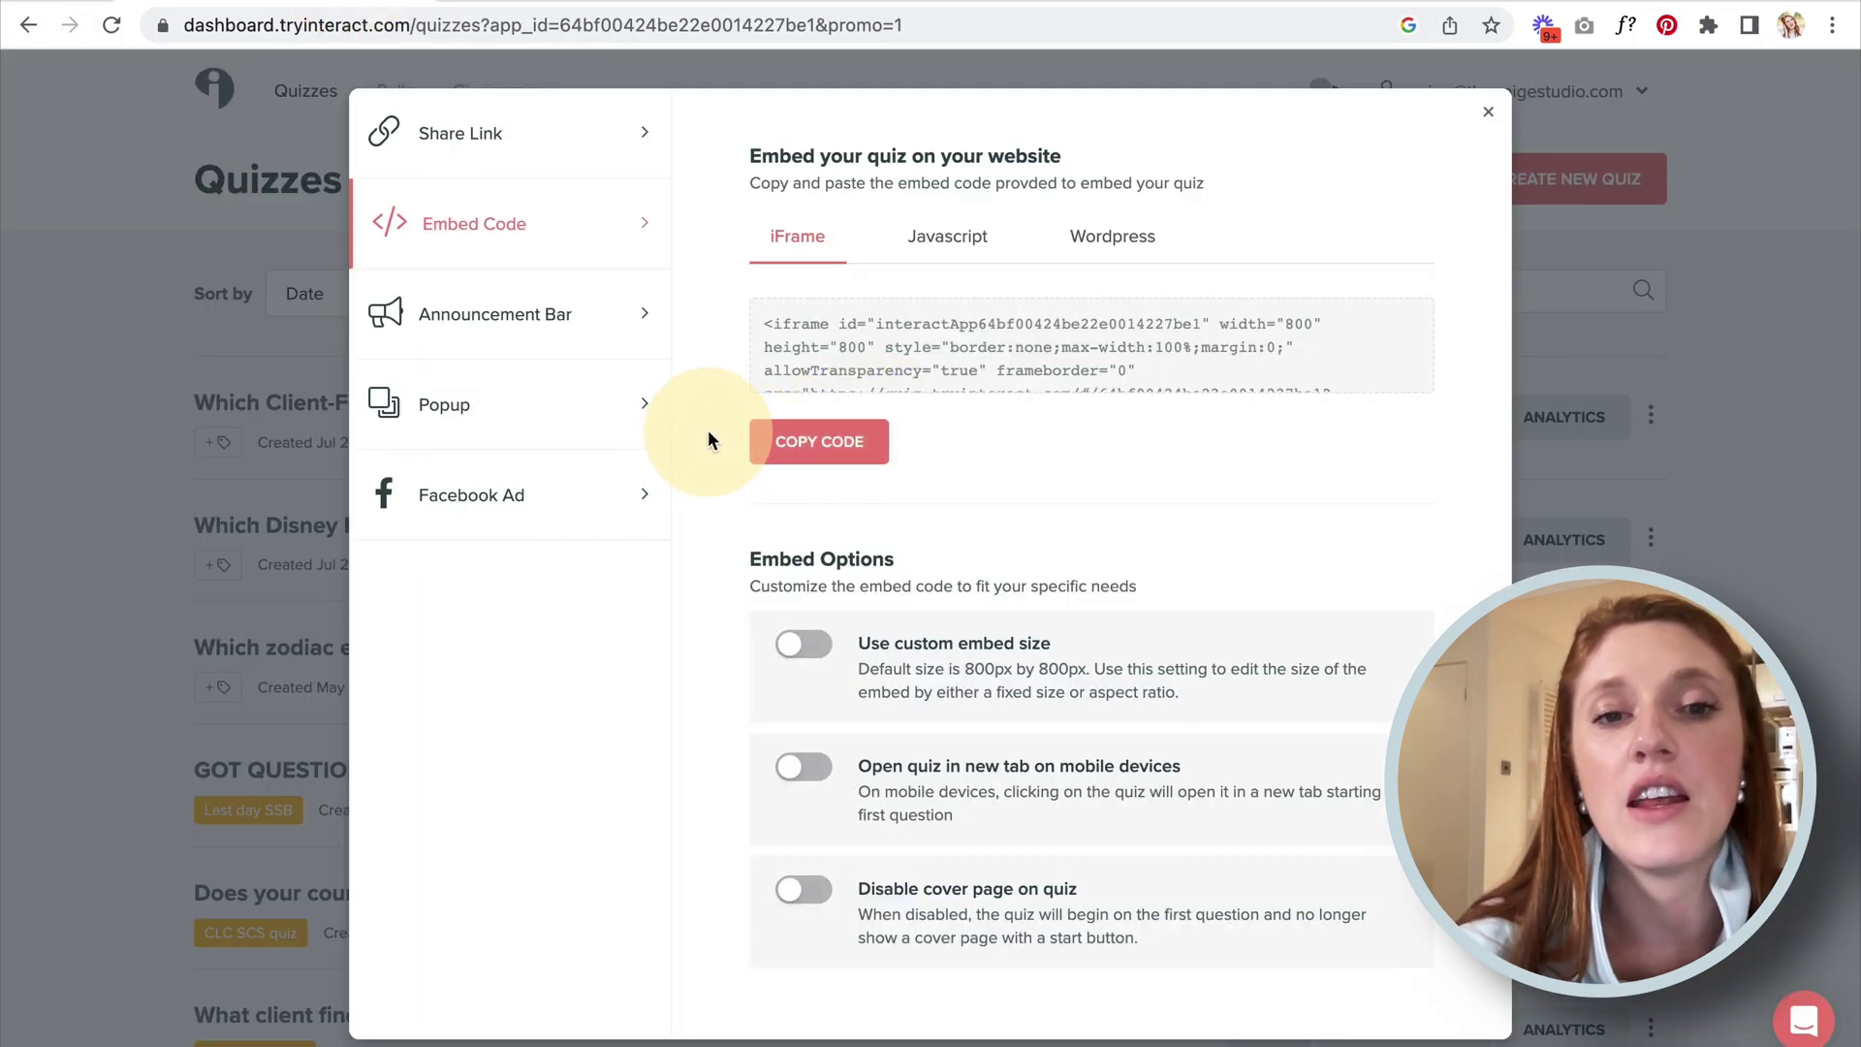
In Interact's embed options, disable the quiz's cover page and copy the updated iFrame code.
scroll(707, 430, "down", 1)
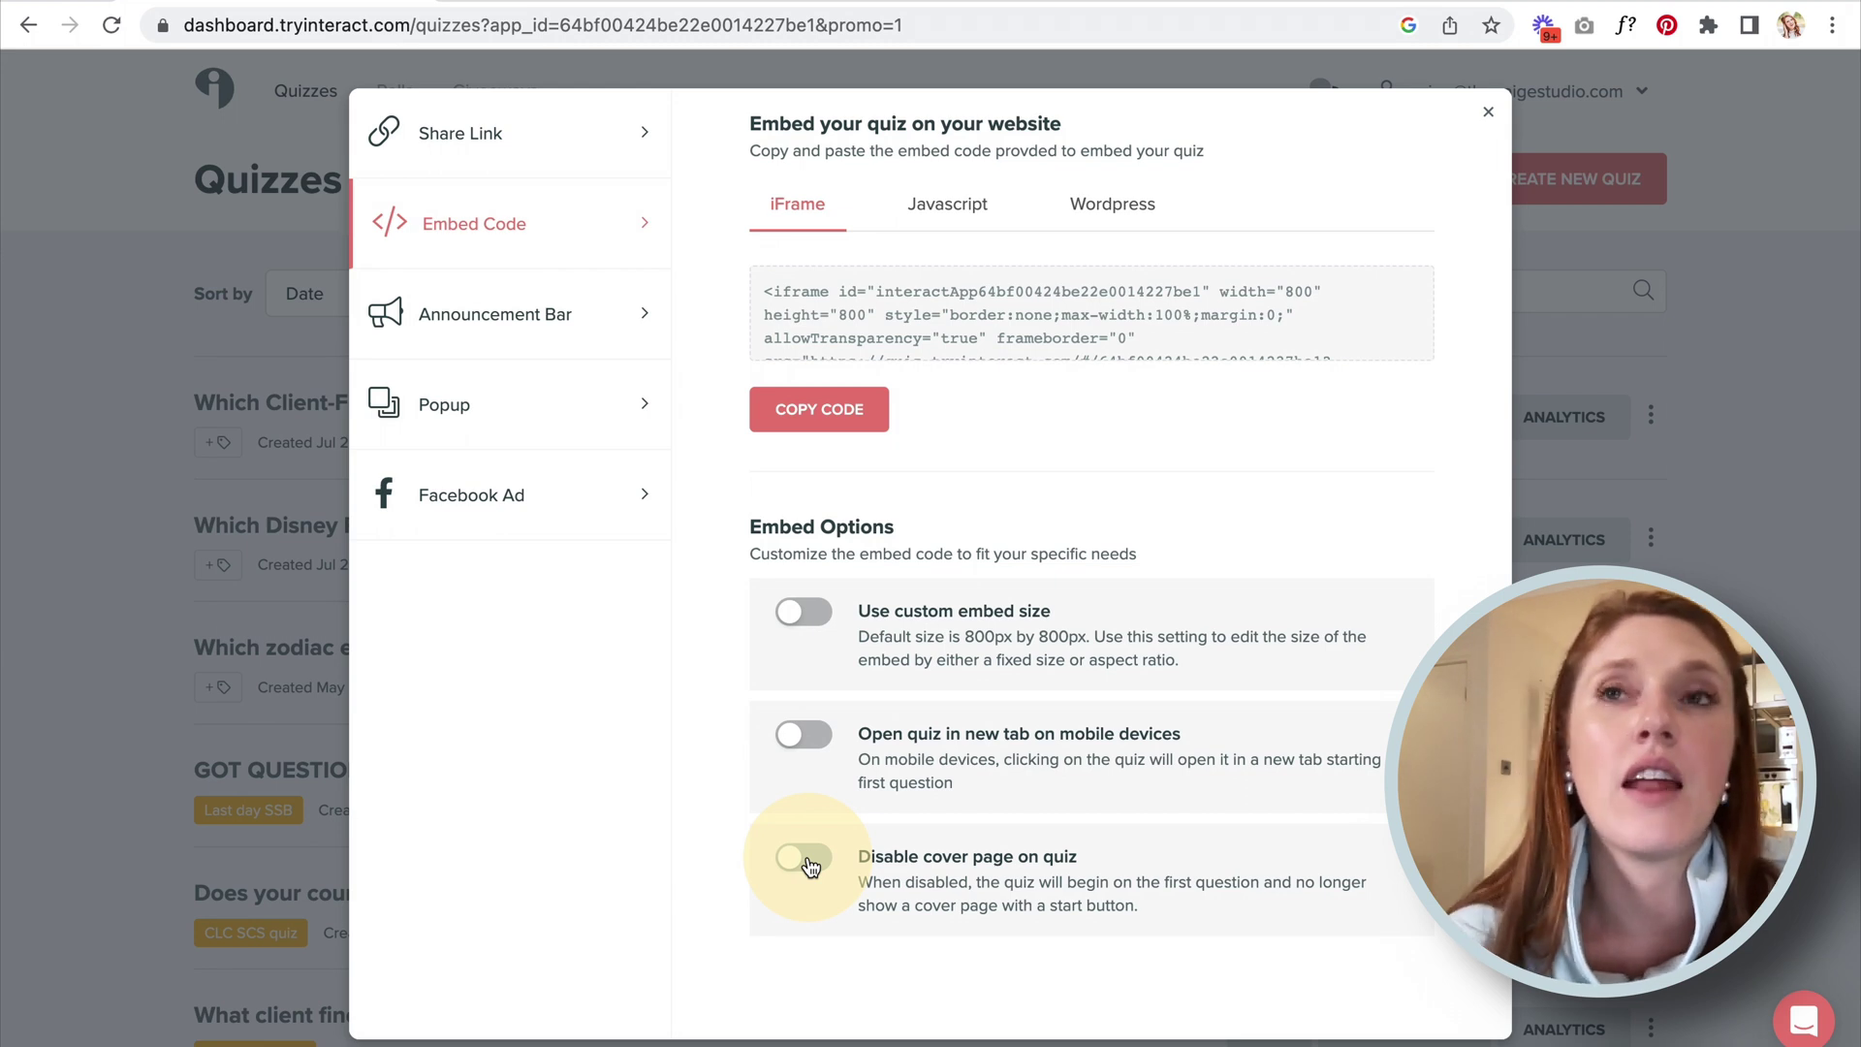
left_click(736, 11)
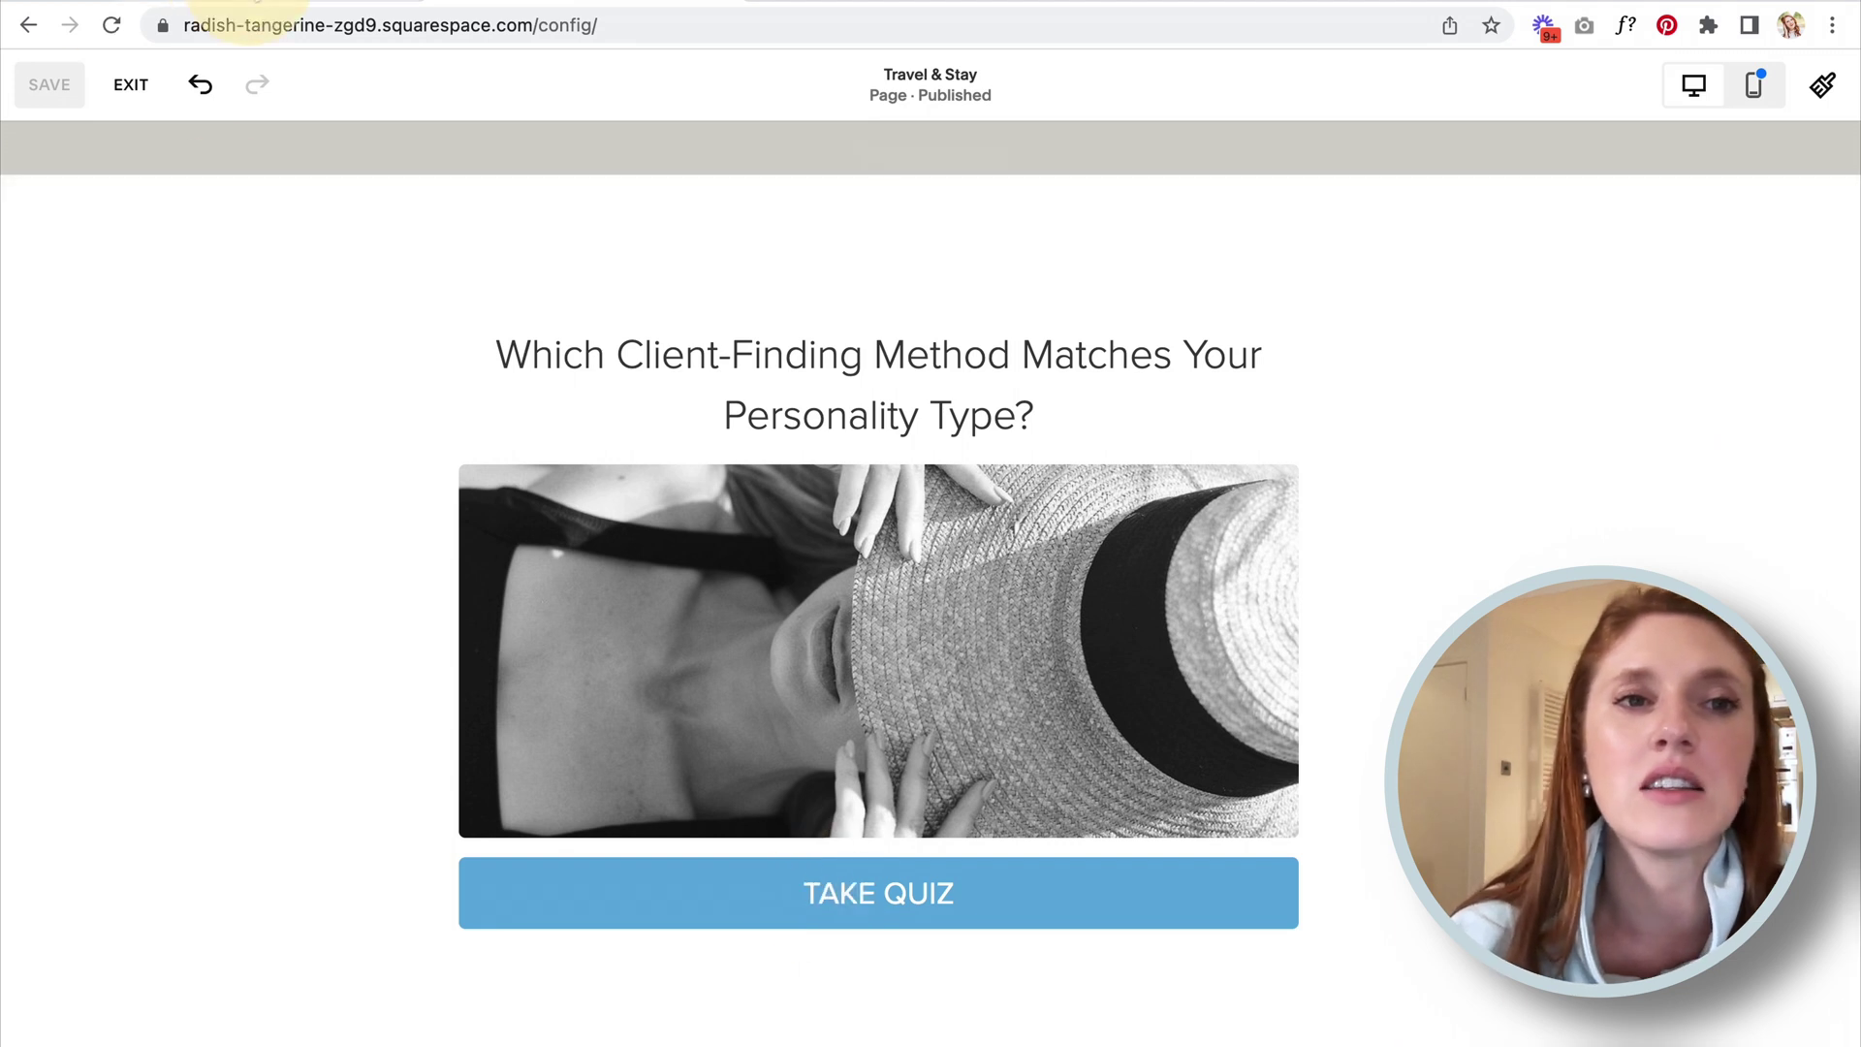
left_click(233, 12)
left_click(802, 867)
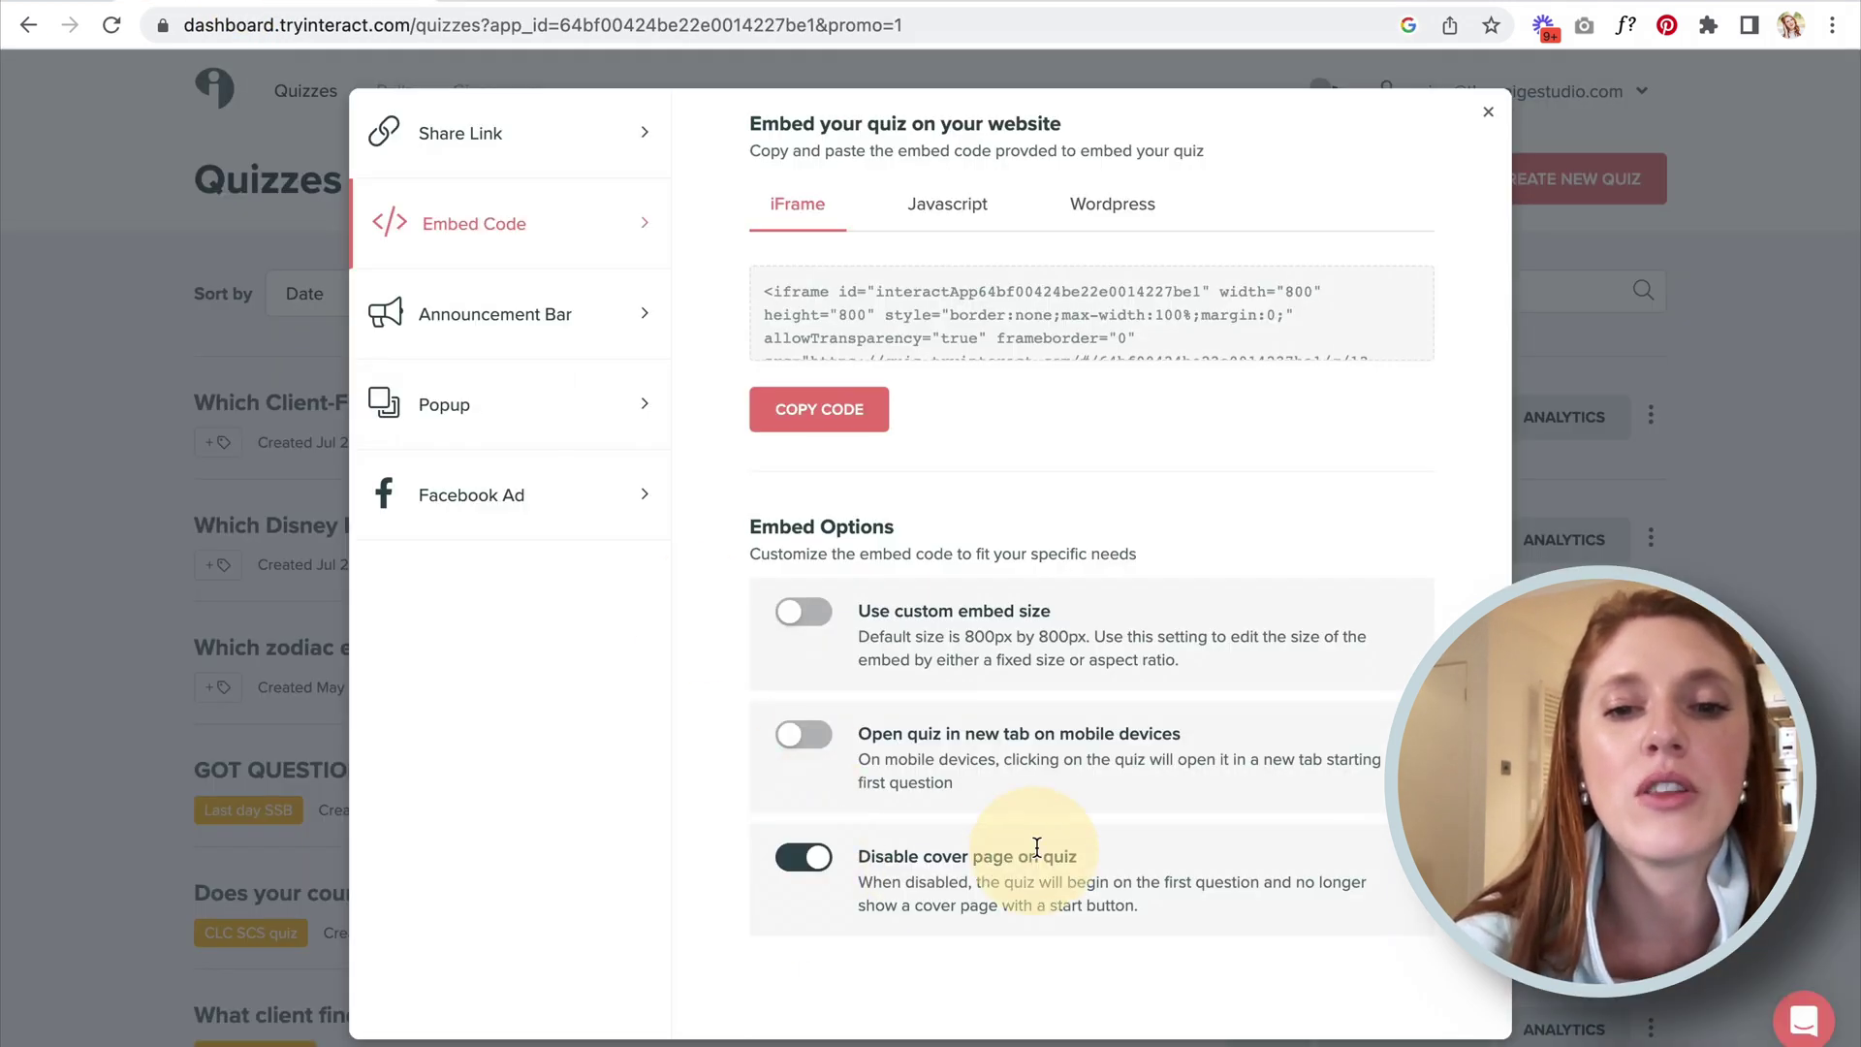
left_click(808, 443)
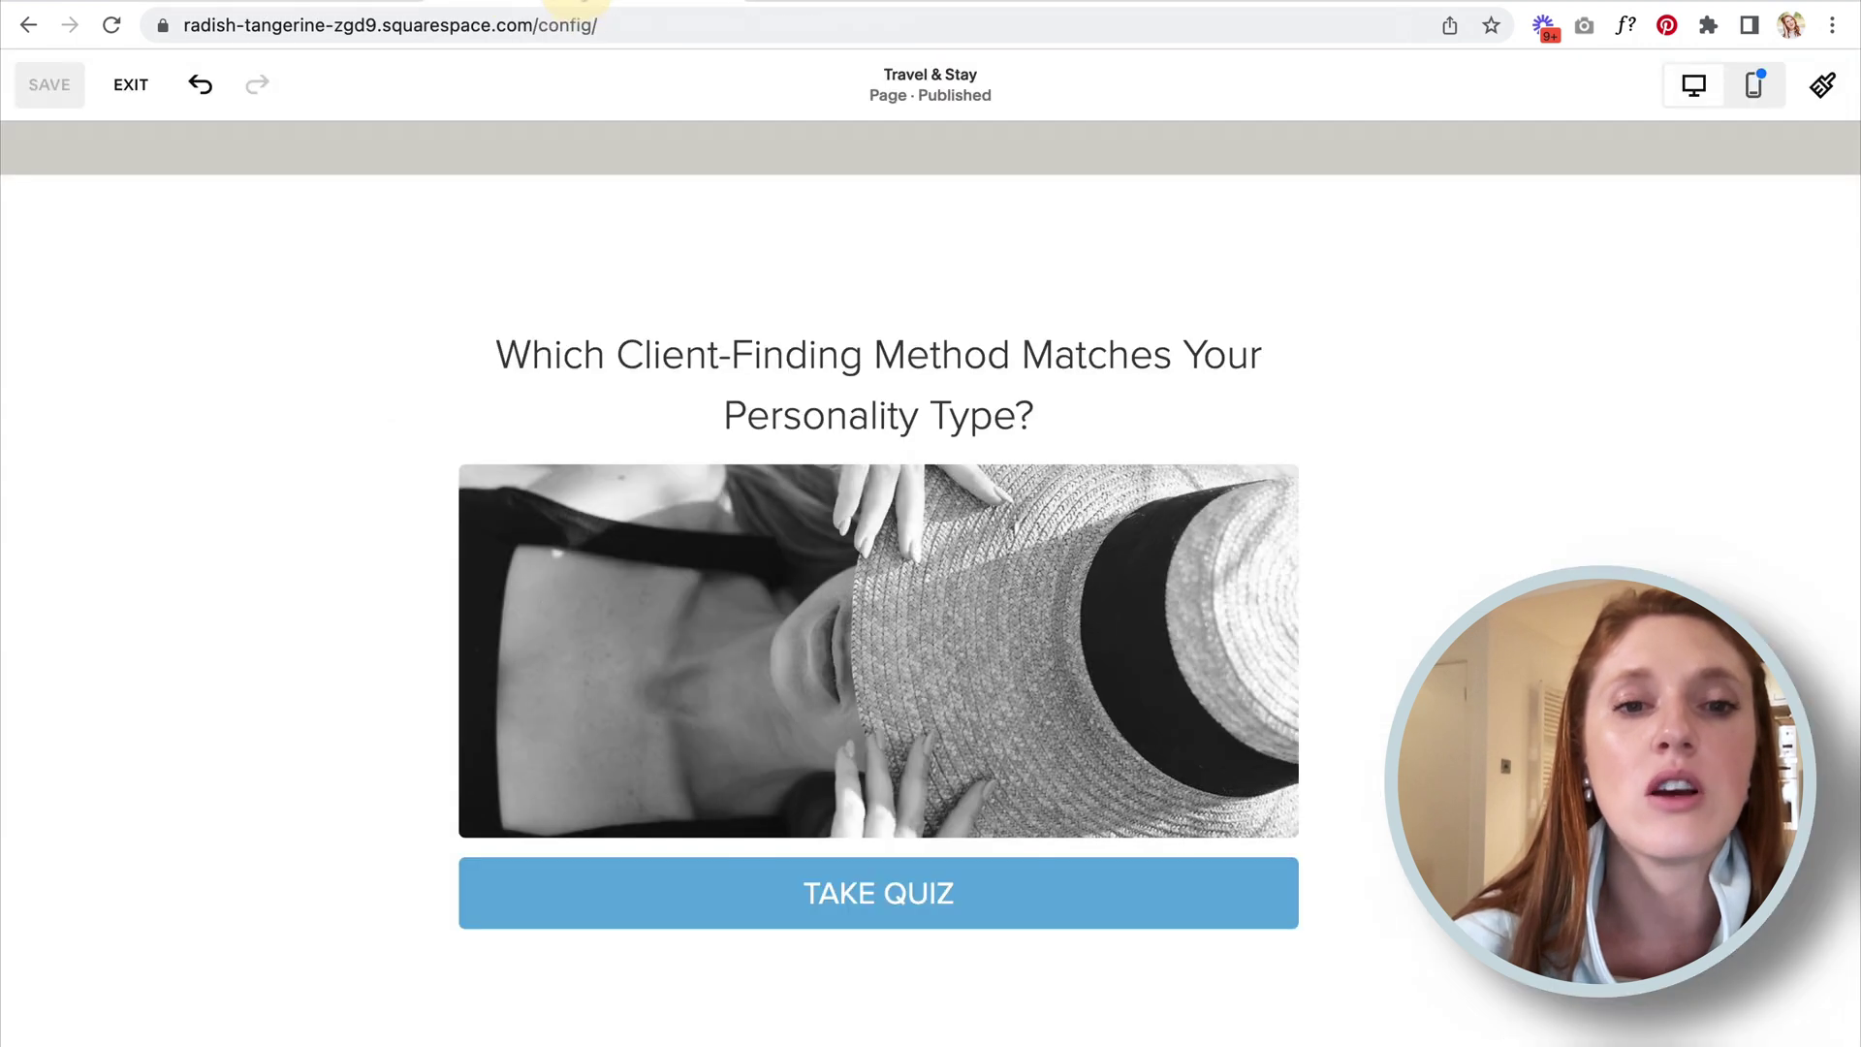
Back in Squarespace, replace the quiz code block's HTML with the newly copied iFrame code and close its editor.
left_click(503, 469)
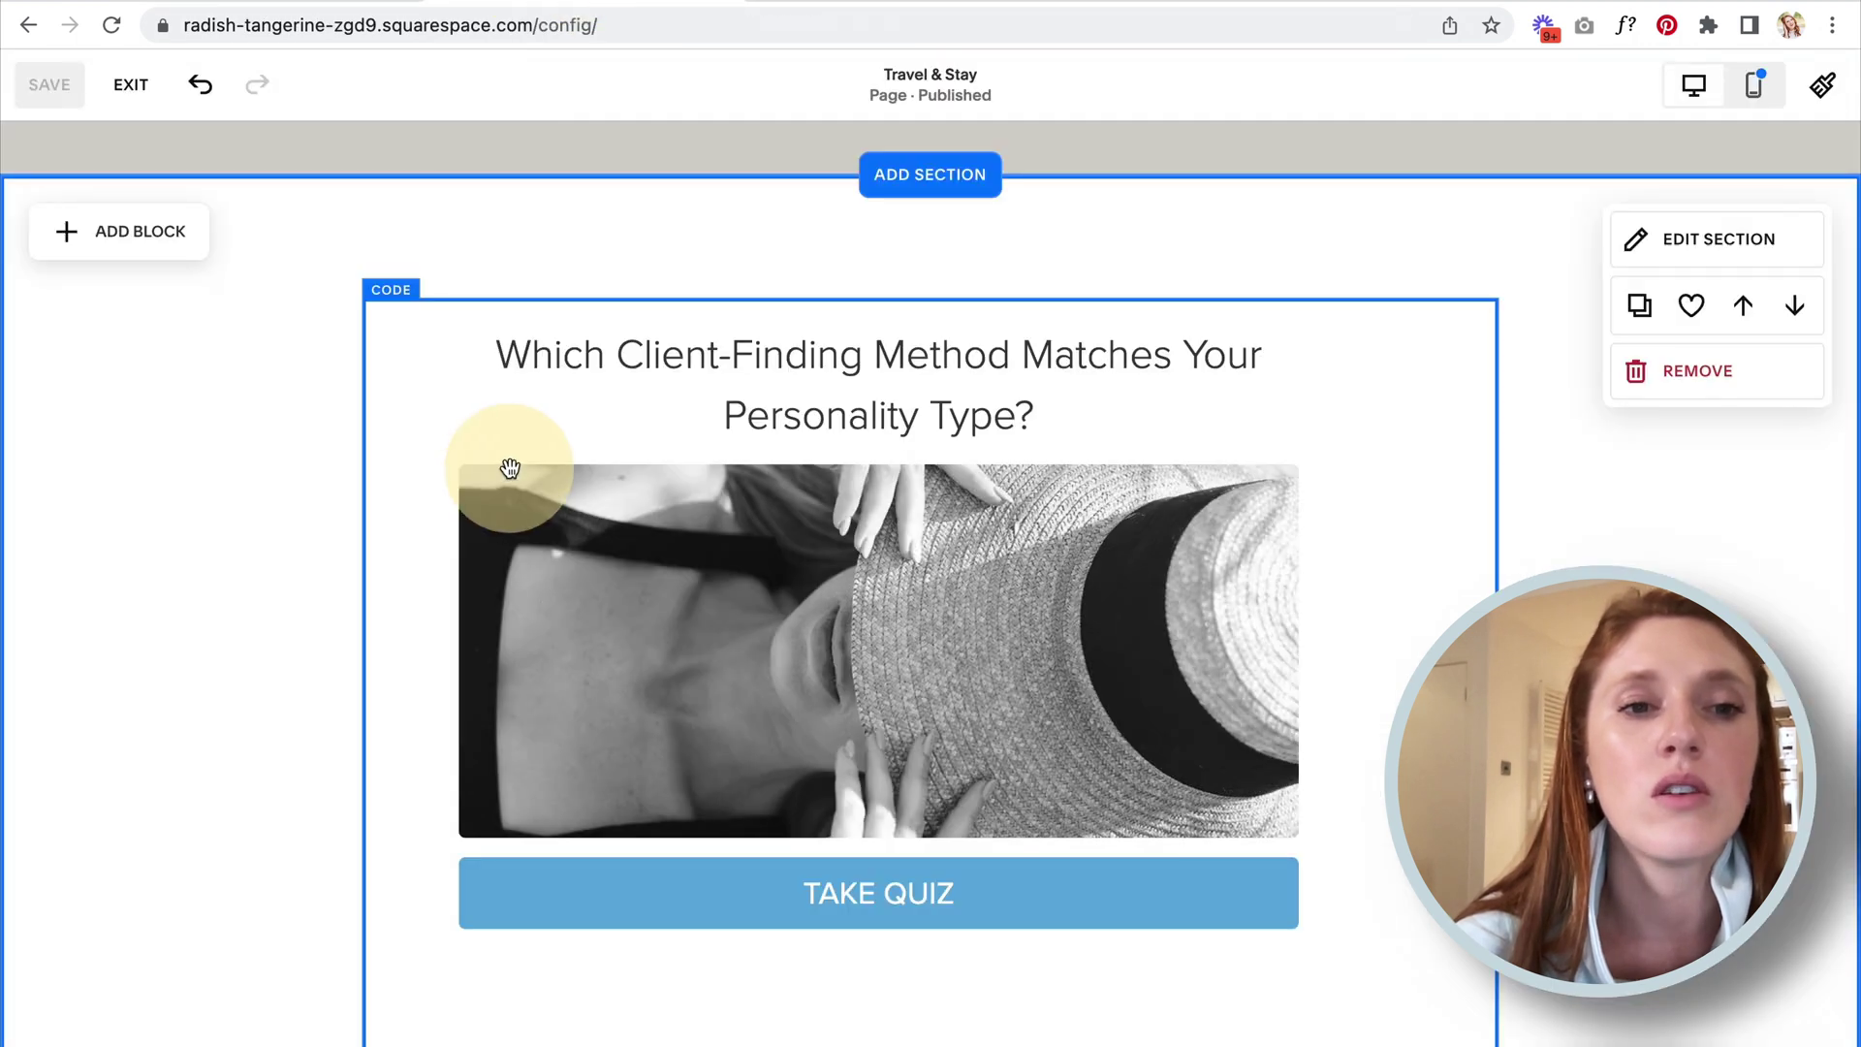
left_click(394, 244)
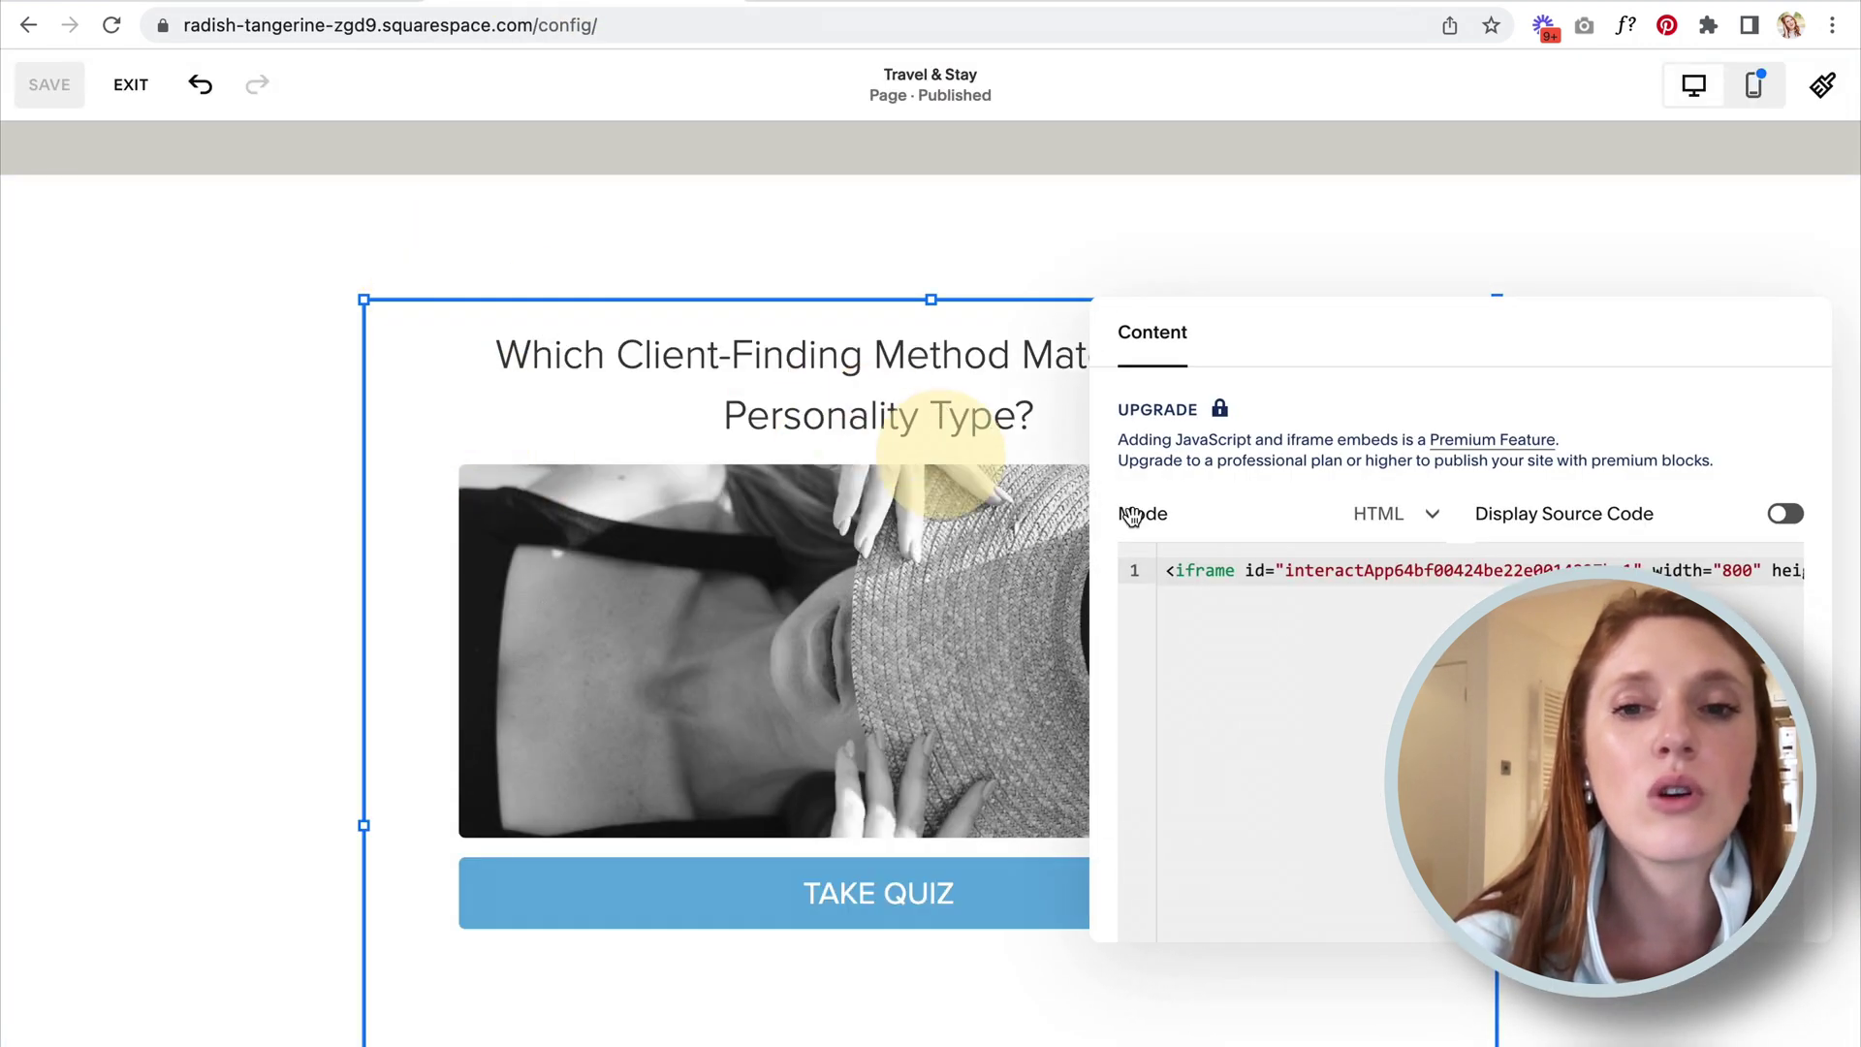
left_click(1238, 569)
key("ctrl+a")
key("BackSpace")
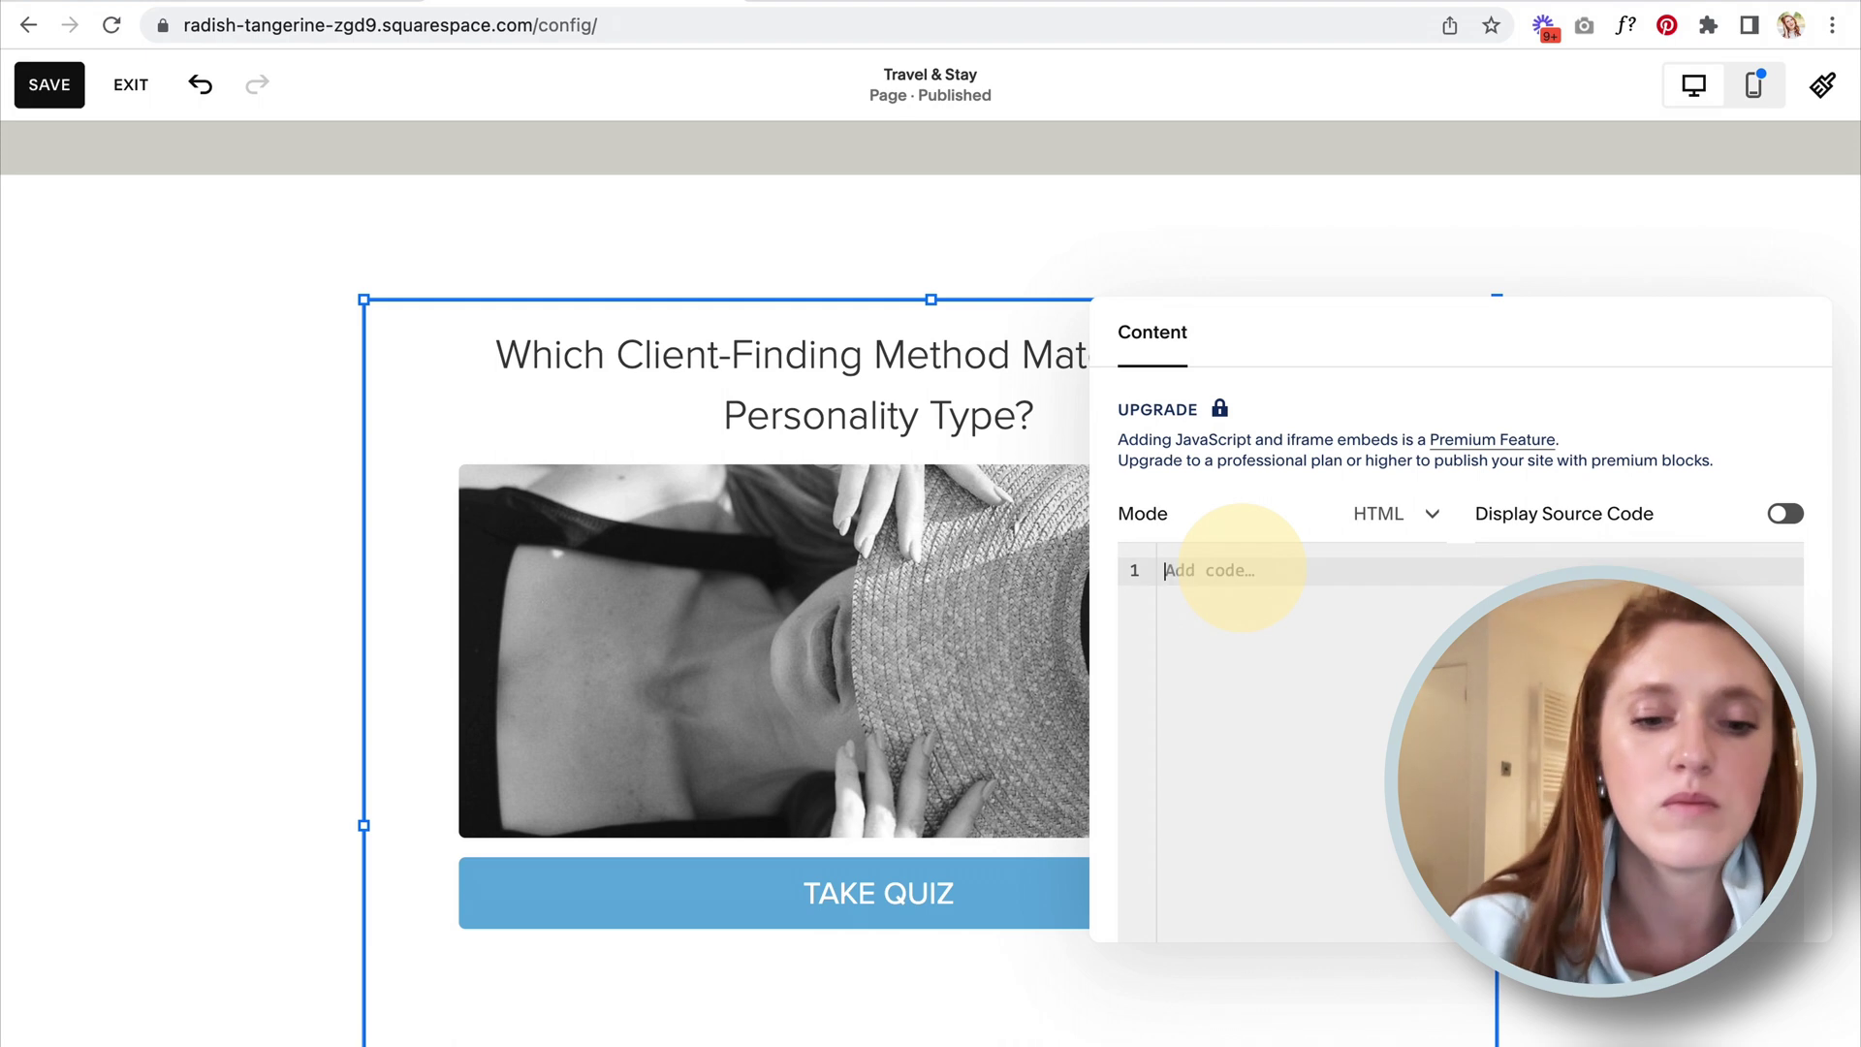
key("ctrl+v")
left_click(186, 586)
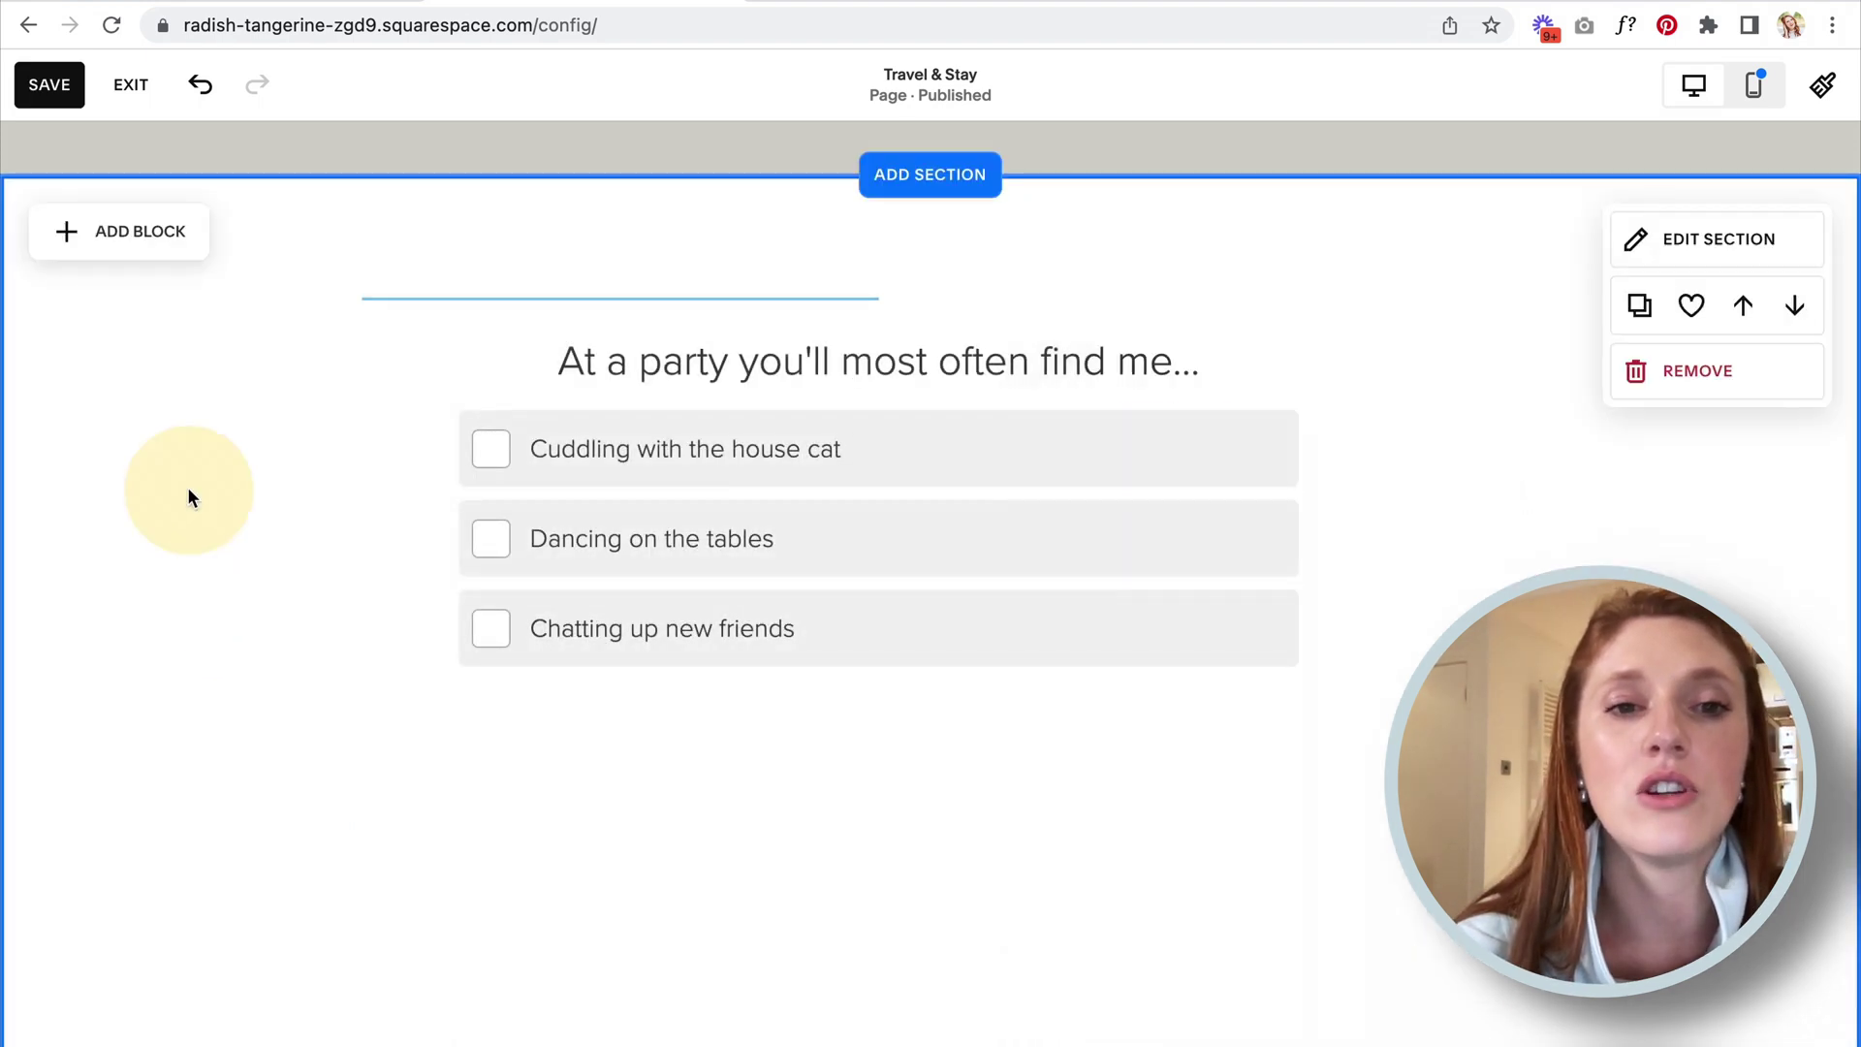